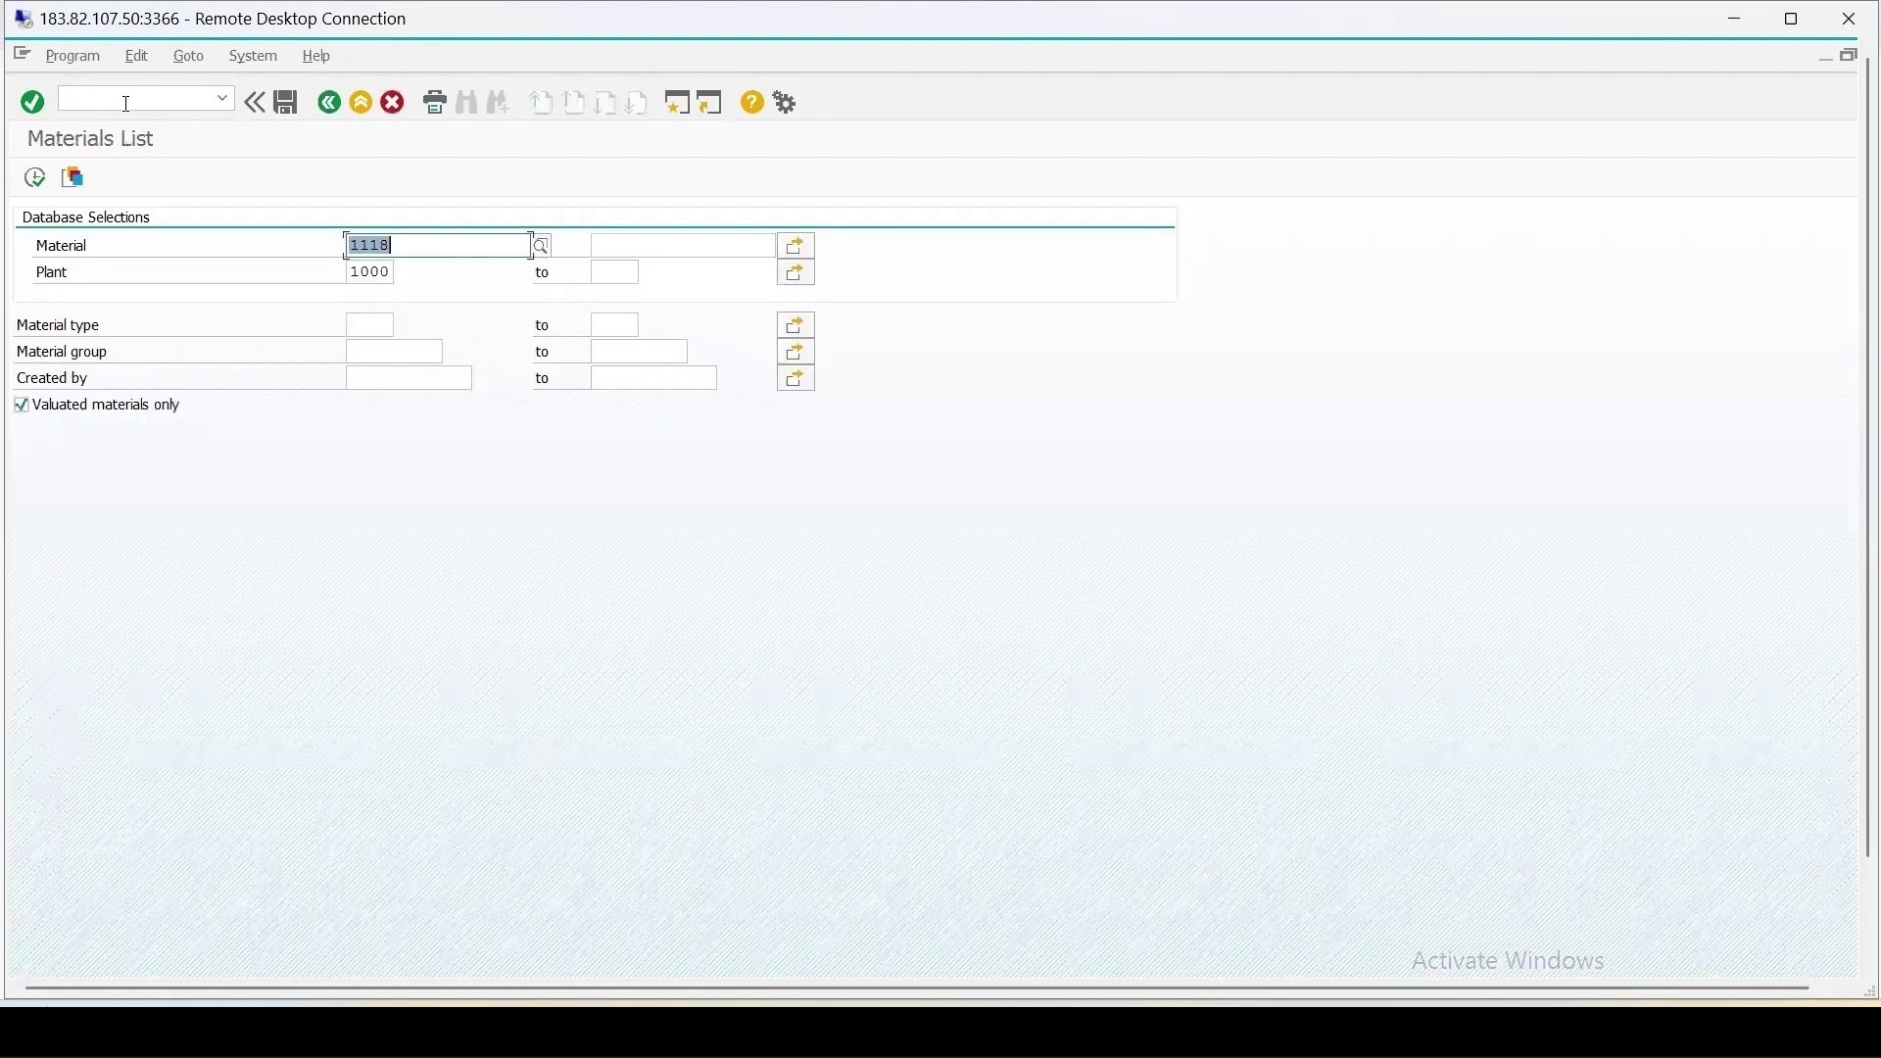
- Clear the material filter and list raw materials of type ROH for plant 1000
key(Delete)
click(378, 324)
text(Foh)
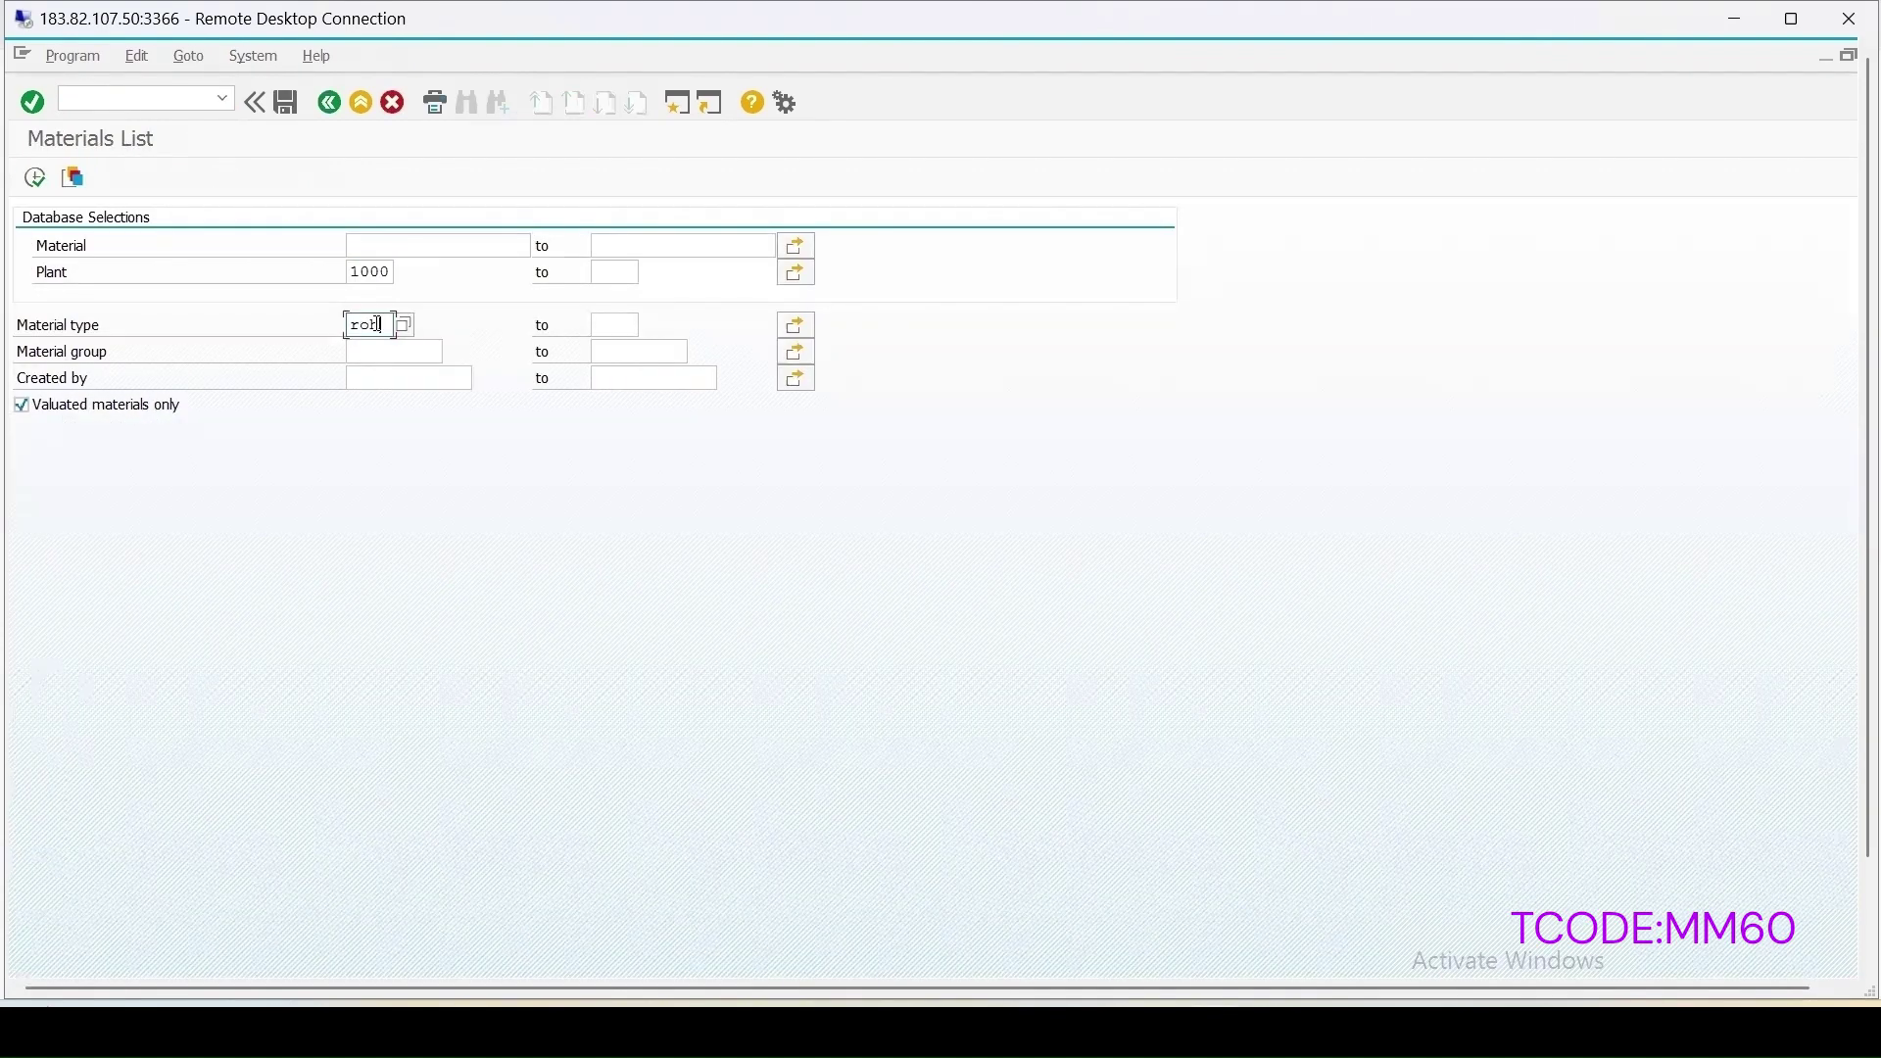
click(34, 178)
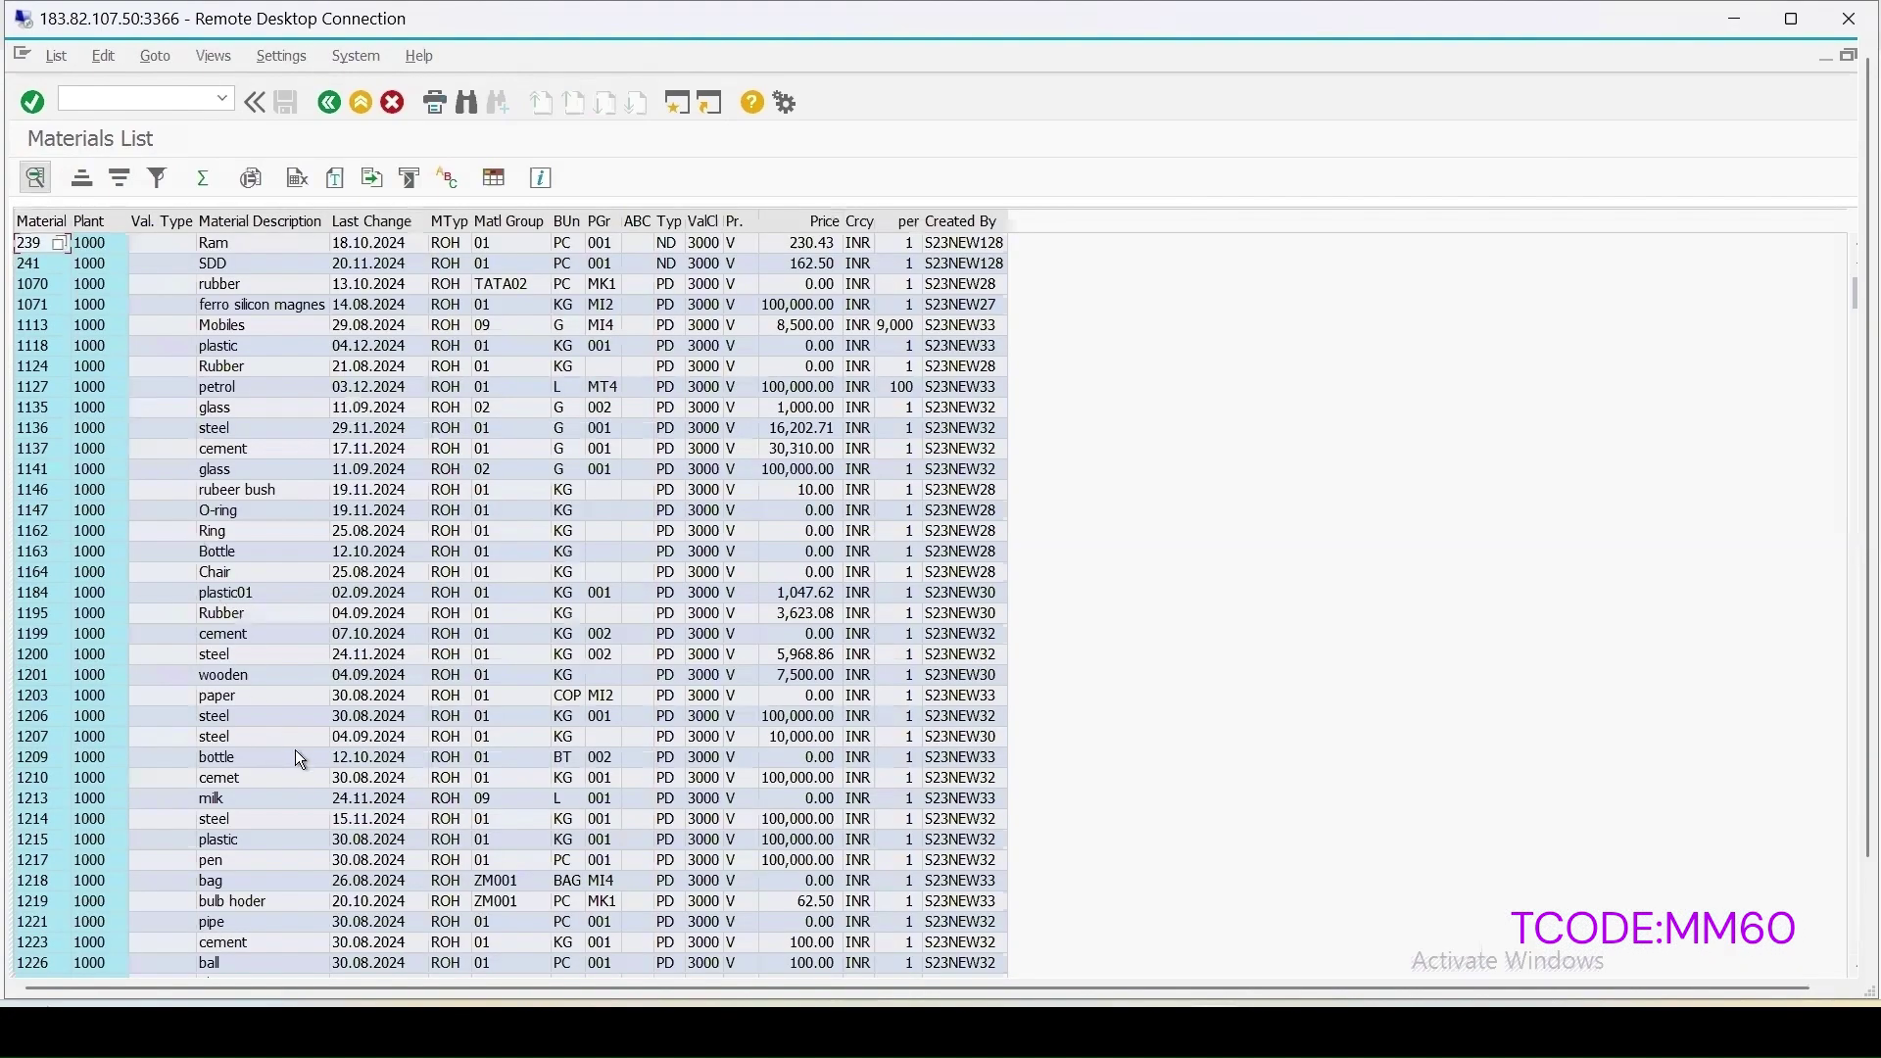
- In a second session, start MM02 for material 1221 and dismiss the view selection
click(674, 103)
text(mm02)
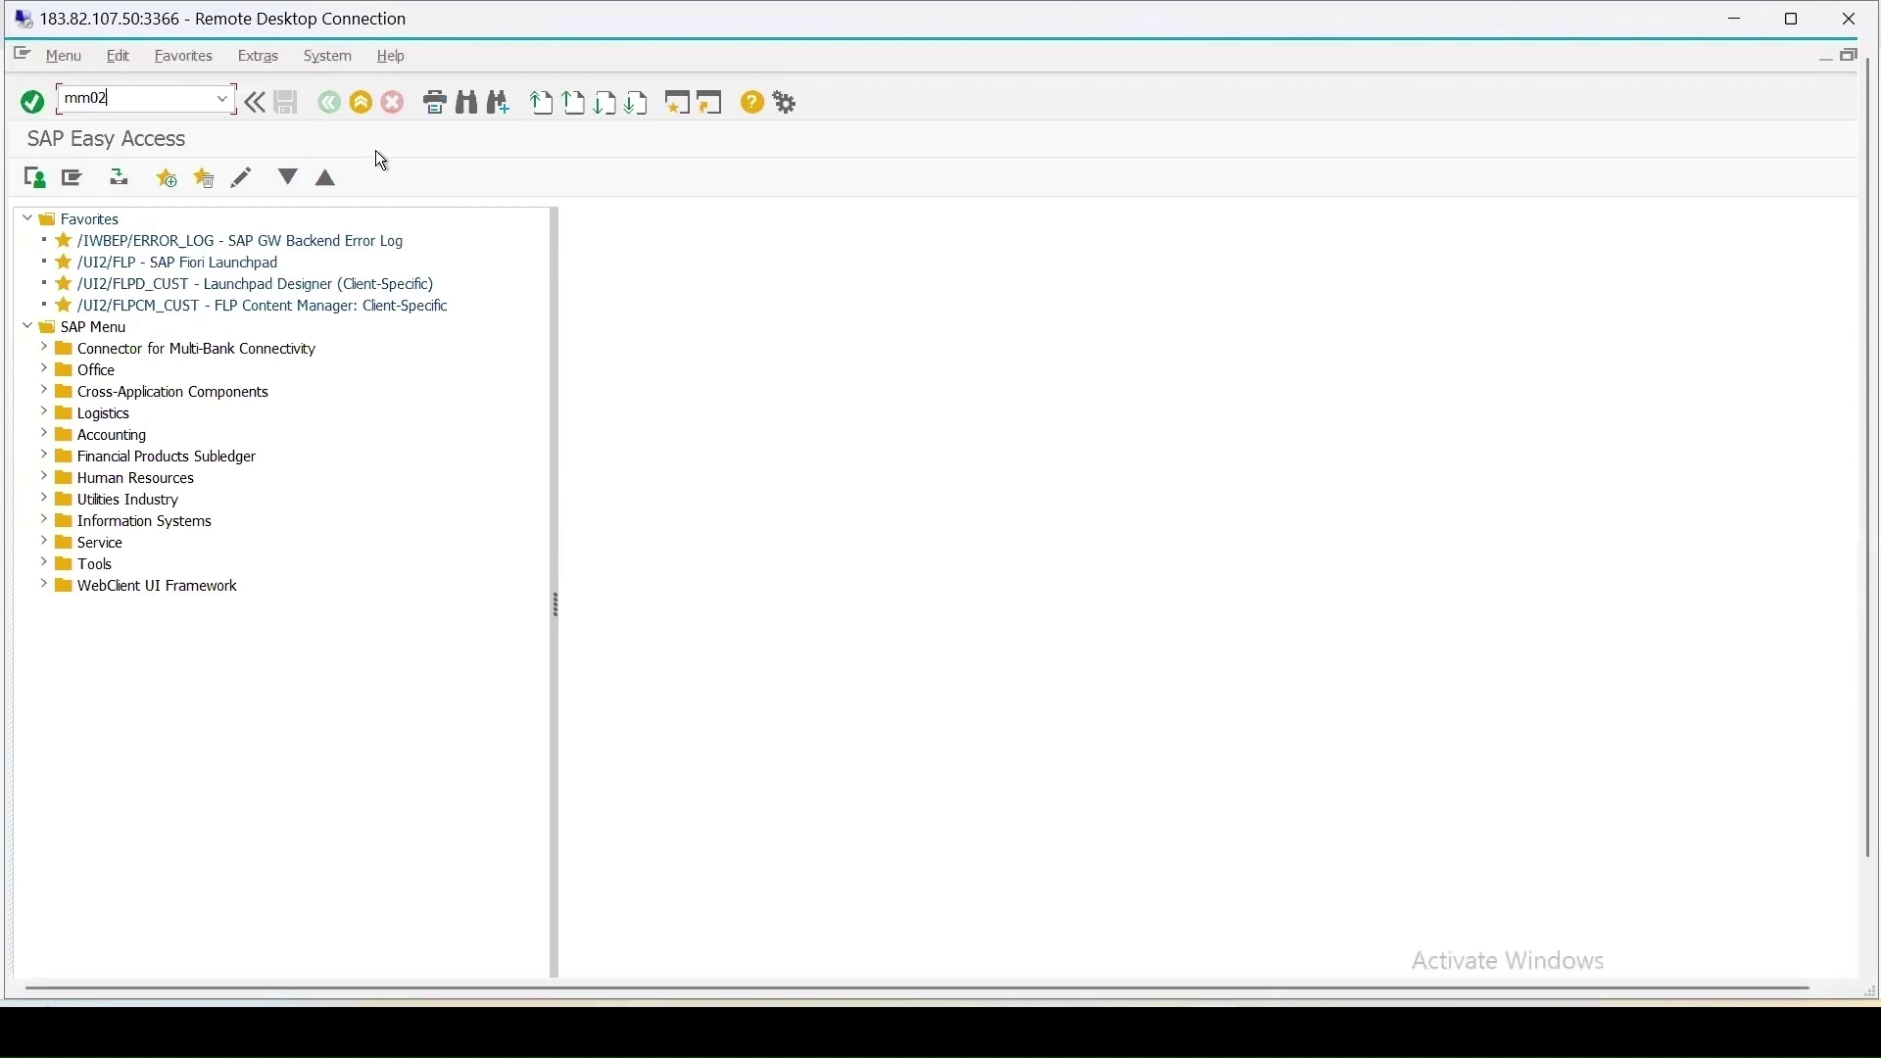
key(Return)
text(1221)
key(Return)
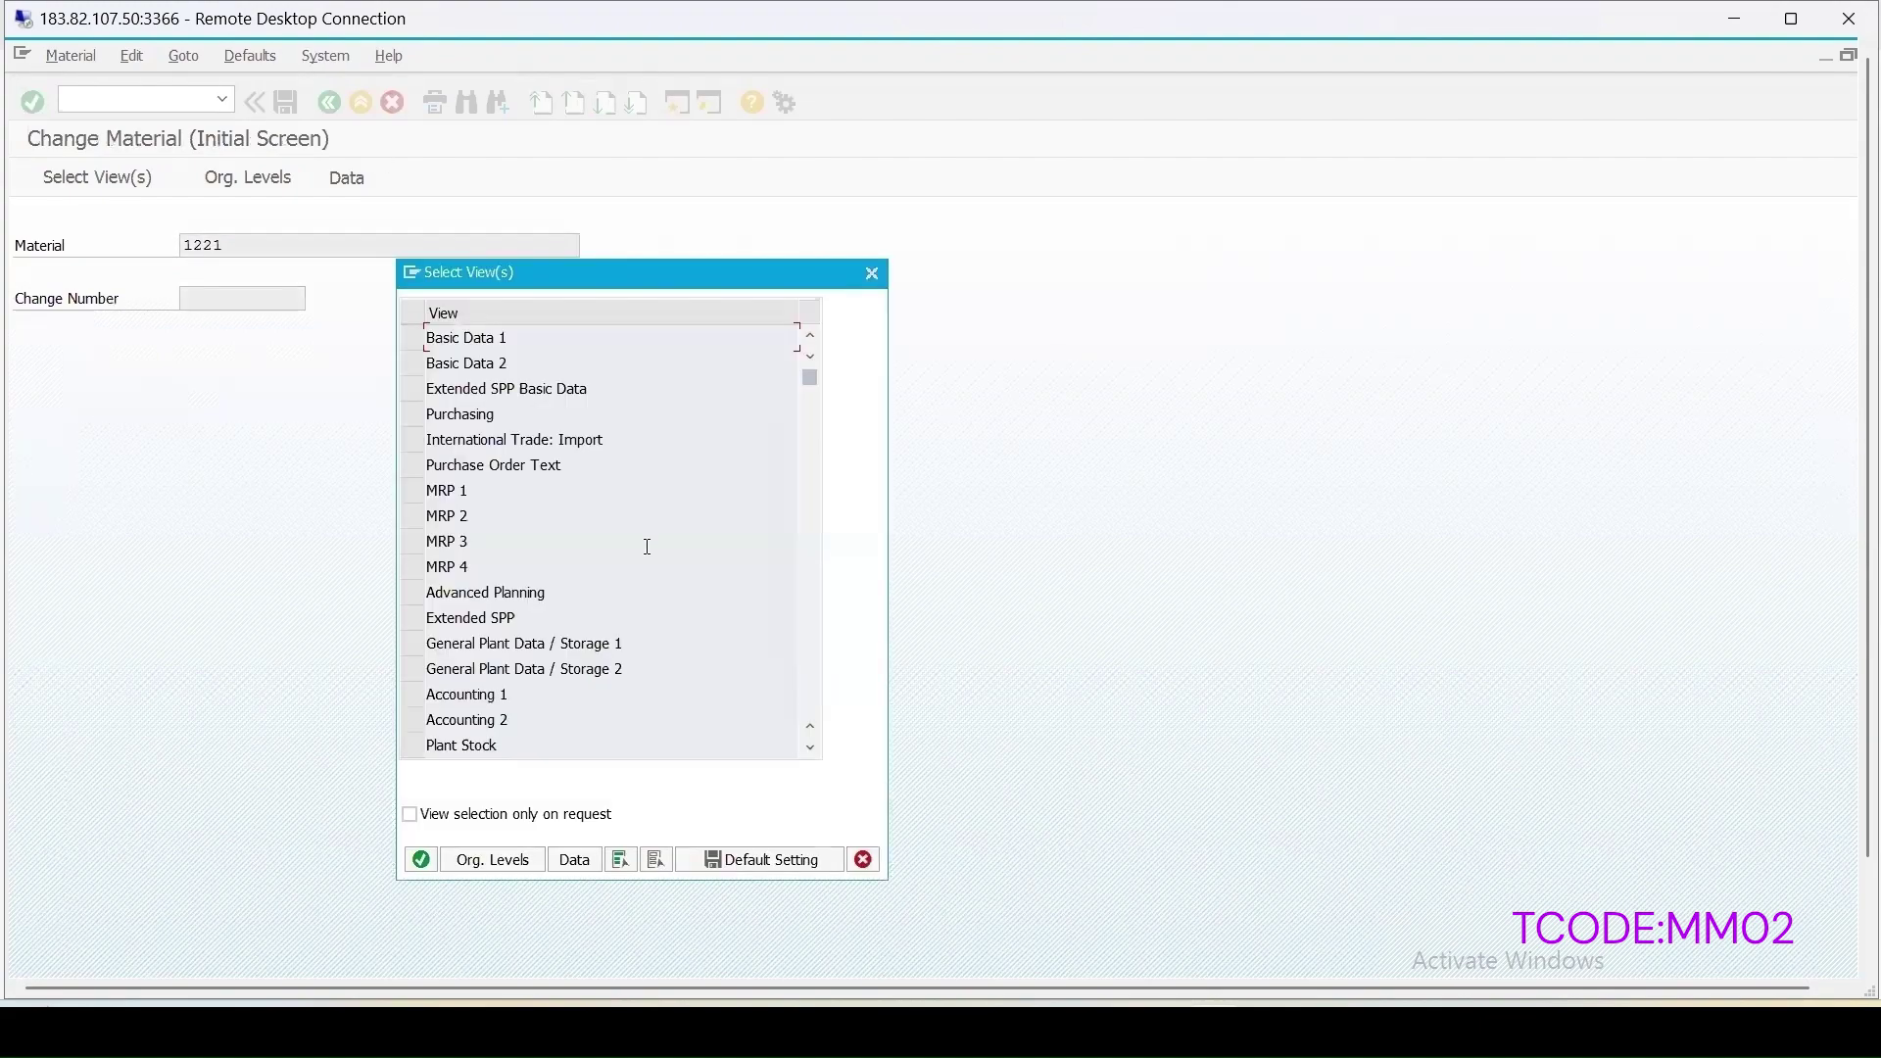
scroll(647, 546, down, 4)
scroll(646, 545, up, 4)
click(872, 274)
click(67, 54)
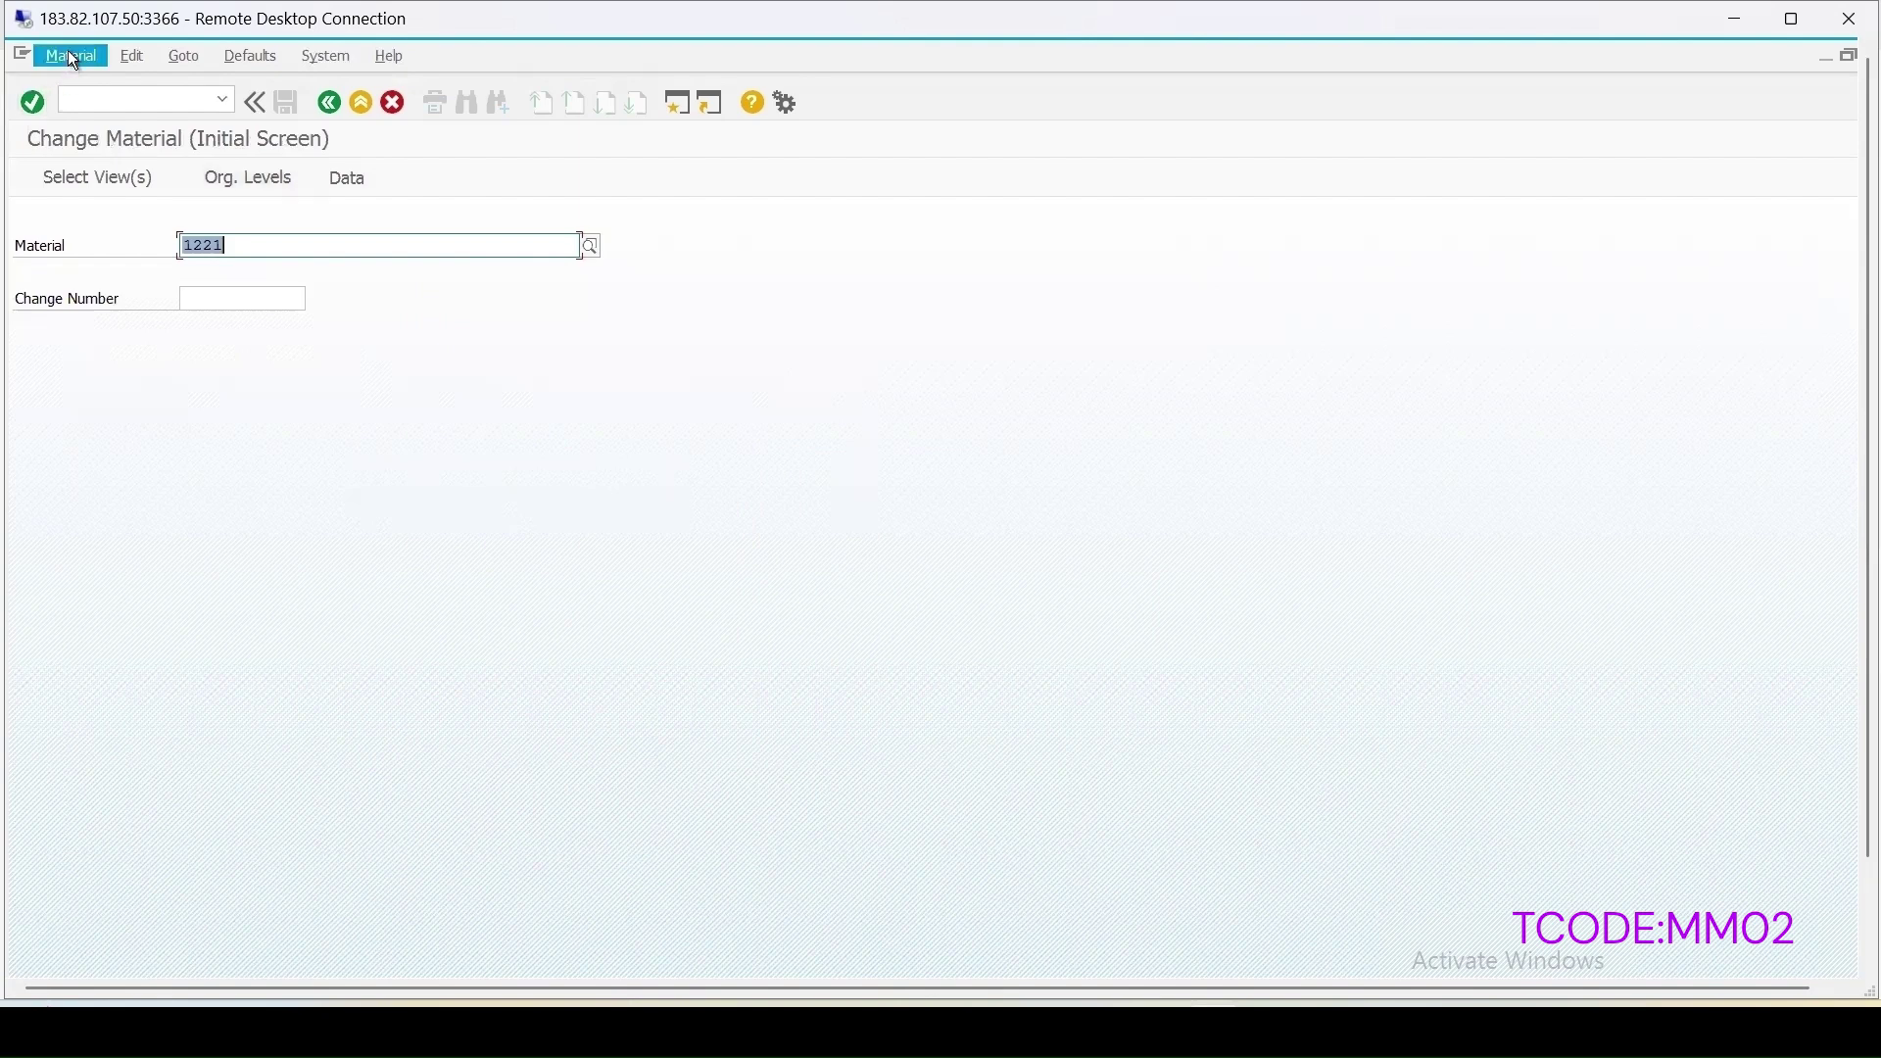
- Create material 1221 immediately with the Quality Management view for plant 1000, then open Insp. Setup
mouse_move(98, 111)
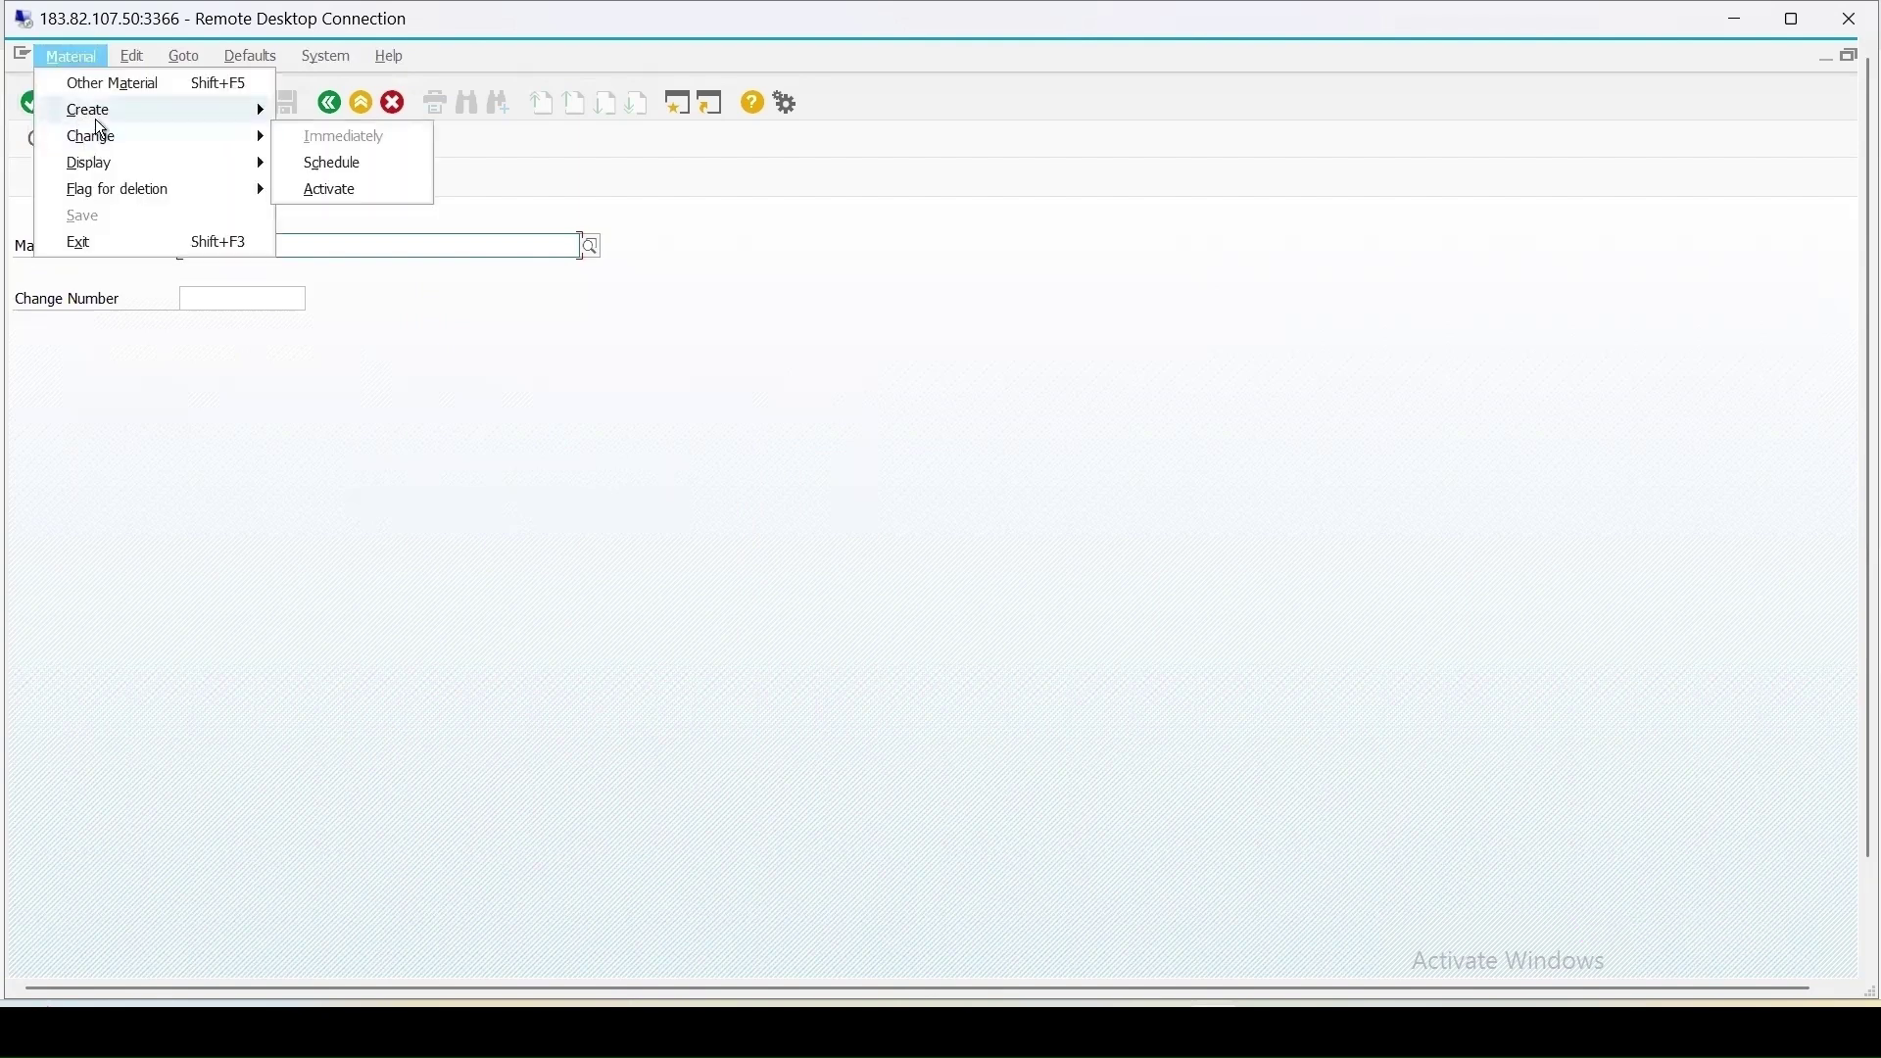
click(355, 109)
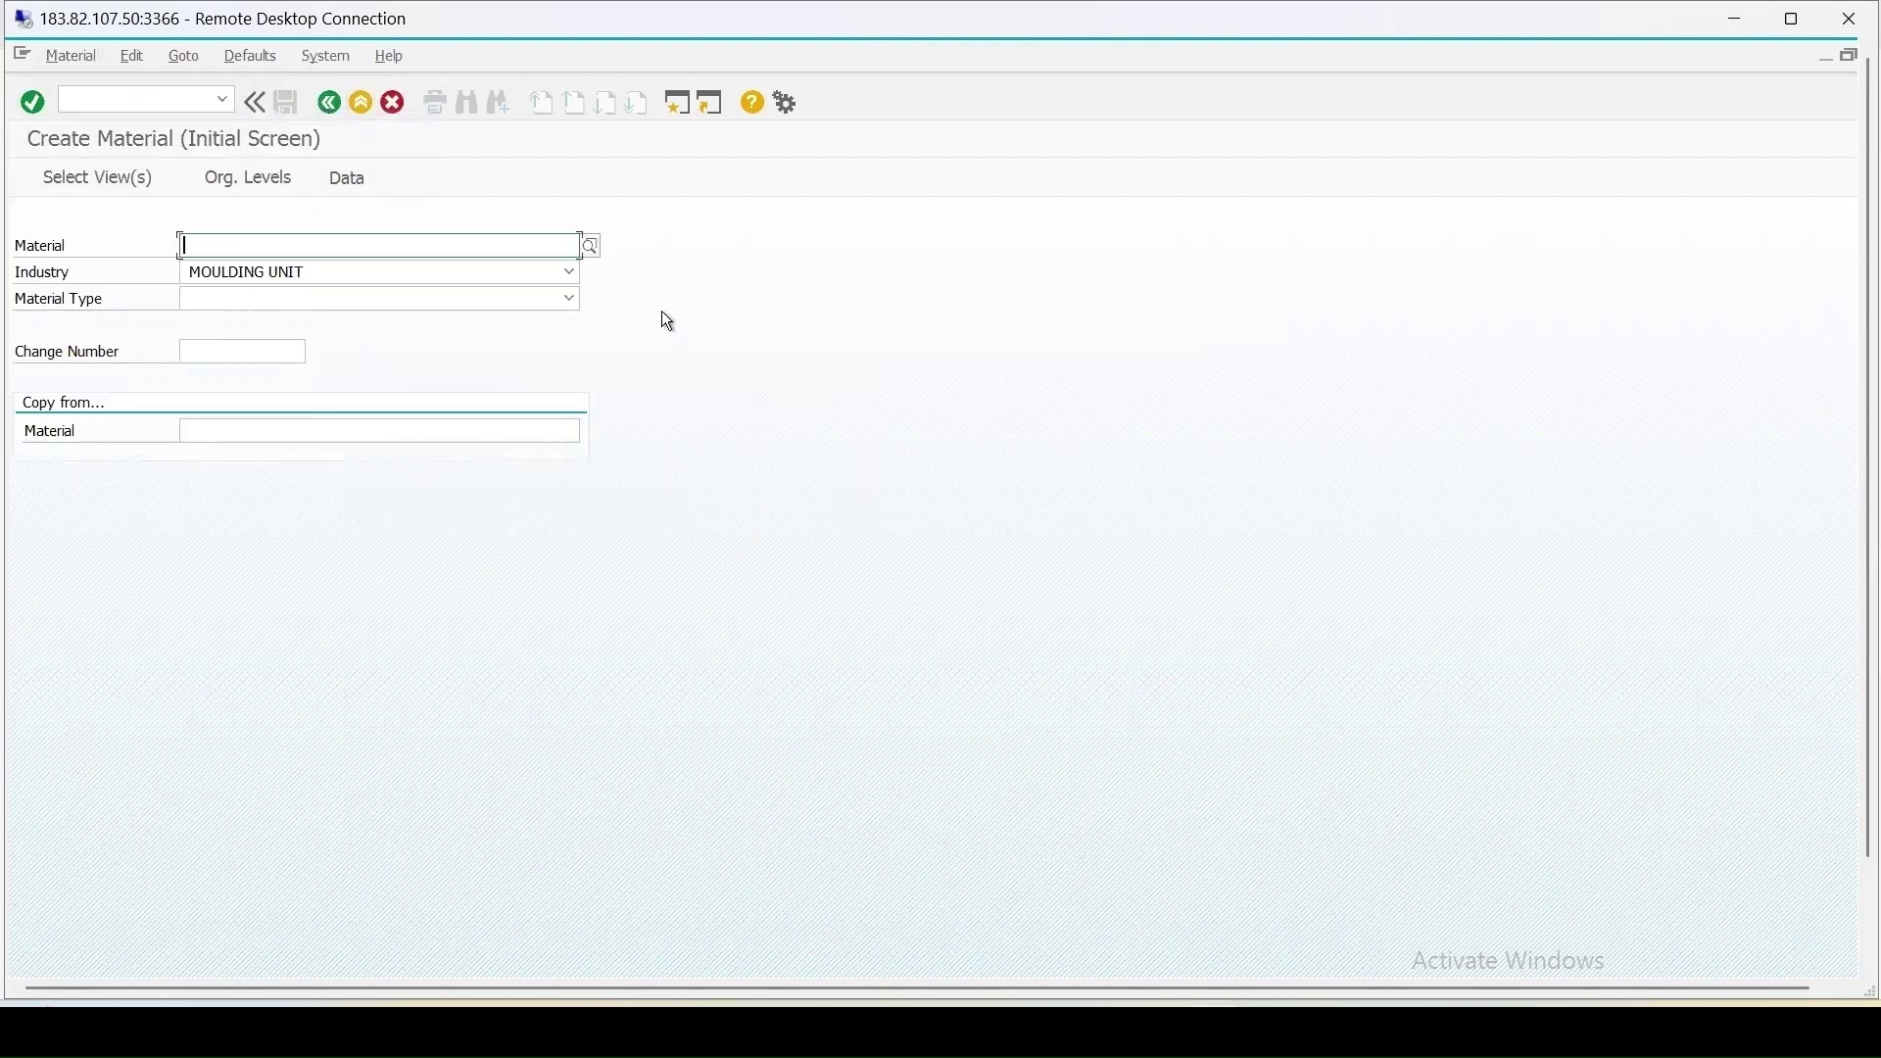
text(1221)
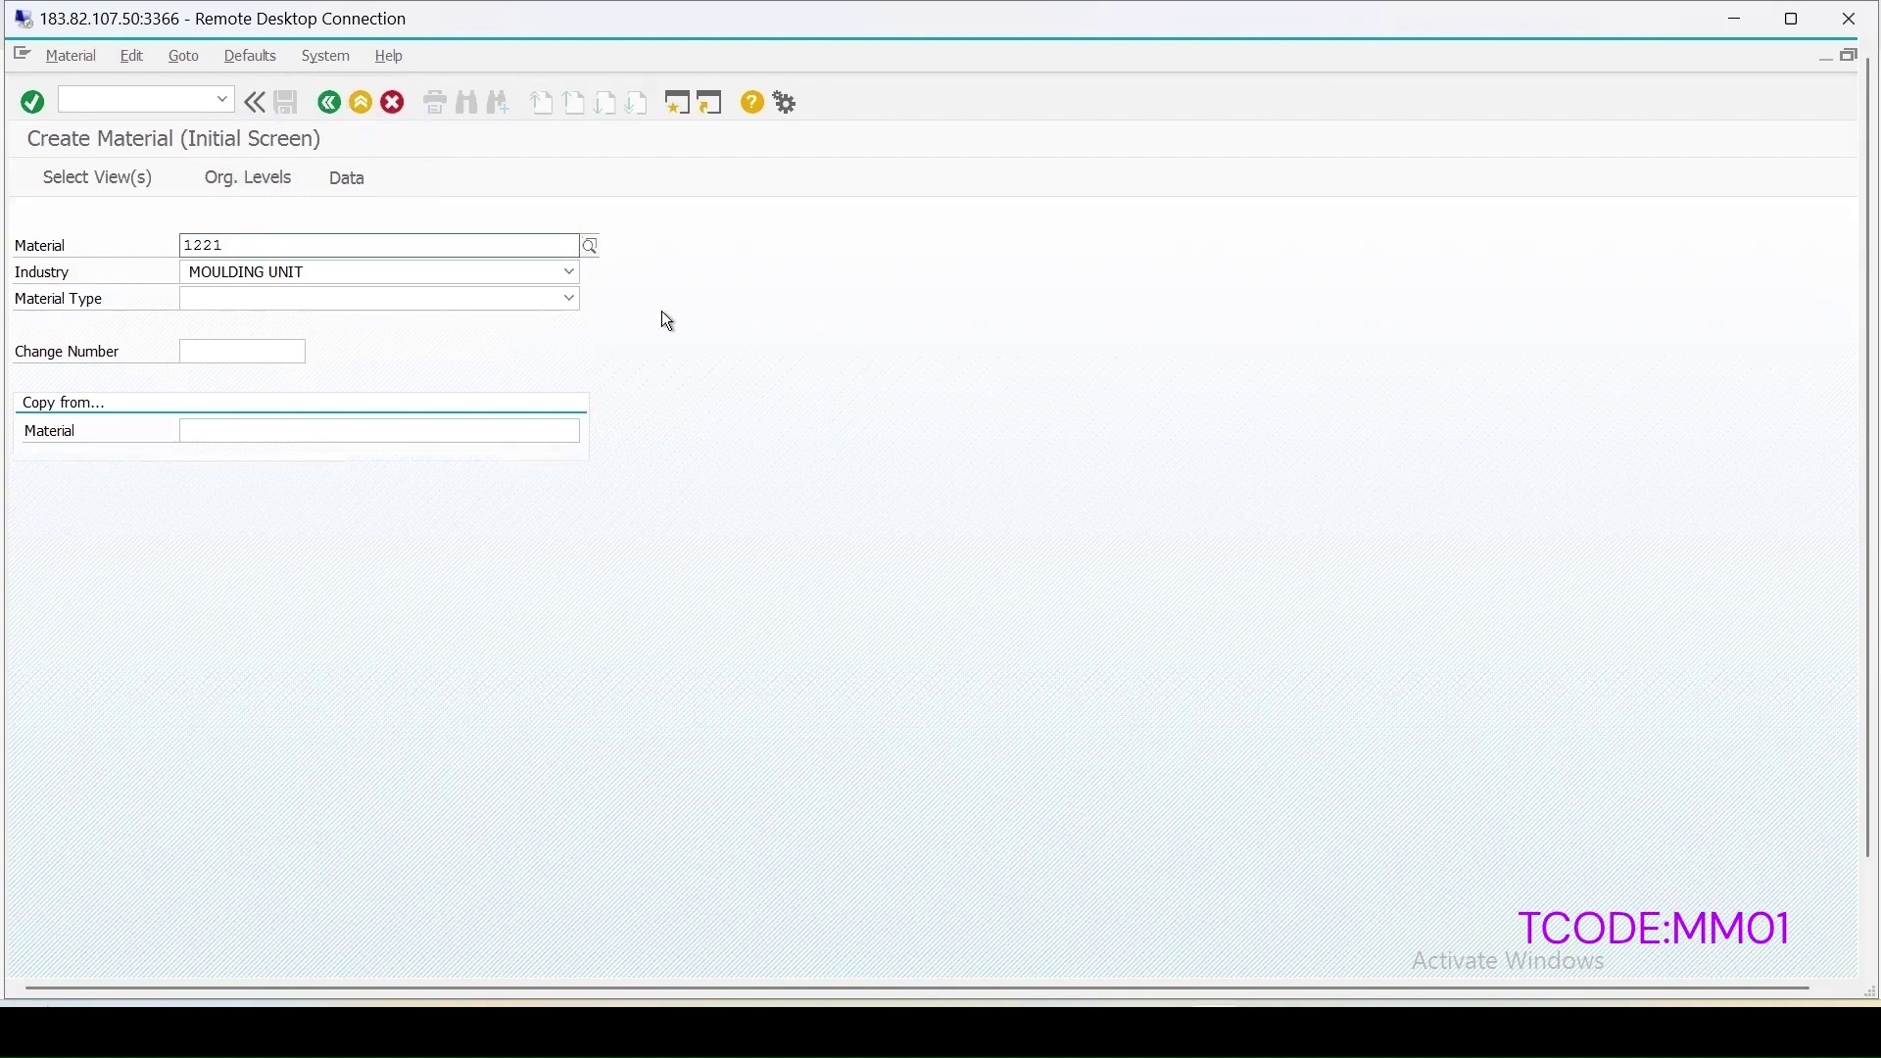
key(Return)
key(Return)
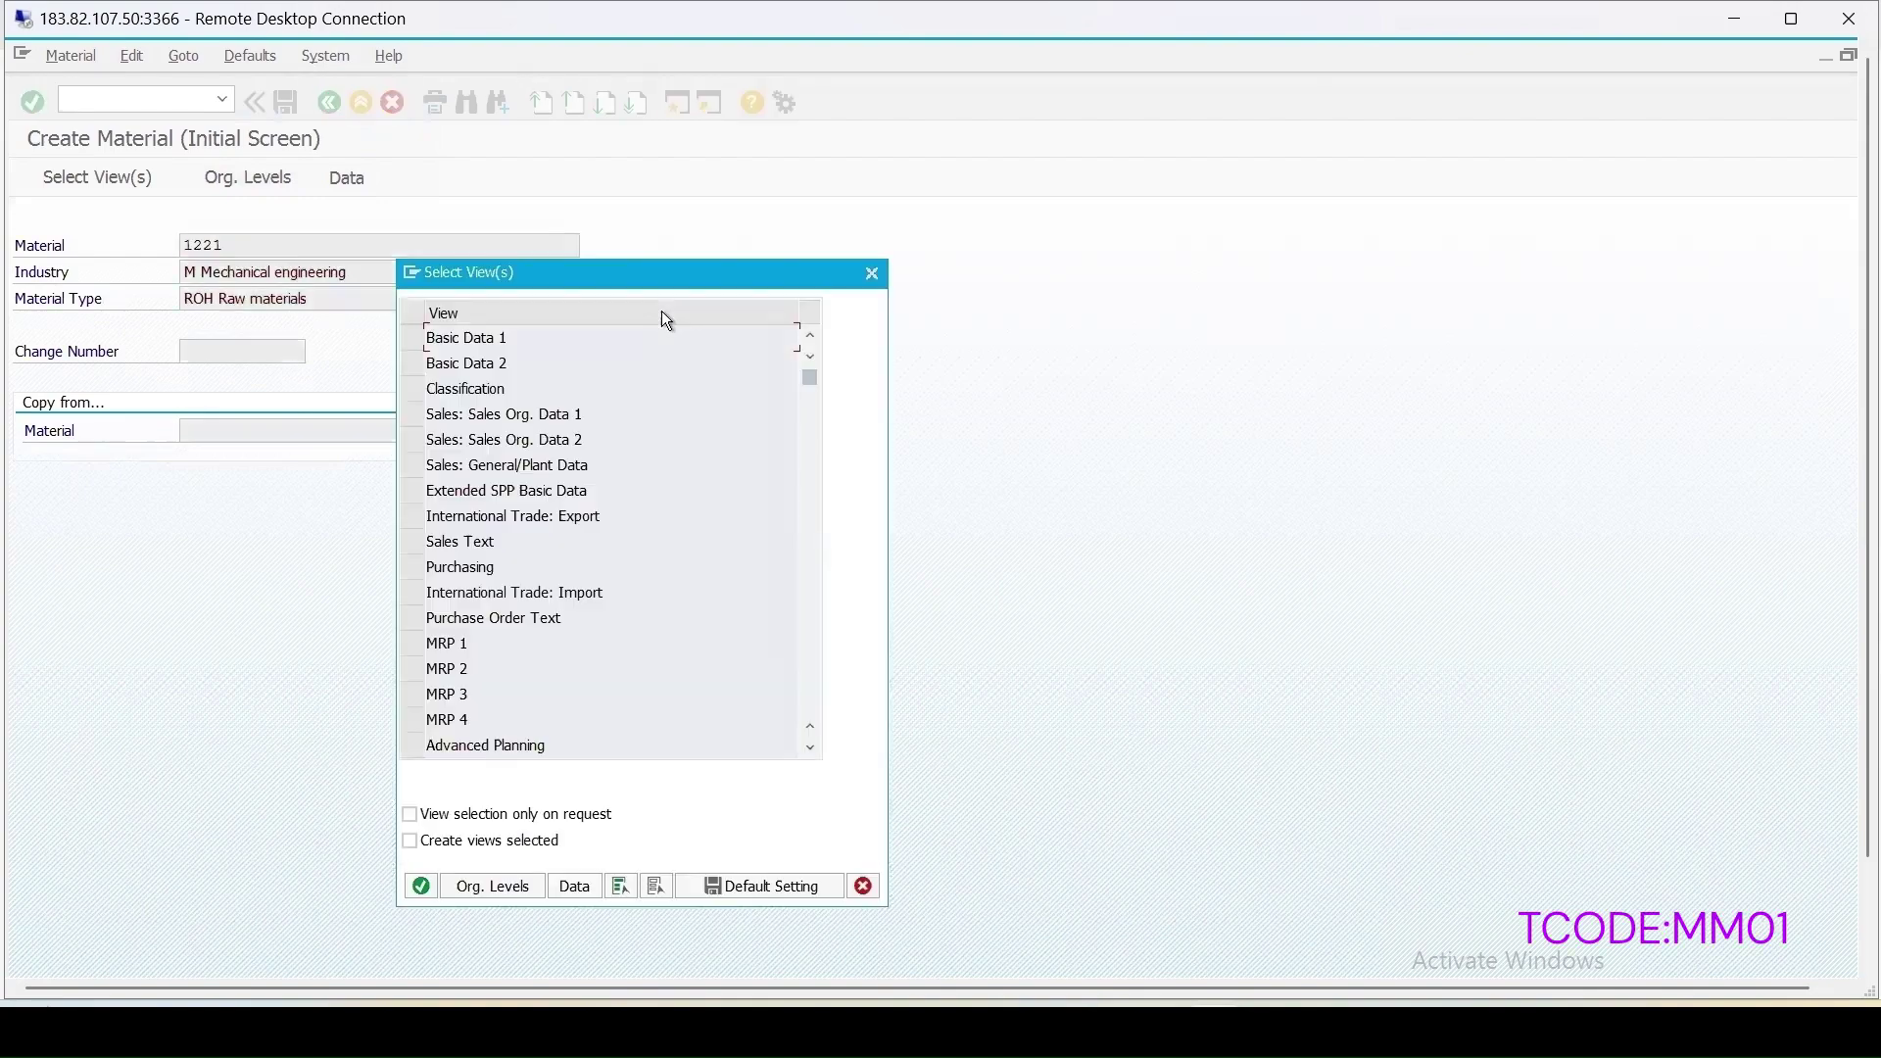
scroll(614, 513, down, 5)
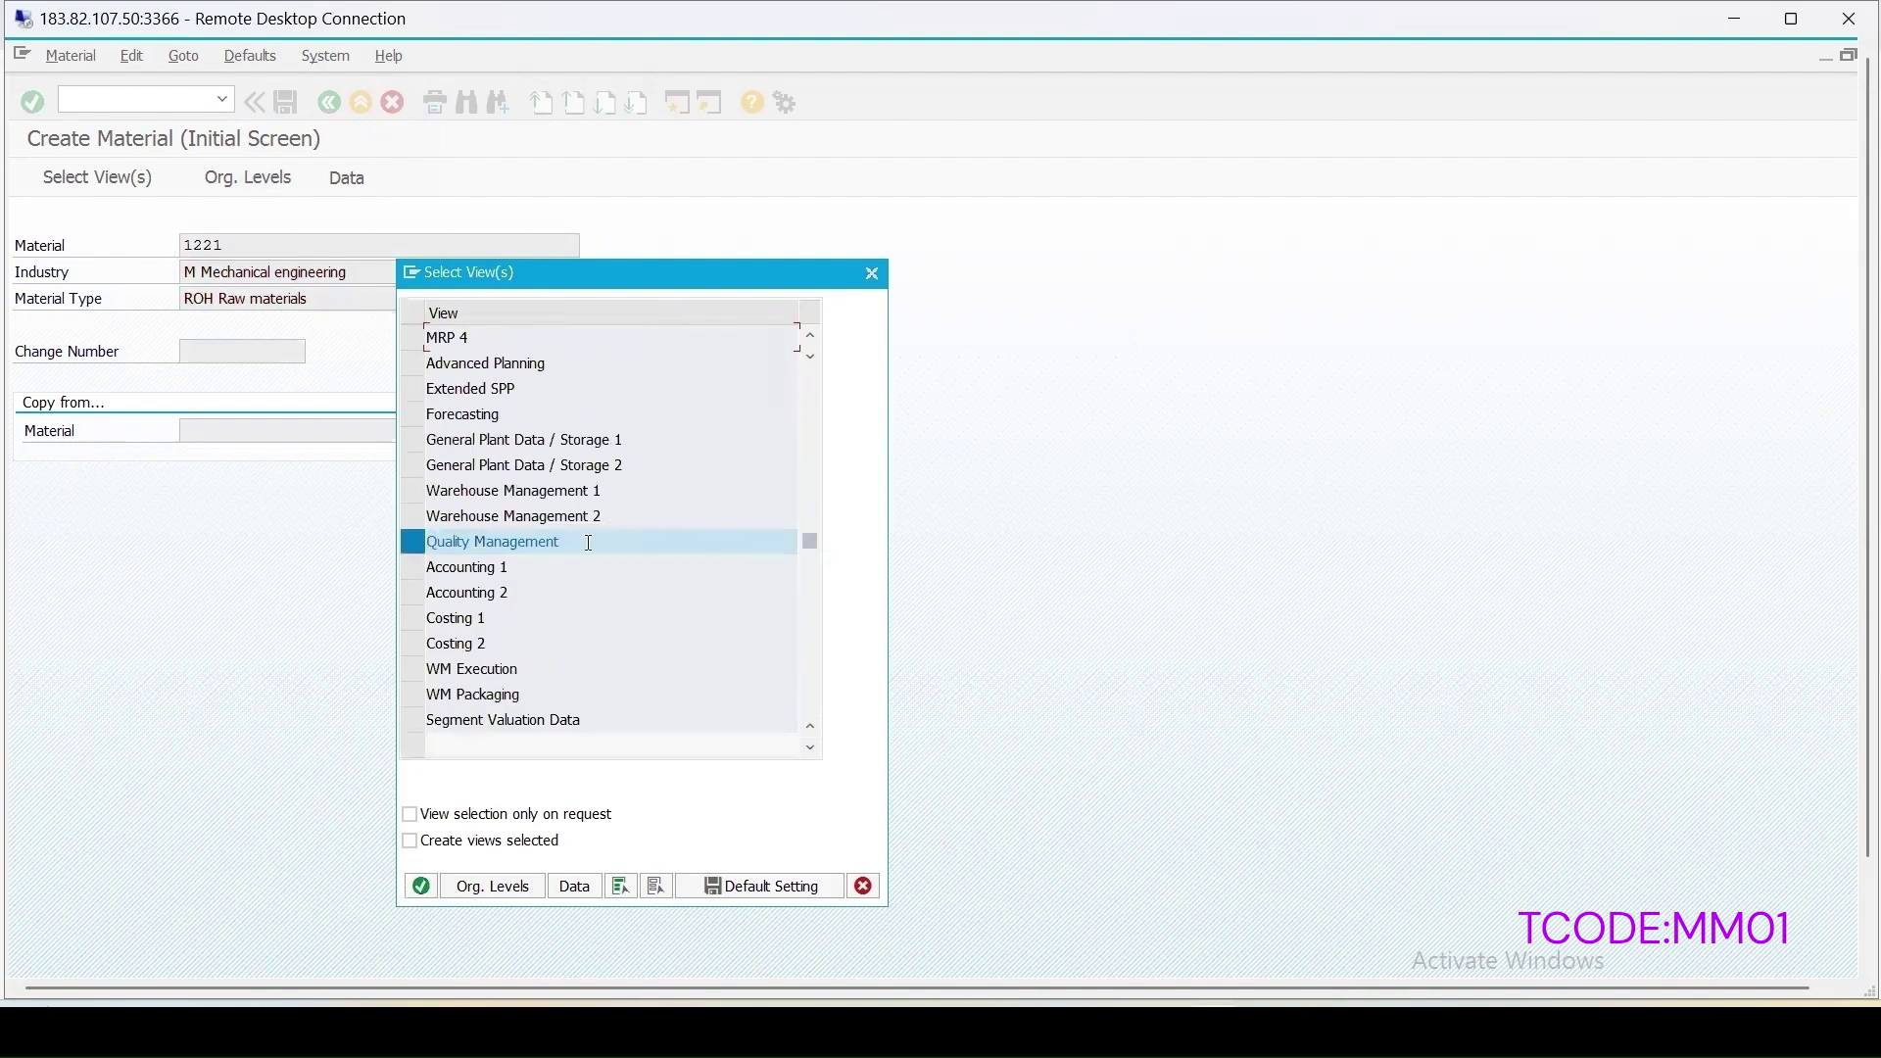
click(426, 890)
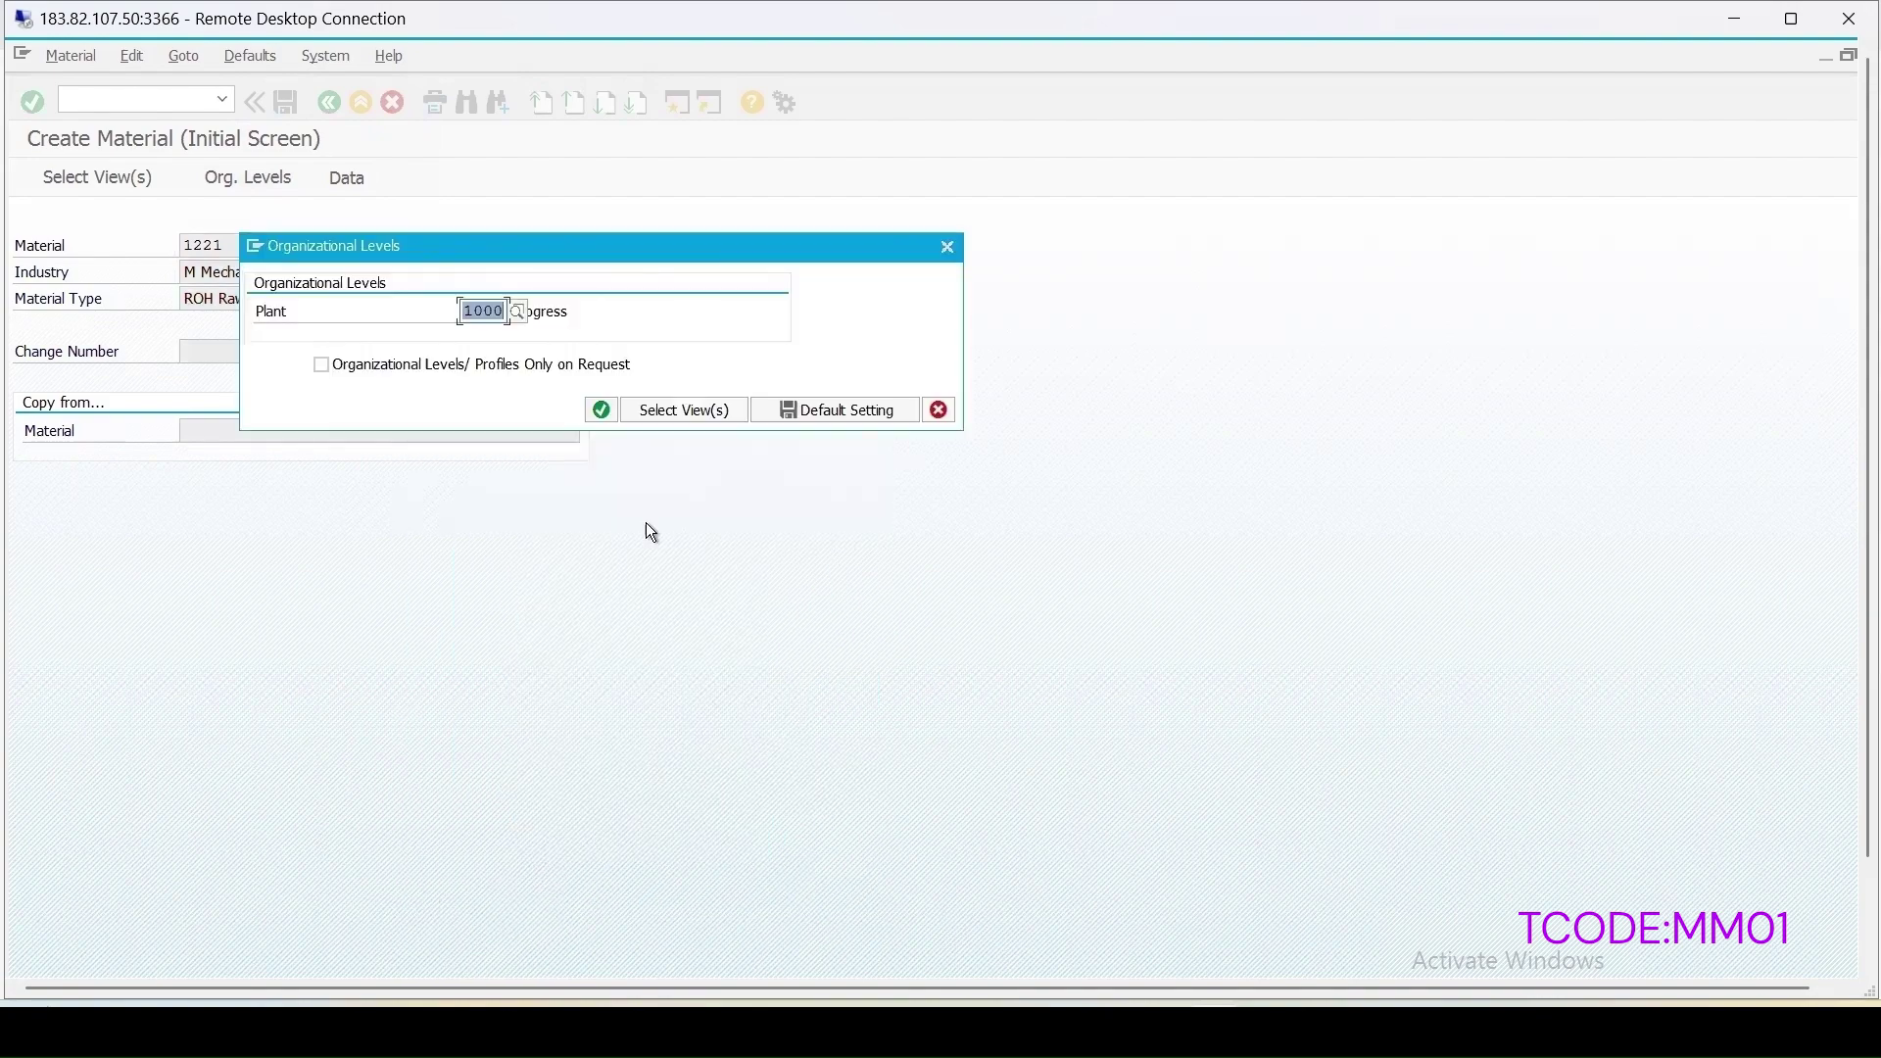
click(603, 410)
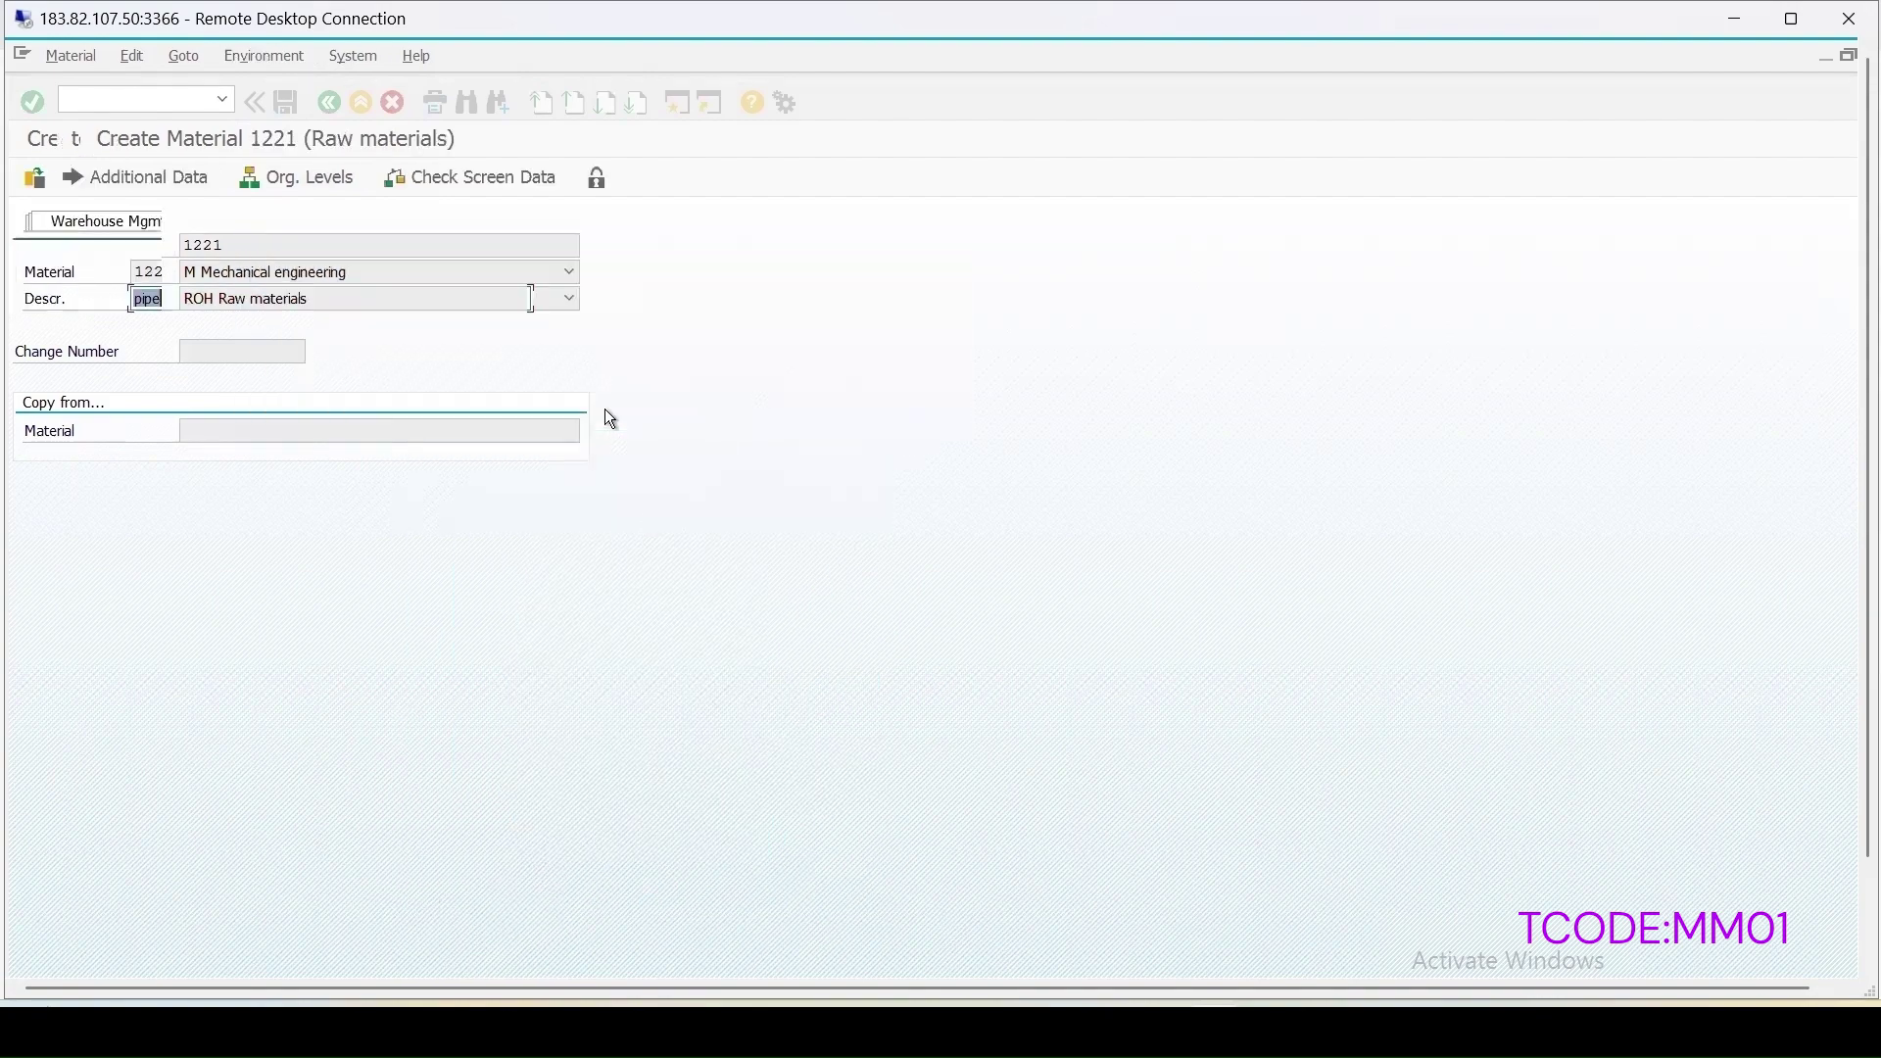
click(790, 492)
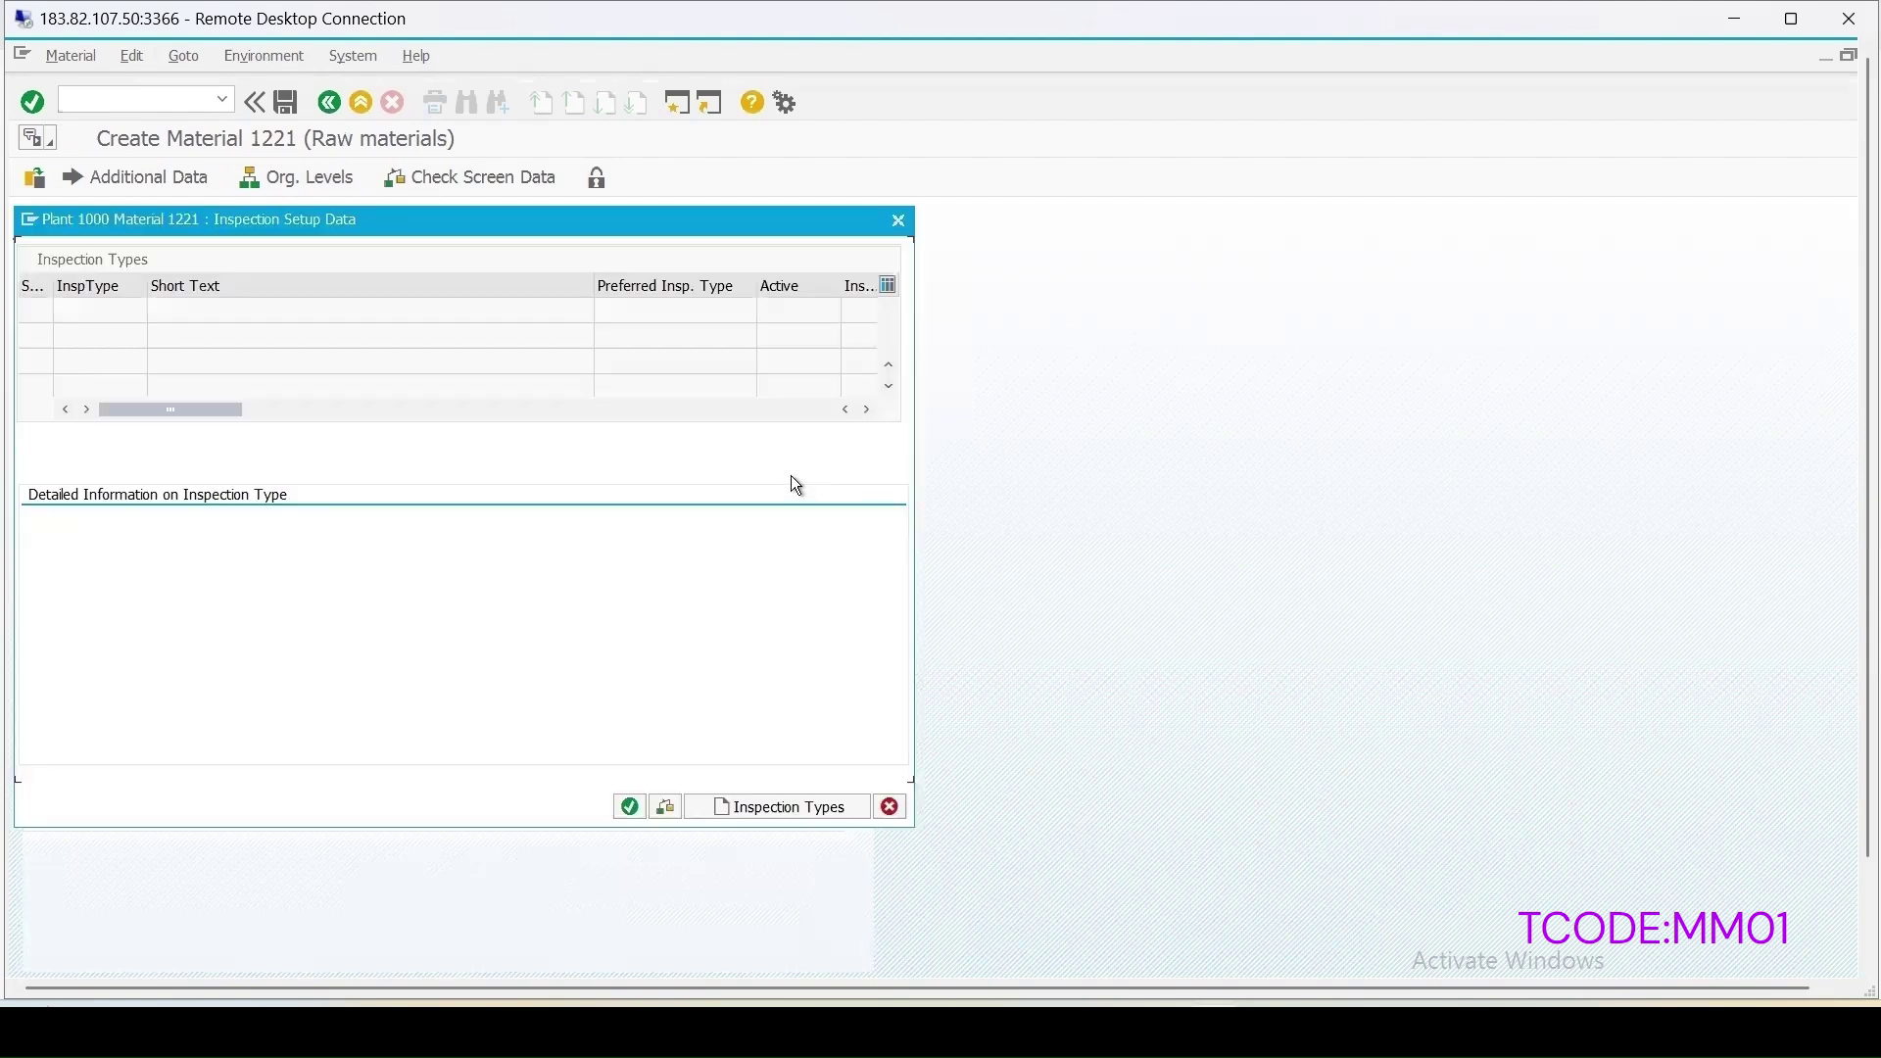
- Add inspection type 89 Other inspection to material 1221 and mark it active
click(723, 810)
text(89)
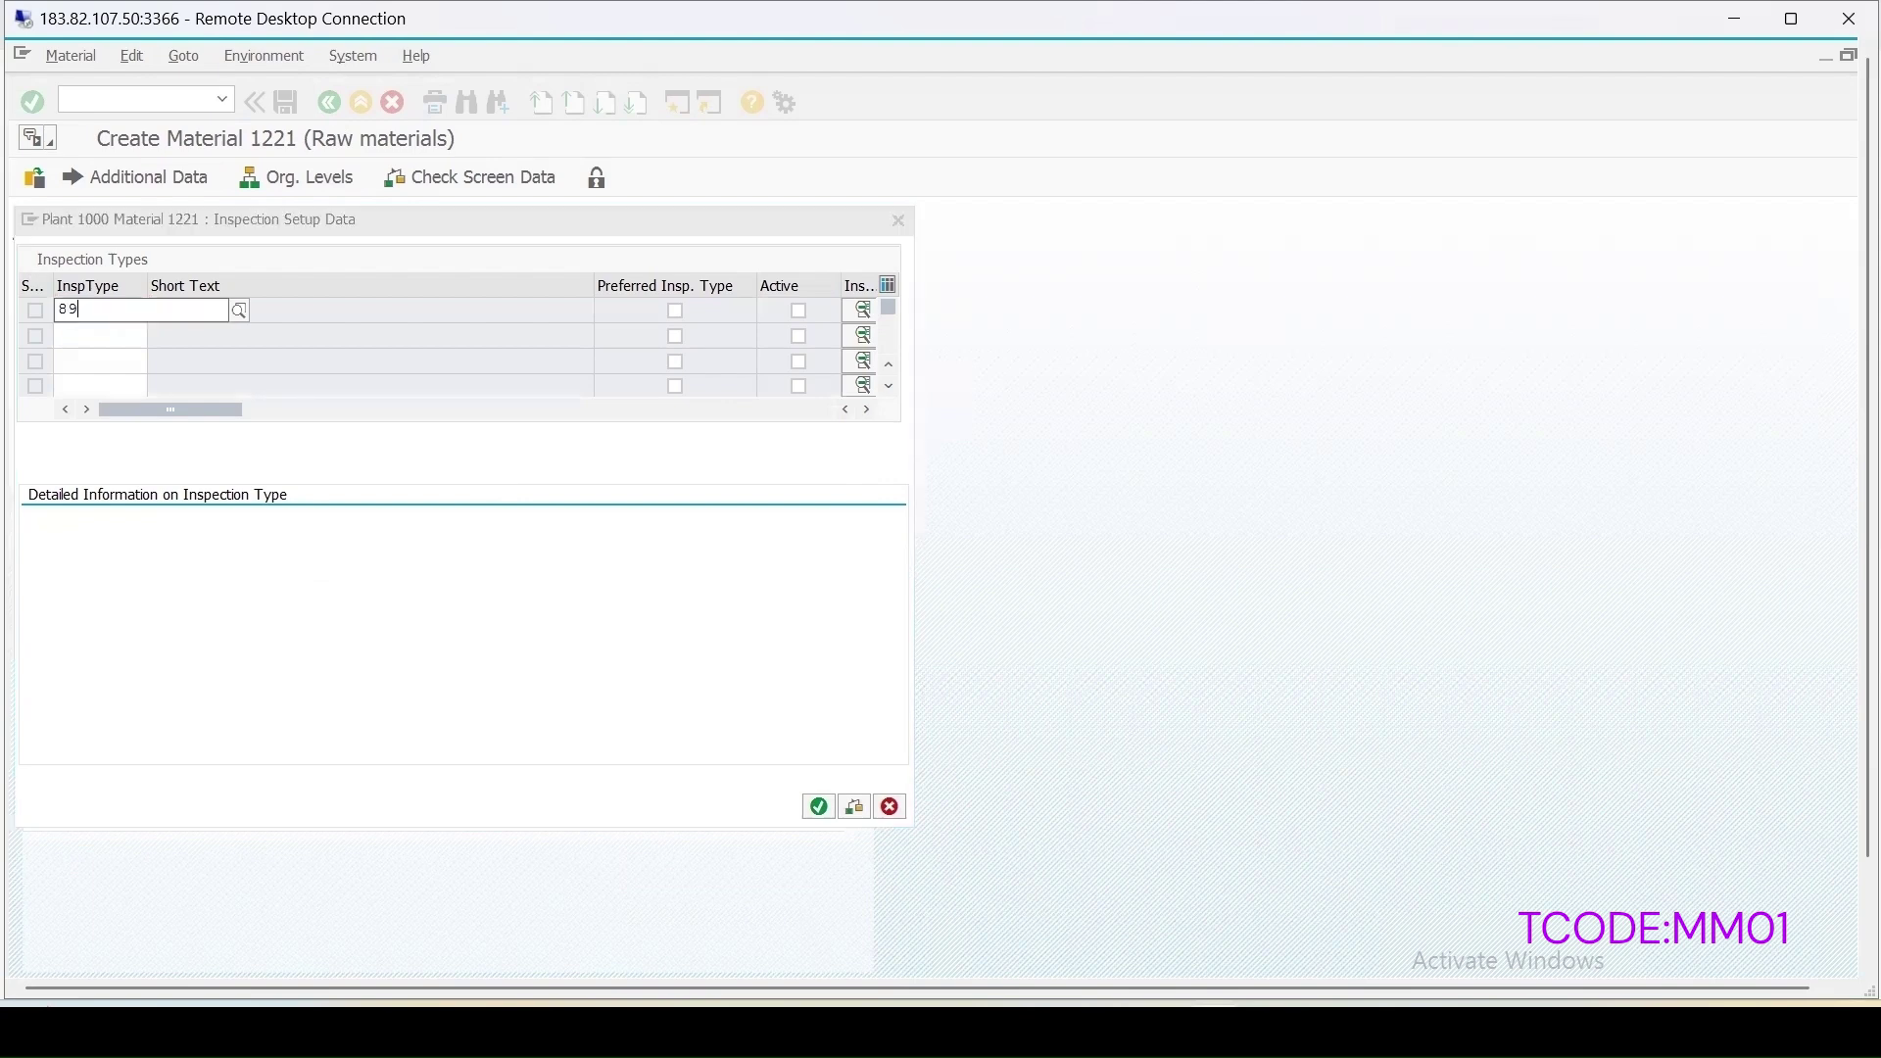
key(Down)
key(Return)
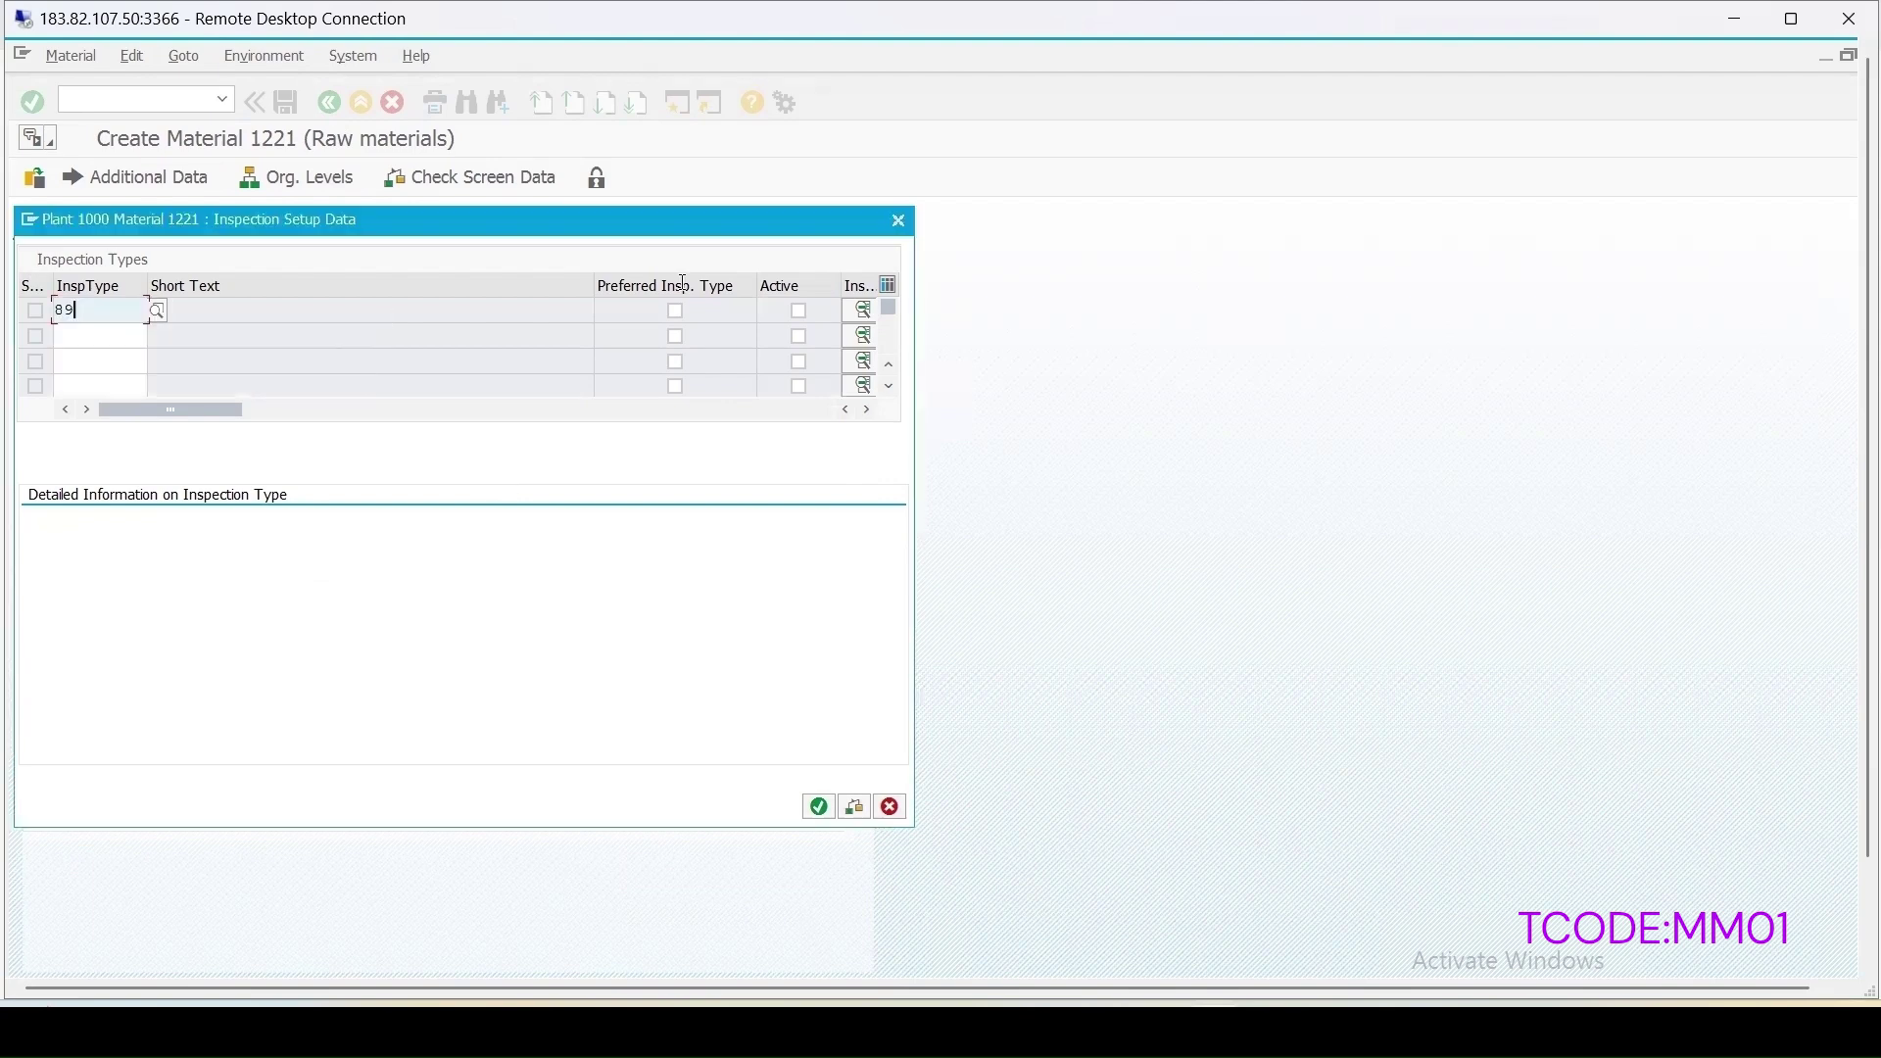
click(800, 312)
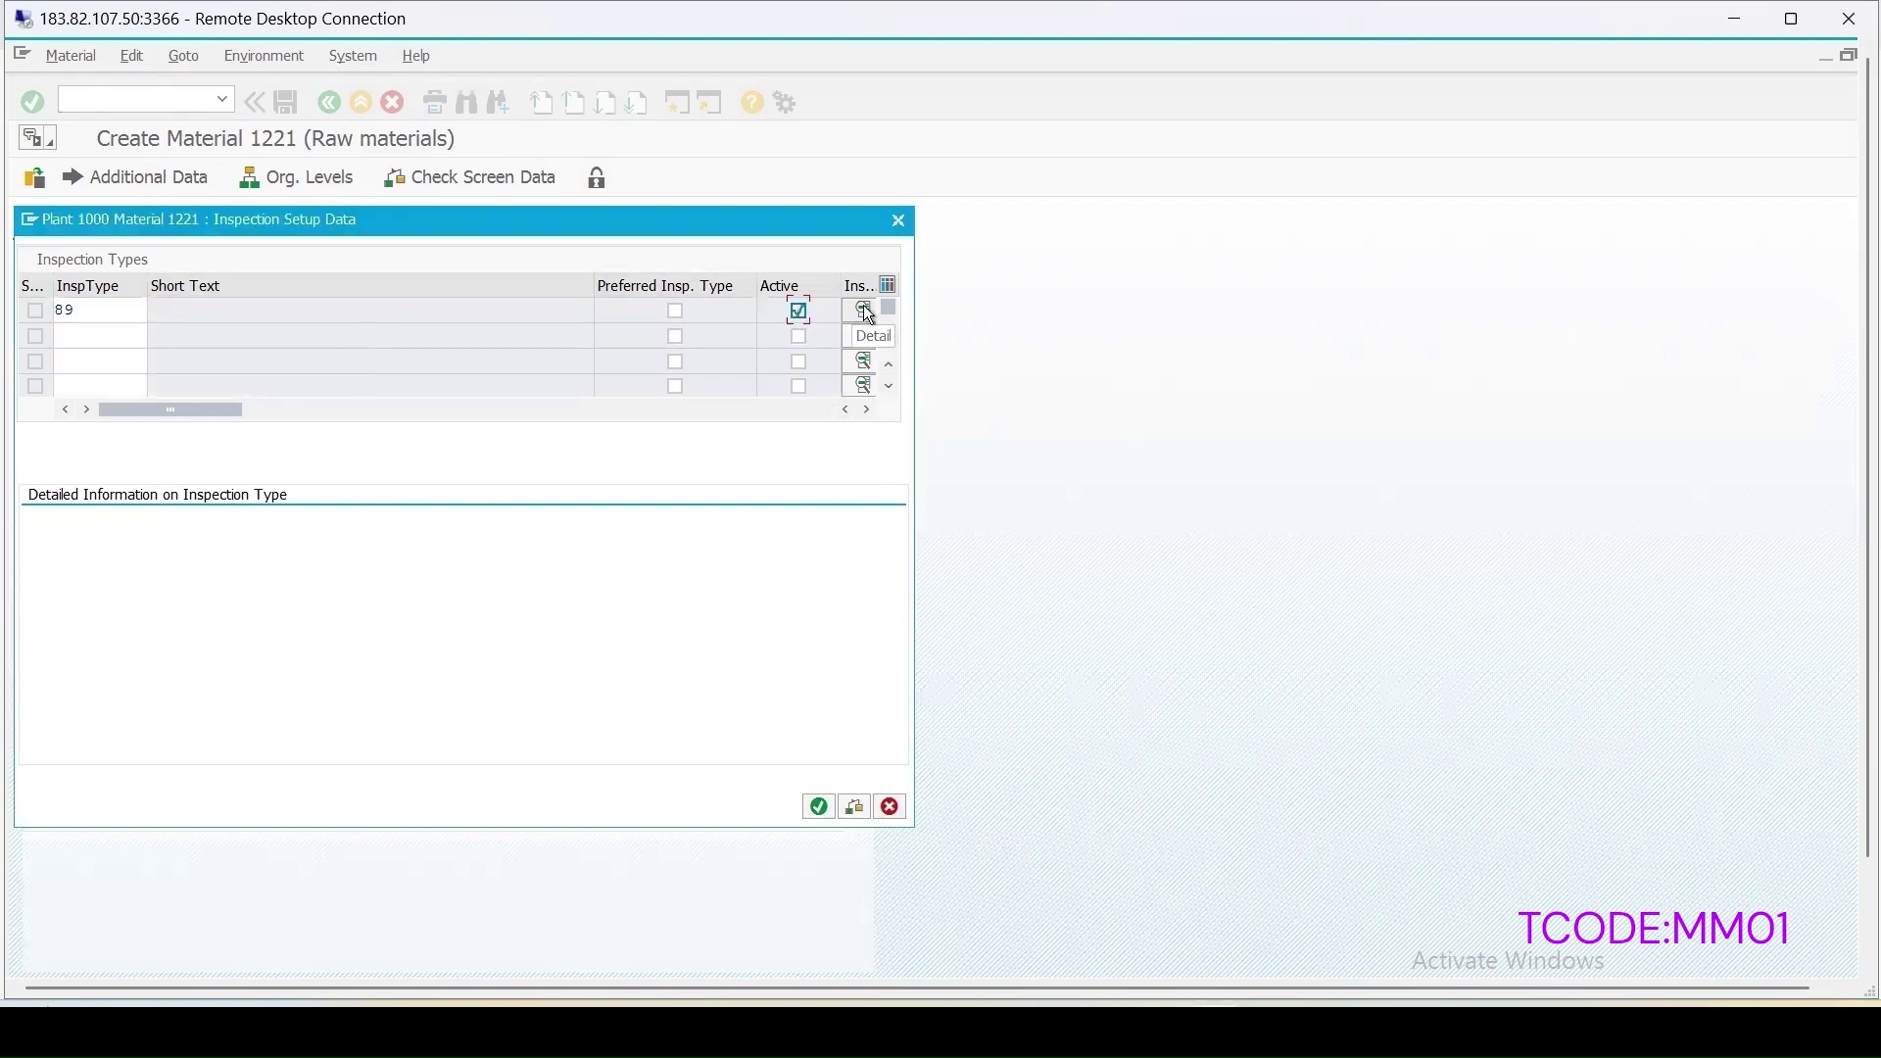
- In type 89's detail settings, switch off inspection with task list
click(862, 310)
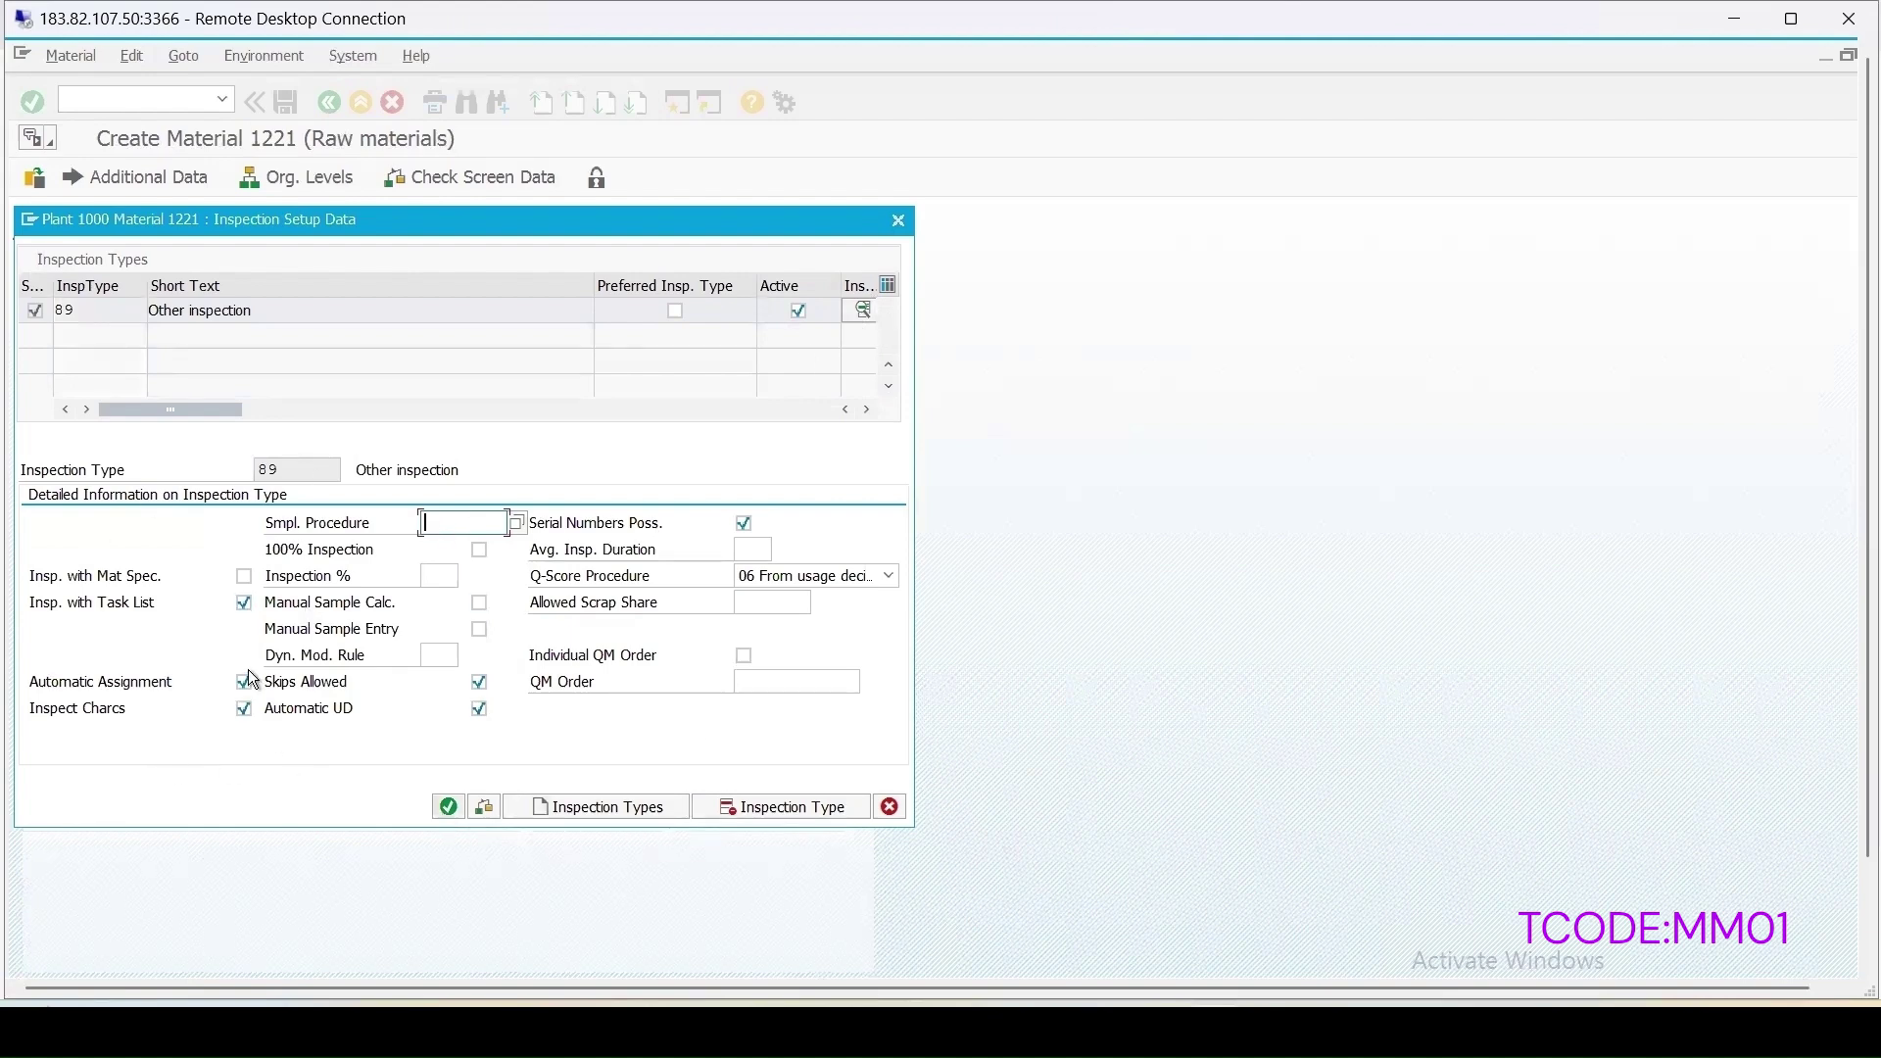
click(37, 614)
click(244, 603)
- Check the help for Insp. with Mat Spec., then tick it for inspection type 89
key(F1)
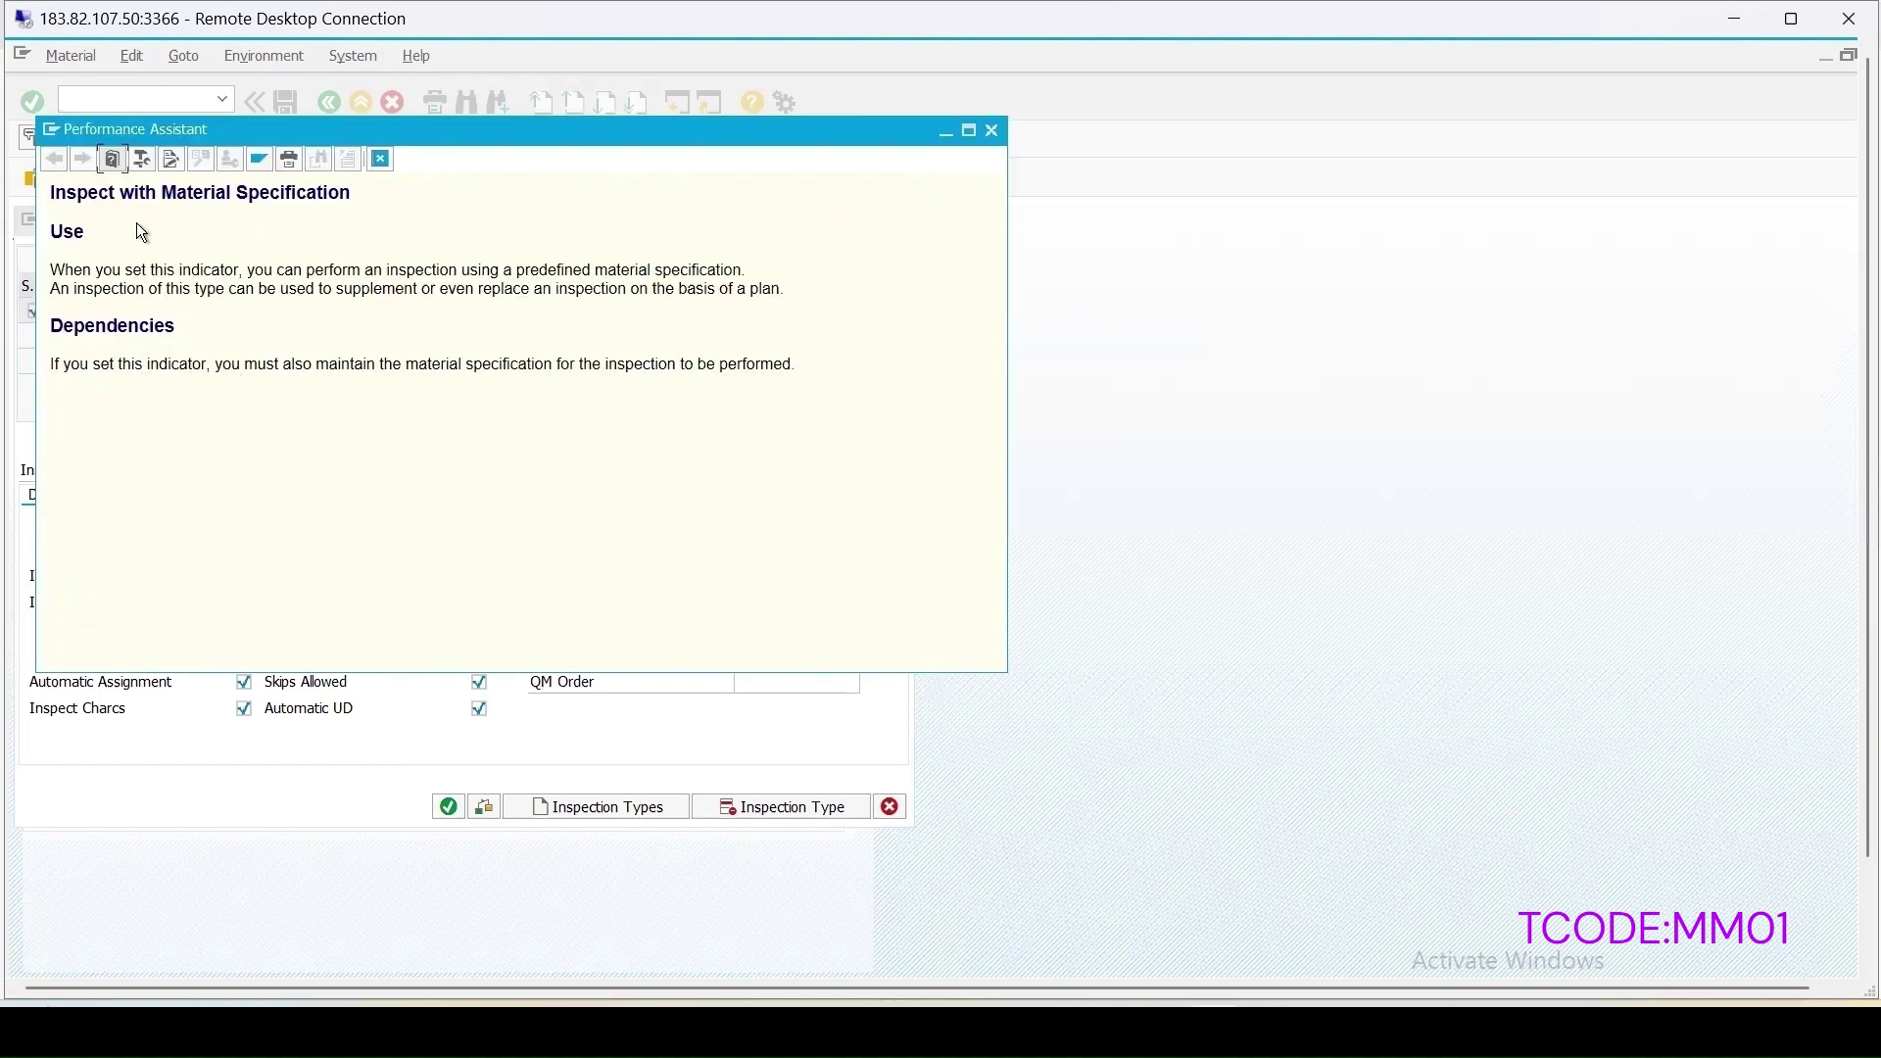
click(993, 132)
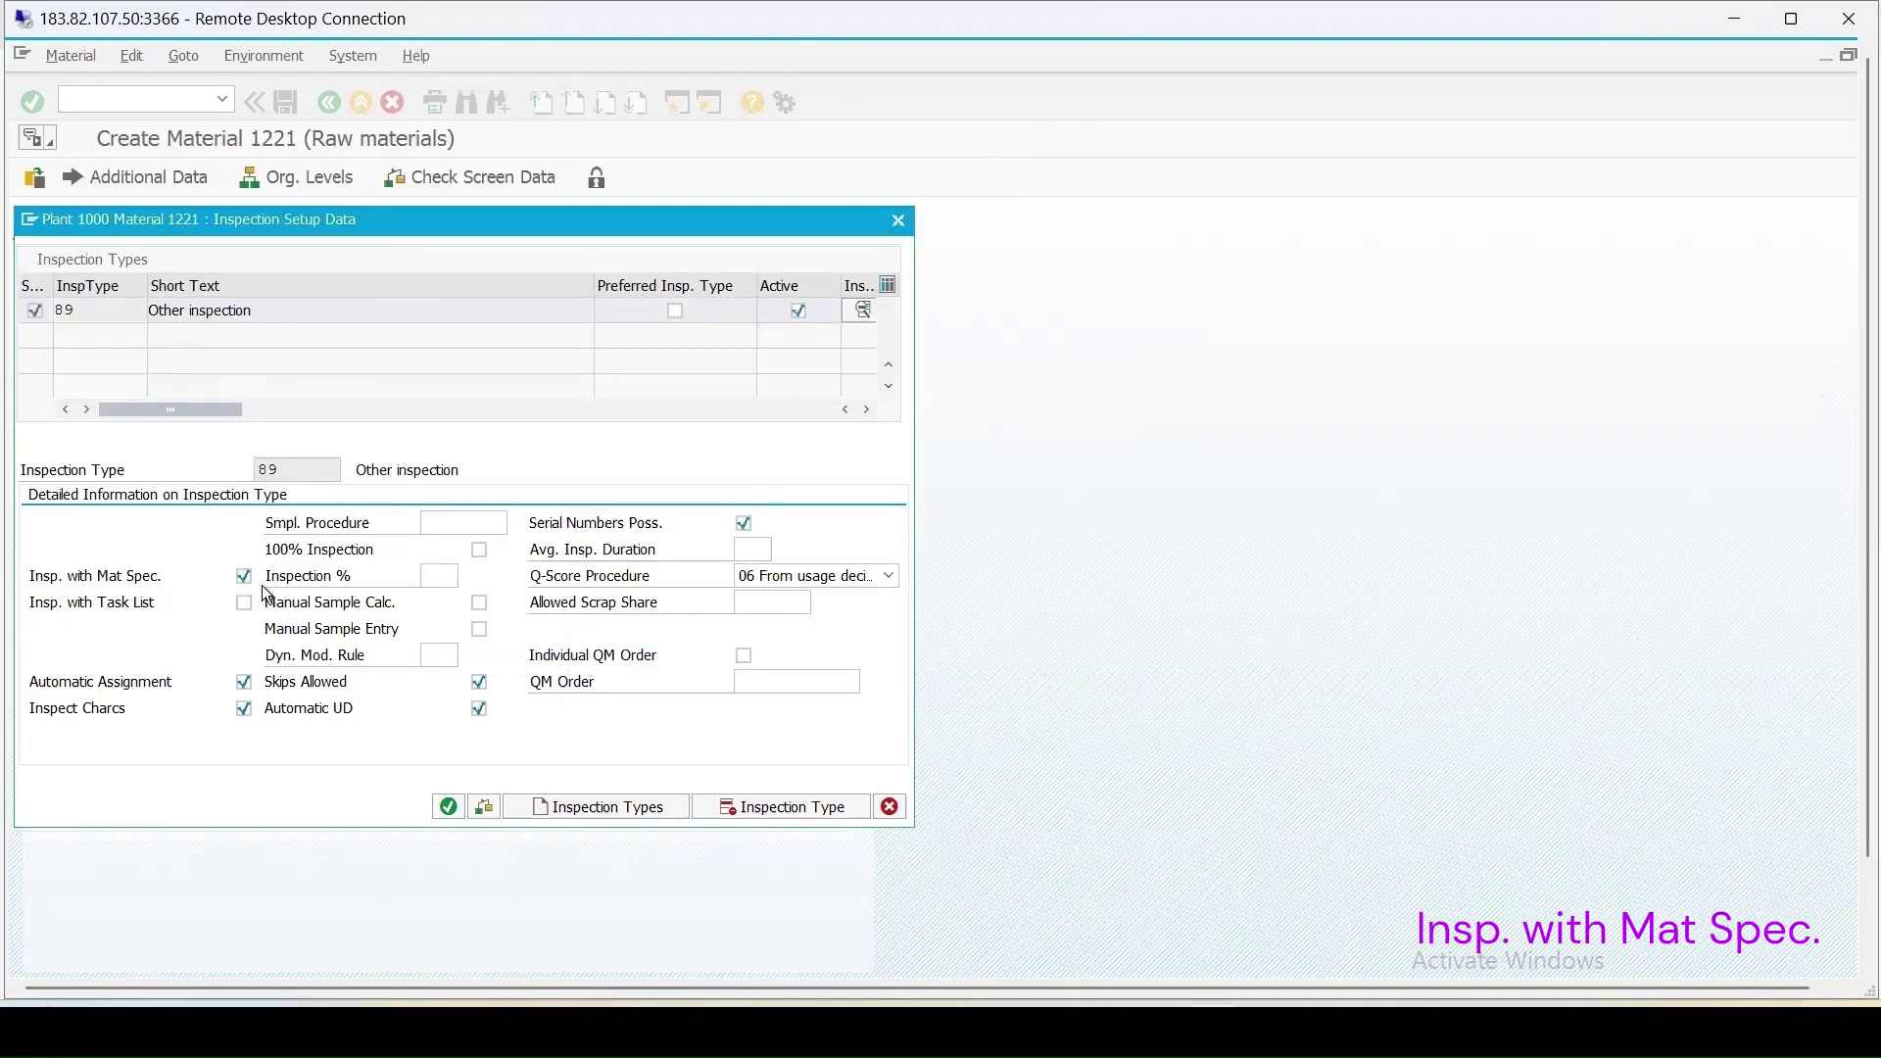
key(Up)
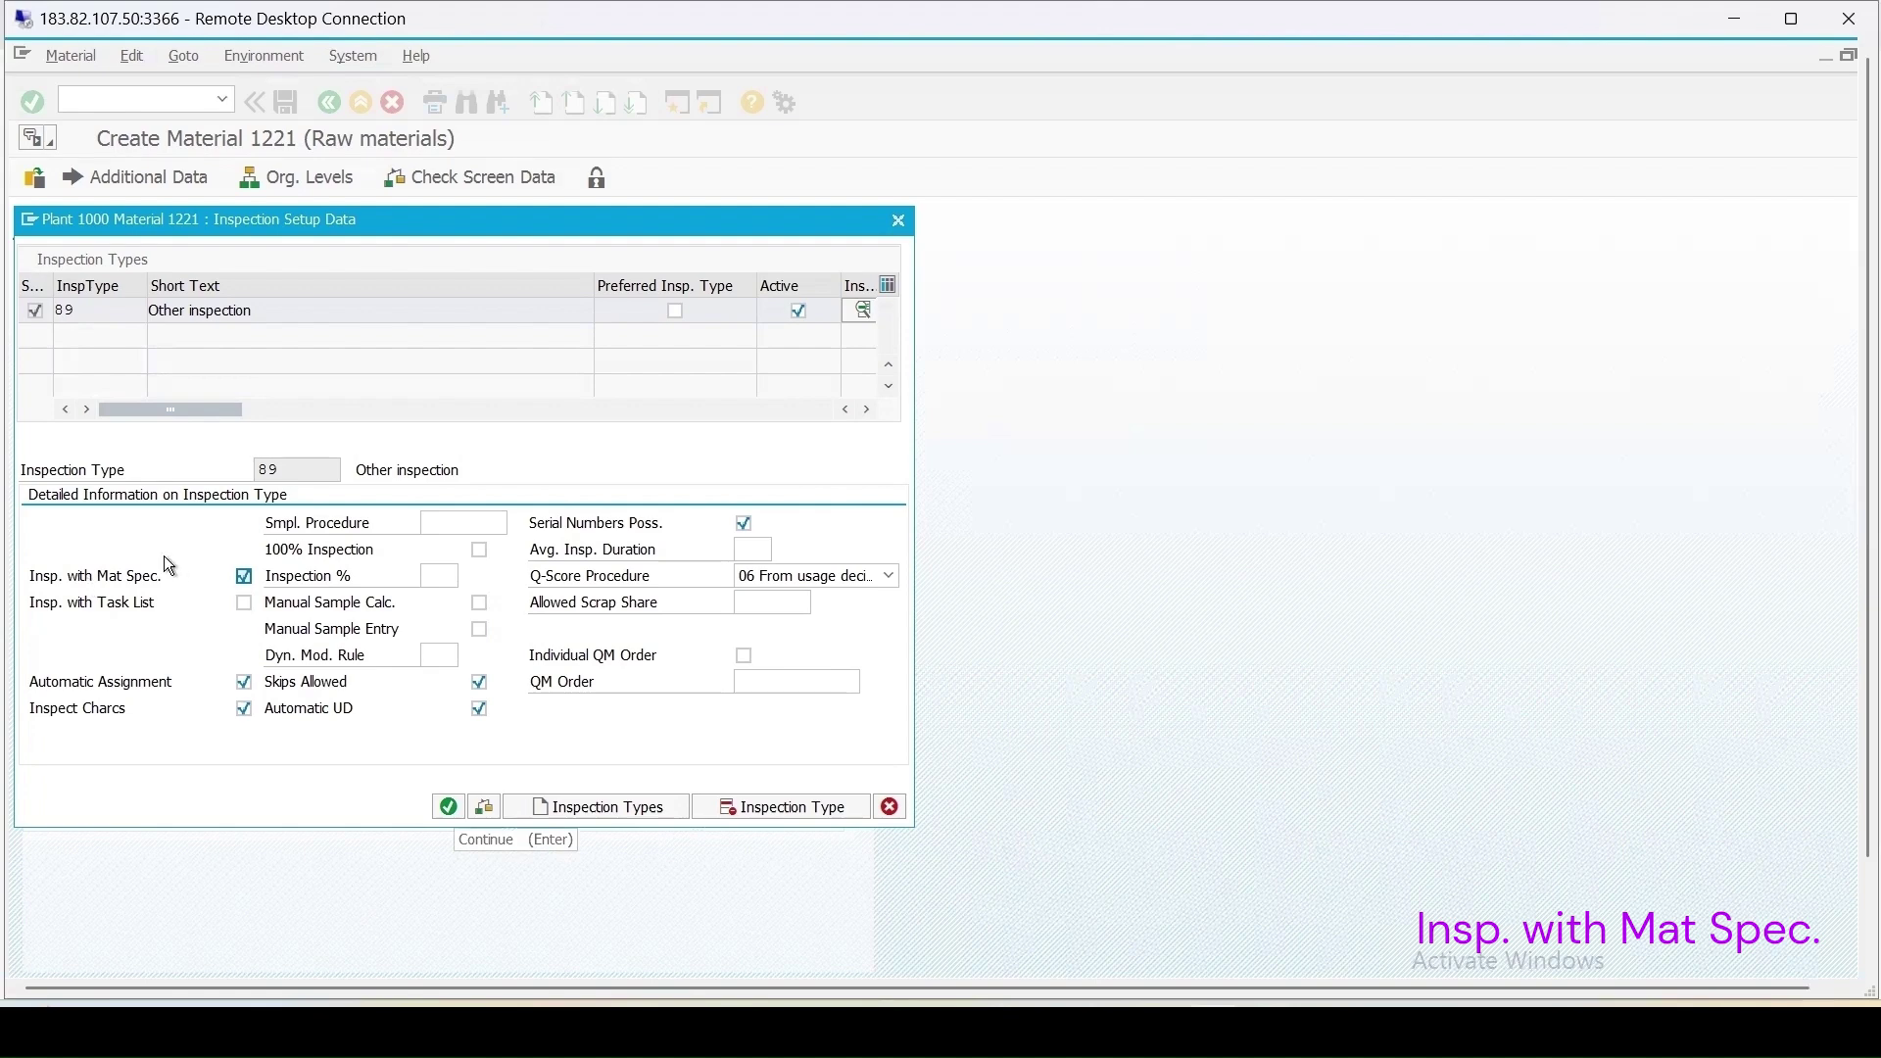
- Confirm the inspection type settings and accept the material specification and customizing warnings
click(452, 810)
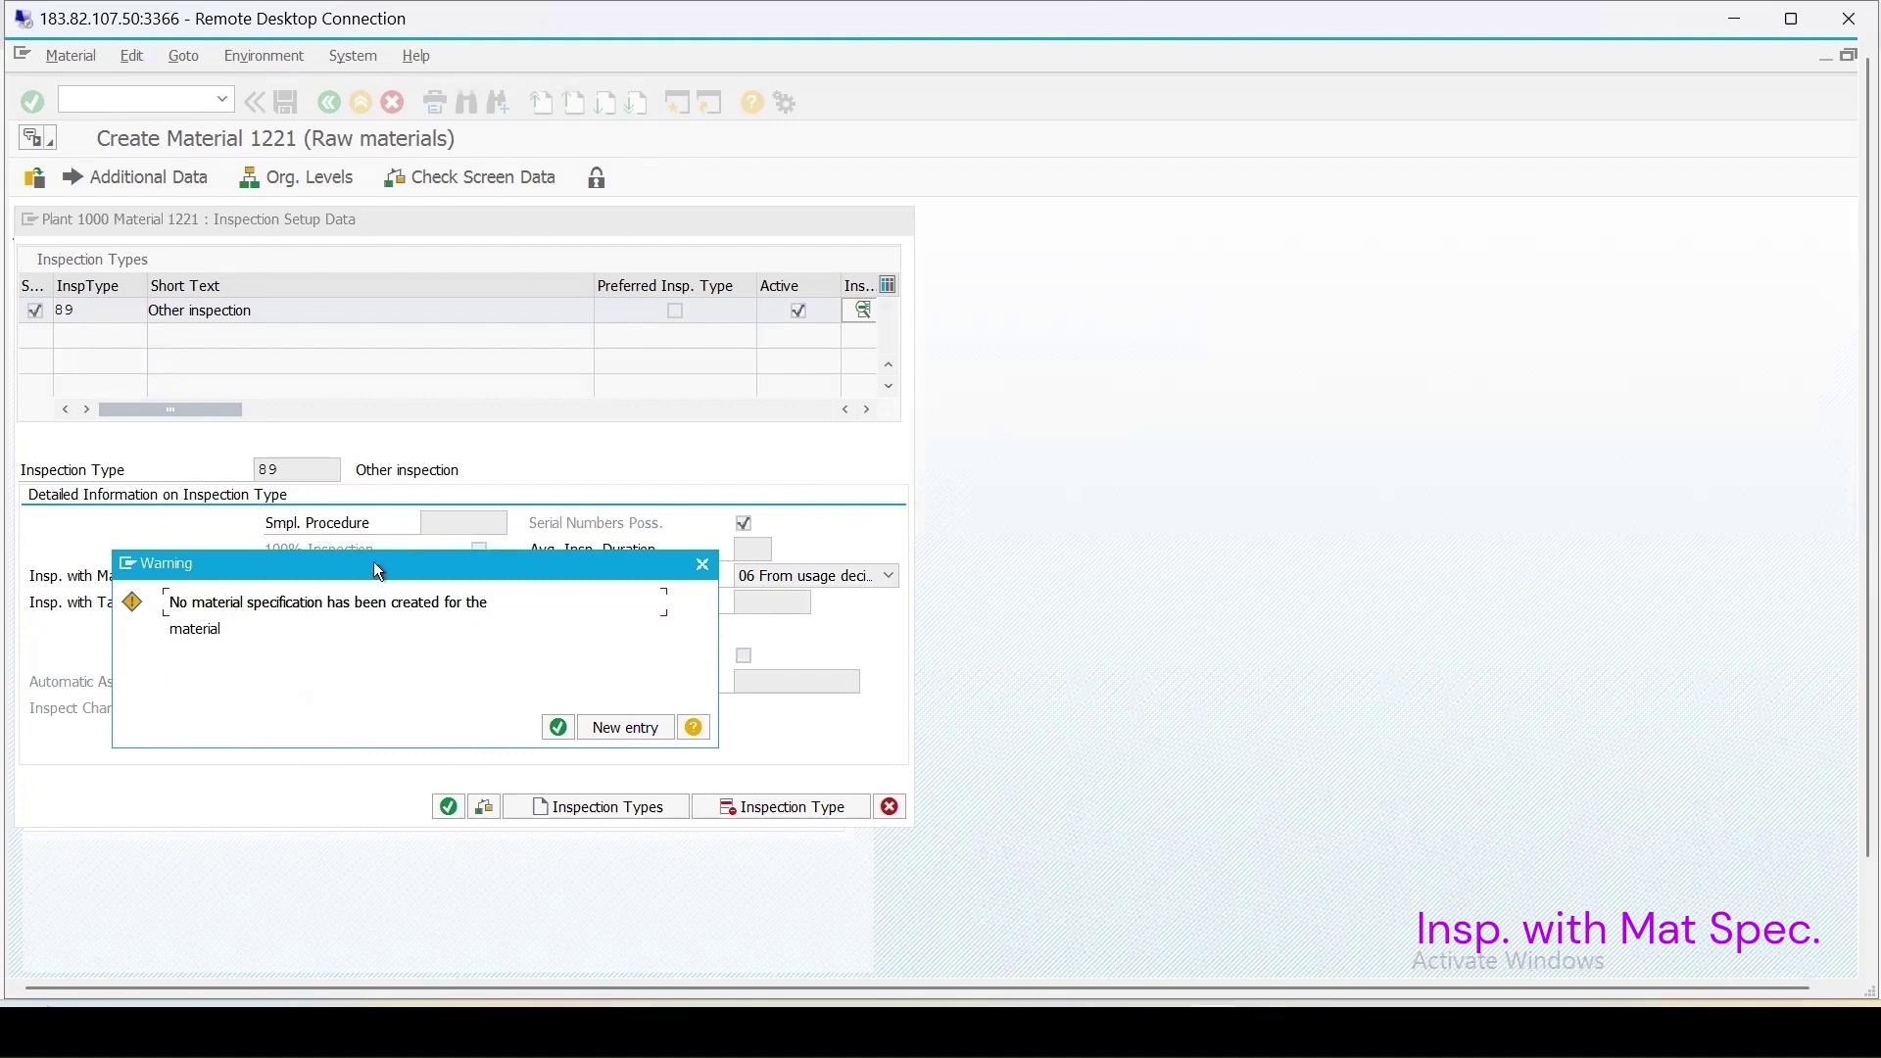
drag(379, 571, 668, 536)
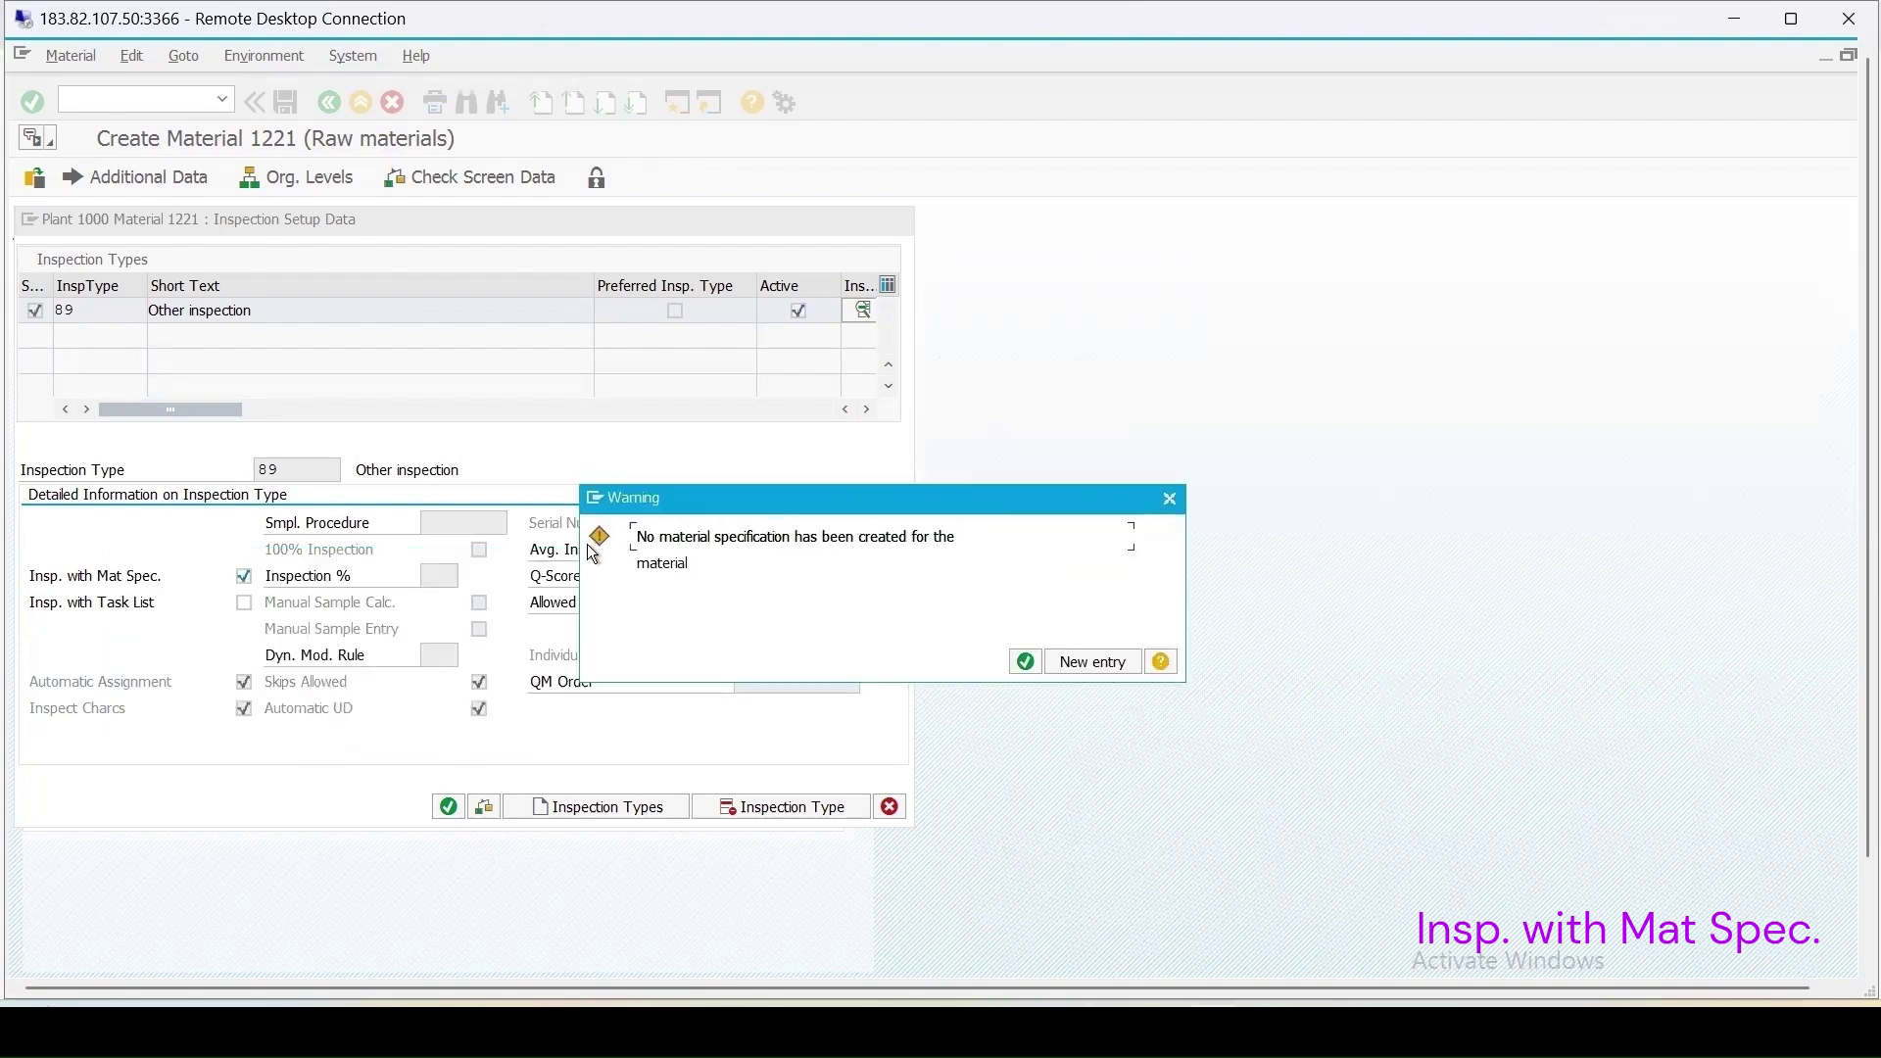
click(1025, 664)
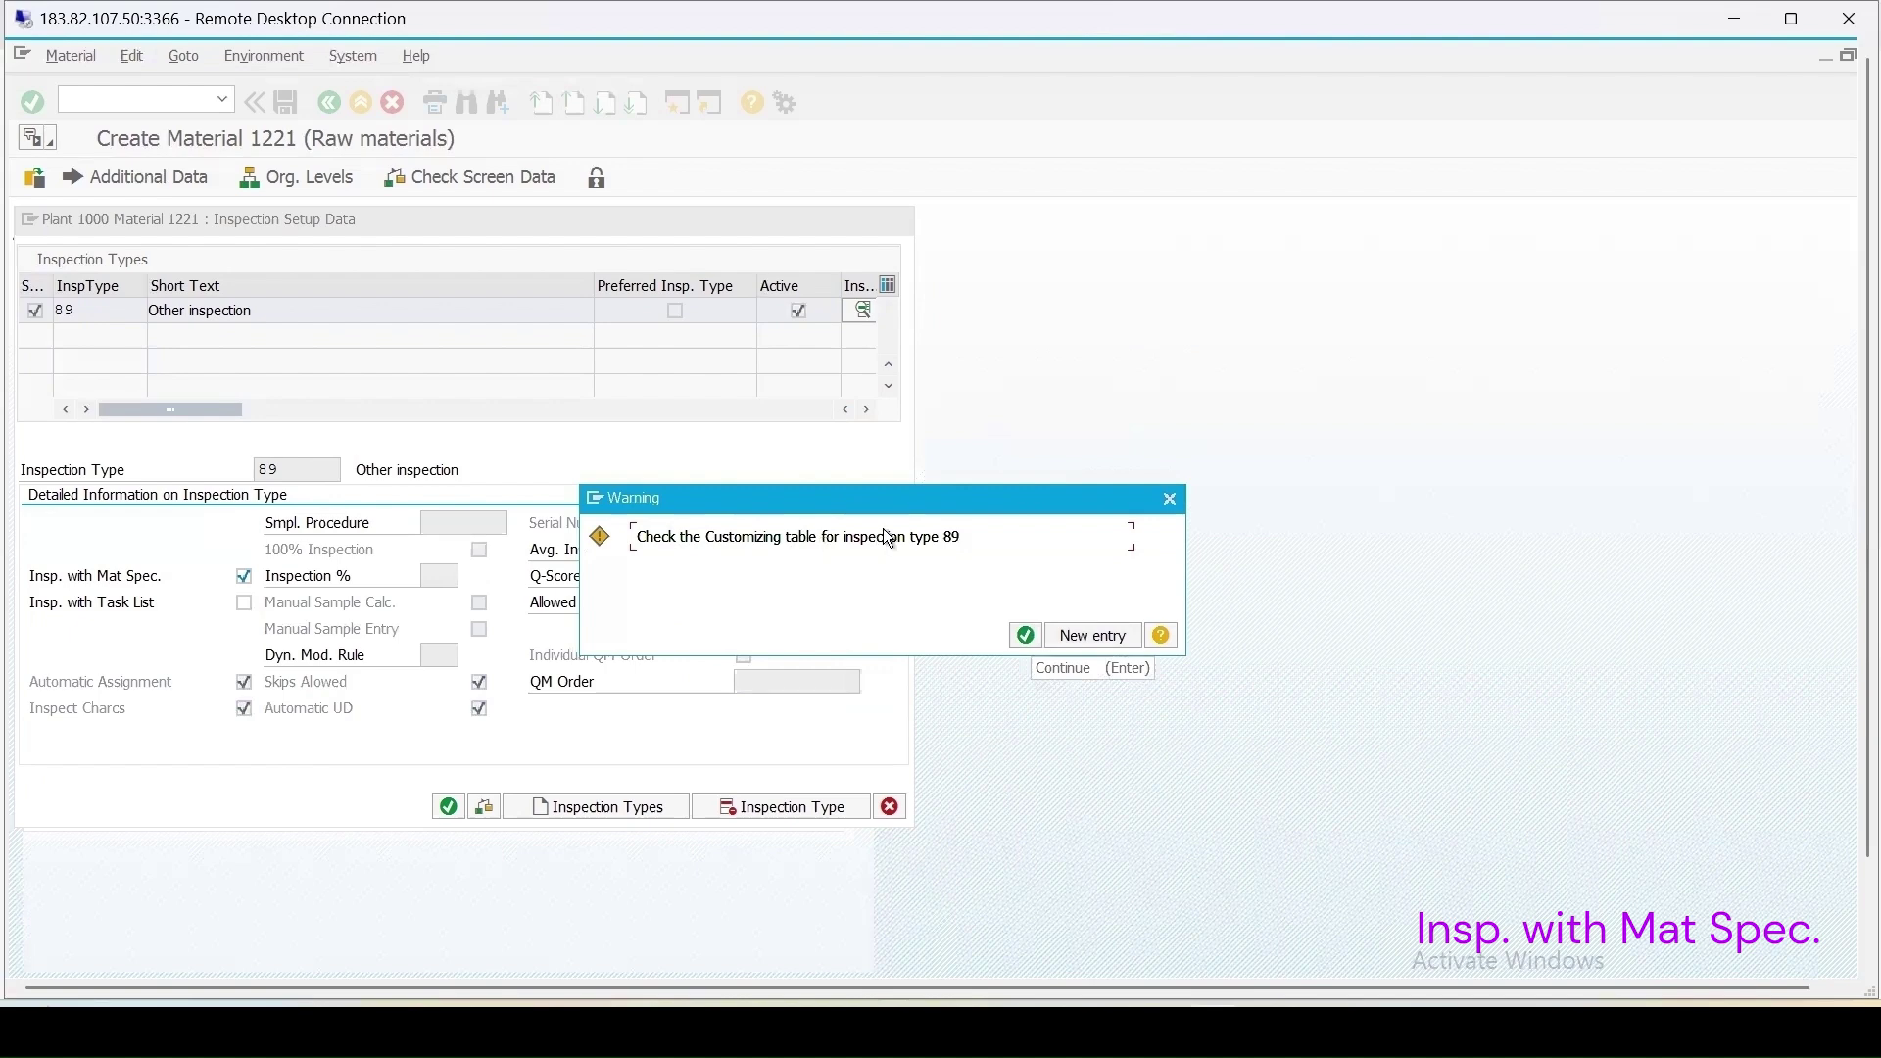
click(1026, 636)
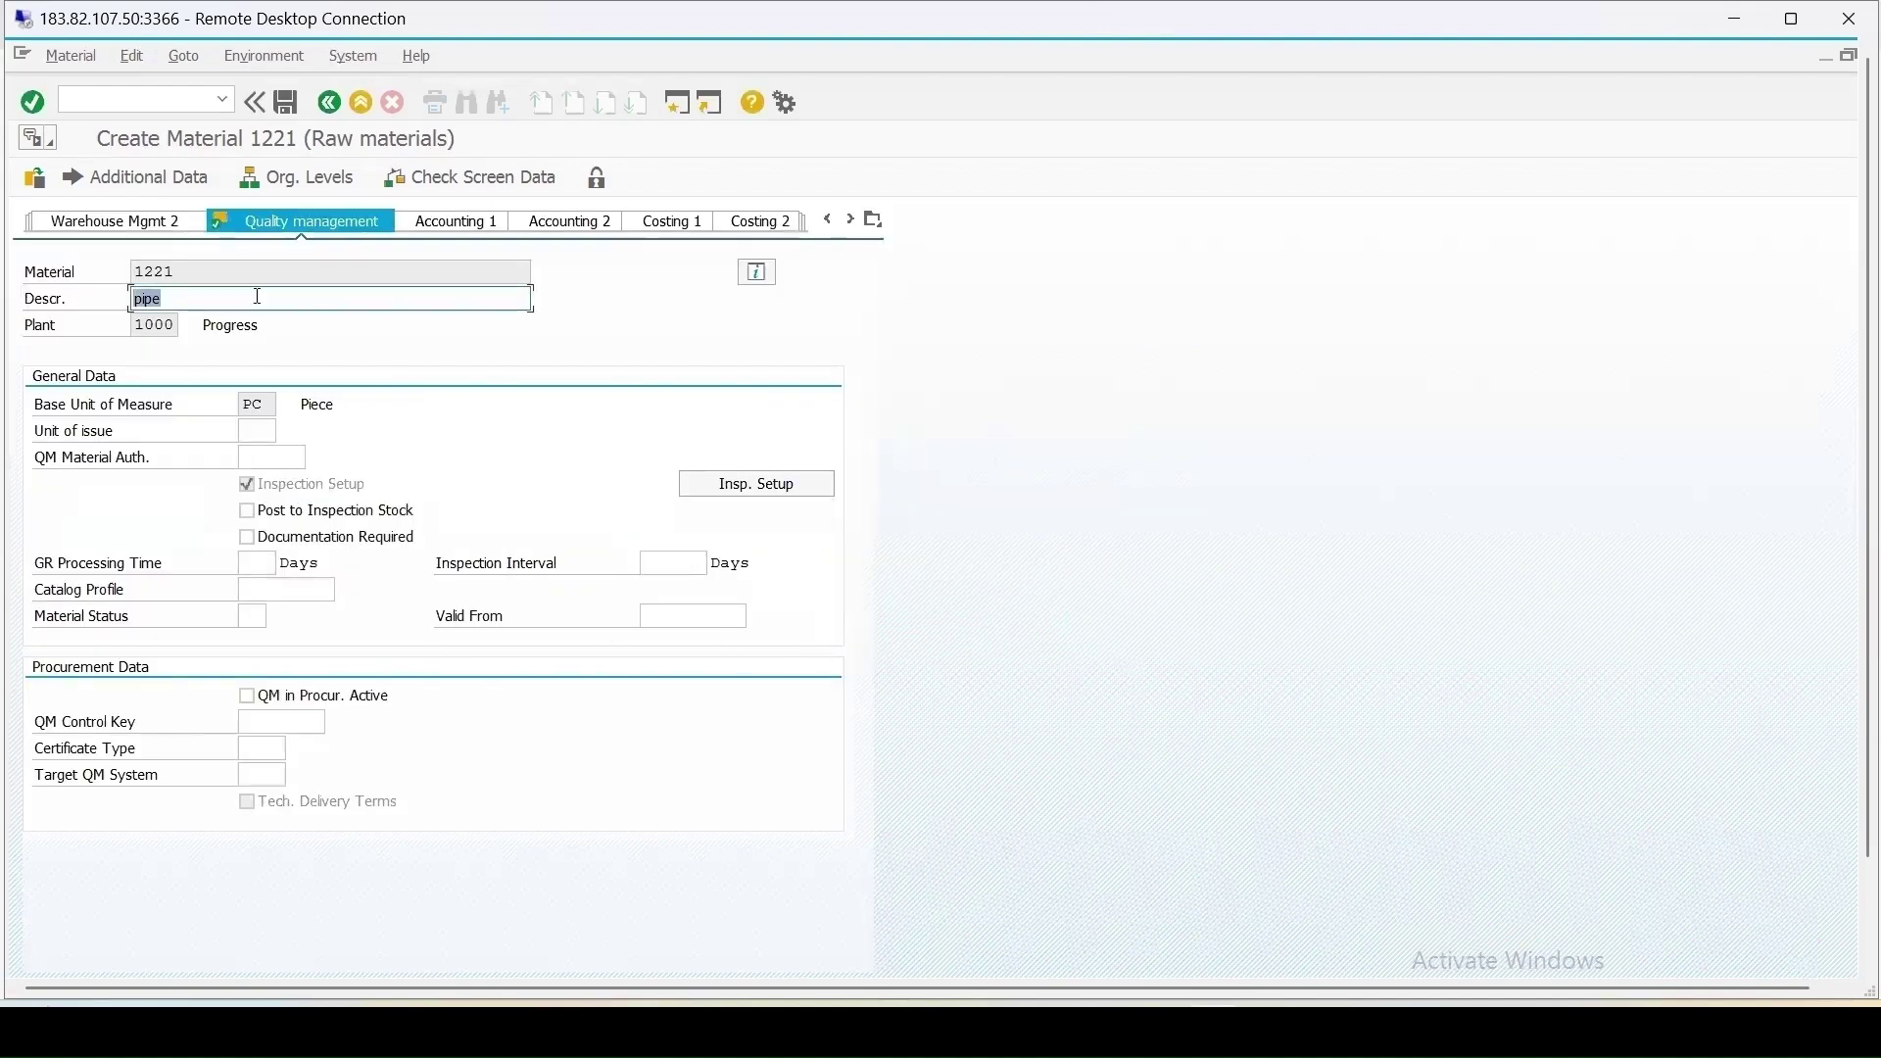
- Save material 1221 and open characteristic WEIGHT in plant 1000 for change via QS23
click(282, 114)
text(/n)
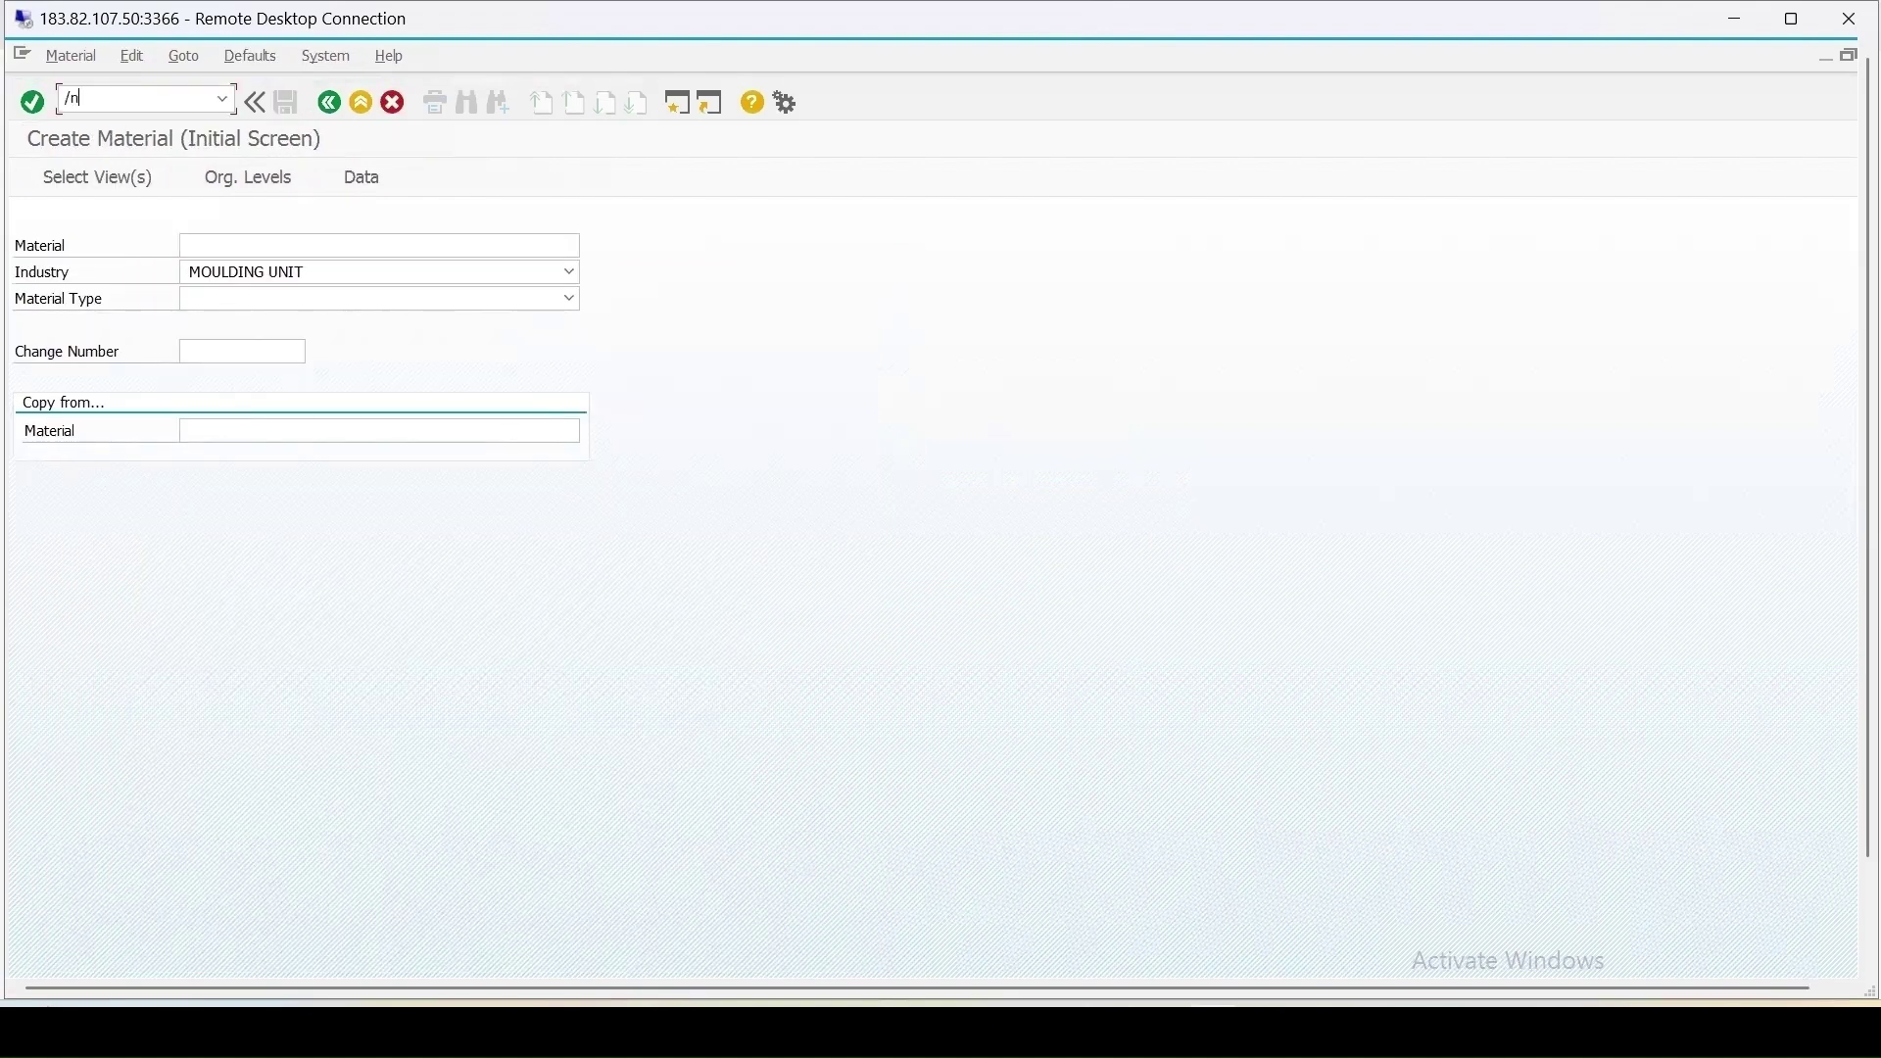
text(qs23)
key(Return)
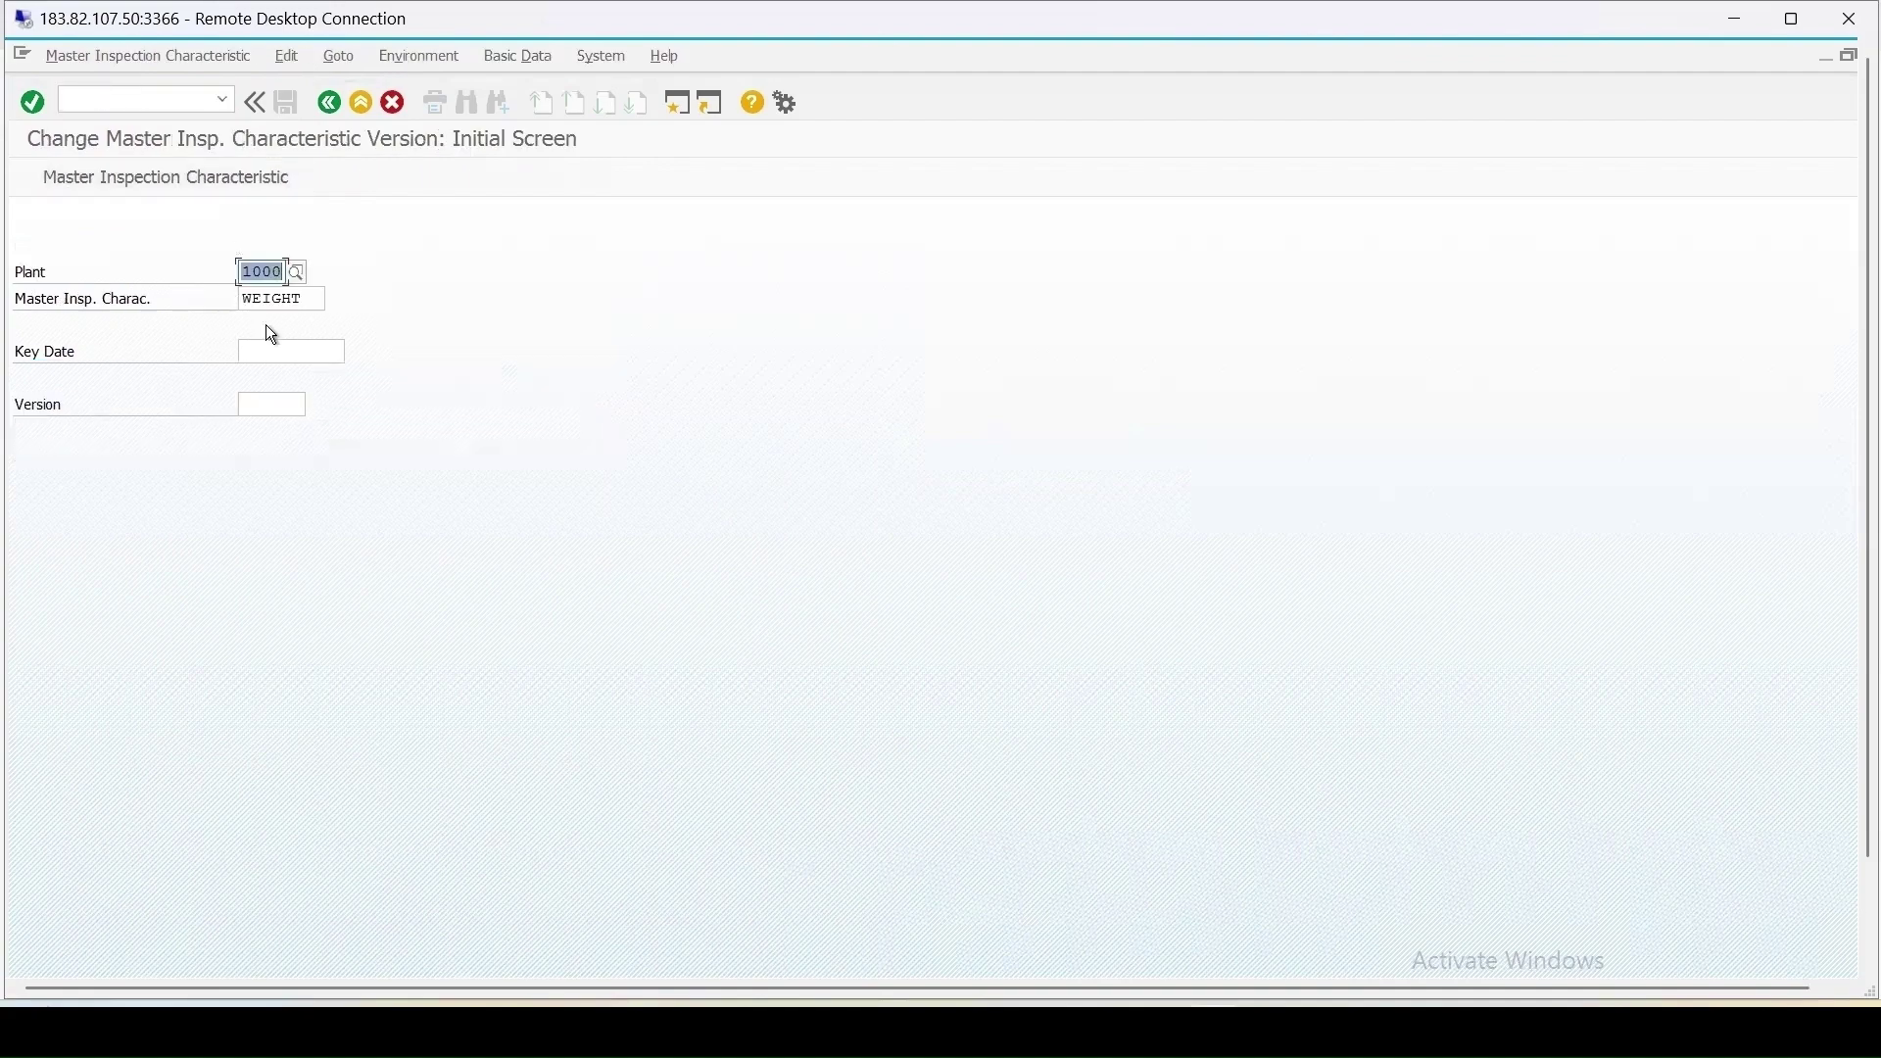
key(Return)
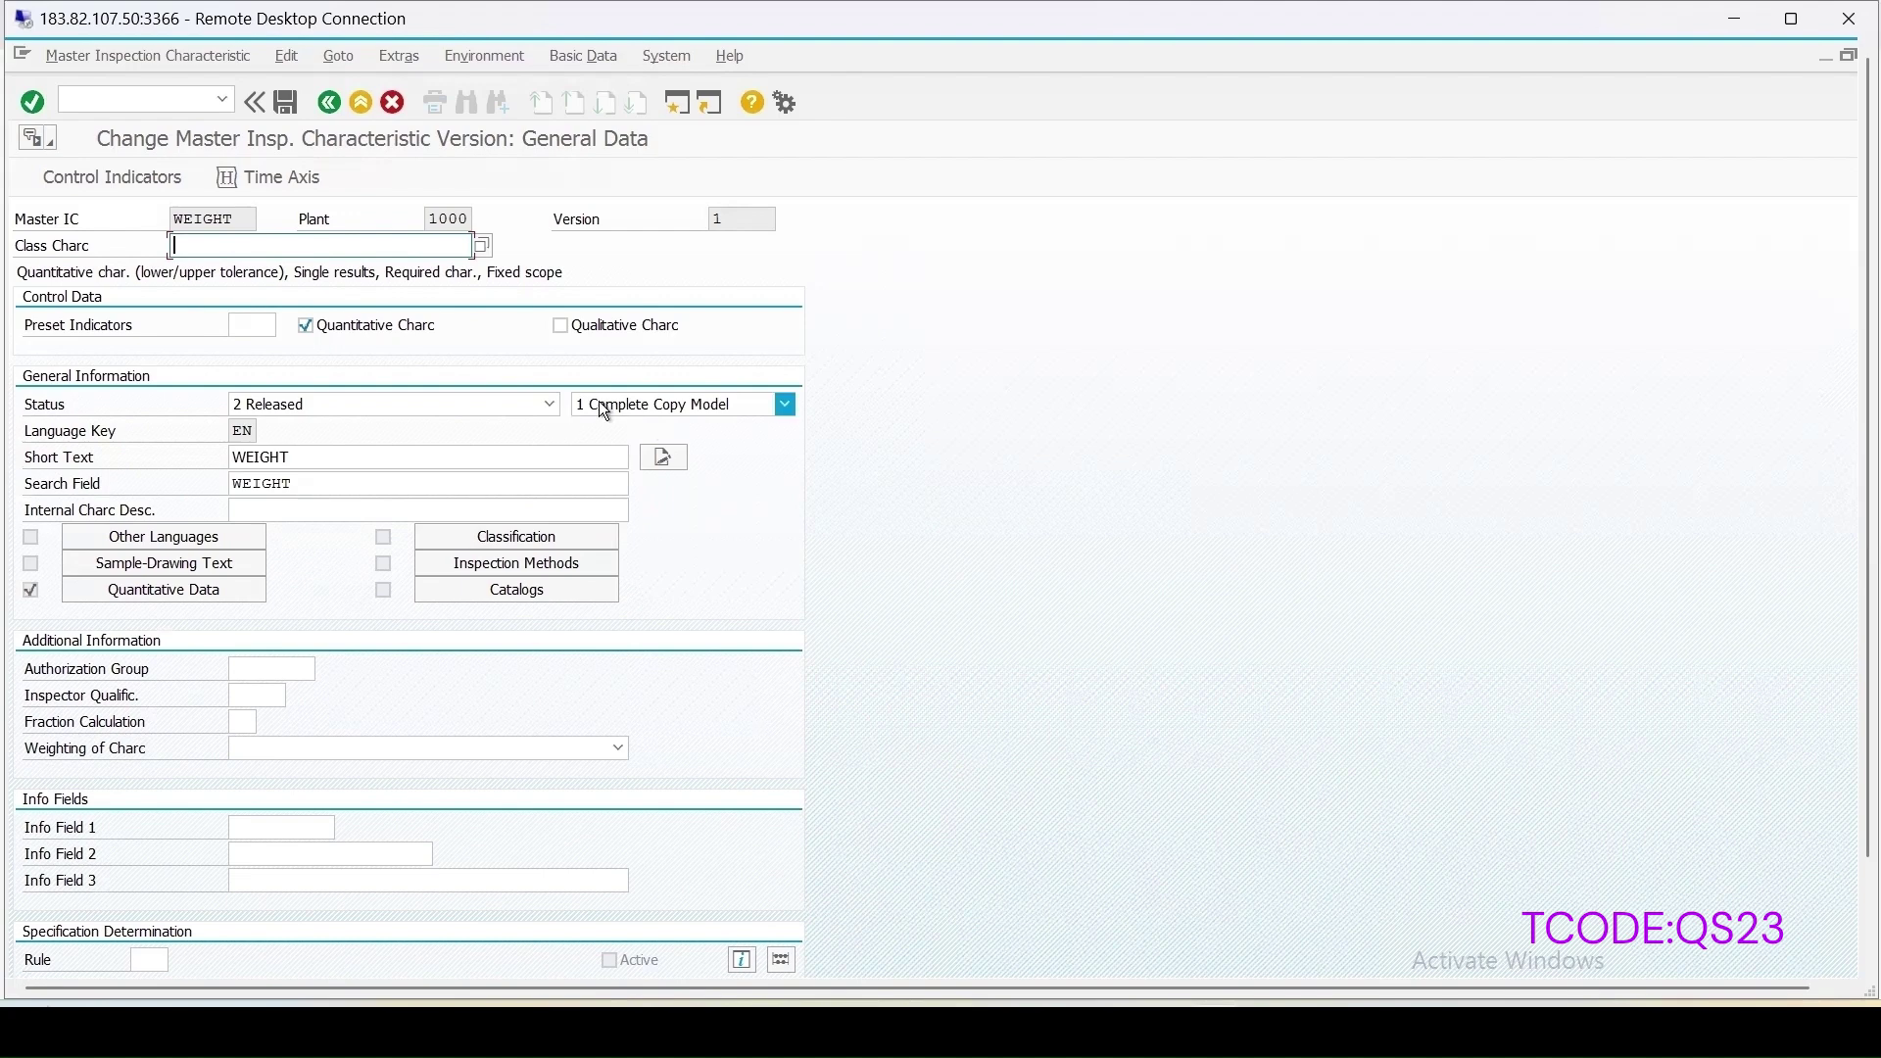
click(736, 412)
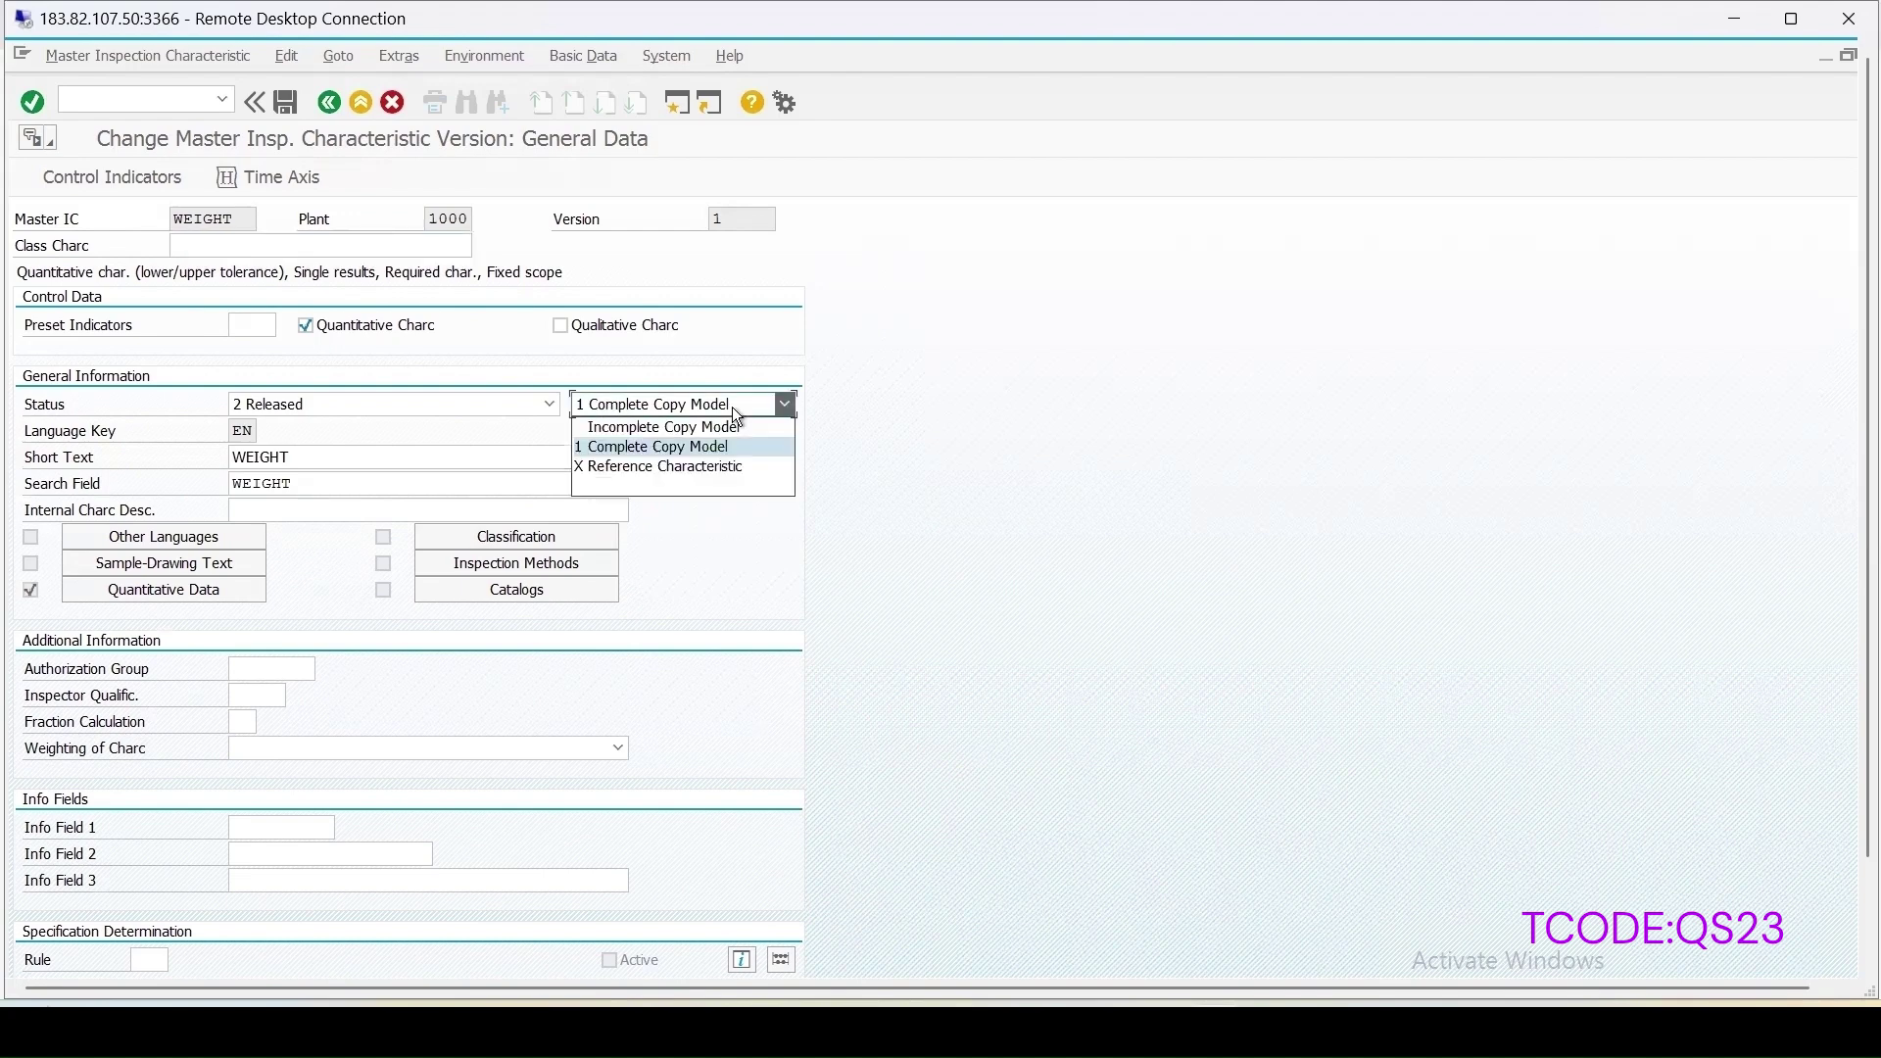
- Keep Complete Copy Model and review WEIGHT's limits 324.00–326.00 and target value 325.00
click(629, 450)
click(144, 592)
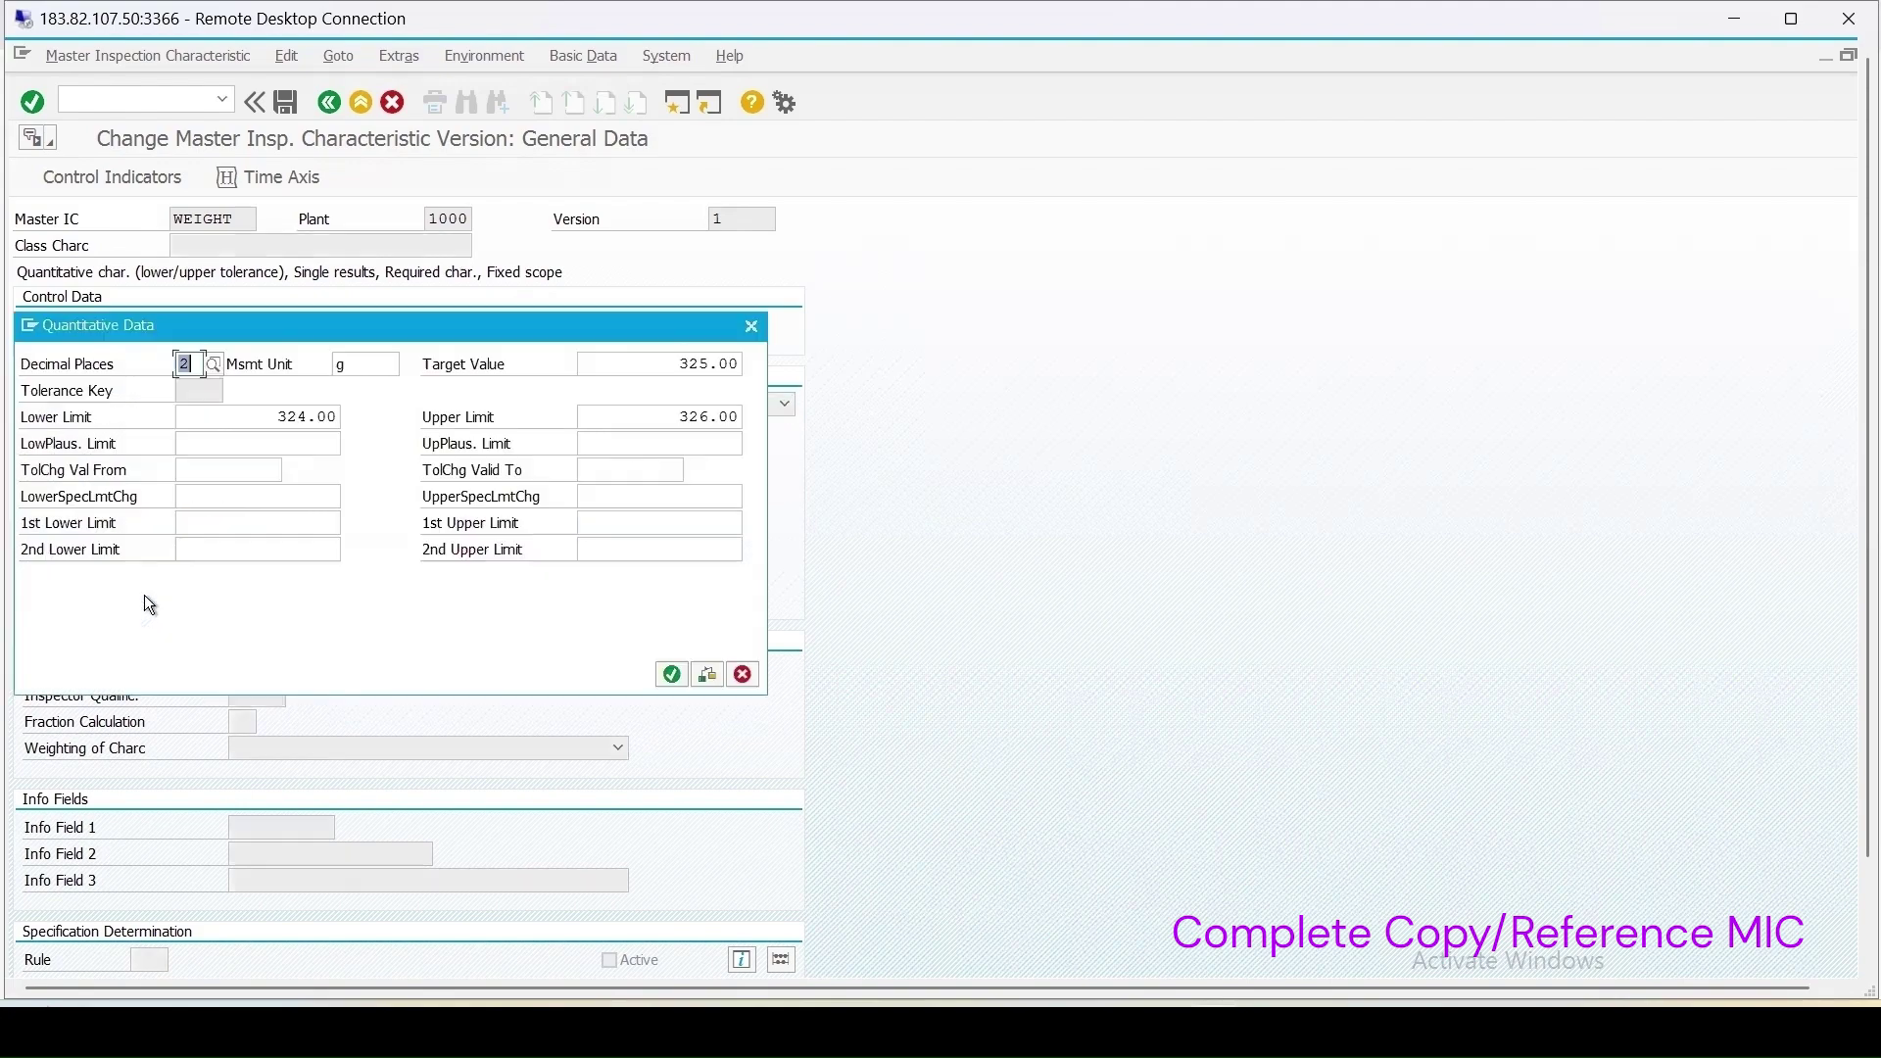
drag(674, 331, 1474, 180)
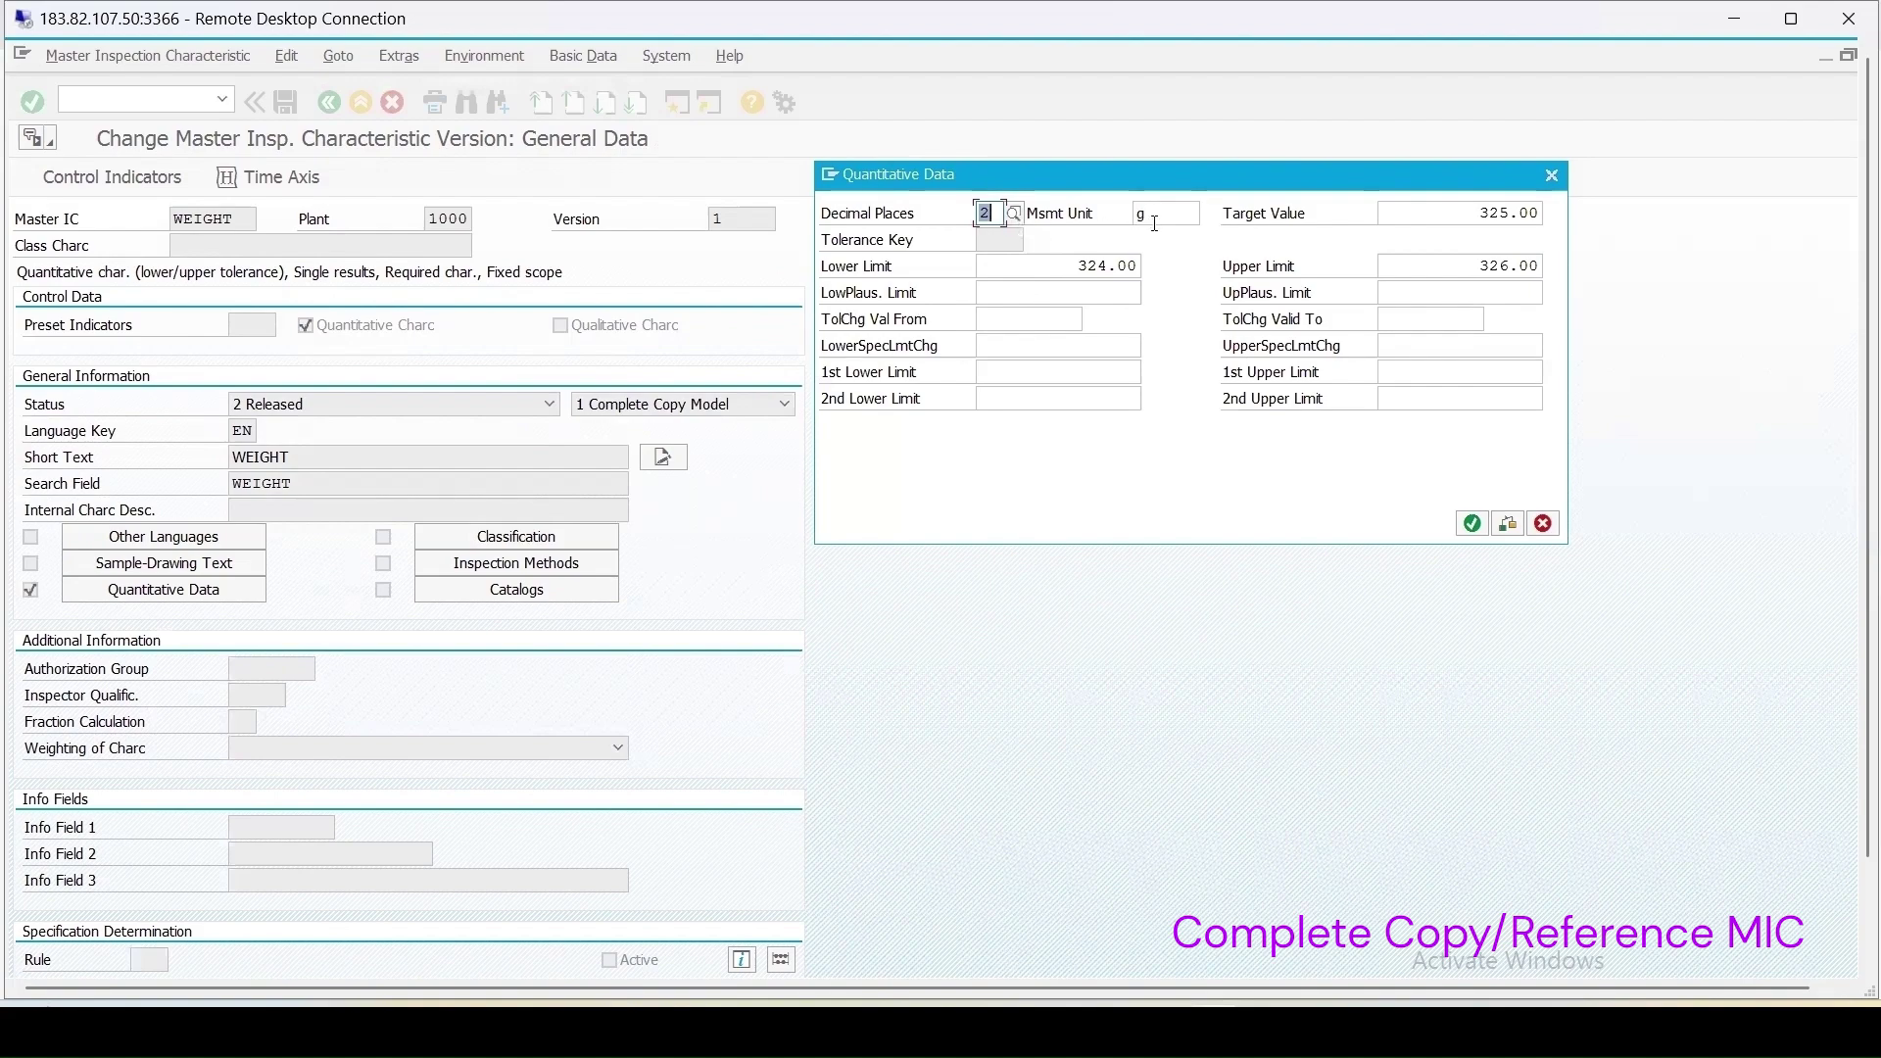
double_click(1081, 265)
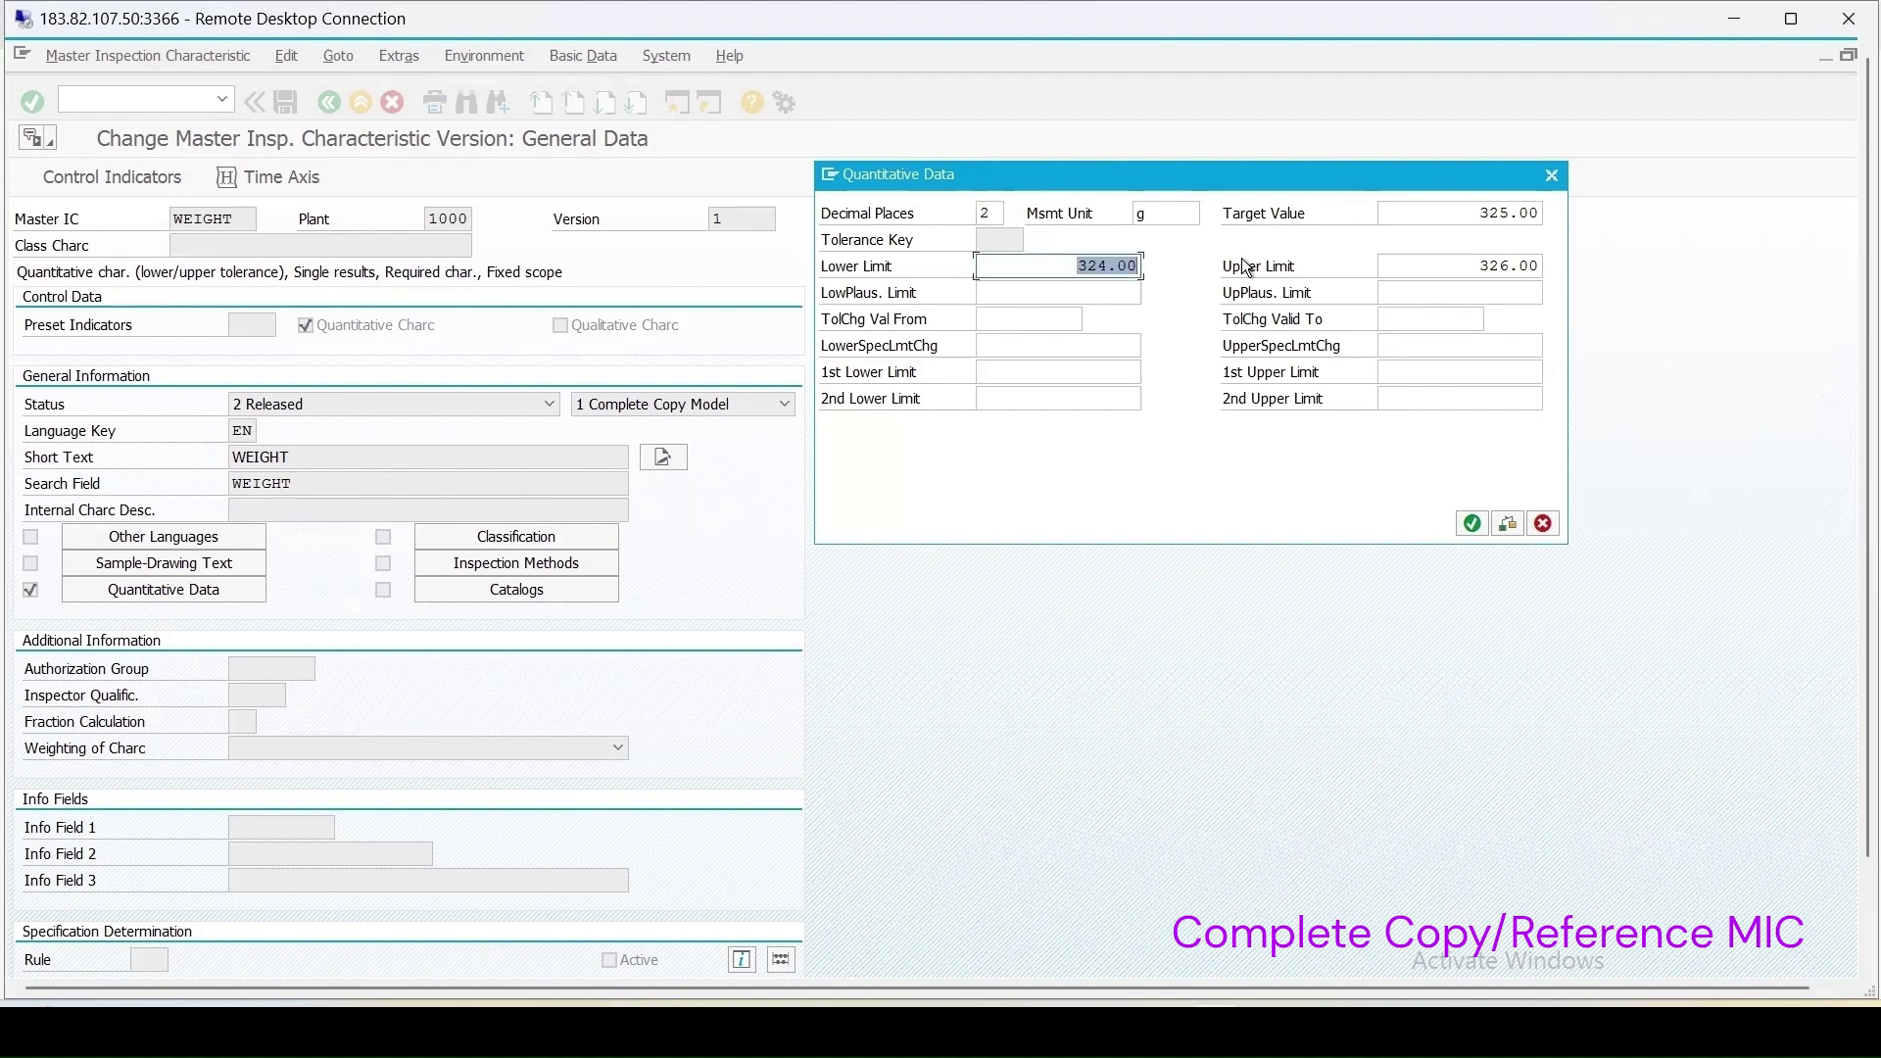
double_click(1509, 266)
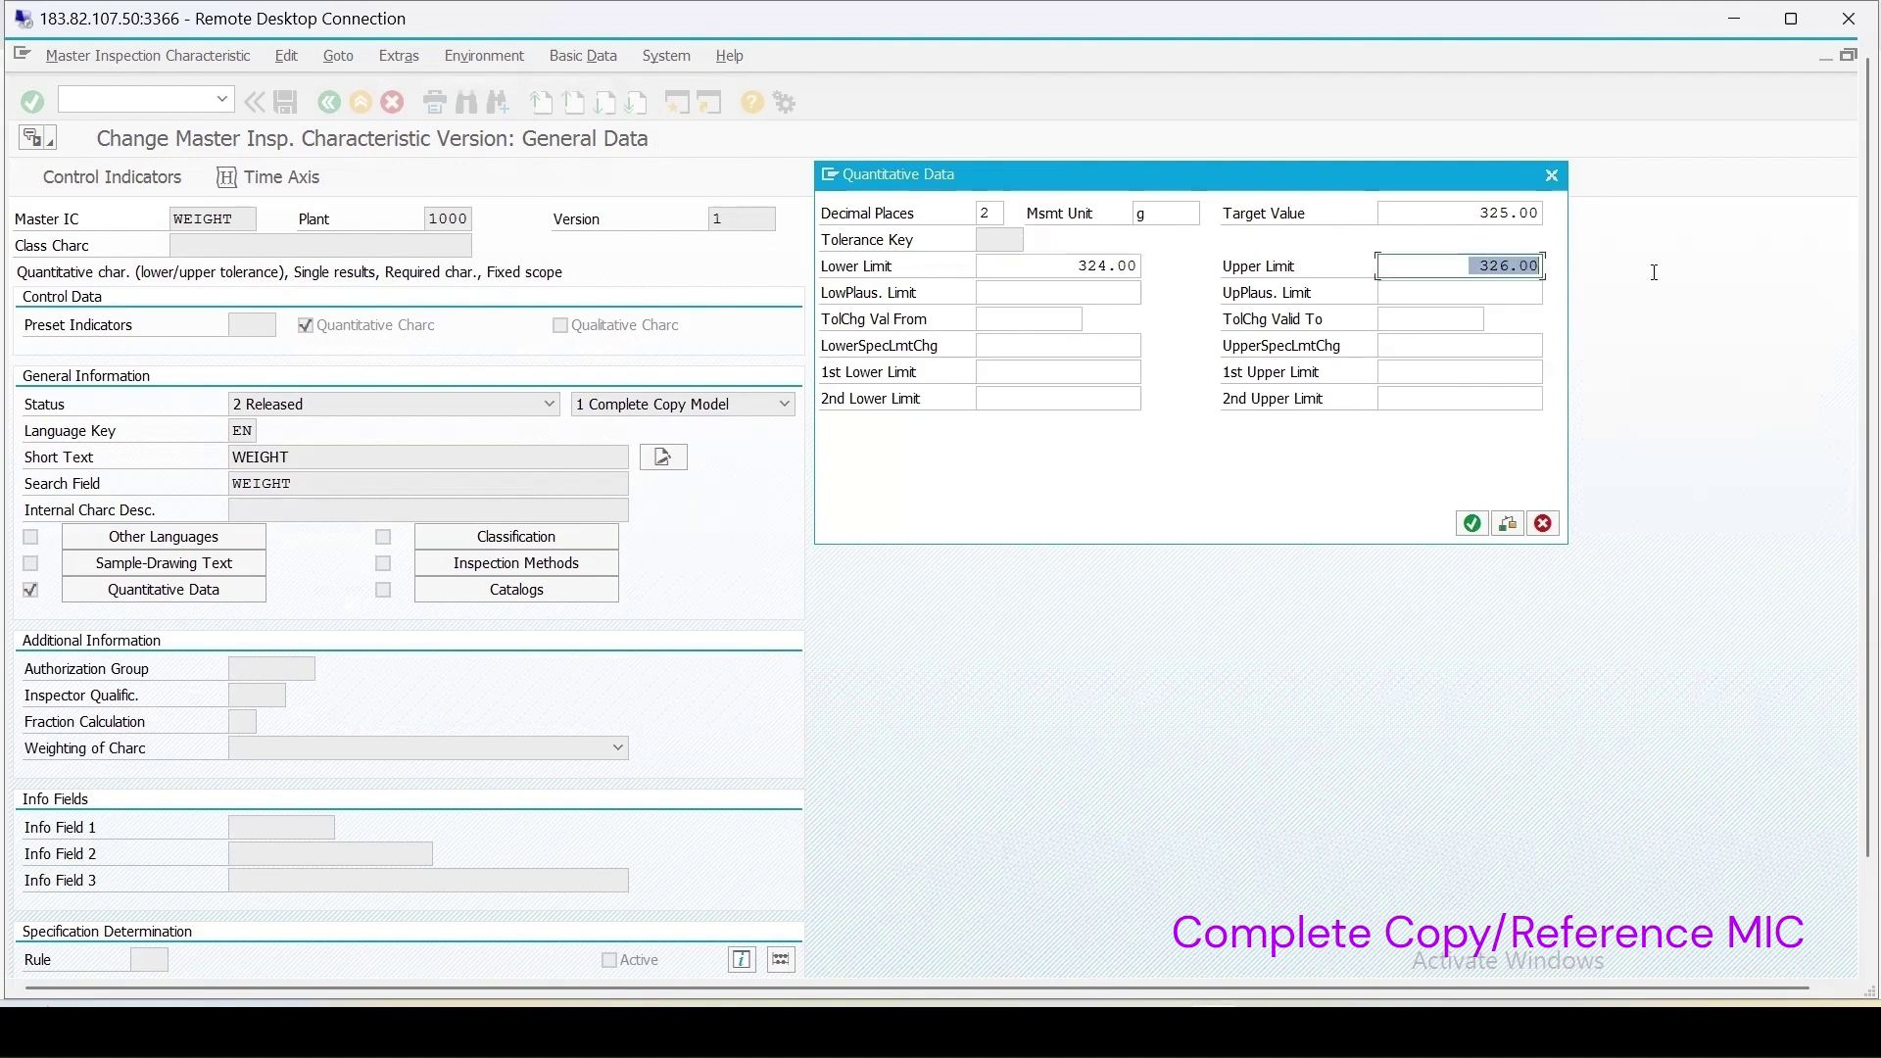
double_click(1509, 212)
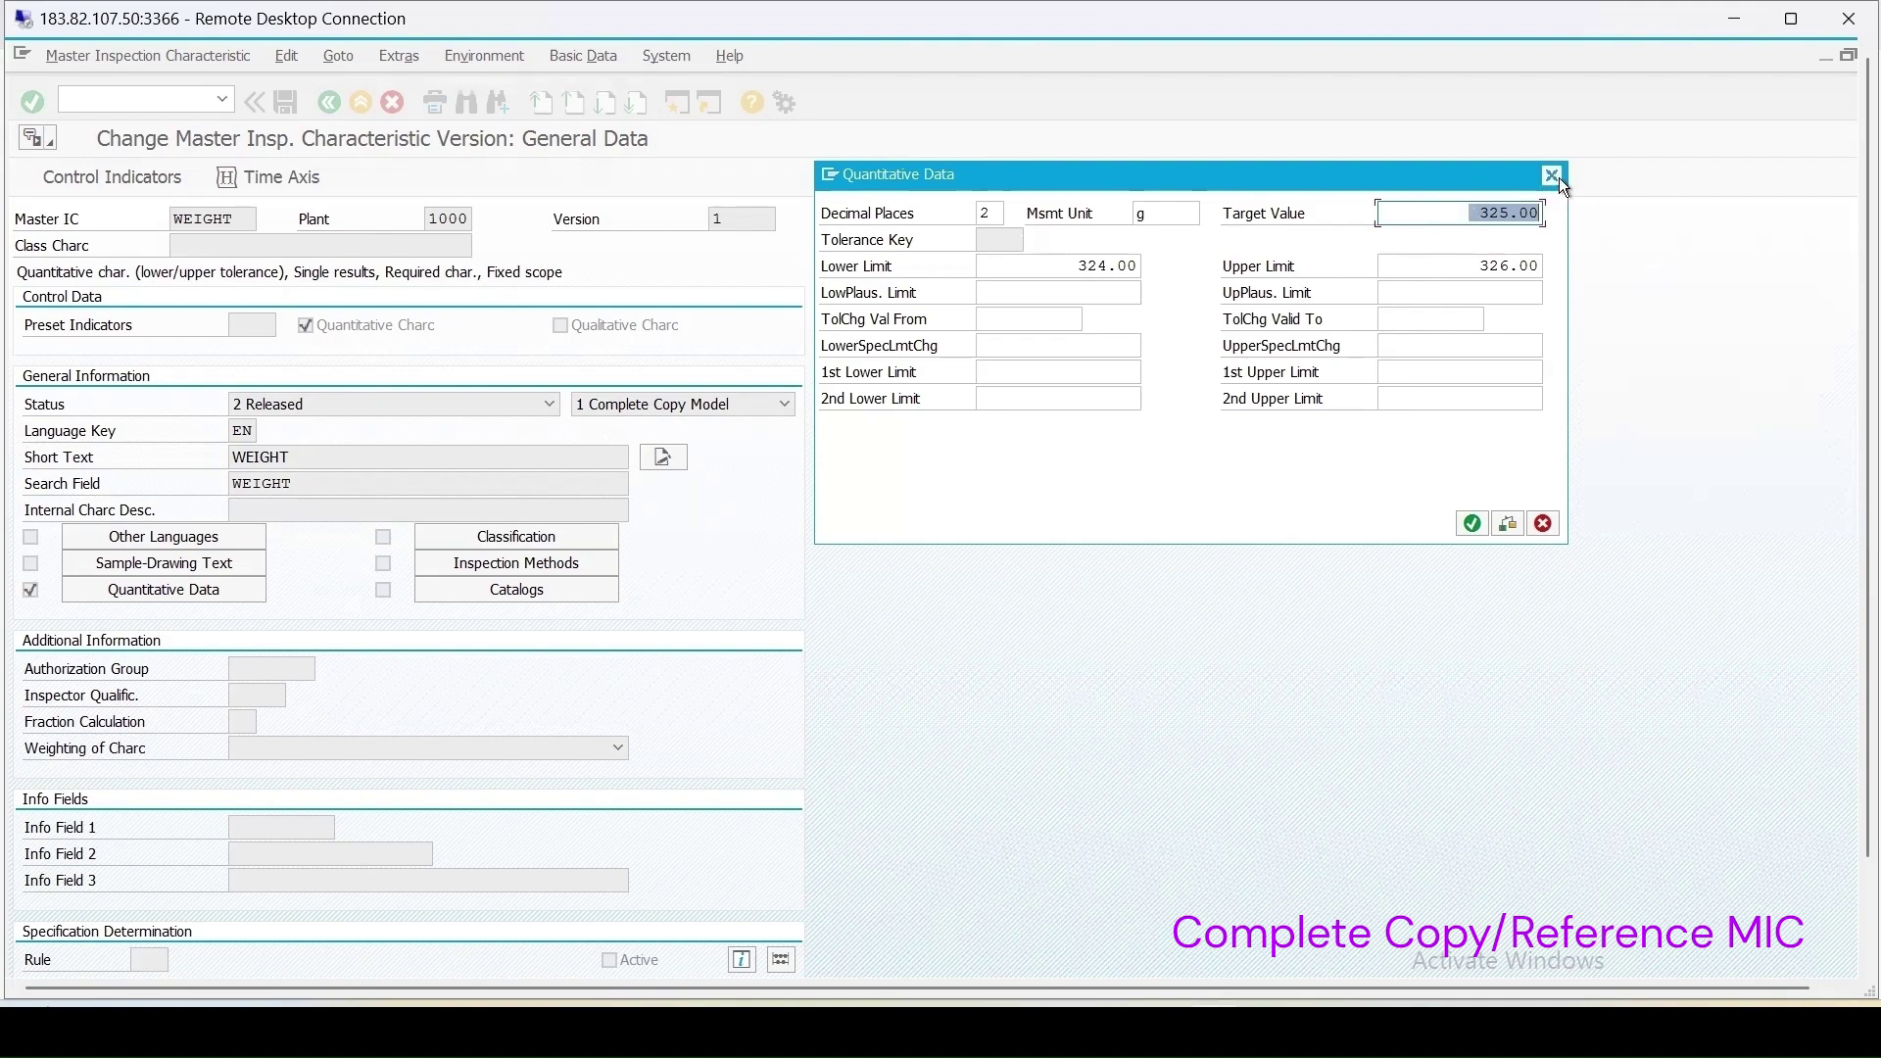
click(1556, 176)
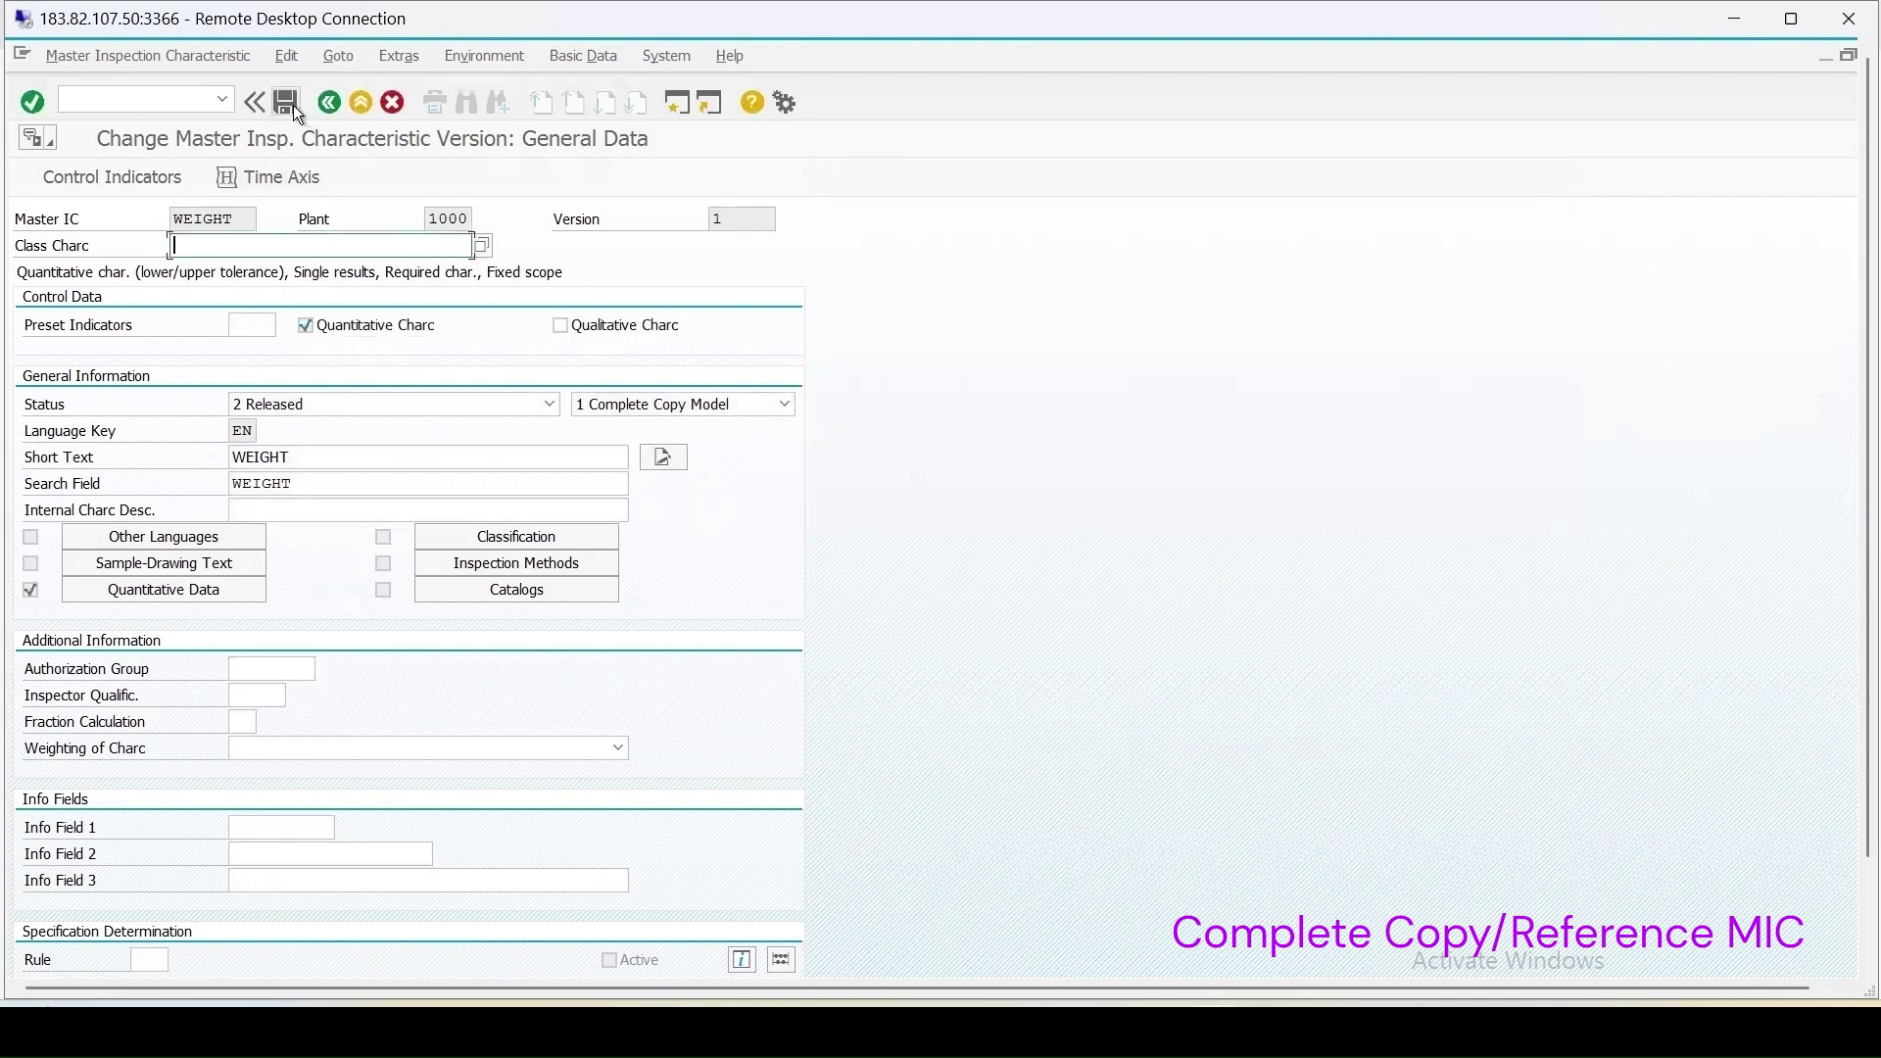
- Step through both pages of WEIGHT's control indicators, then save the characteristic
click(117, 176)
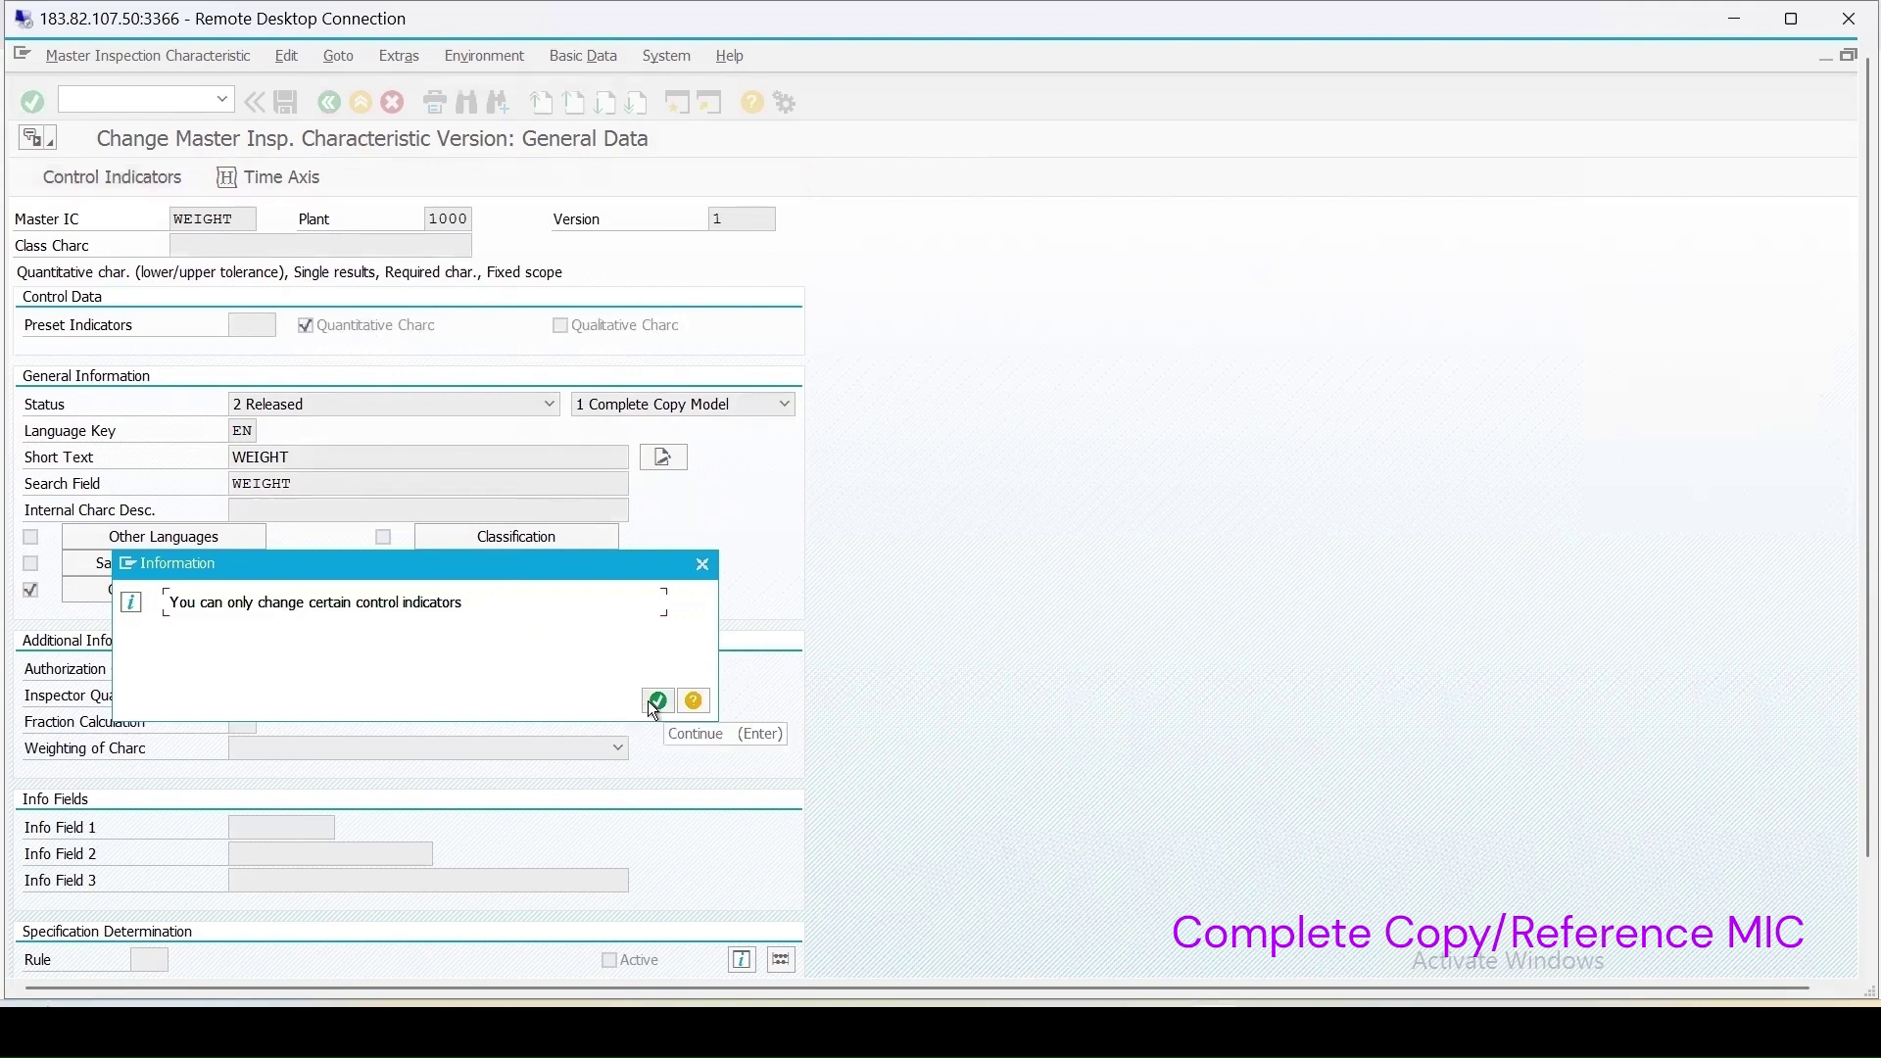
click(656, 701)
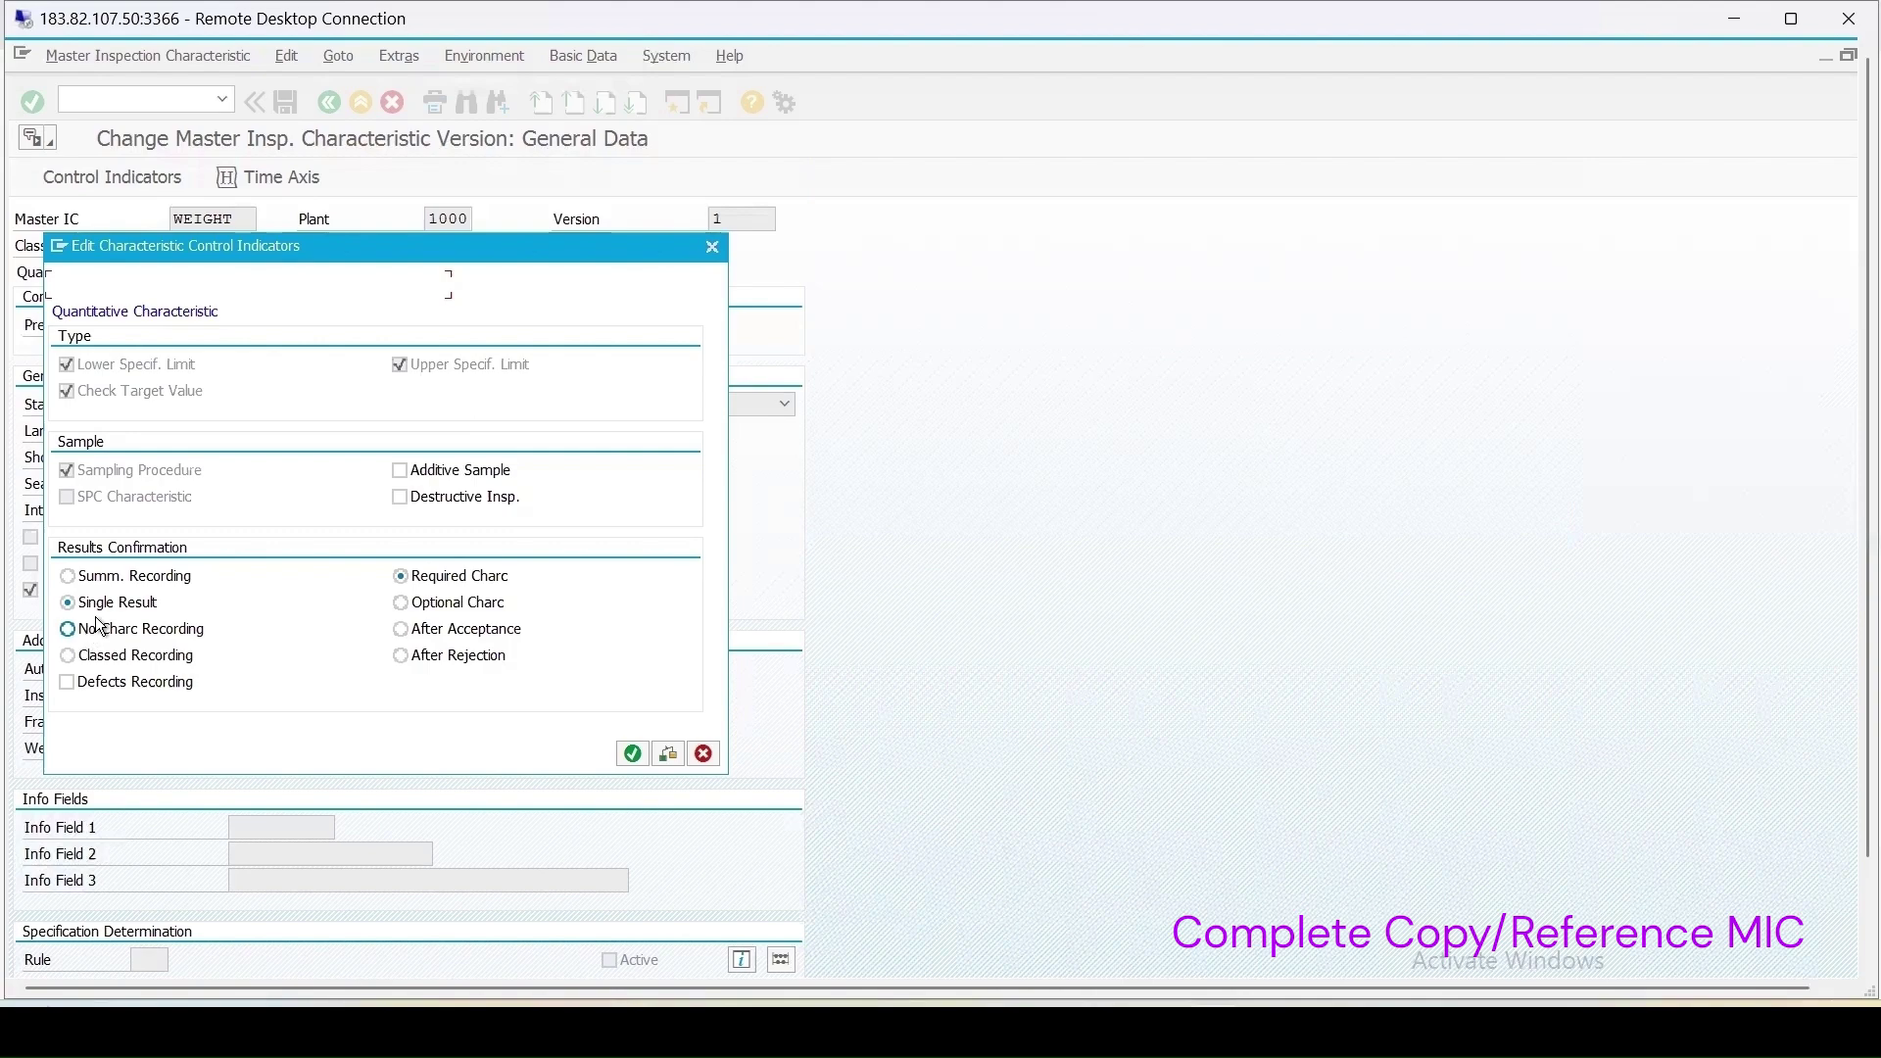
click(632, 756)
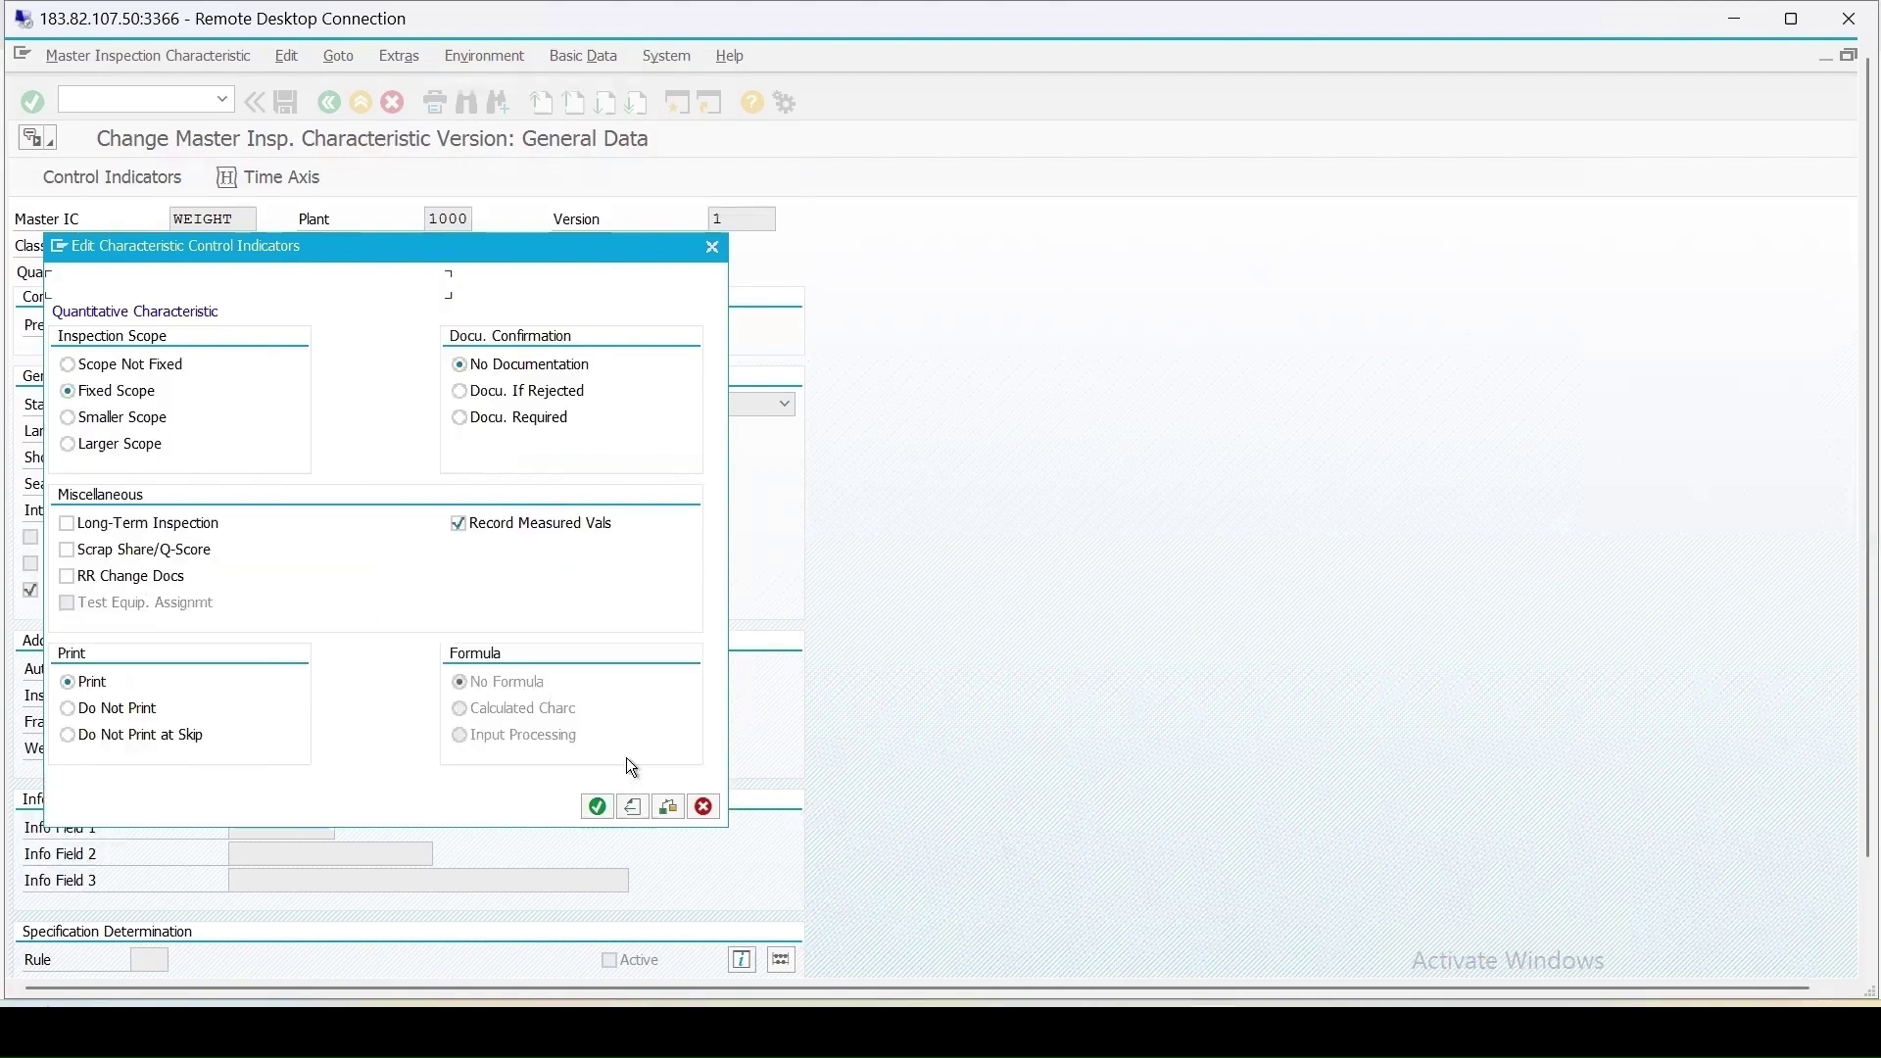
click(587, 810)
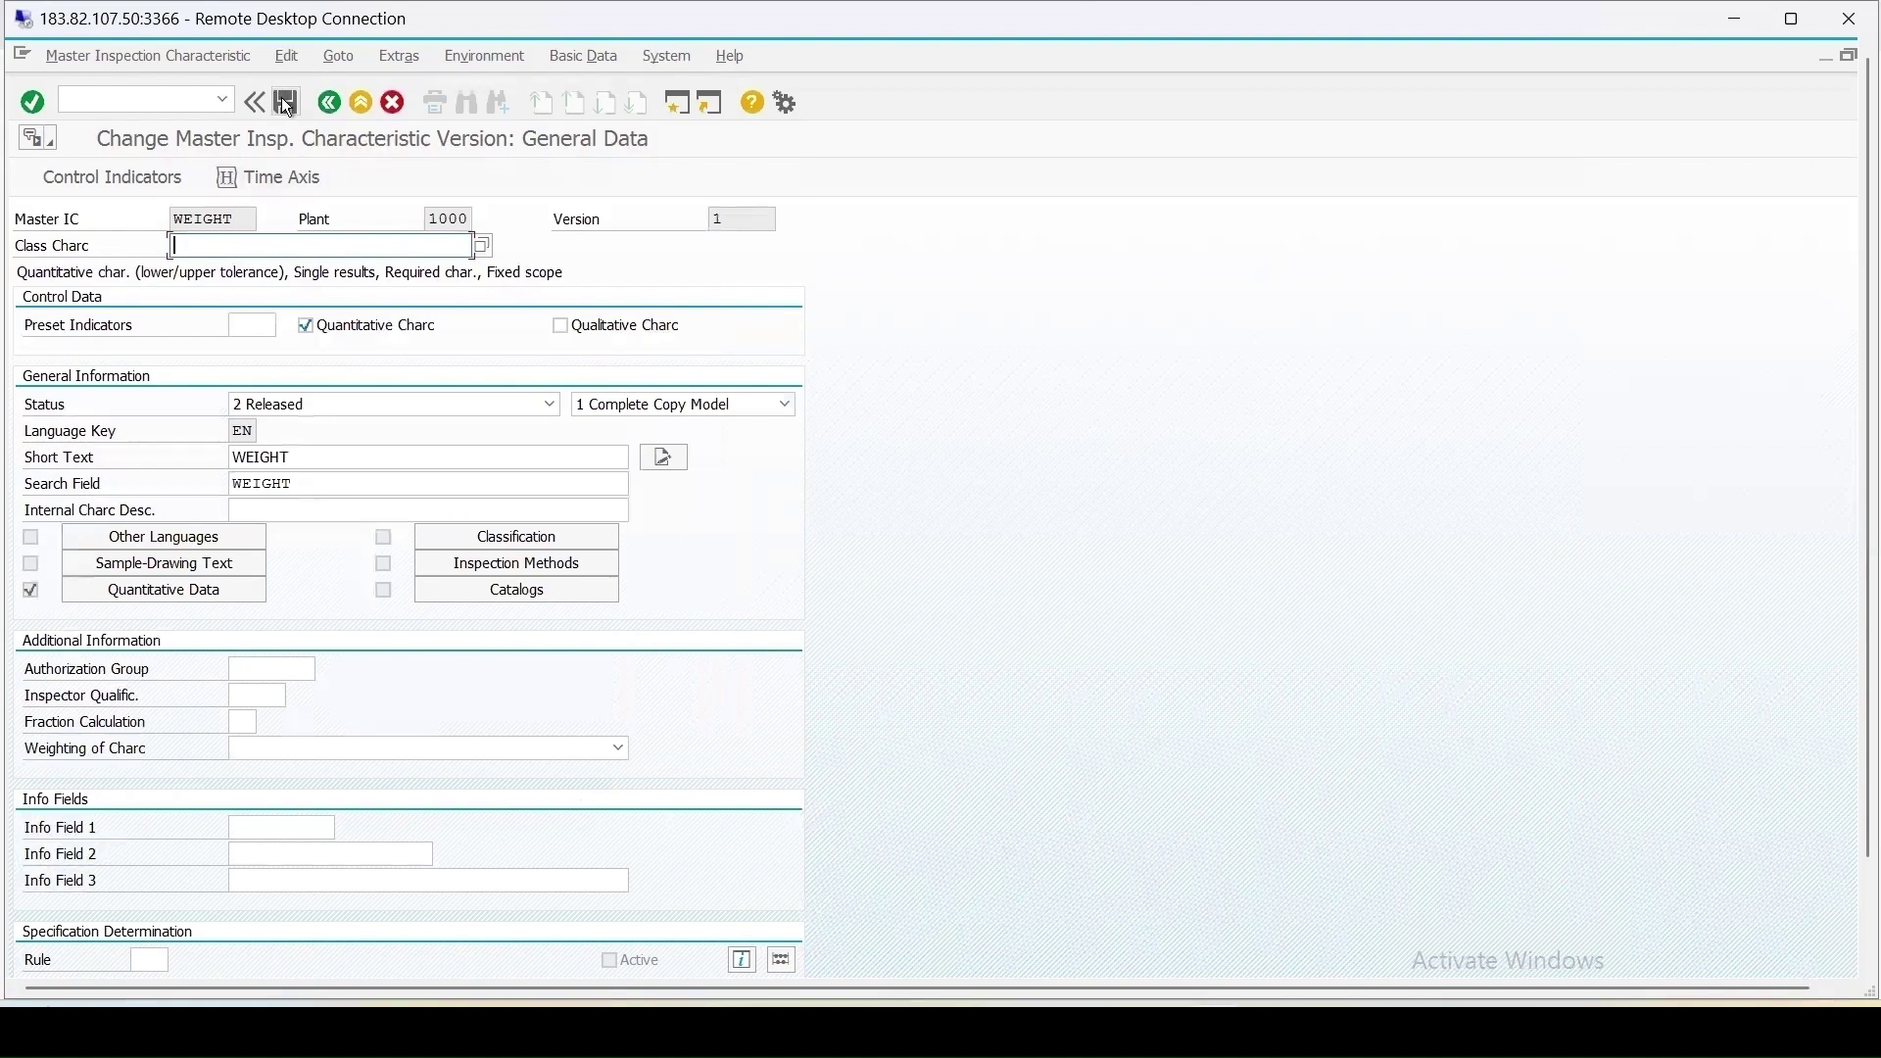
click(287, 101)
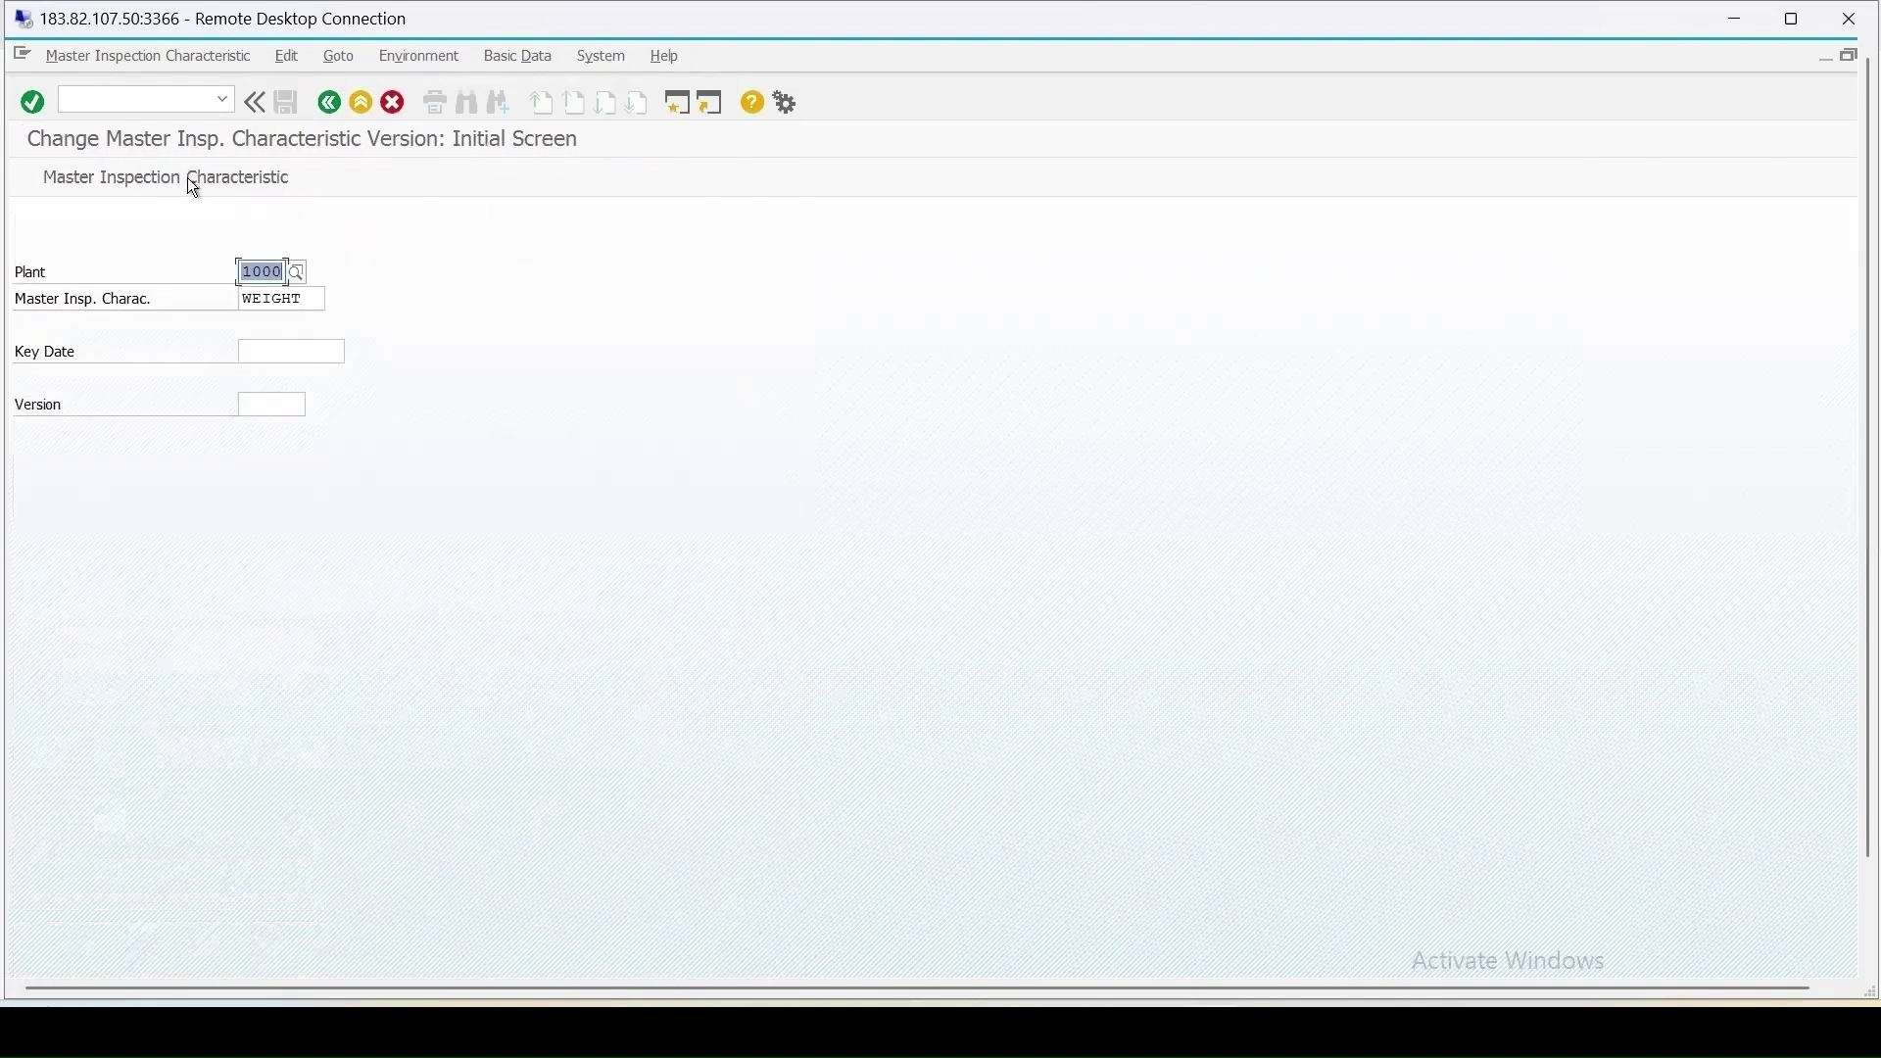
- Reopen WEIGHT to verify its general data, go back, and enter /nqs61
click(312, 295)
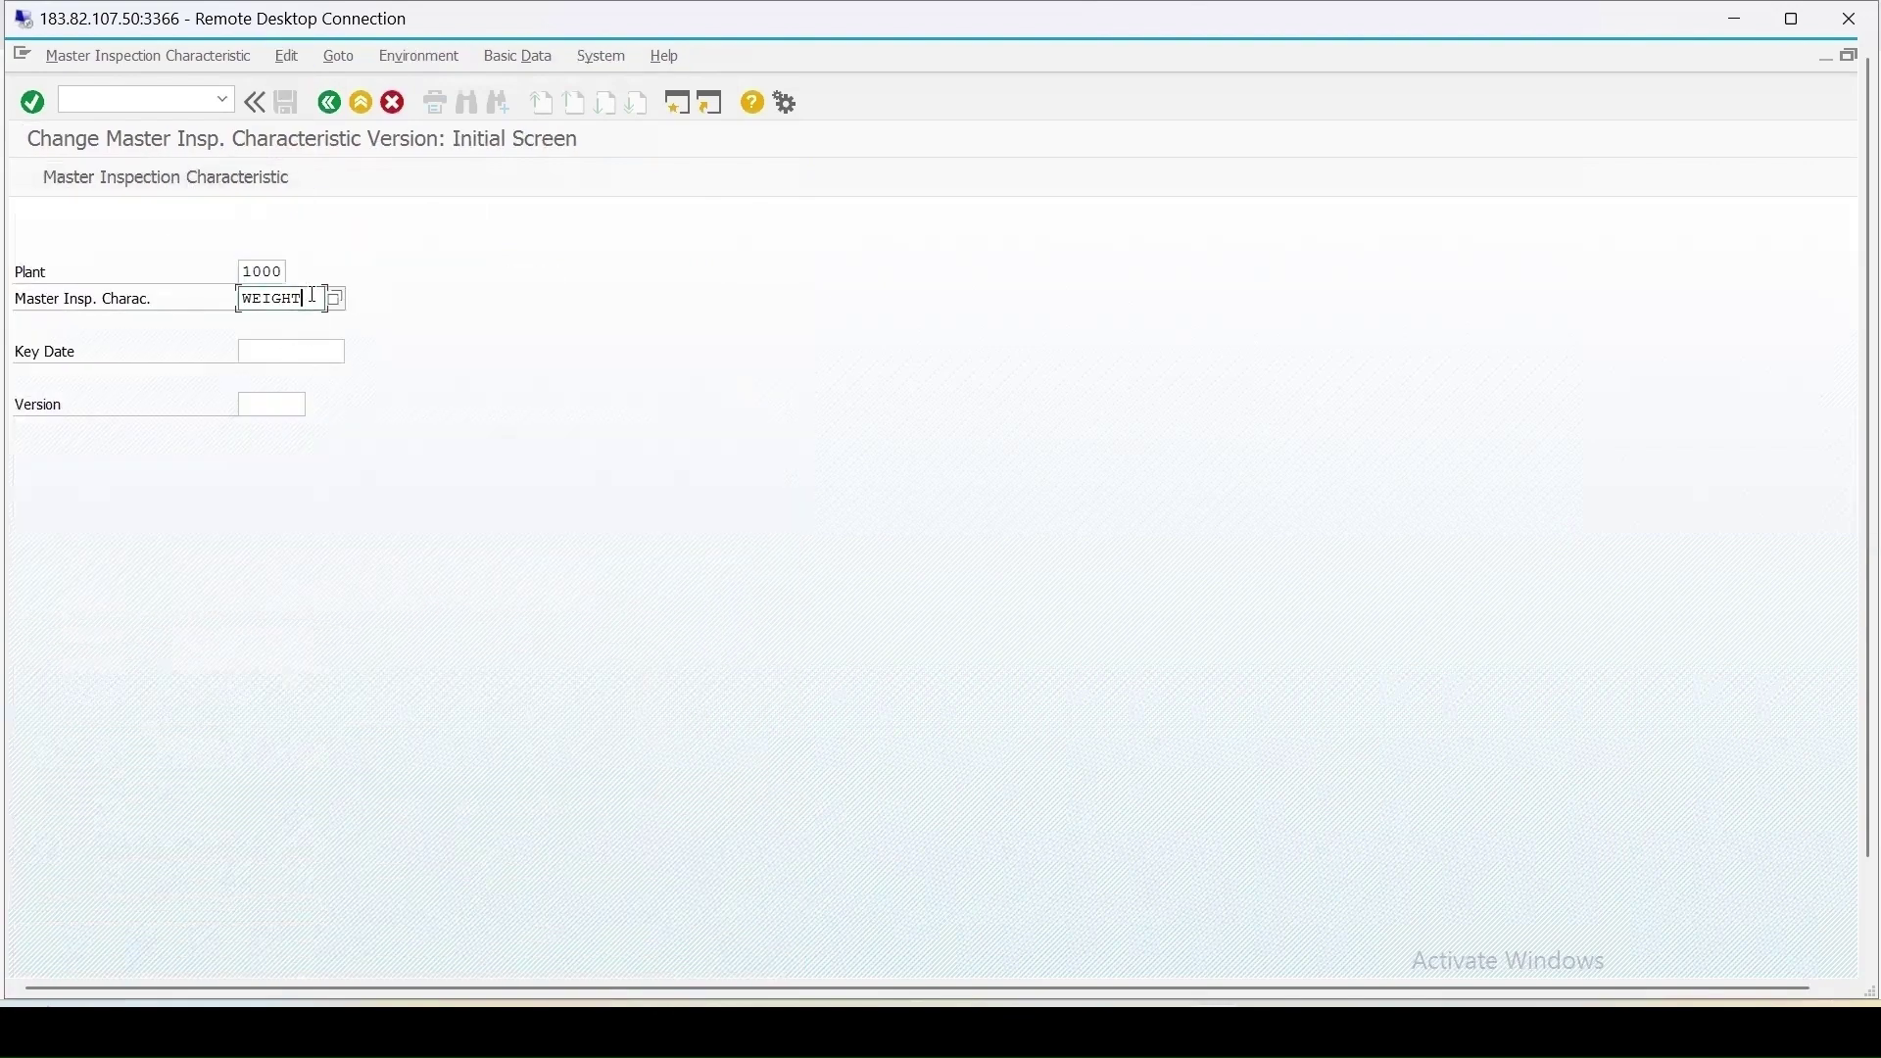
key(Return)
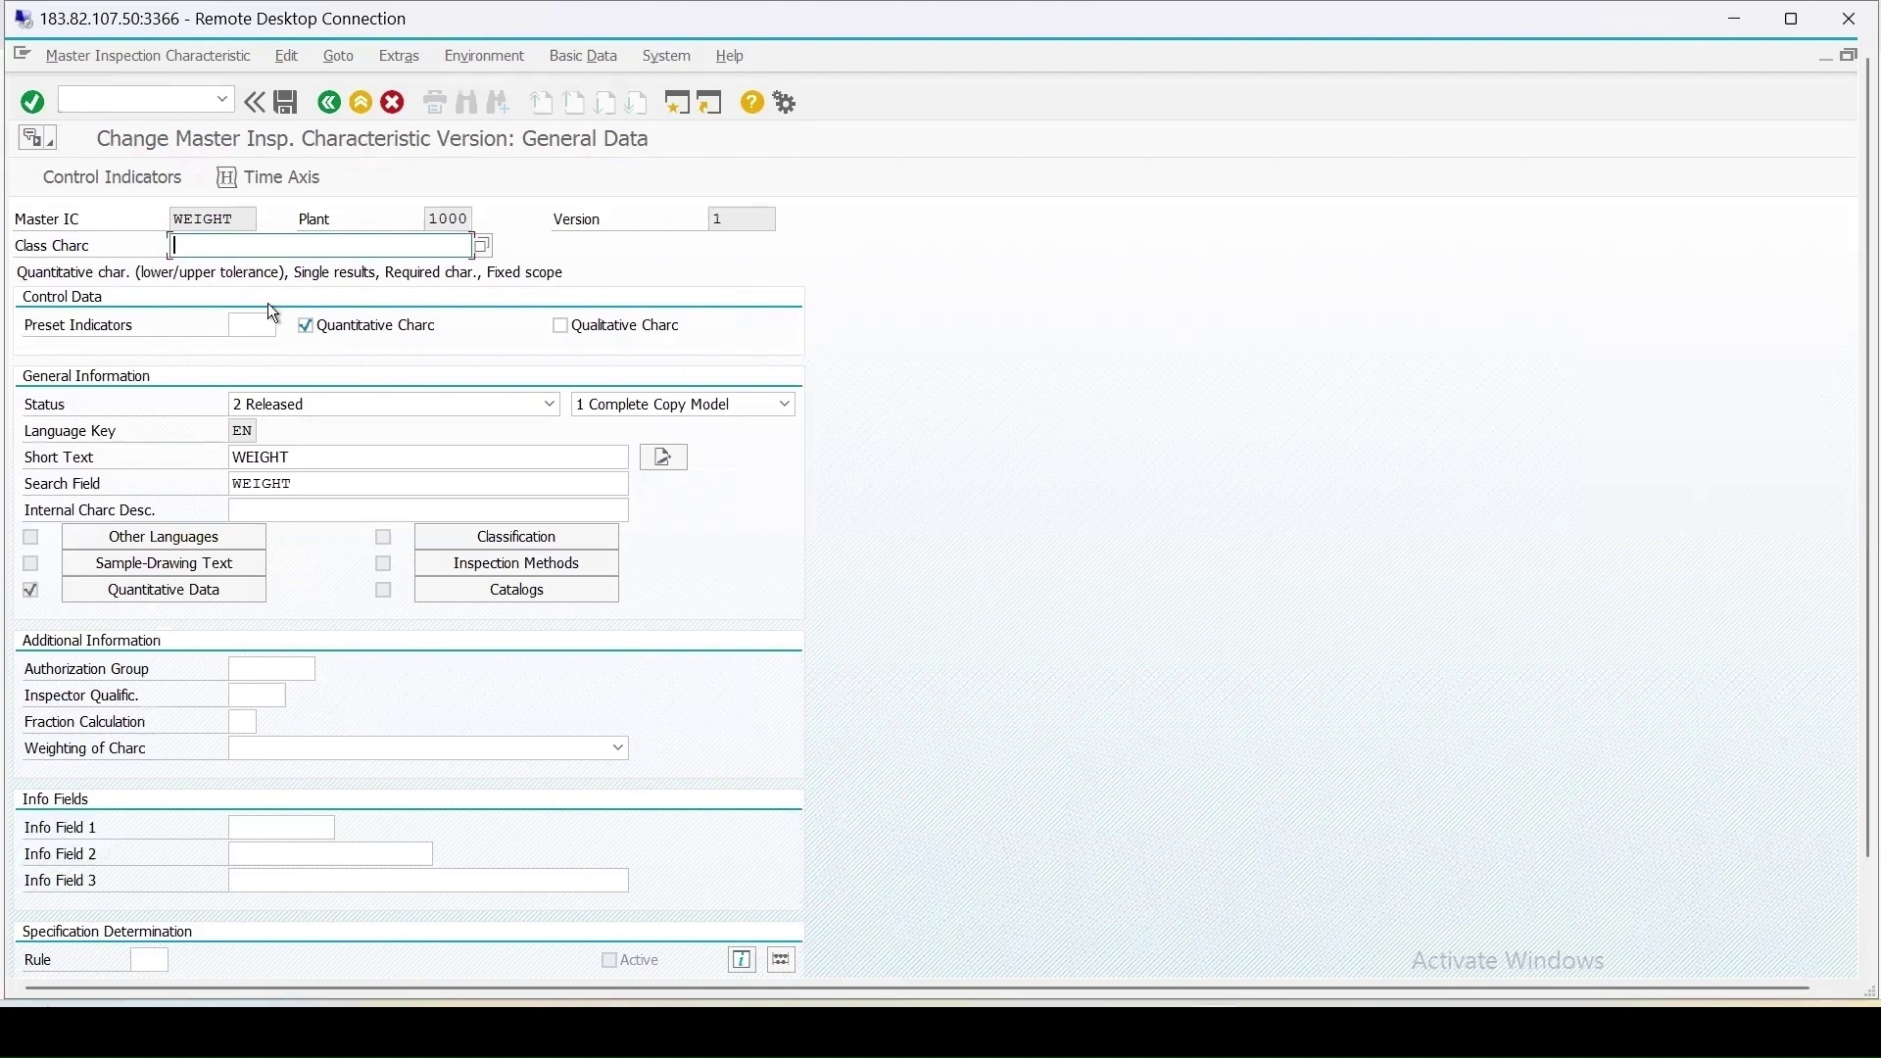
click(285, 102)
key(ctrl+slash)
text(/nqs61)
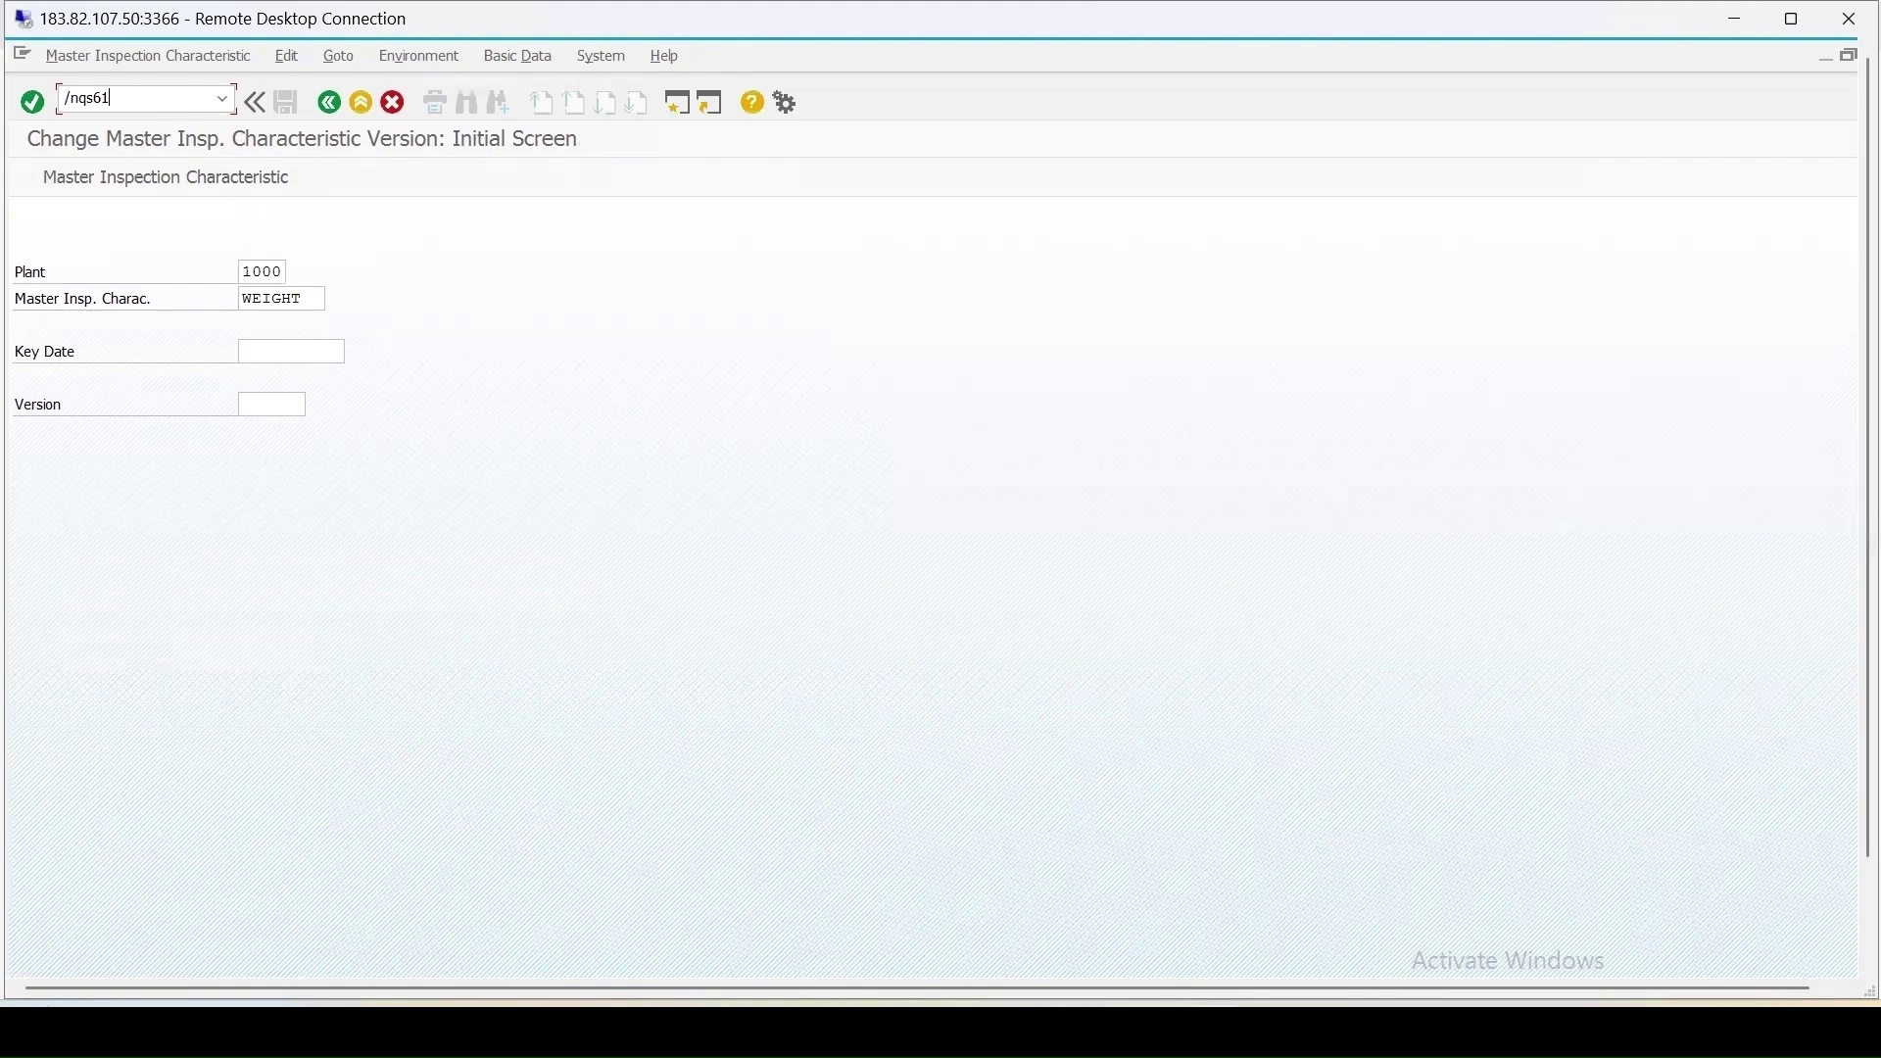
- In QS61 for material 1221, assign master characteristic WEIGHT of plant 1000 in the first row
key(Return)
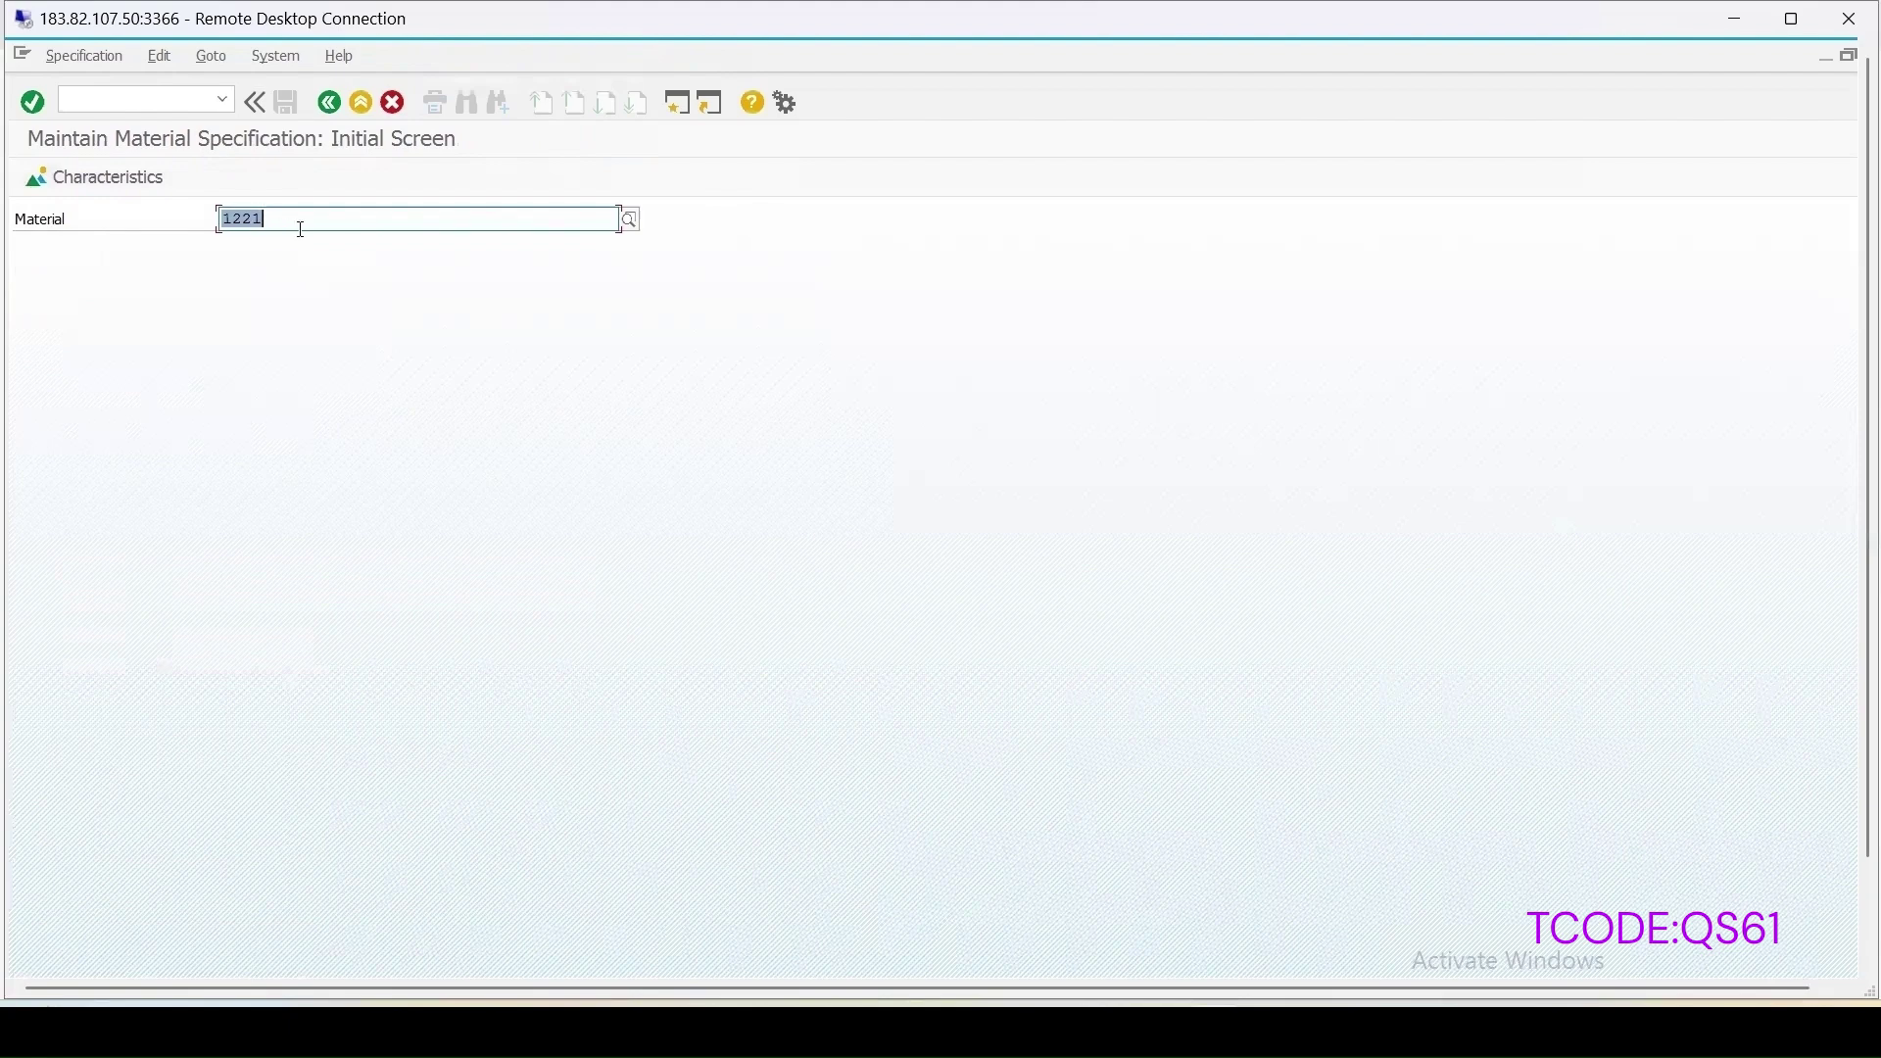
click(96, 179)
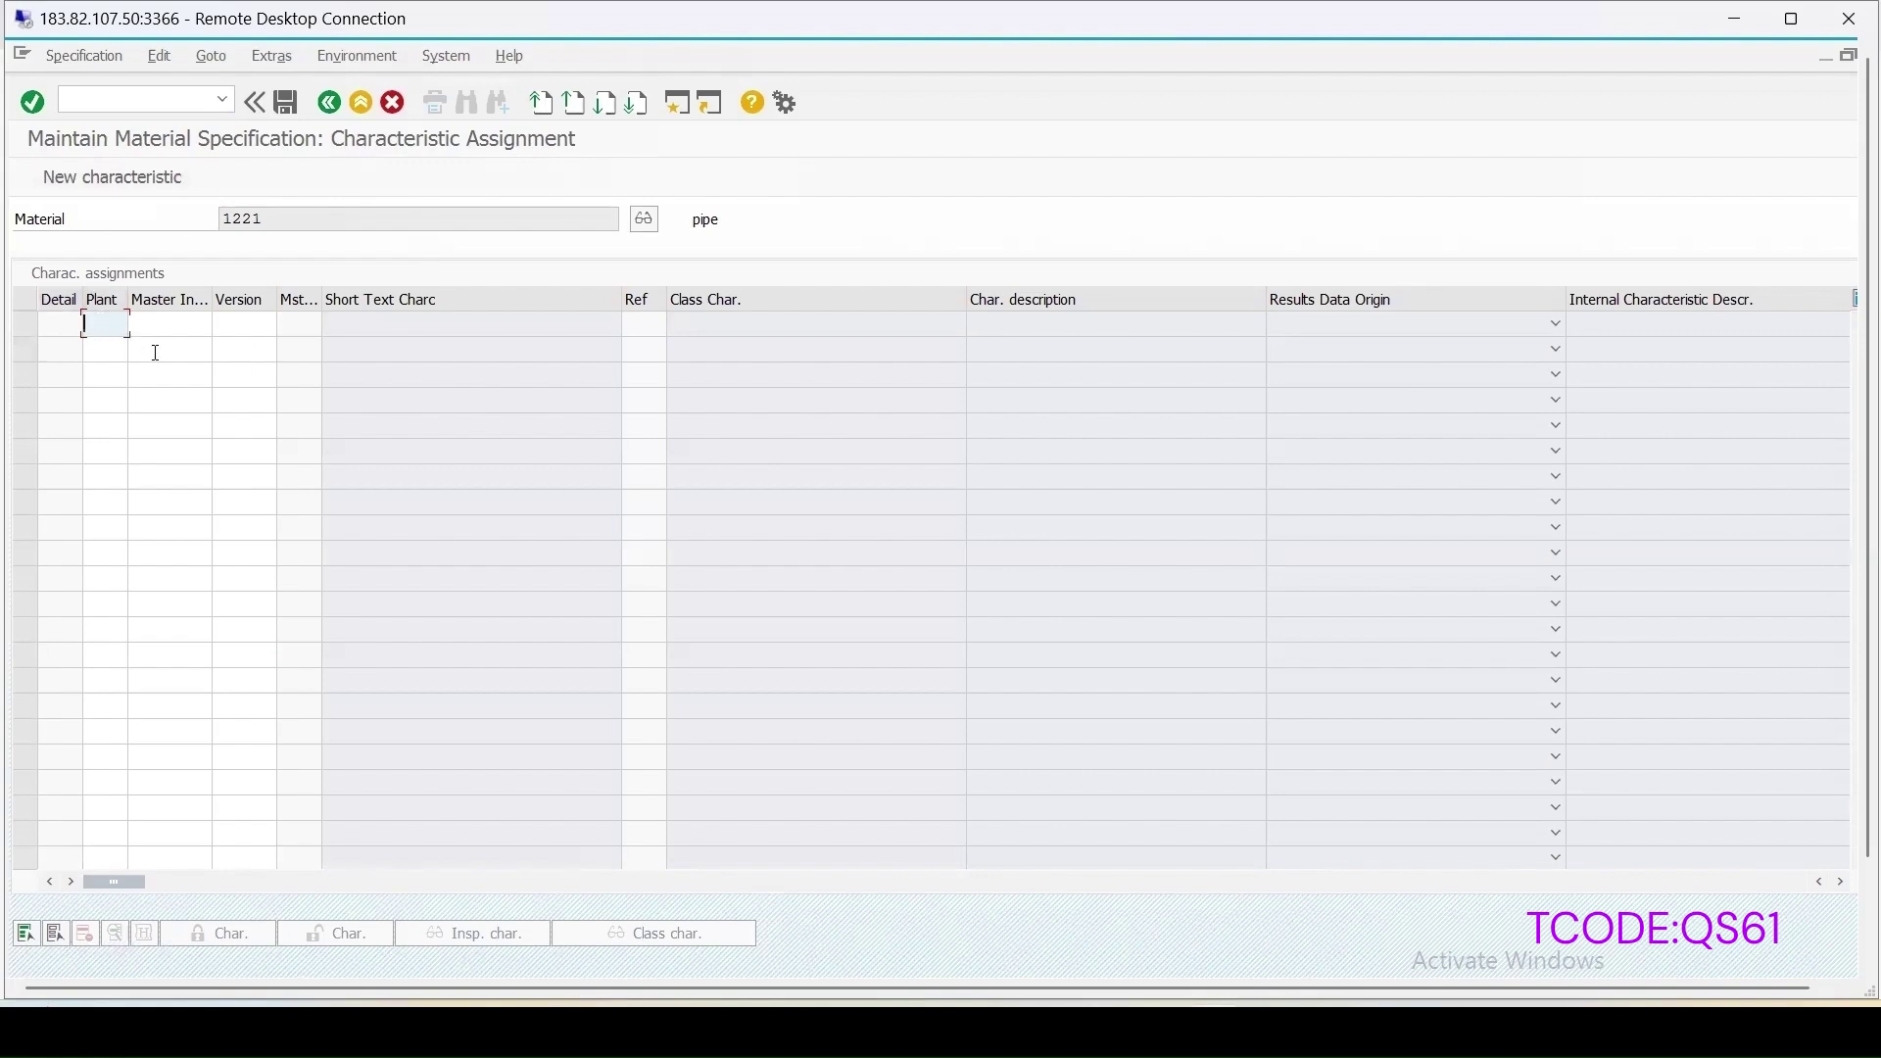
text(1000)
click(163, 322)
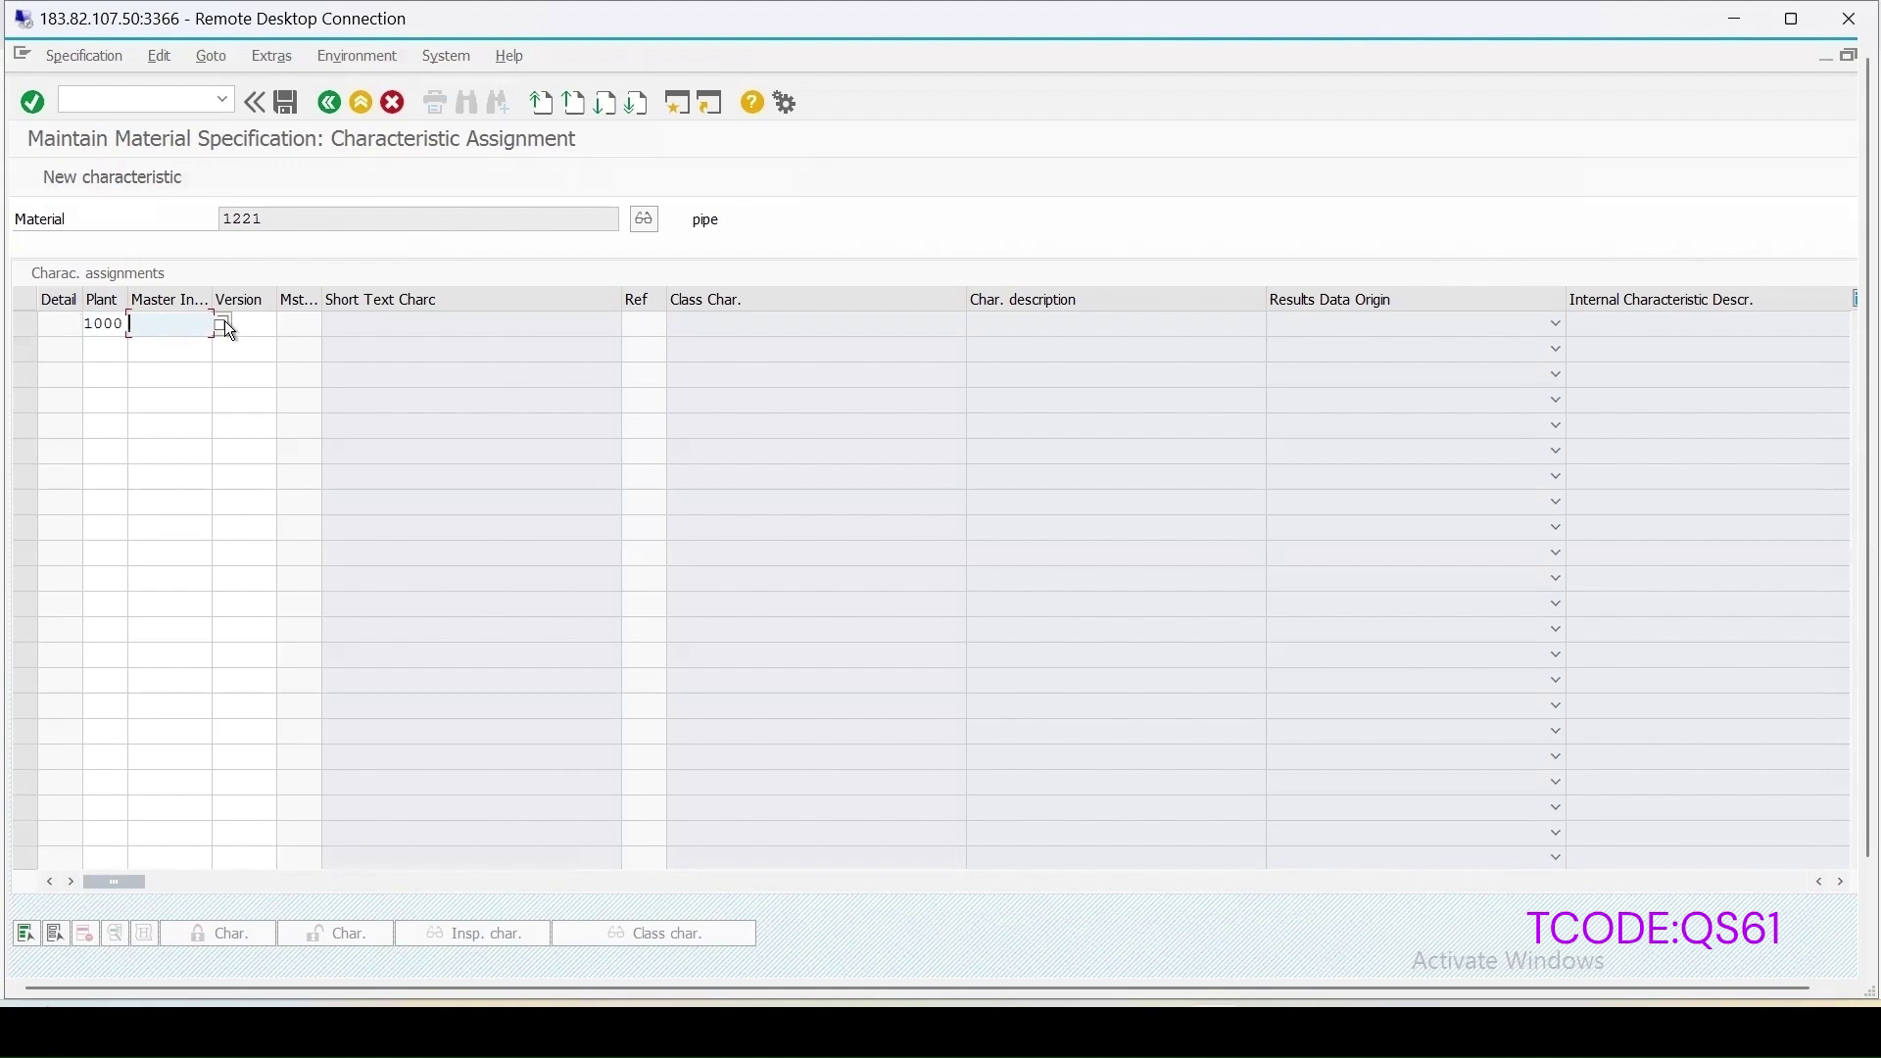
text(w)
click(161, 350)
key(Return)
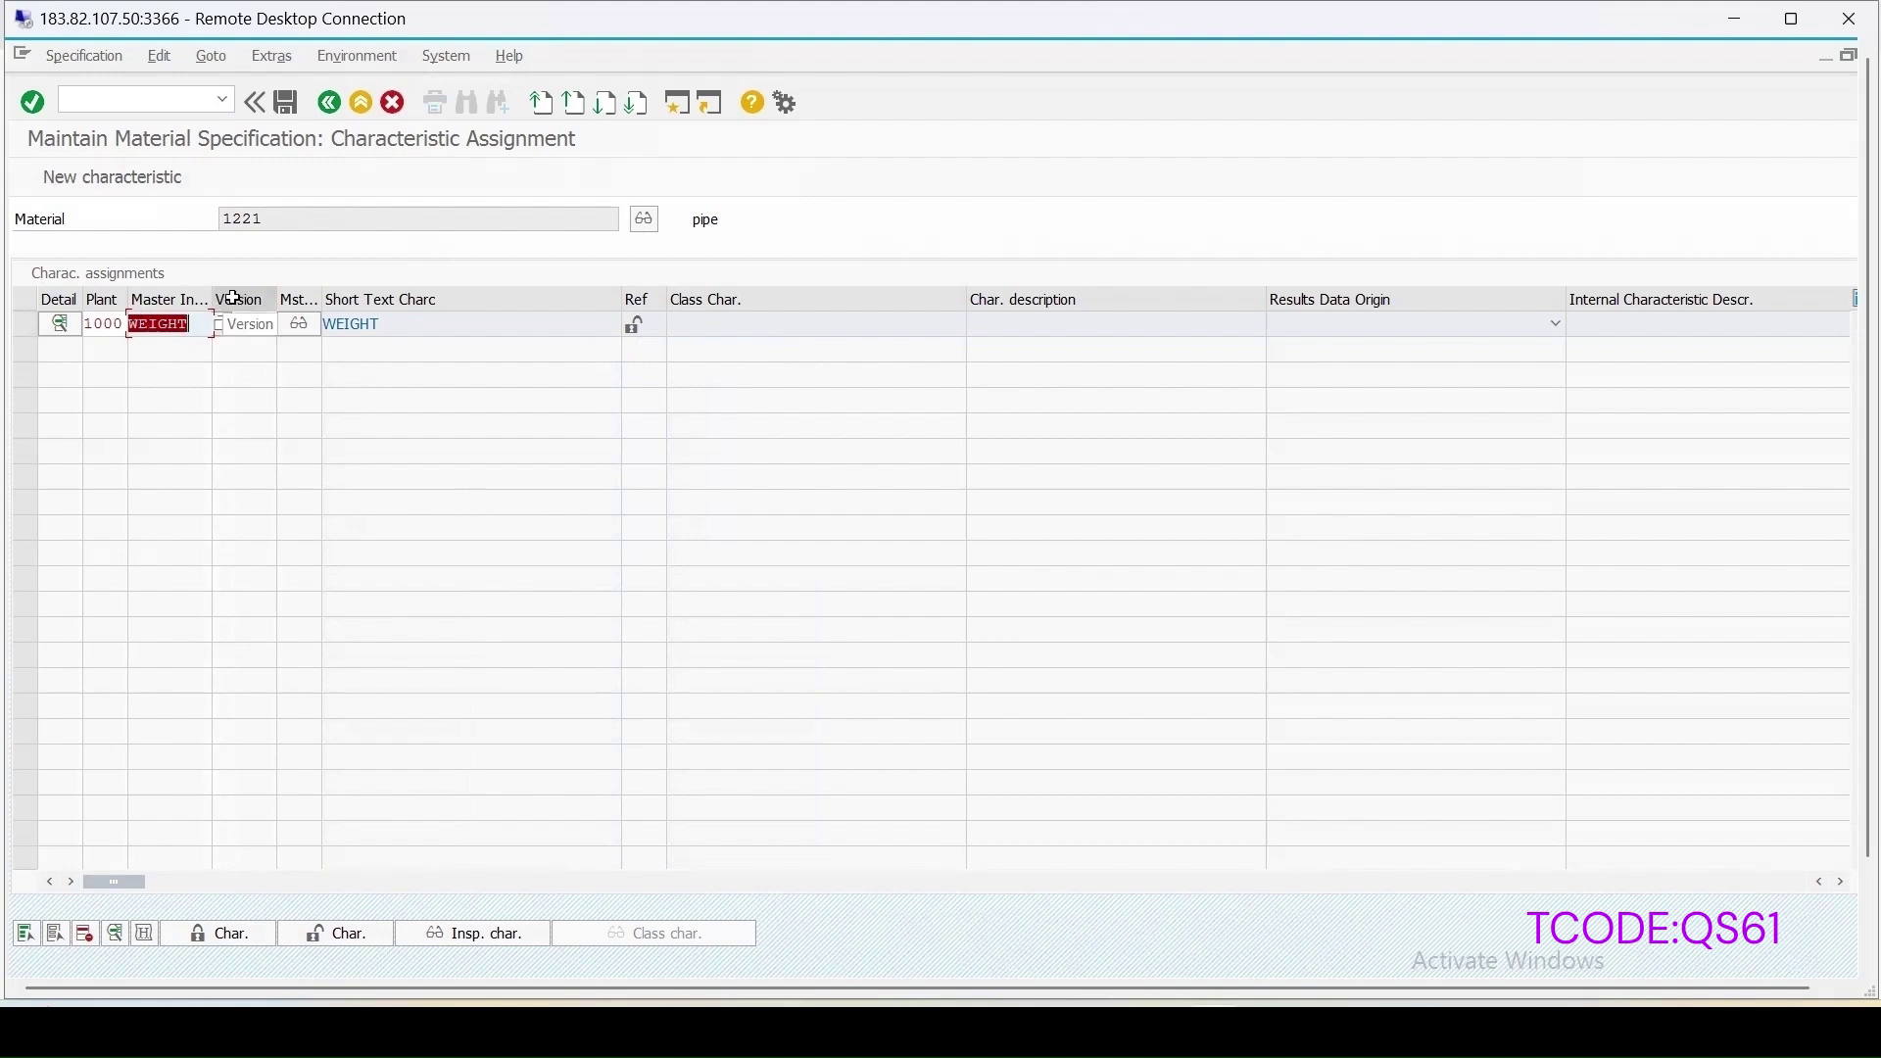
- Display WEIGHT from the specification and review its control indicators and quantitative data
click(297, 323)
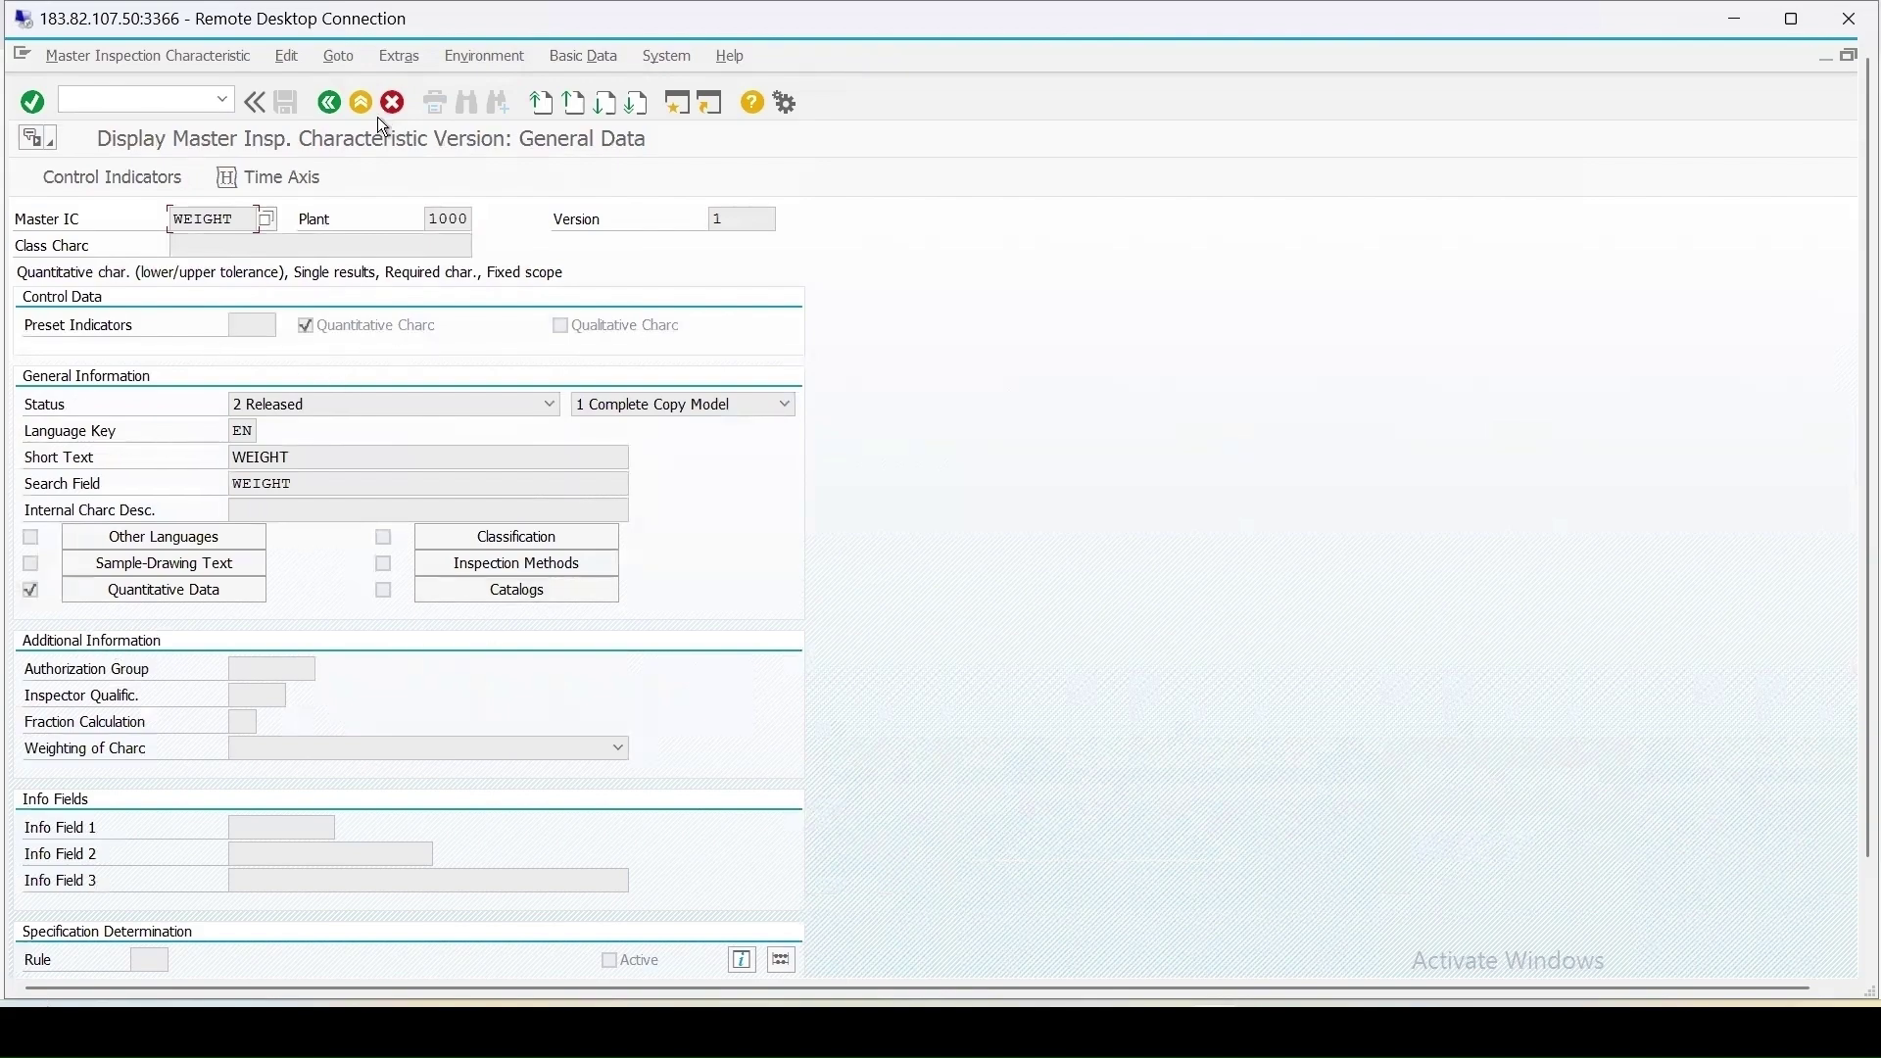
click(147, 176)
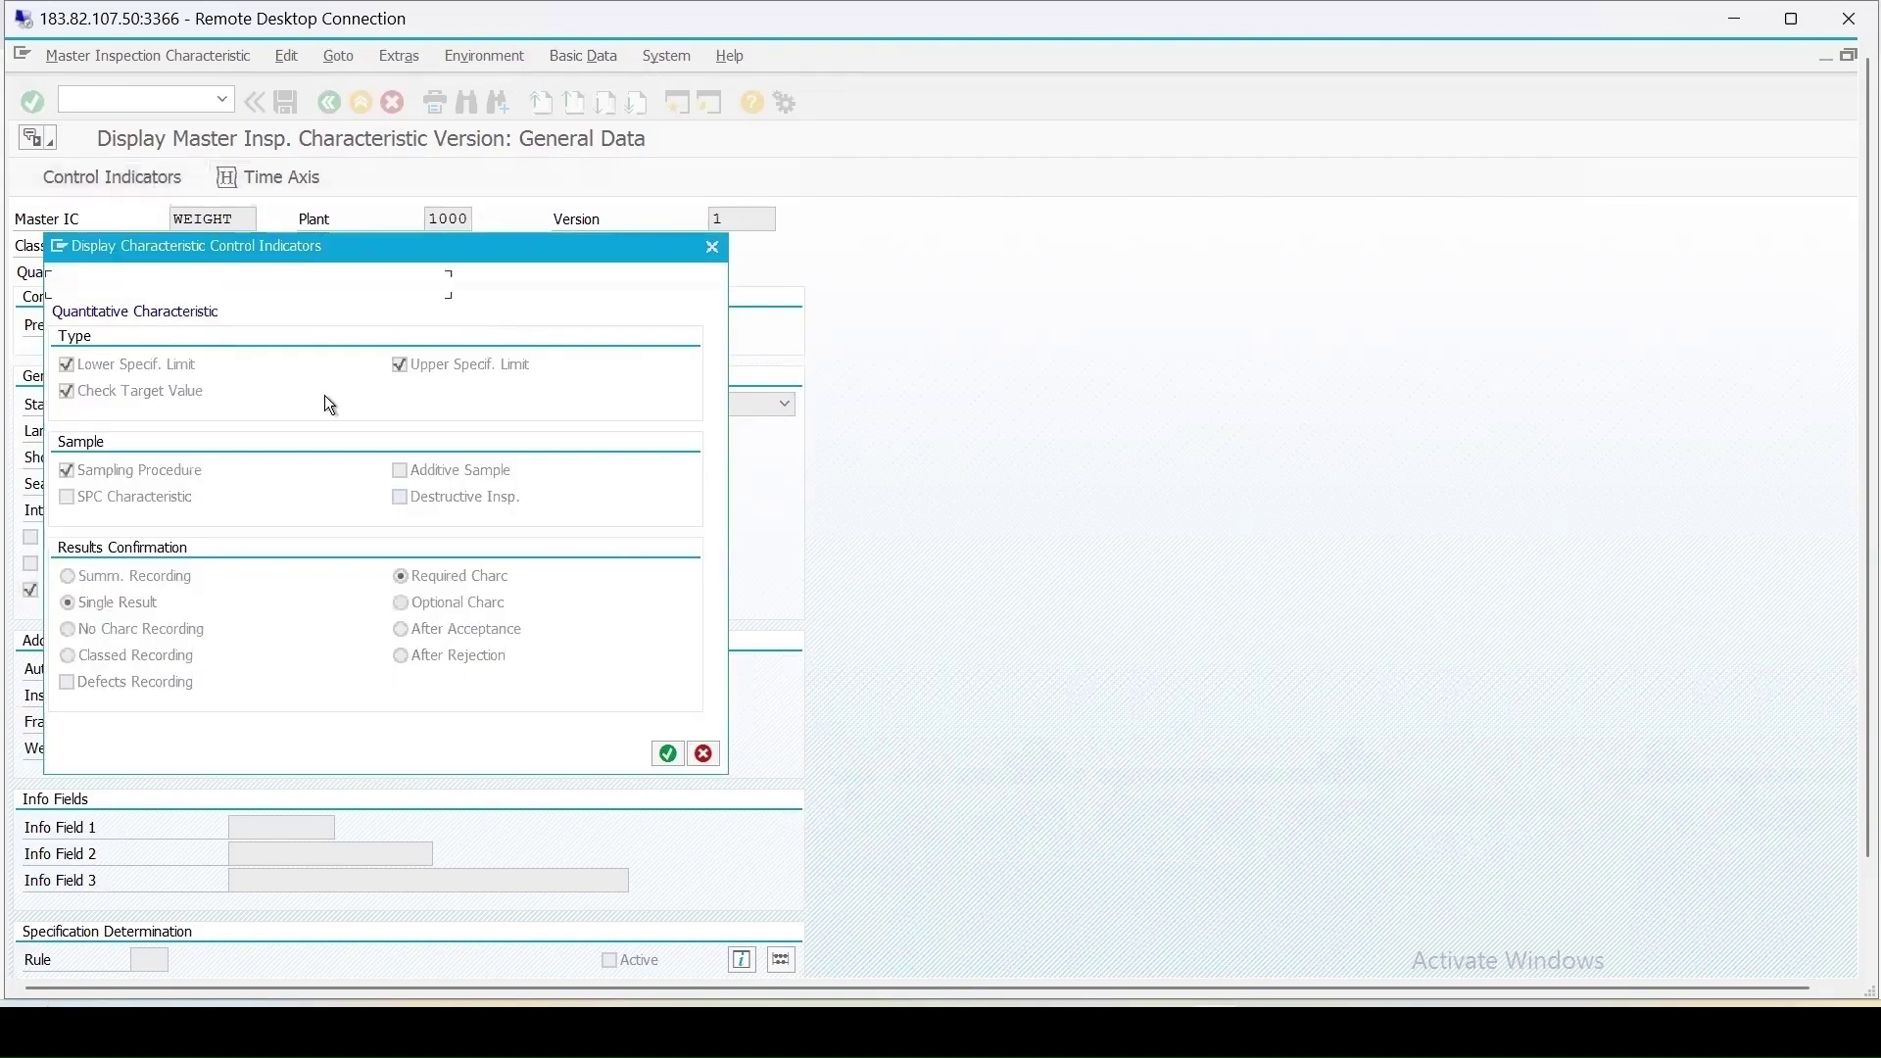
click(712, 247)
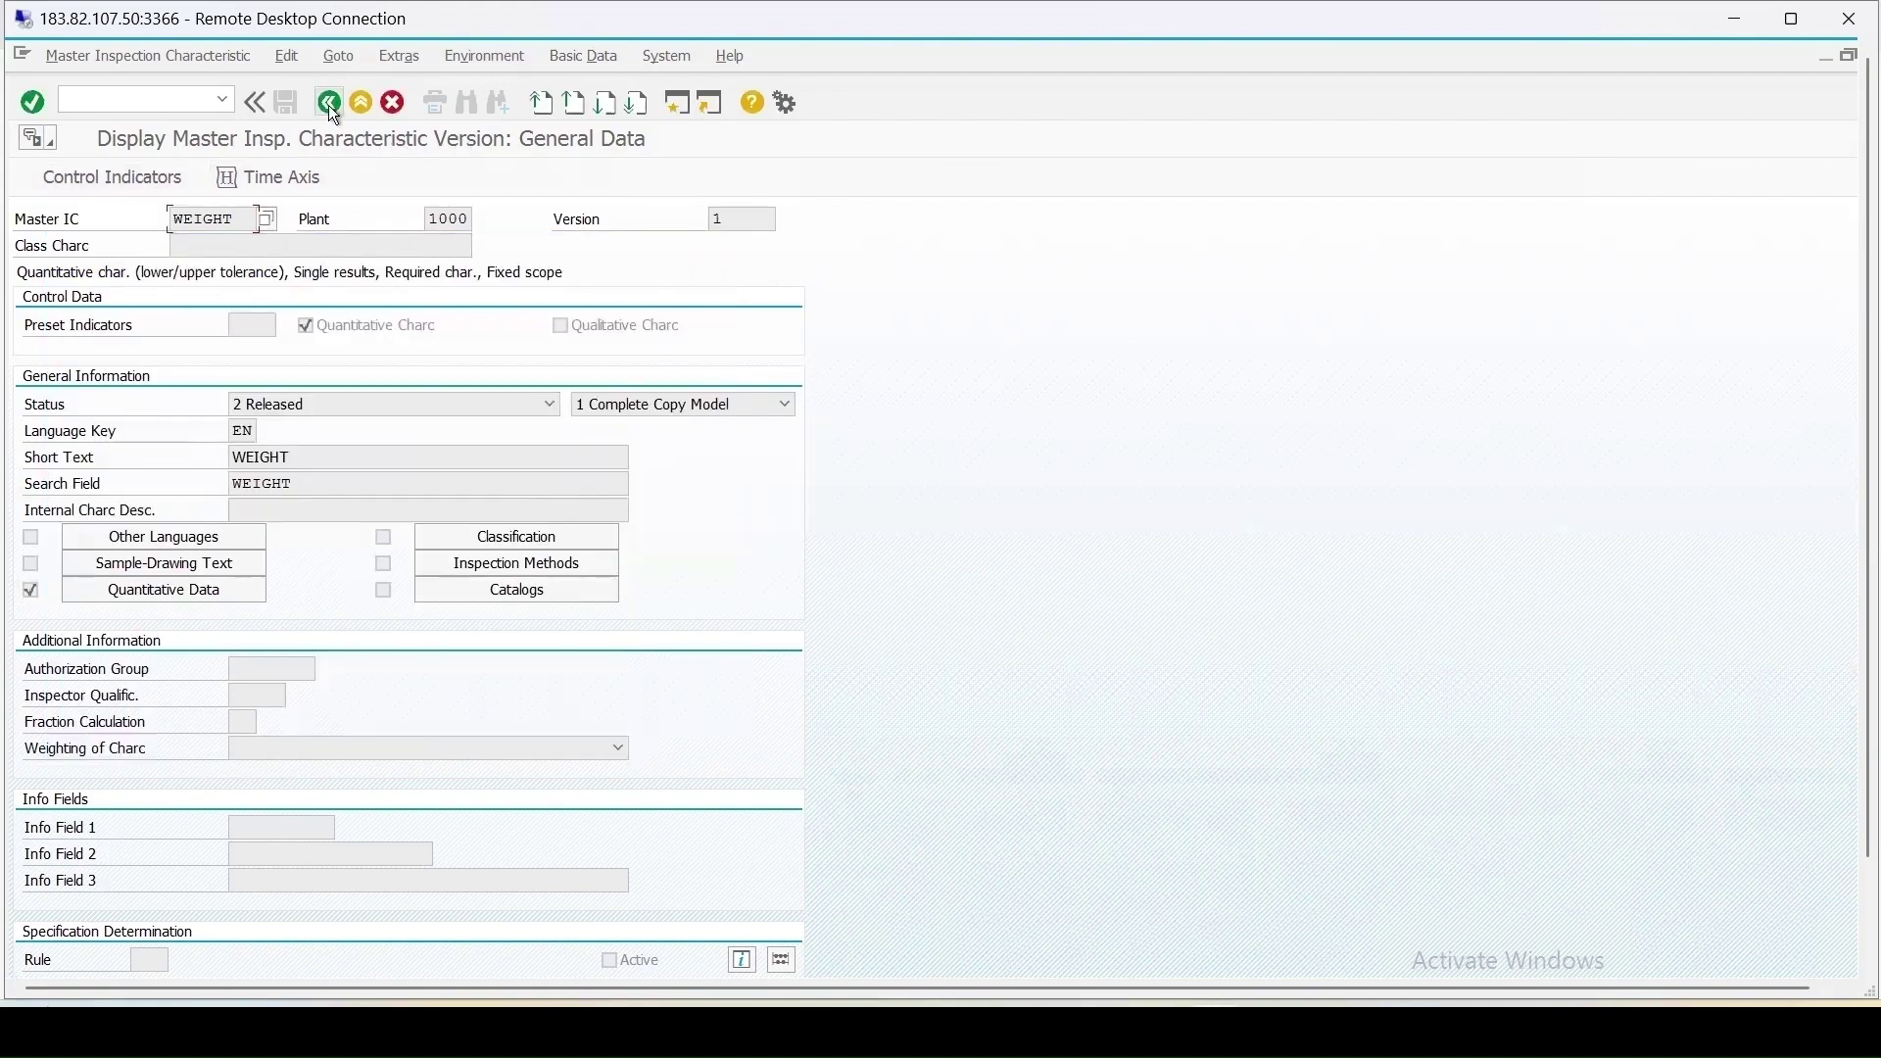
click(173, 589)
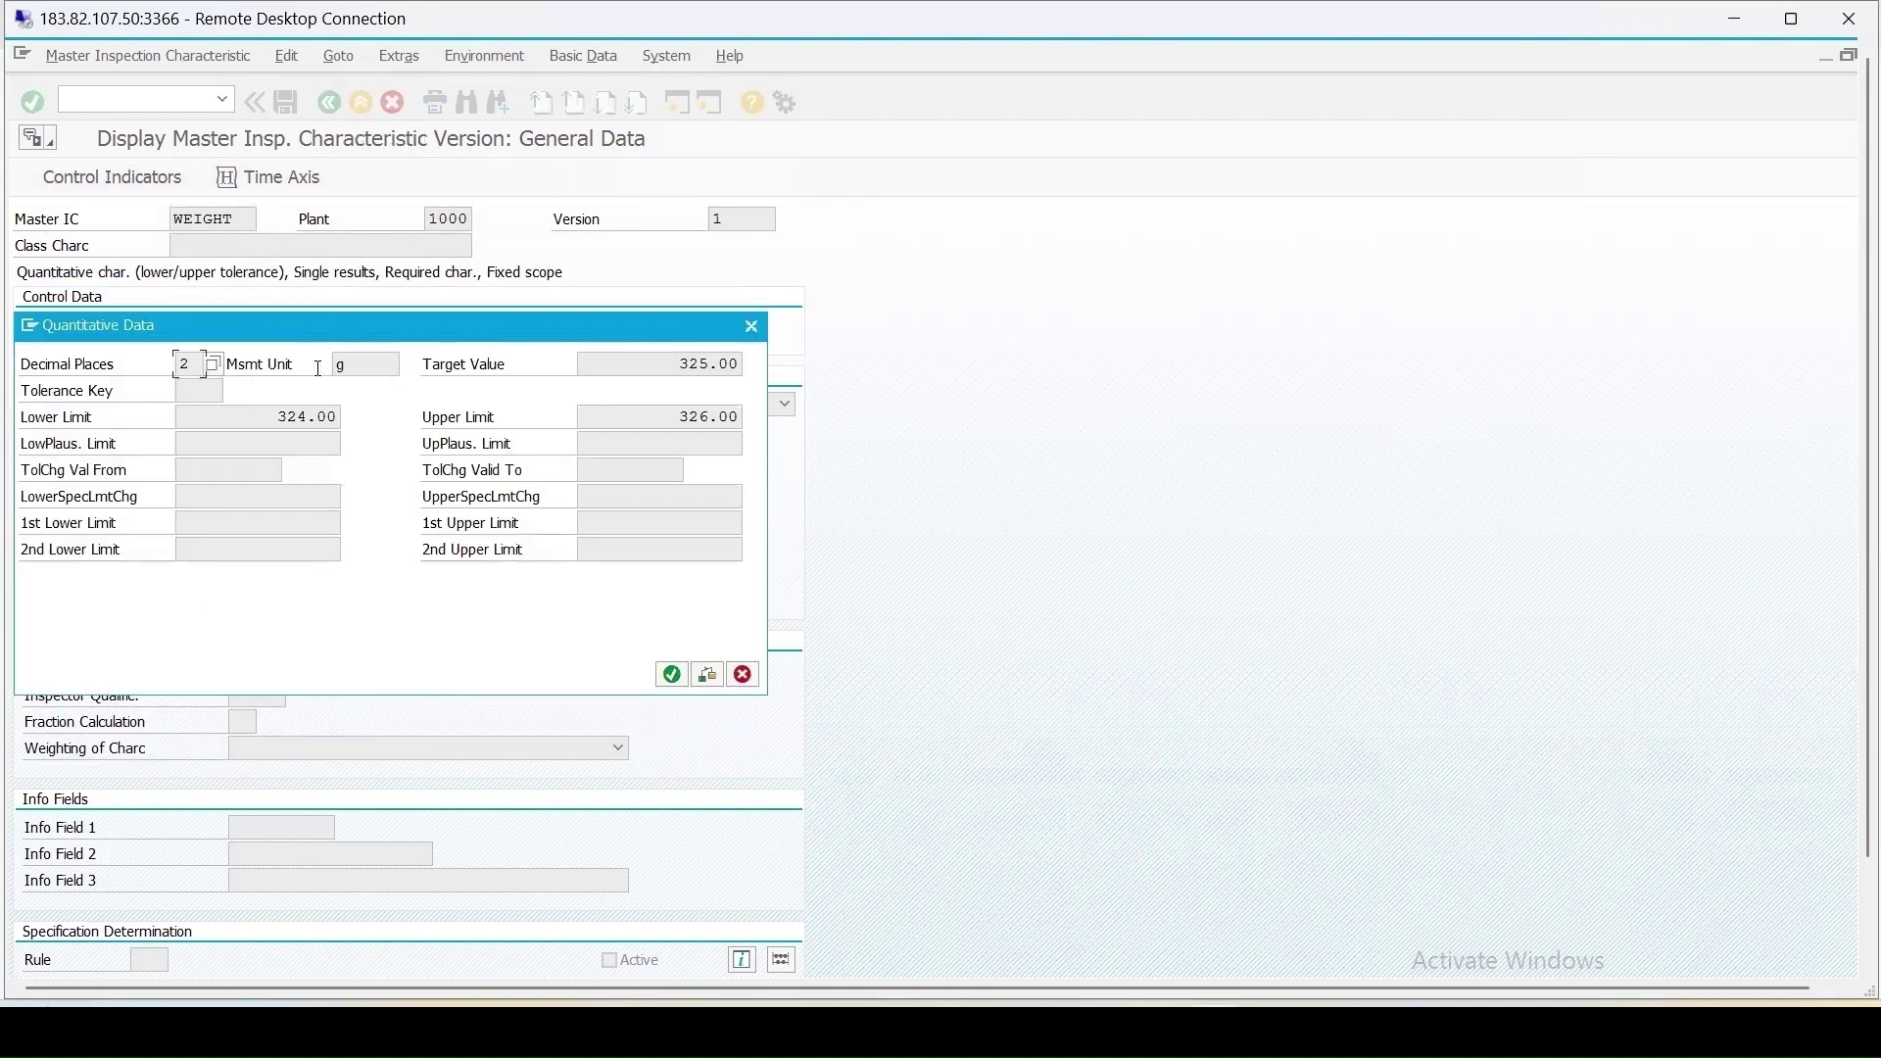
click(671, 674)
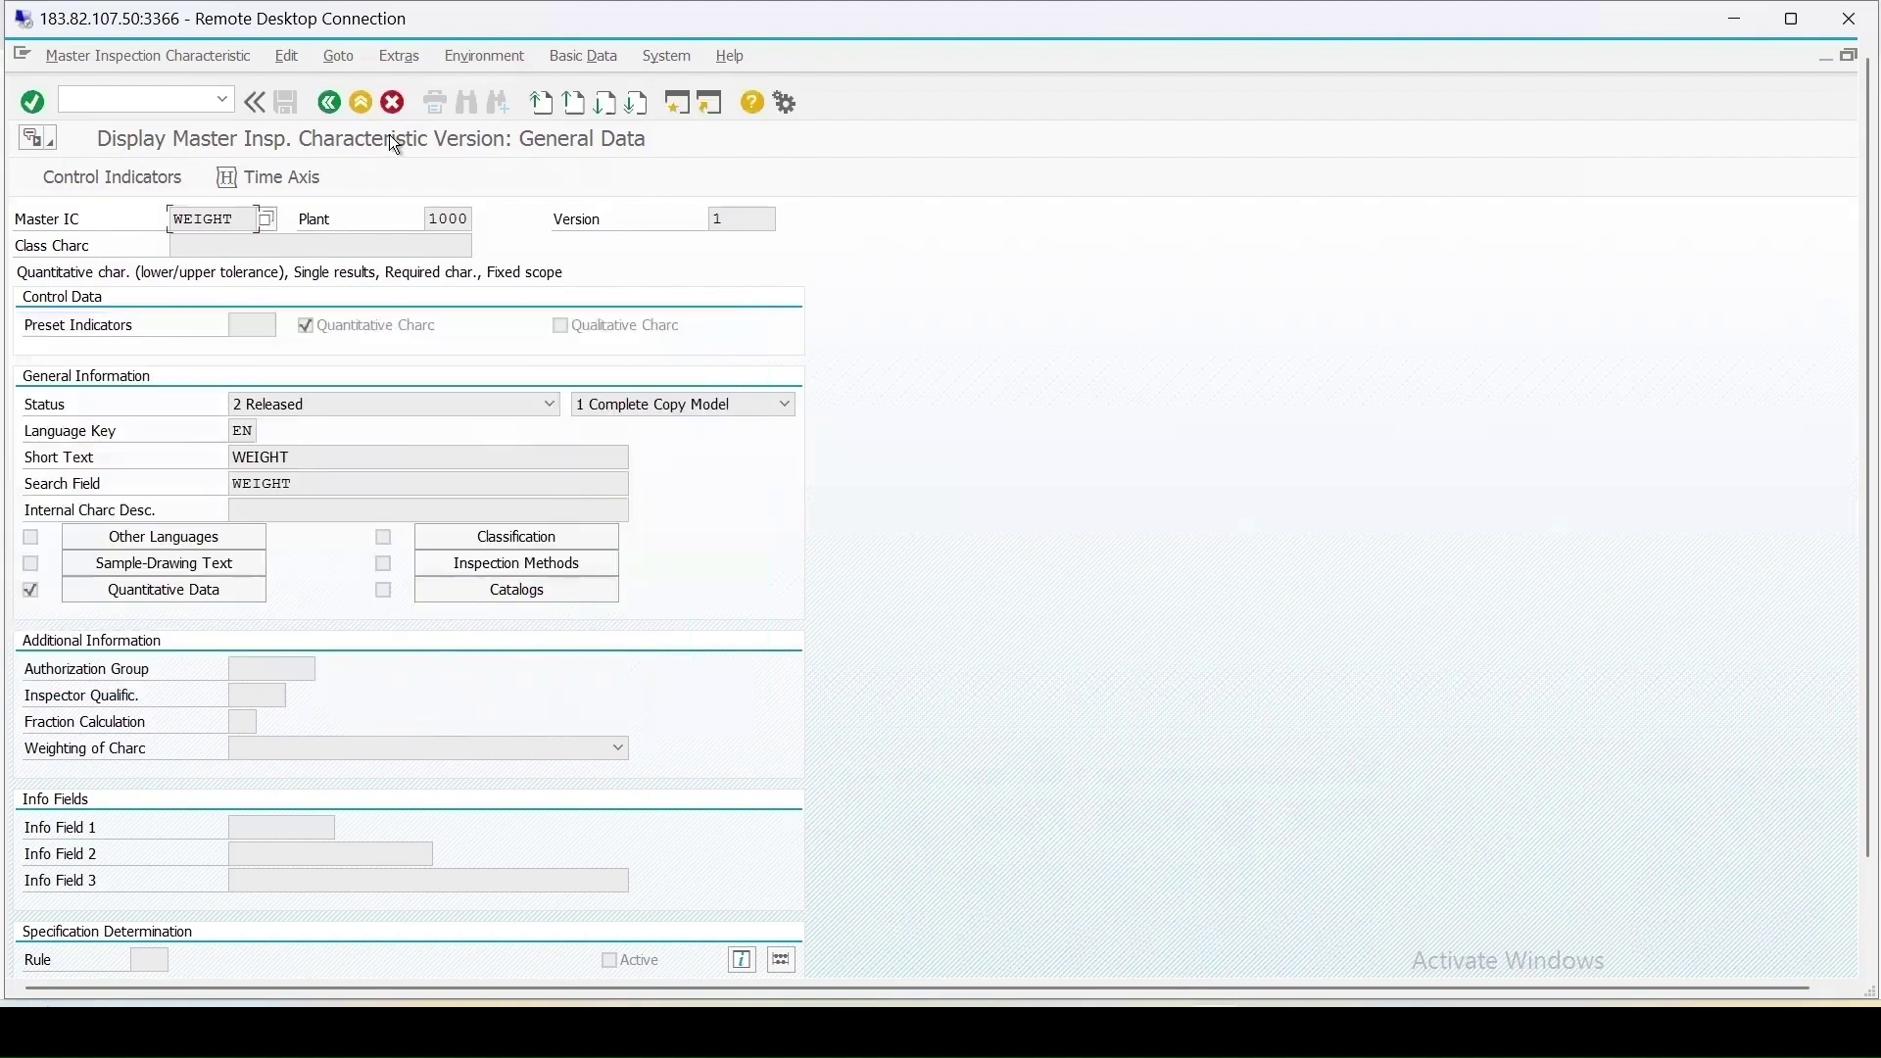
- Assign sampling procedure SPL_FIX to the WEIGHT characteristic and confirm its values, accepting the sample unit warning
click(329, 106)
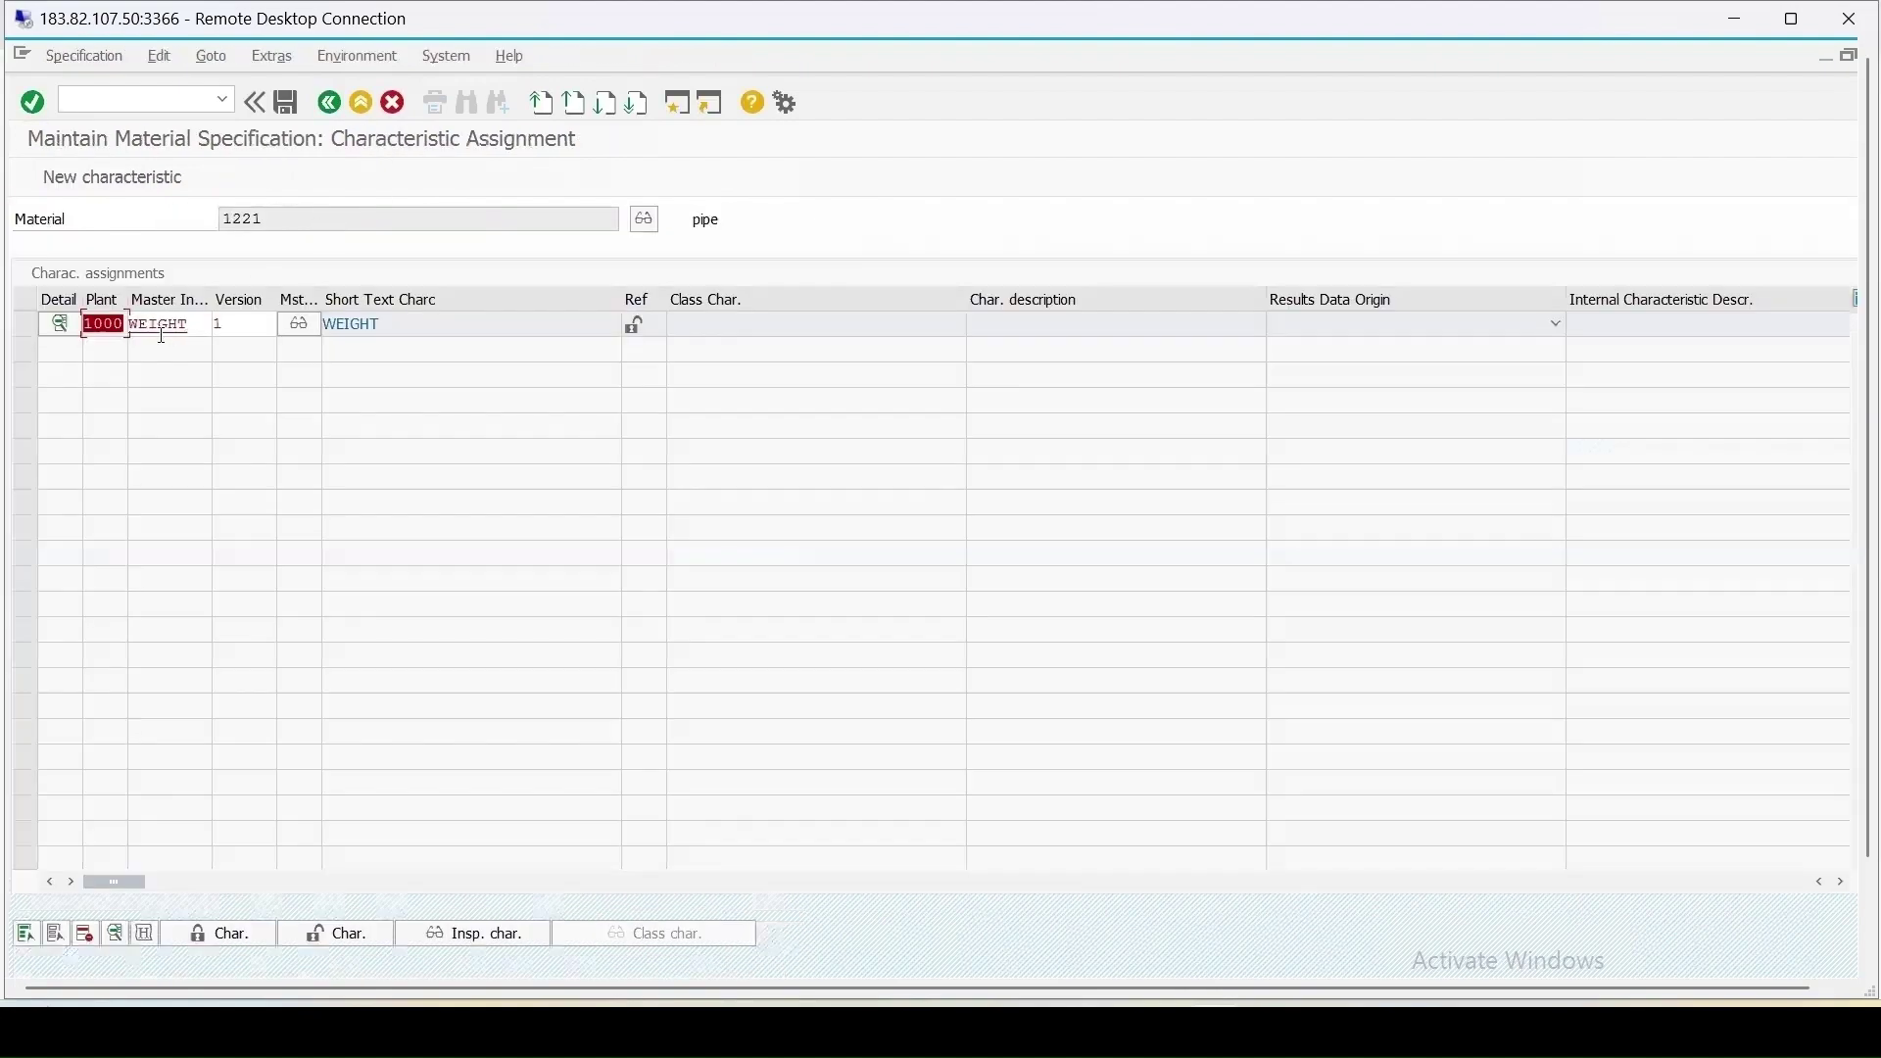
click(57, 326)
drag(658, 326, 1321, 256)
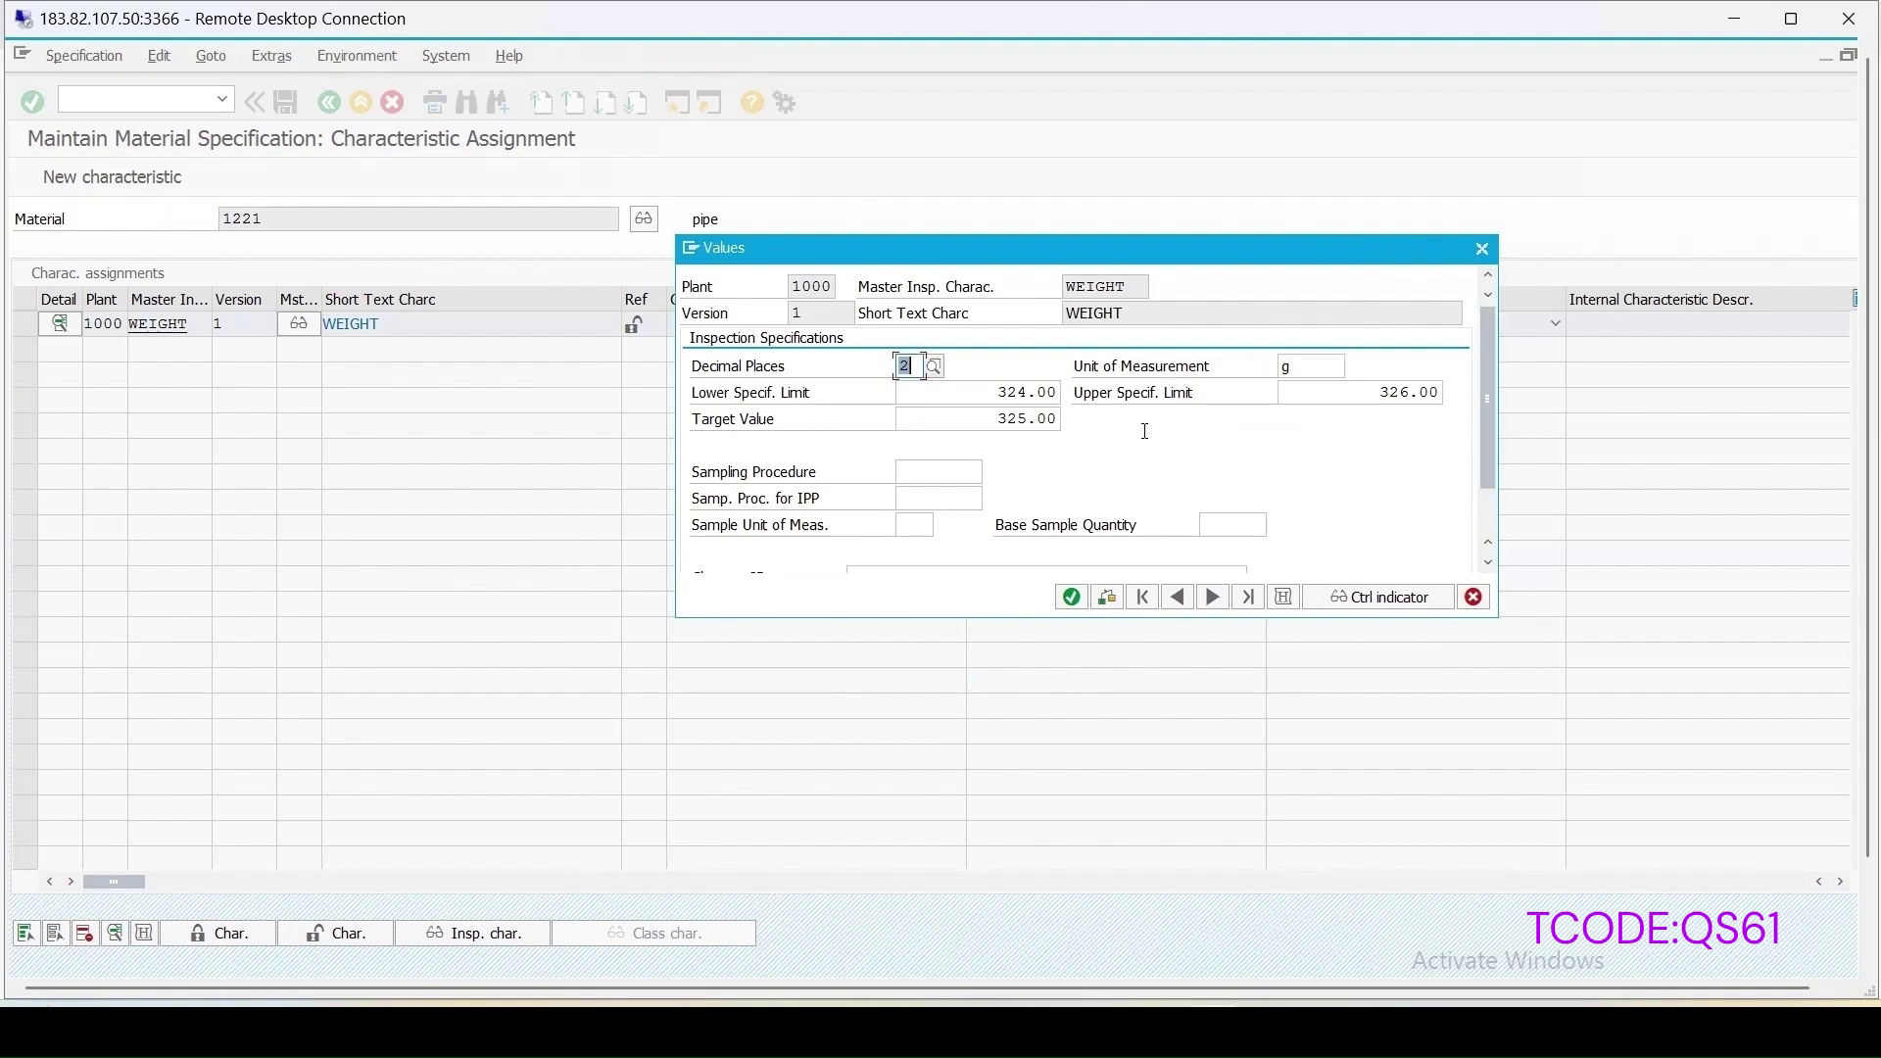
scroll(1145, 431, down, 2)
click(920, 411)
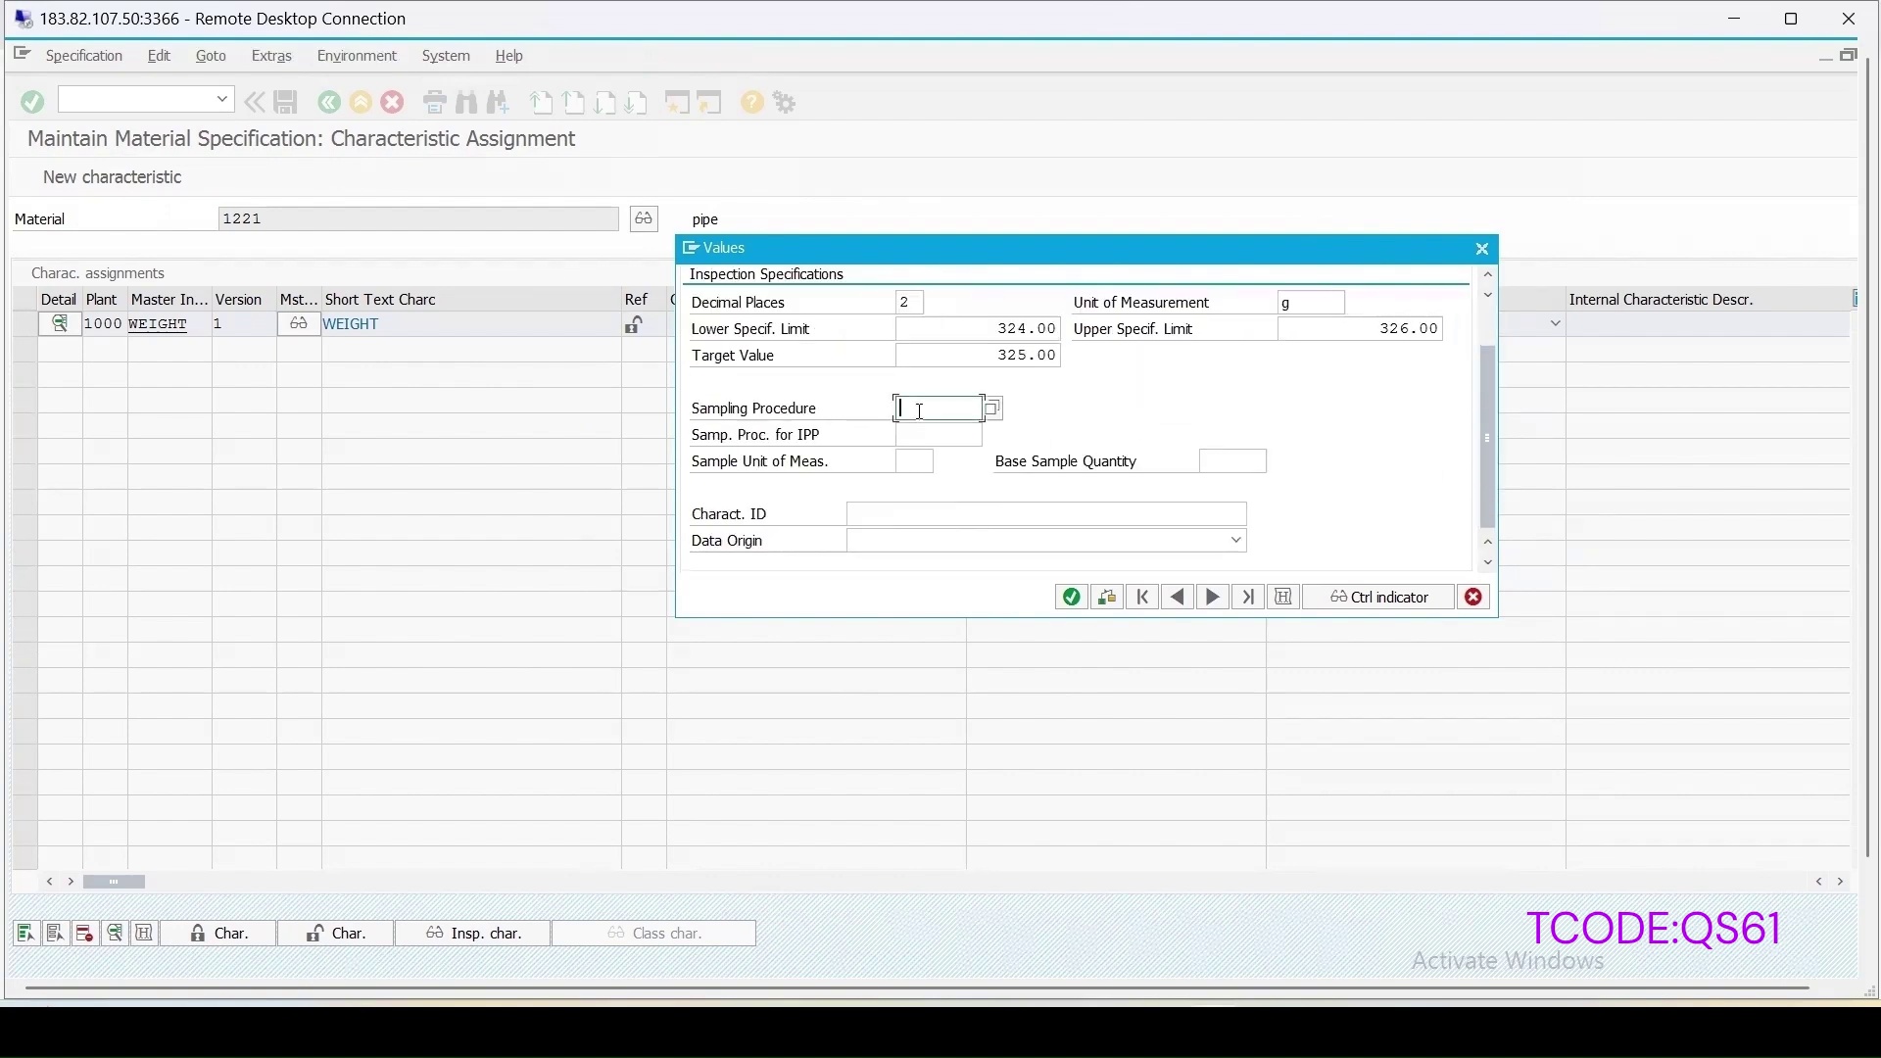
click(993, 408)
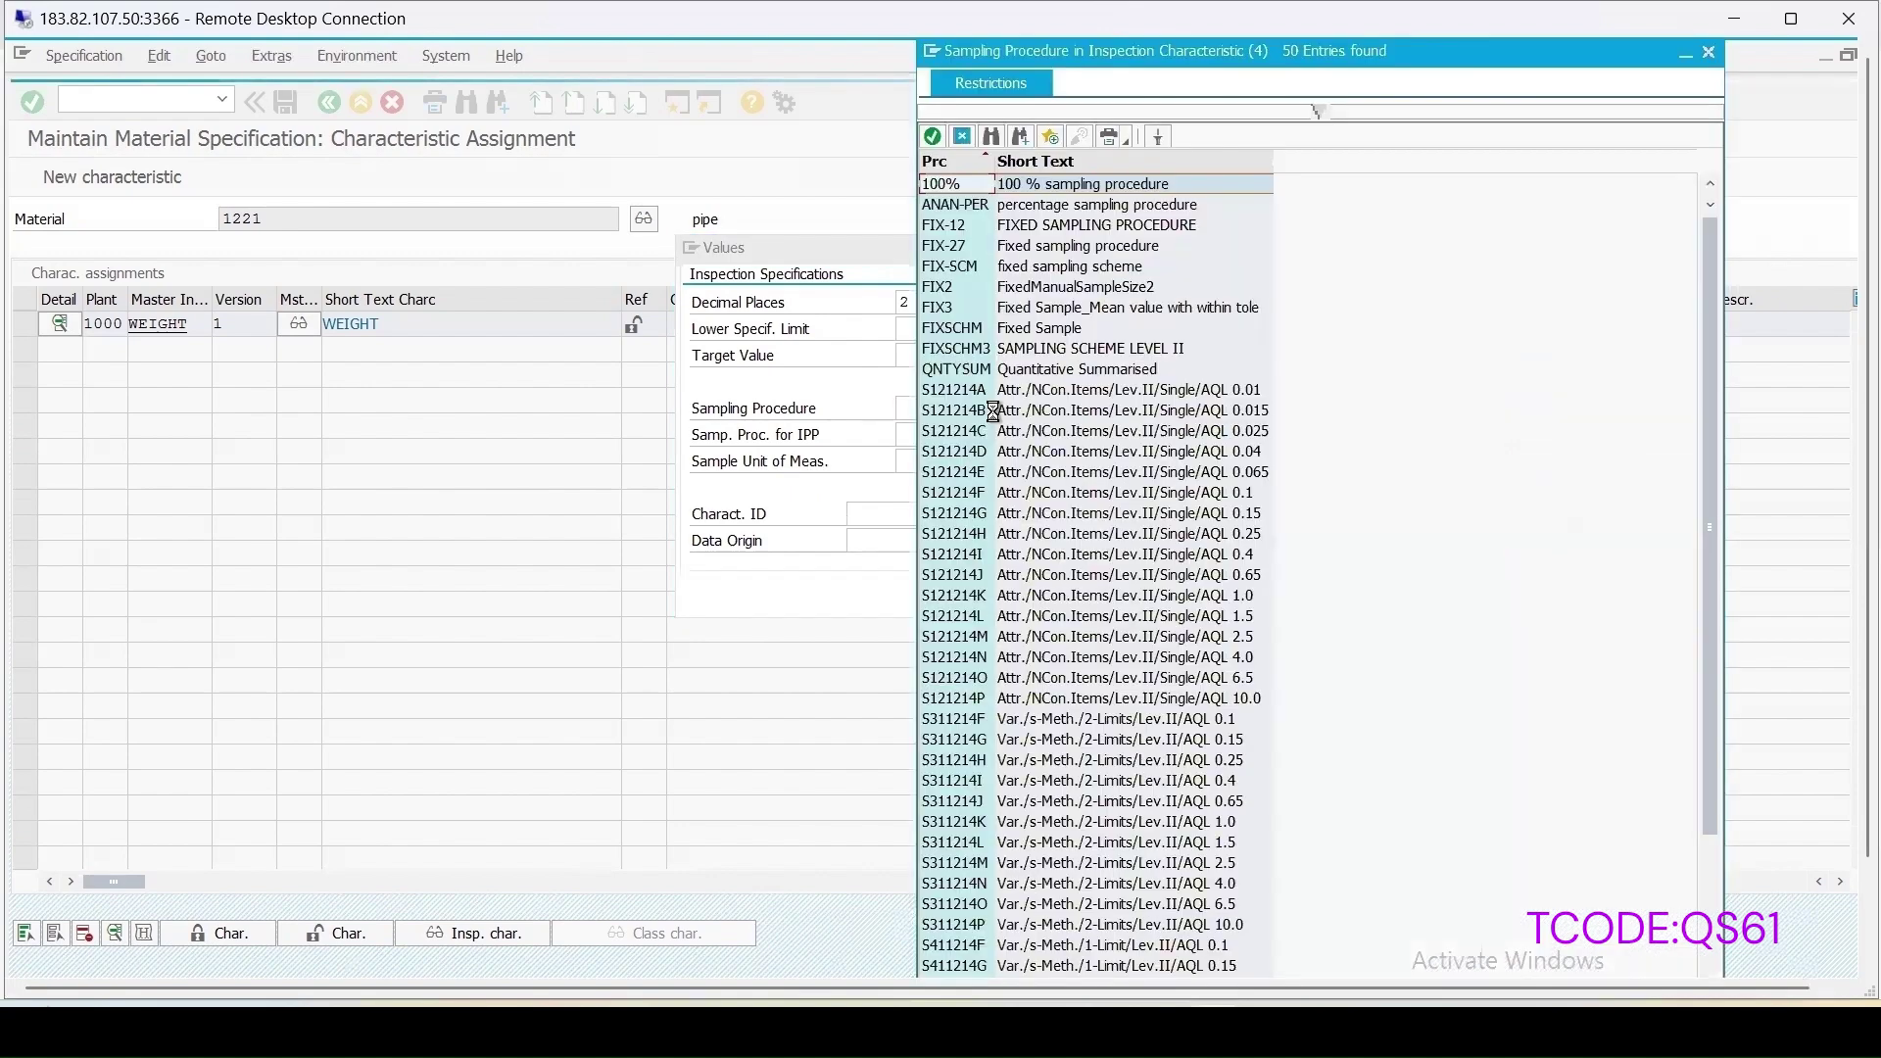
scroll(1108, 602, down, 3)
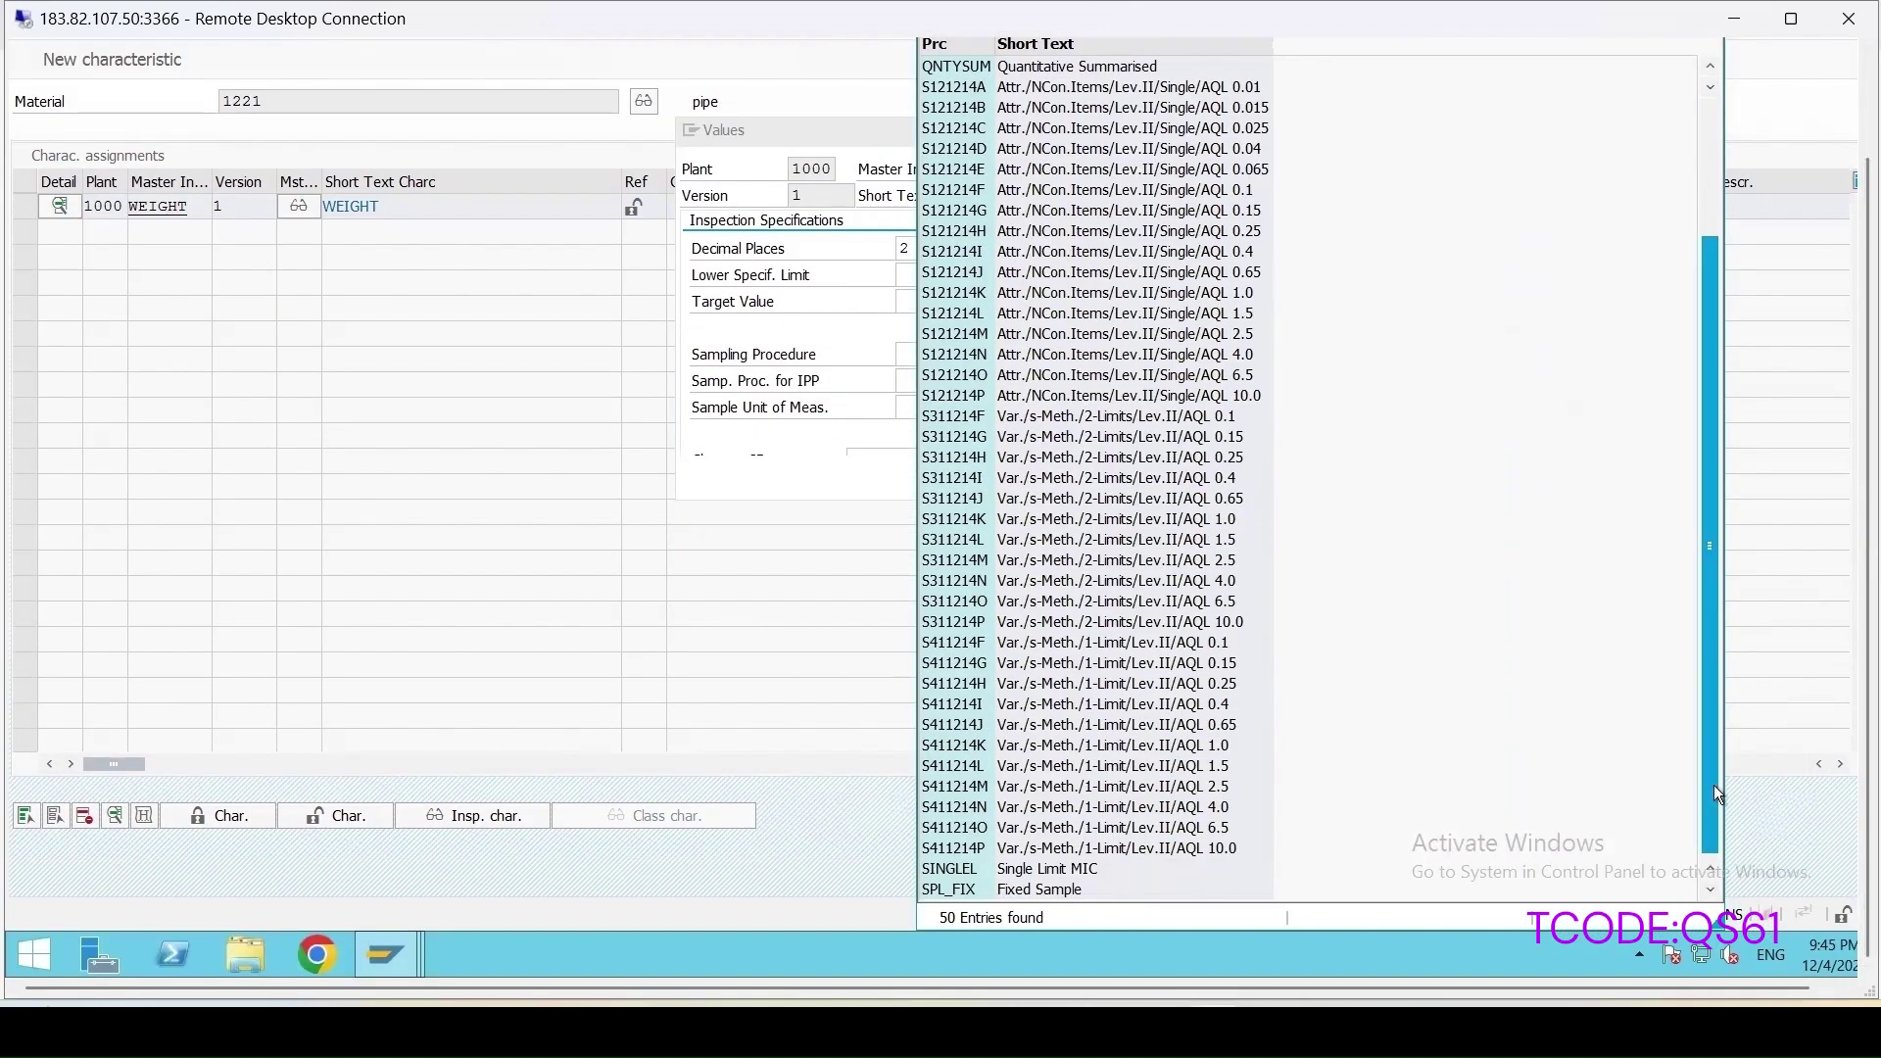
double_click(1054, 889)
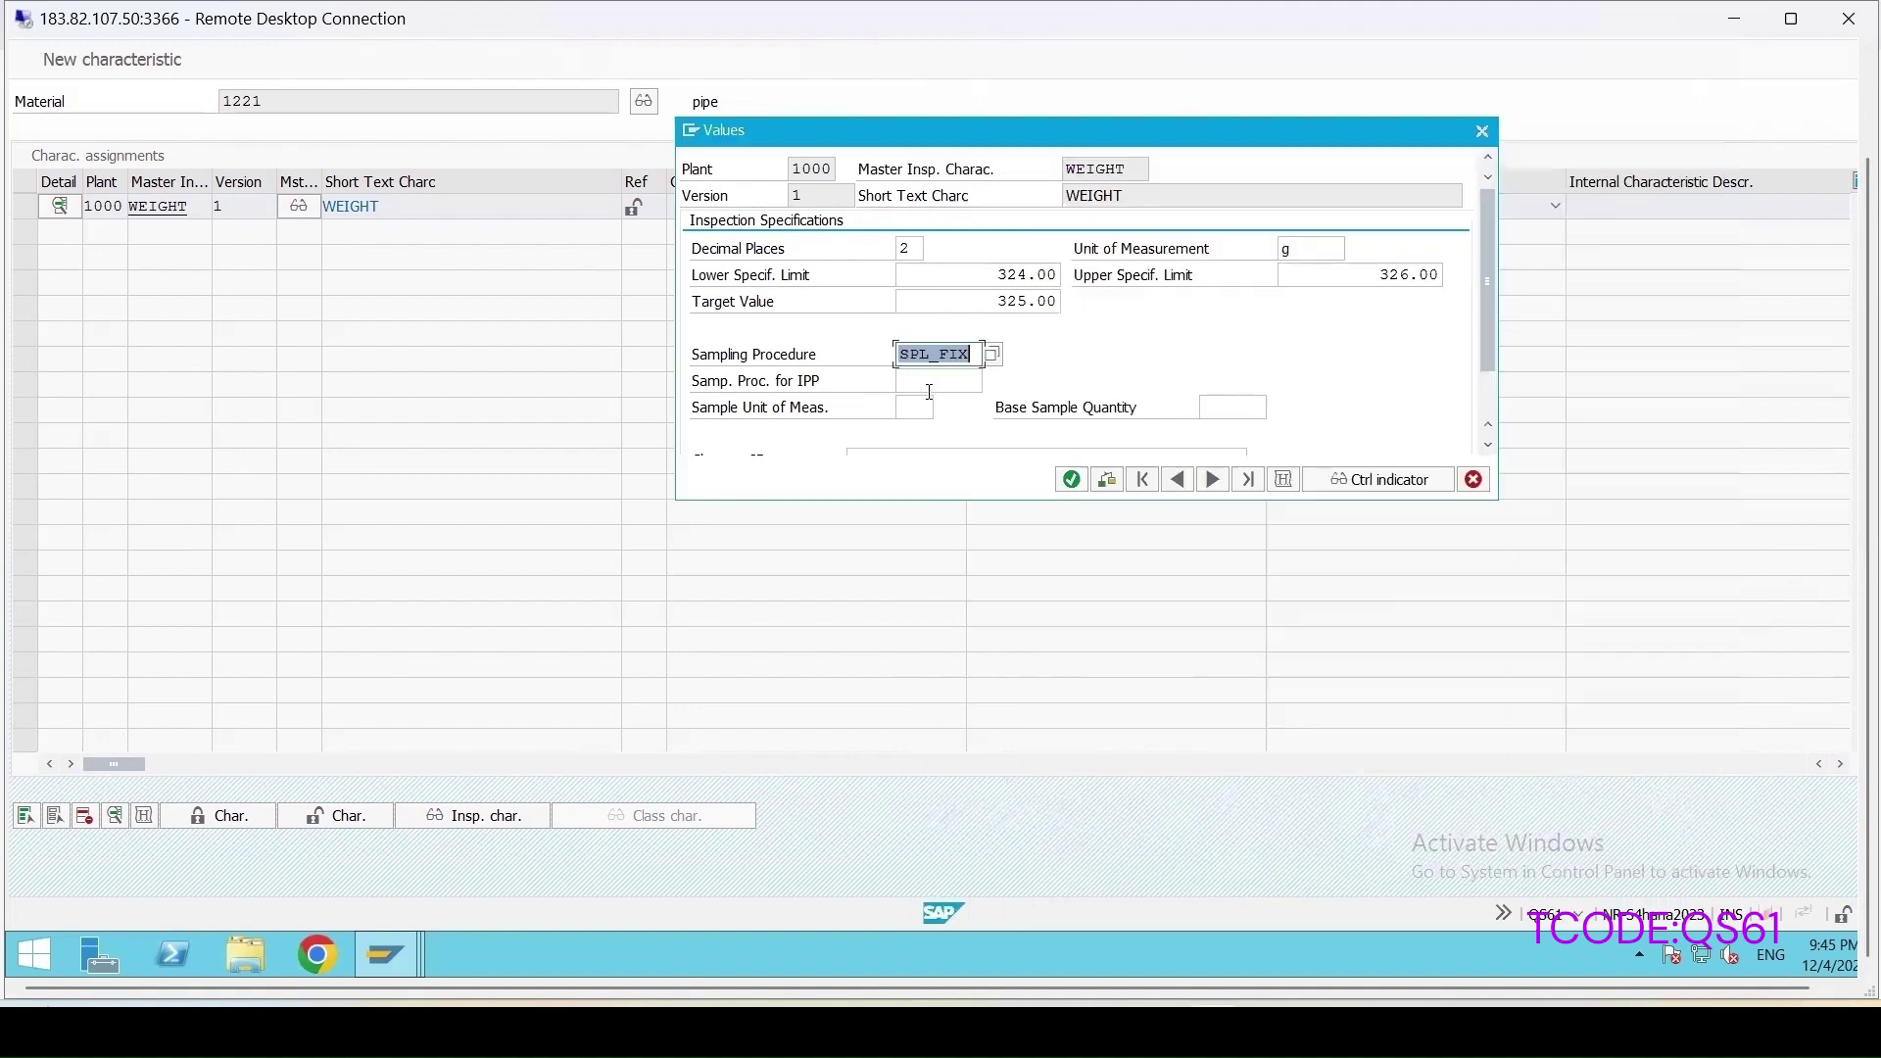
key(Return)
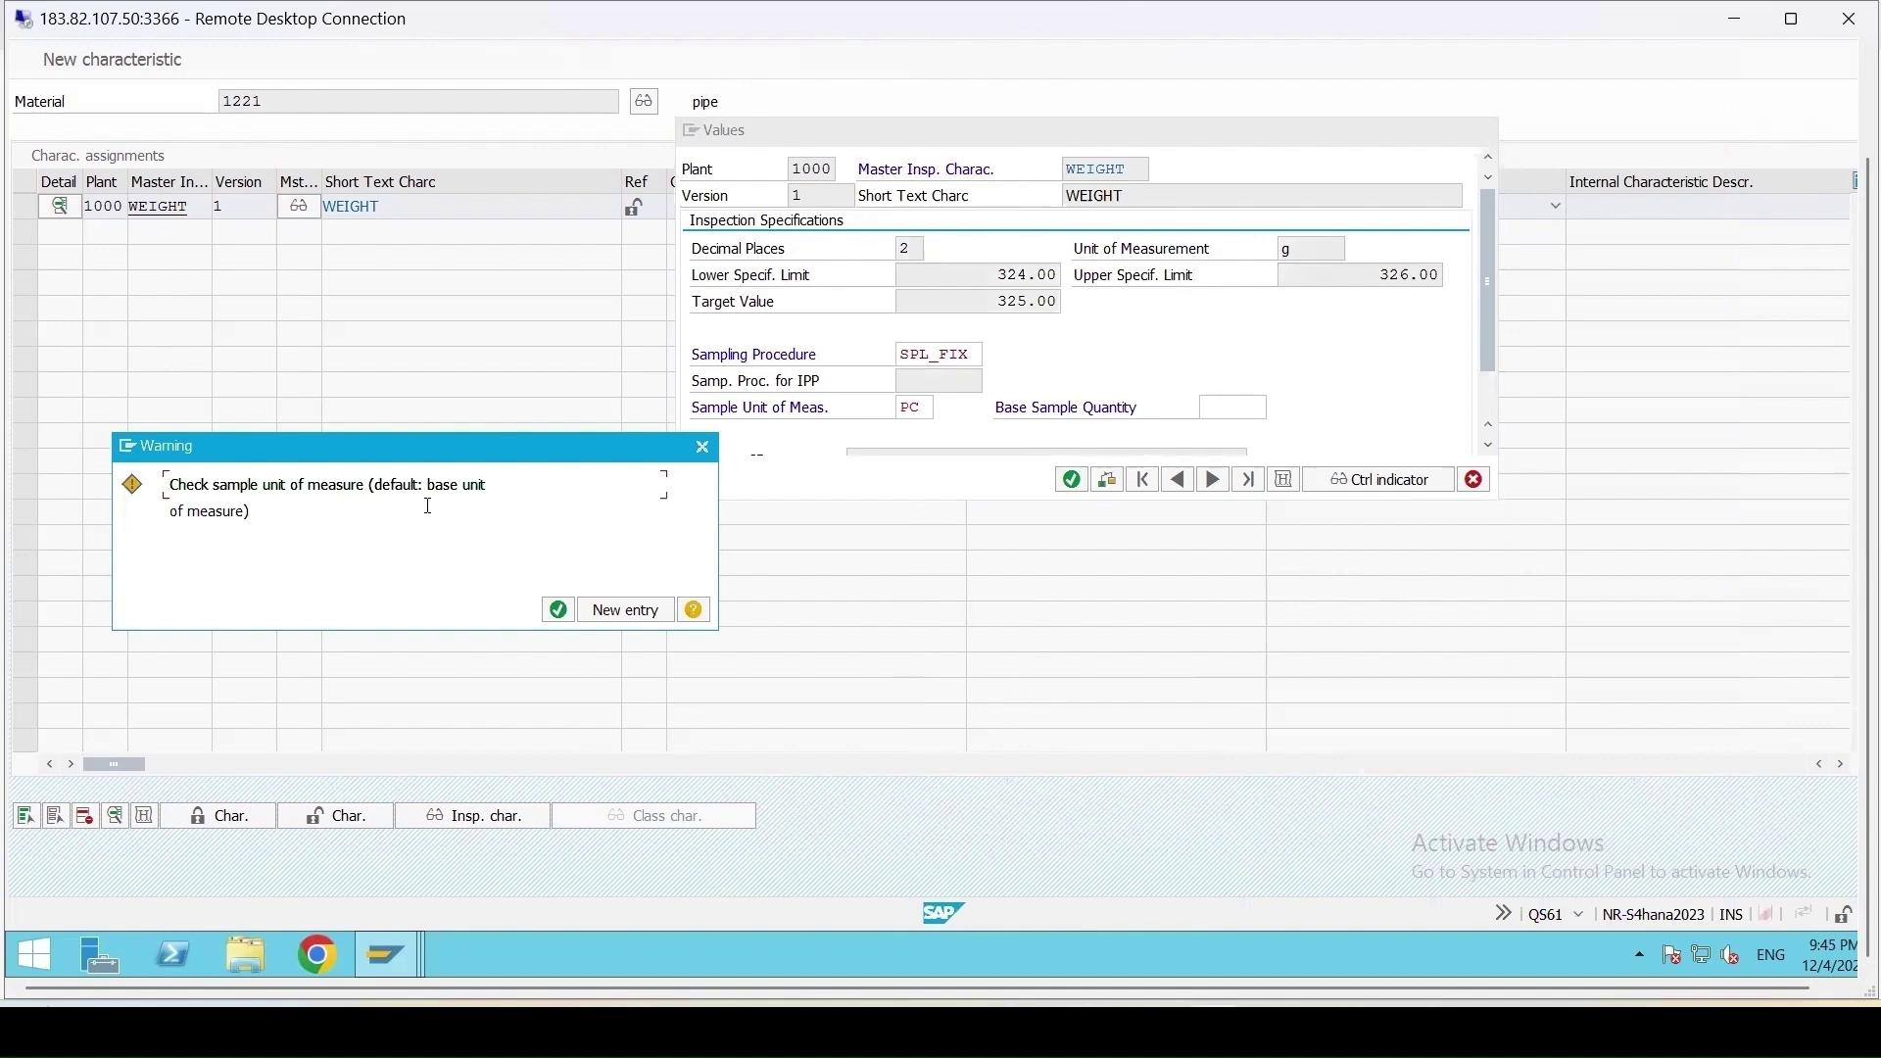
click(559, 613)
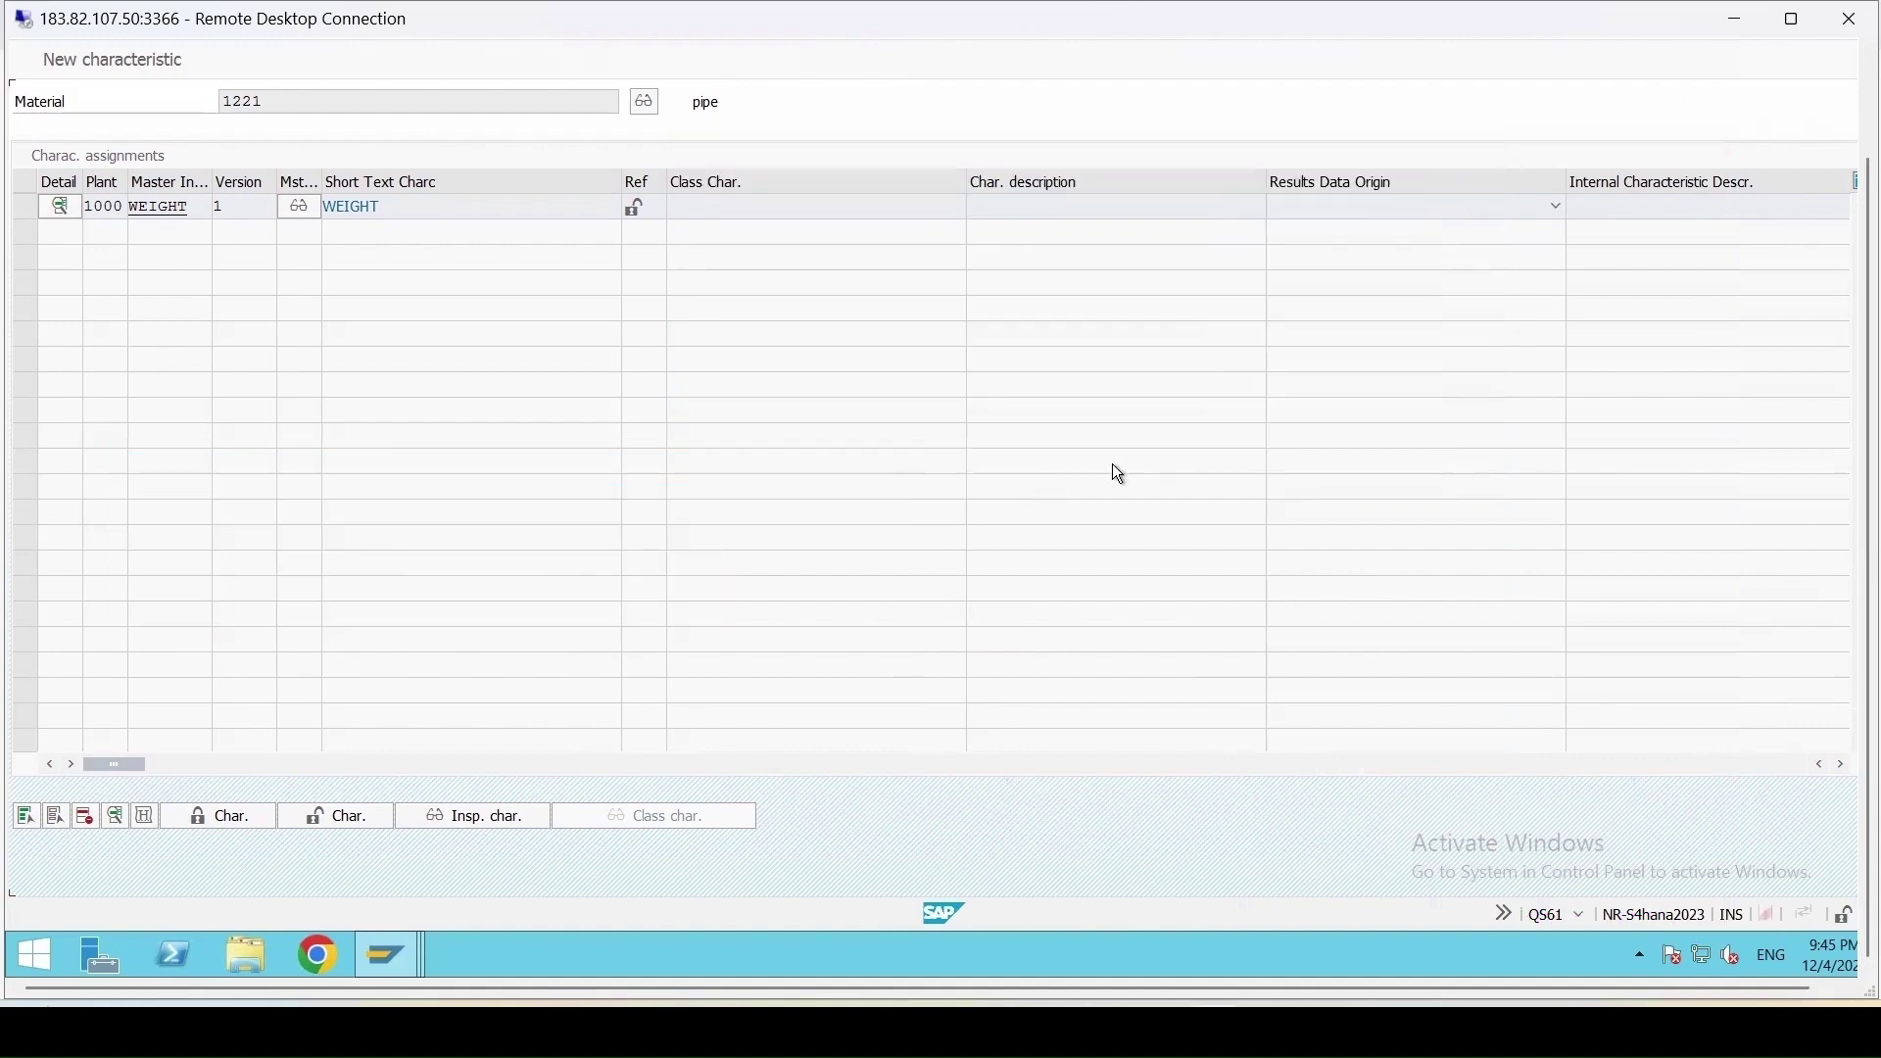
- Recheck WEIGHT's value details and save the material specification for 1221
click(60, 206)
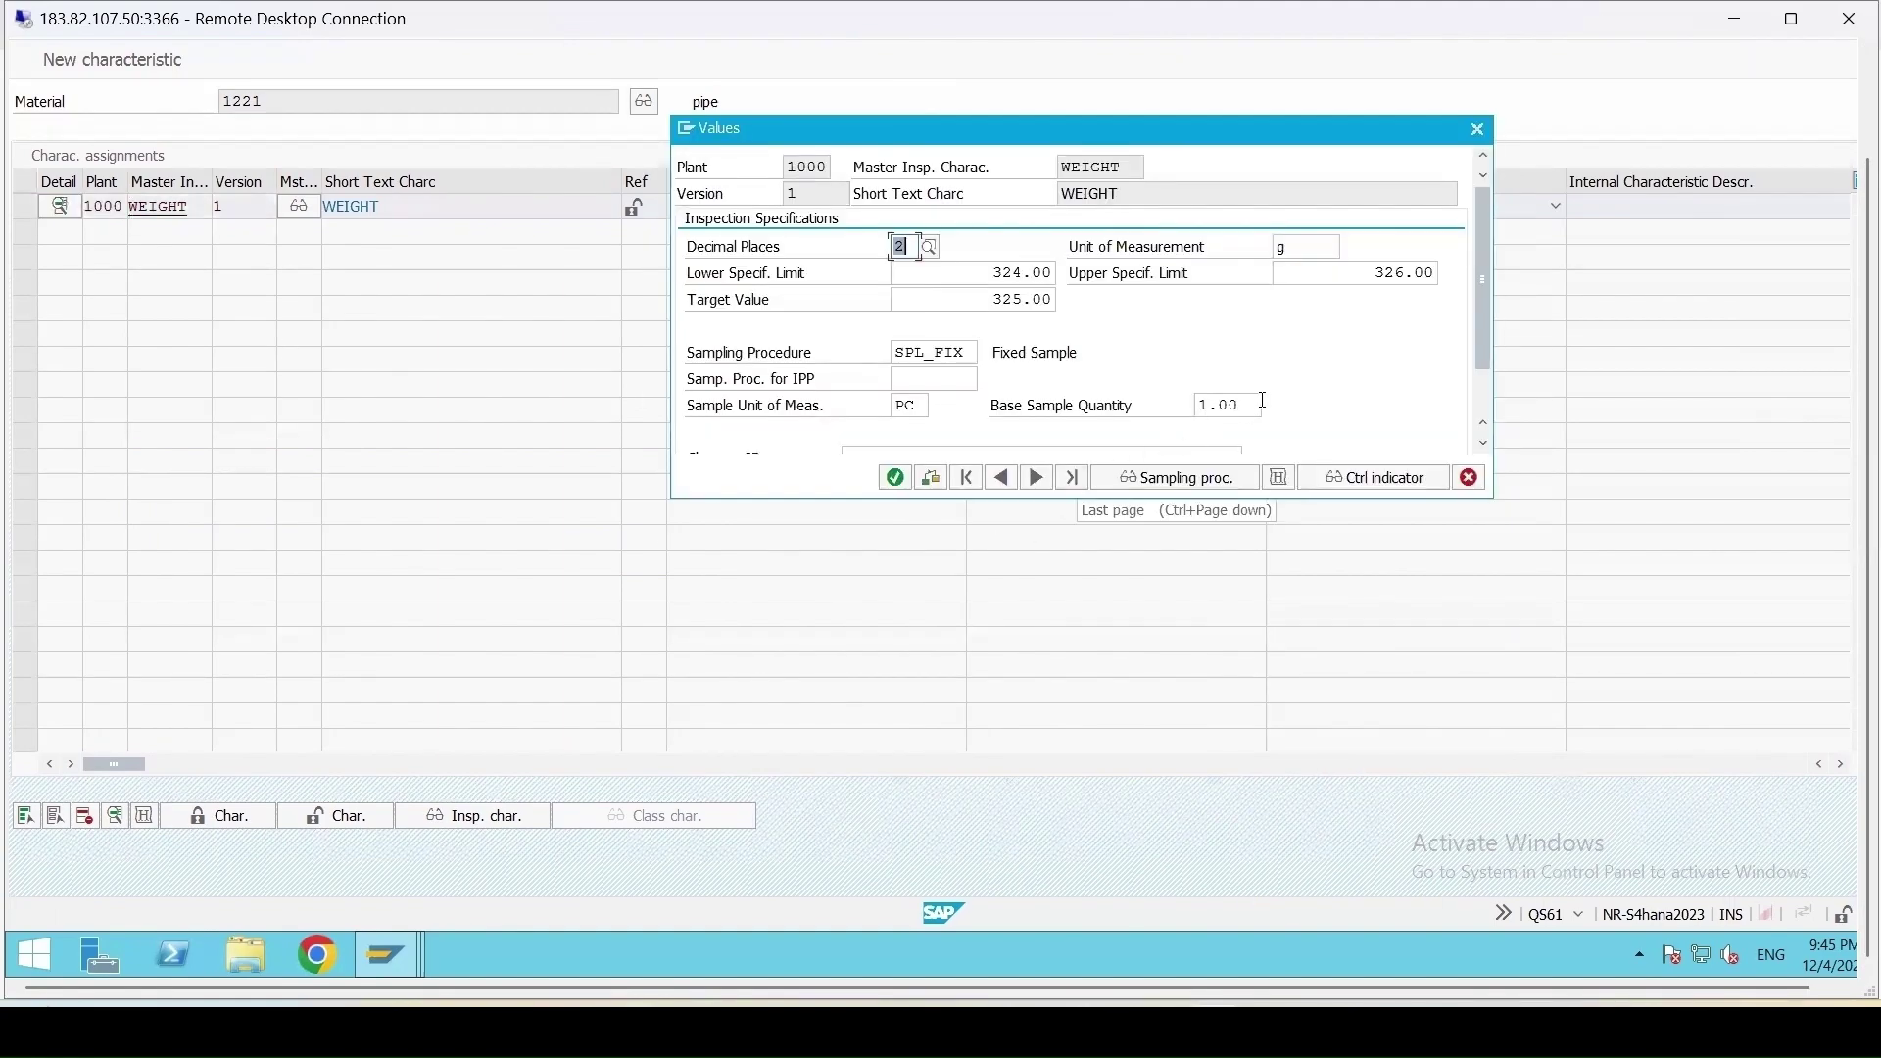
scroll(1056, 369, down, 2)
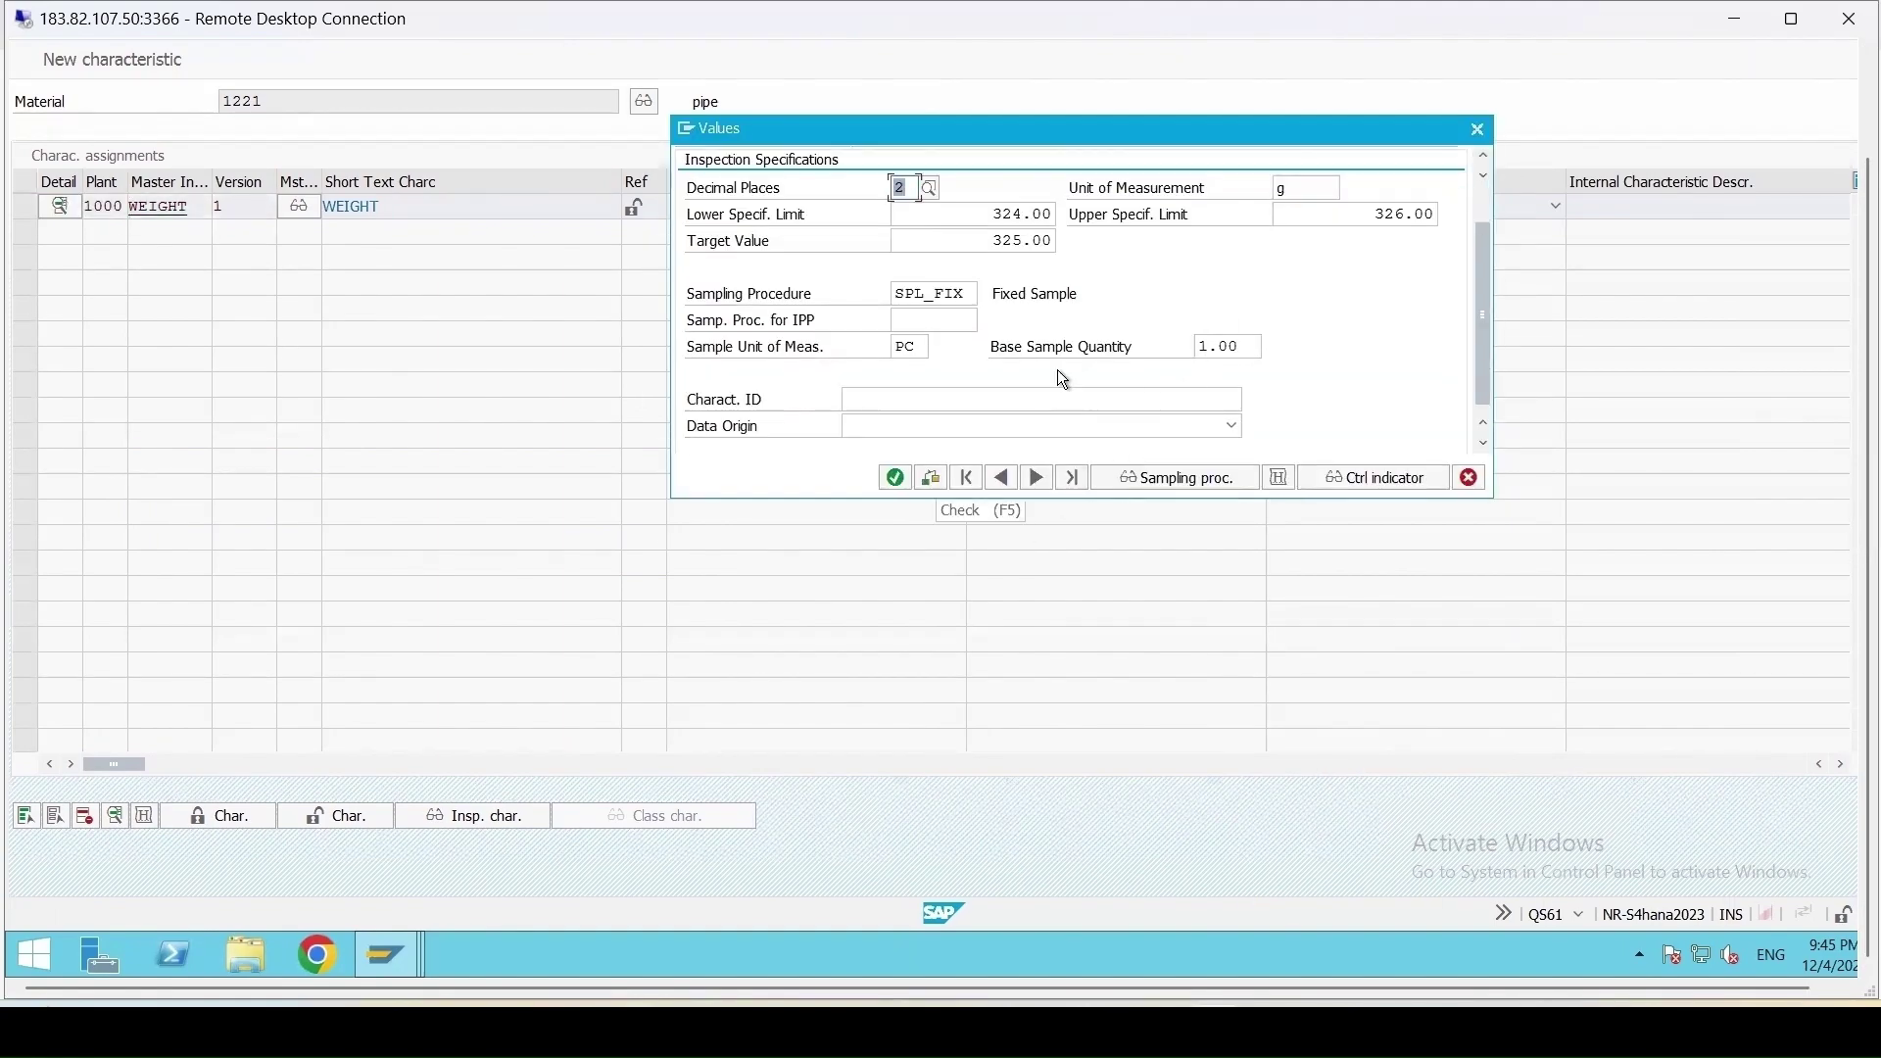
click(892, 483)
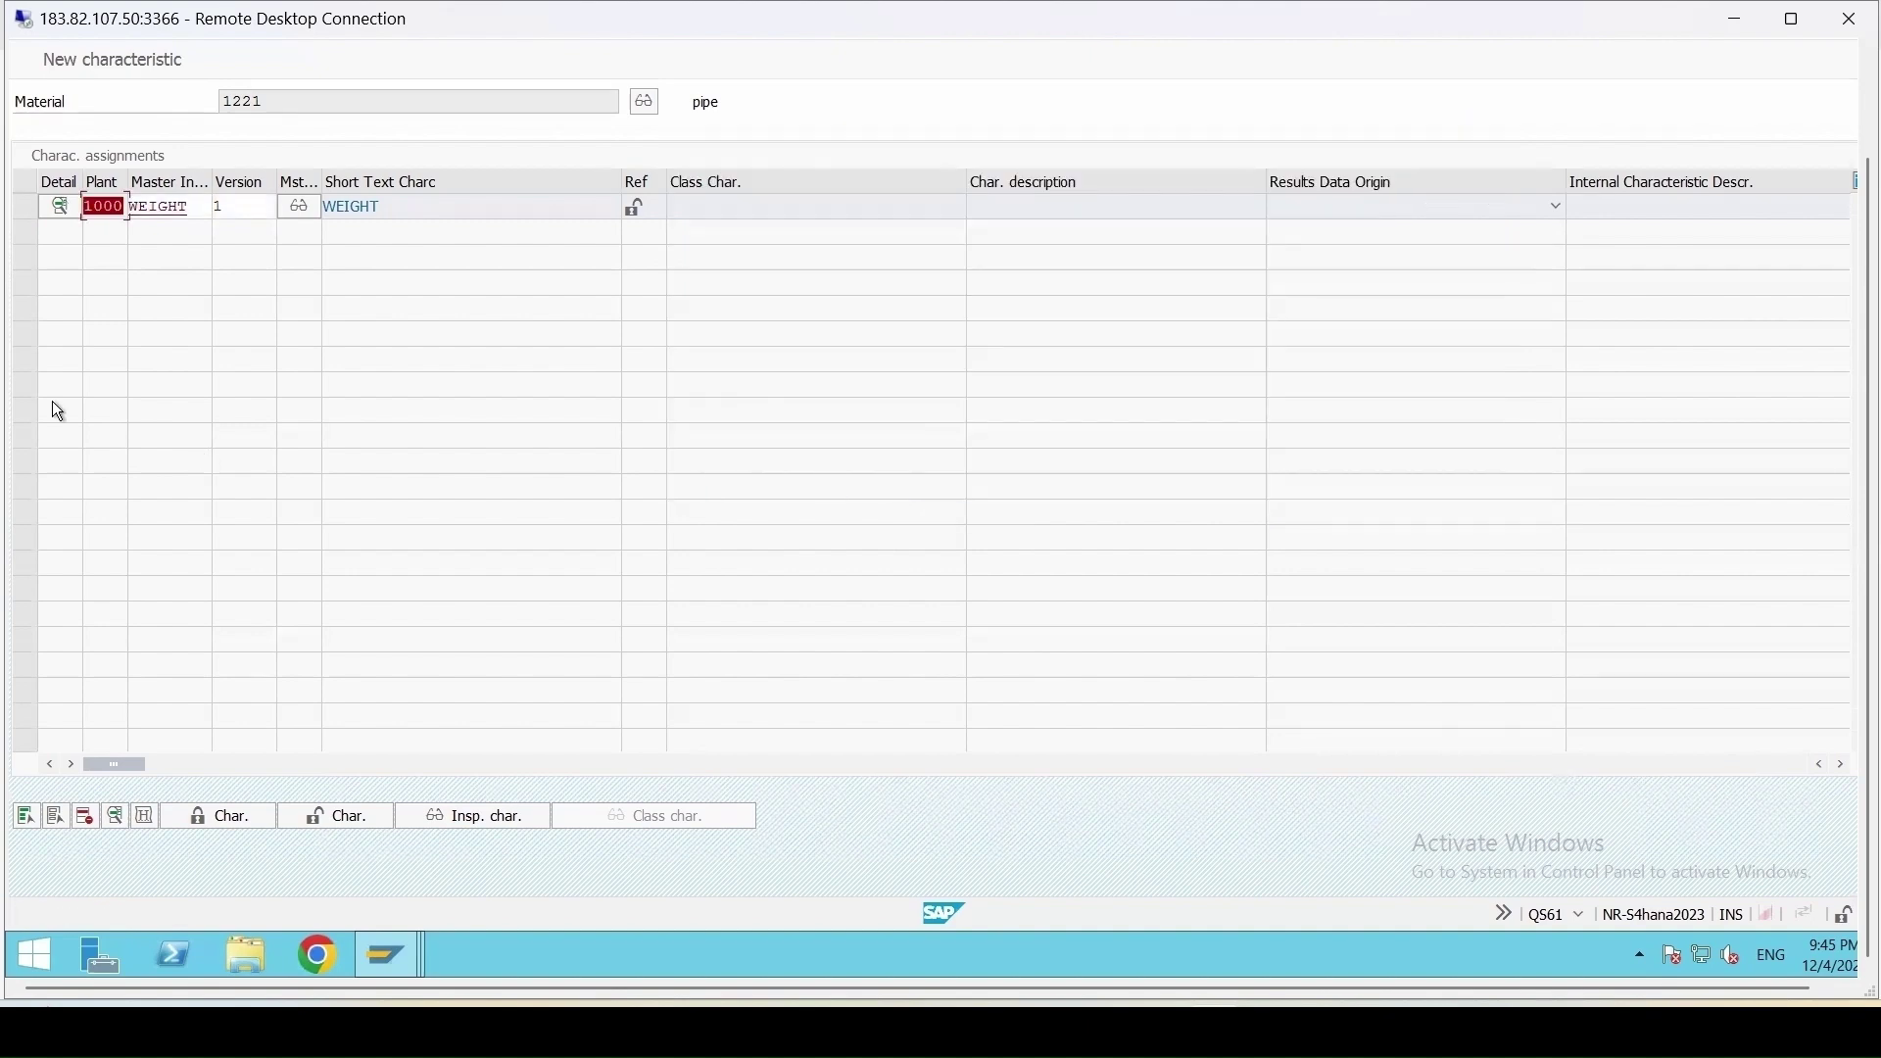
drag(1858, 603, 1778, 257)
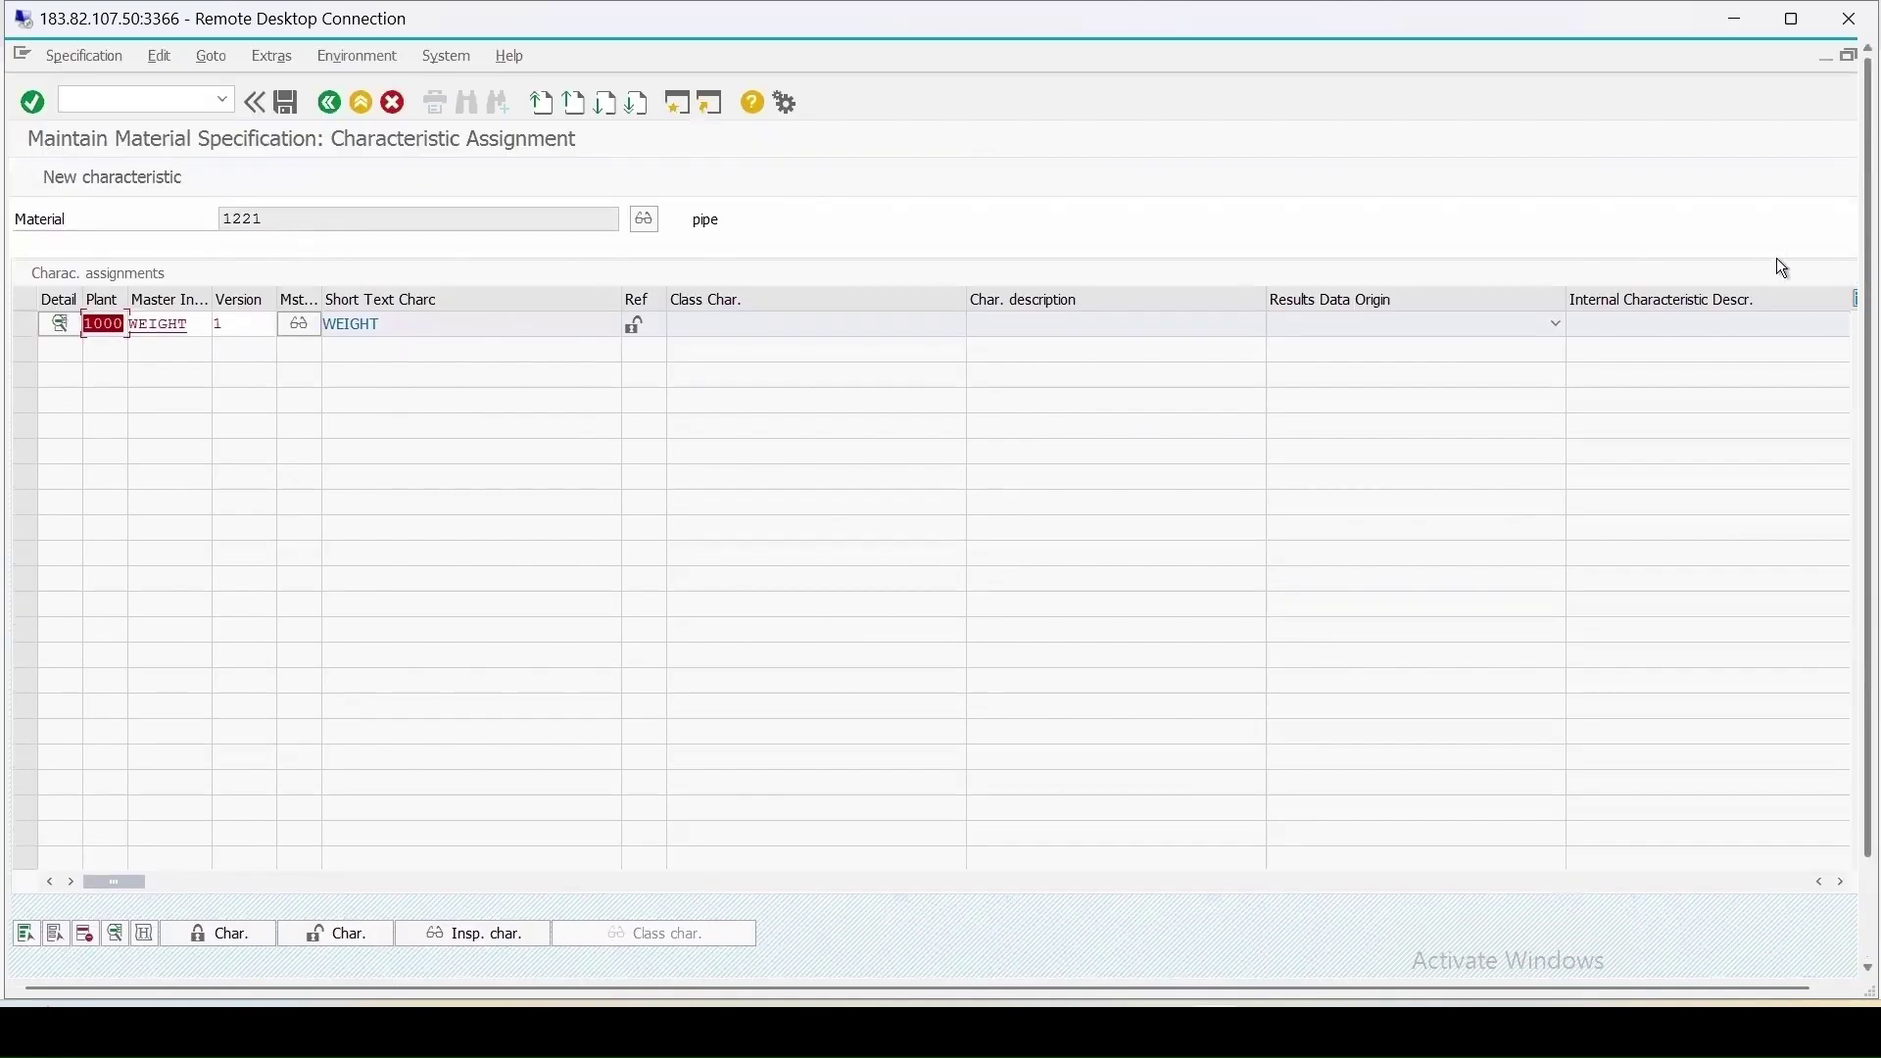
click(287, 105)
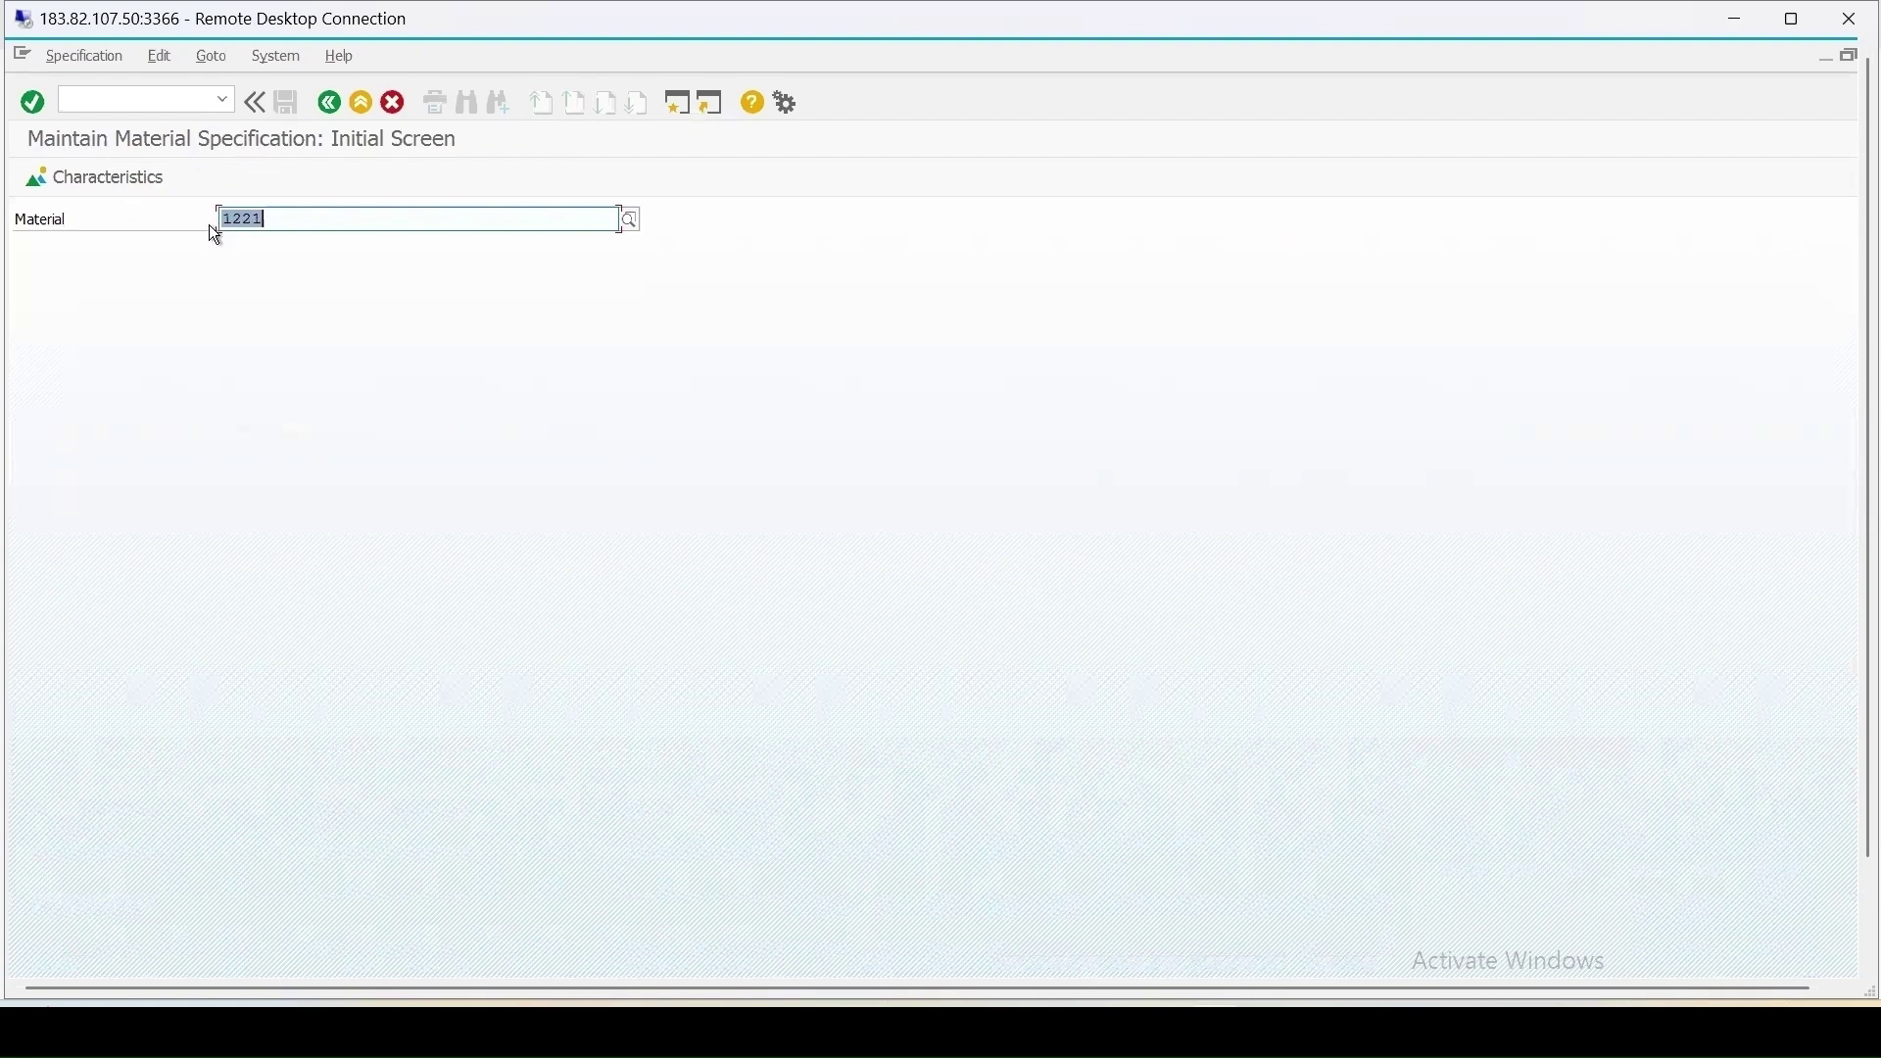
- Start manual inspection lot creation with QA01 for material 1221 in plant 1000
key(ctrl+slash)
text(/n)
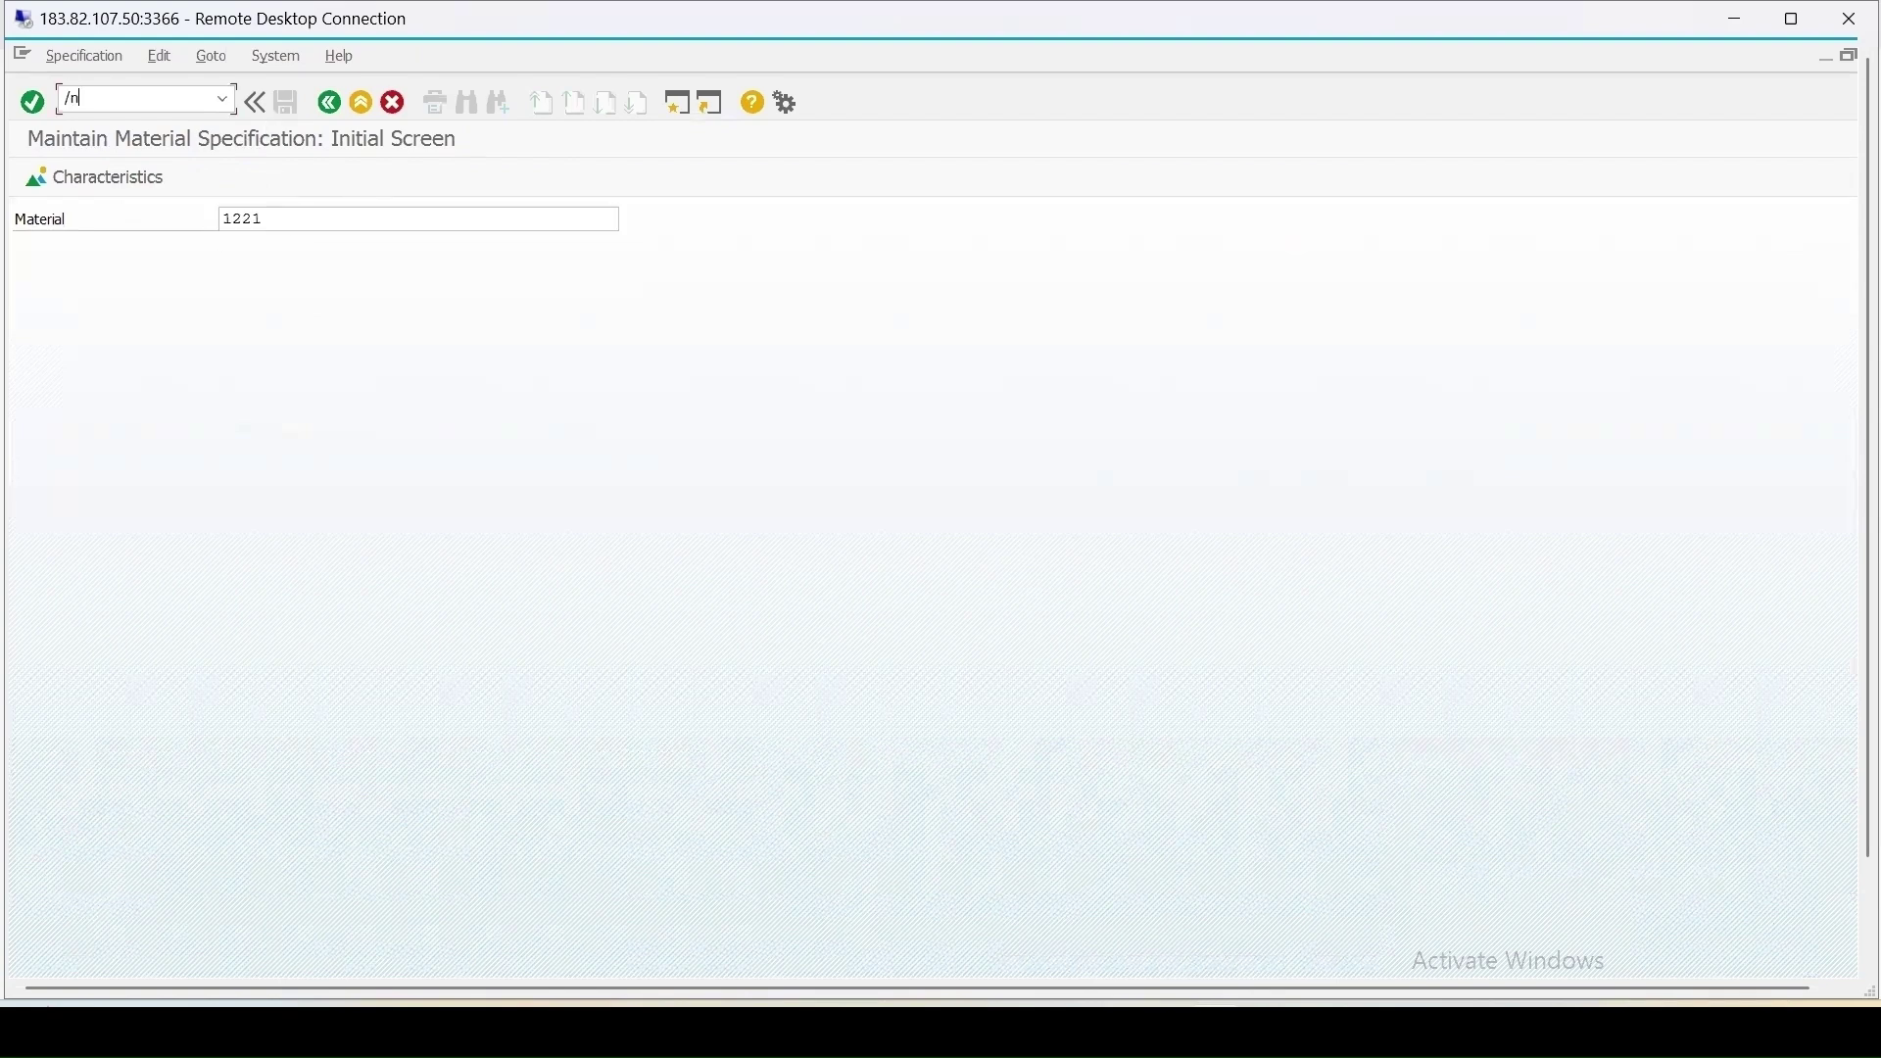
text(qa01)
key(Return)
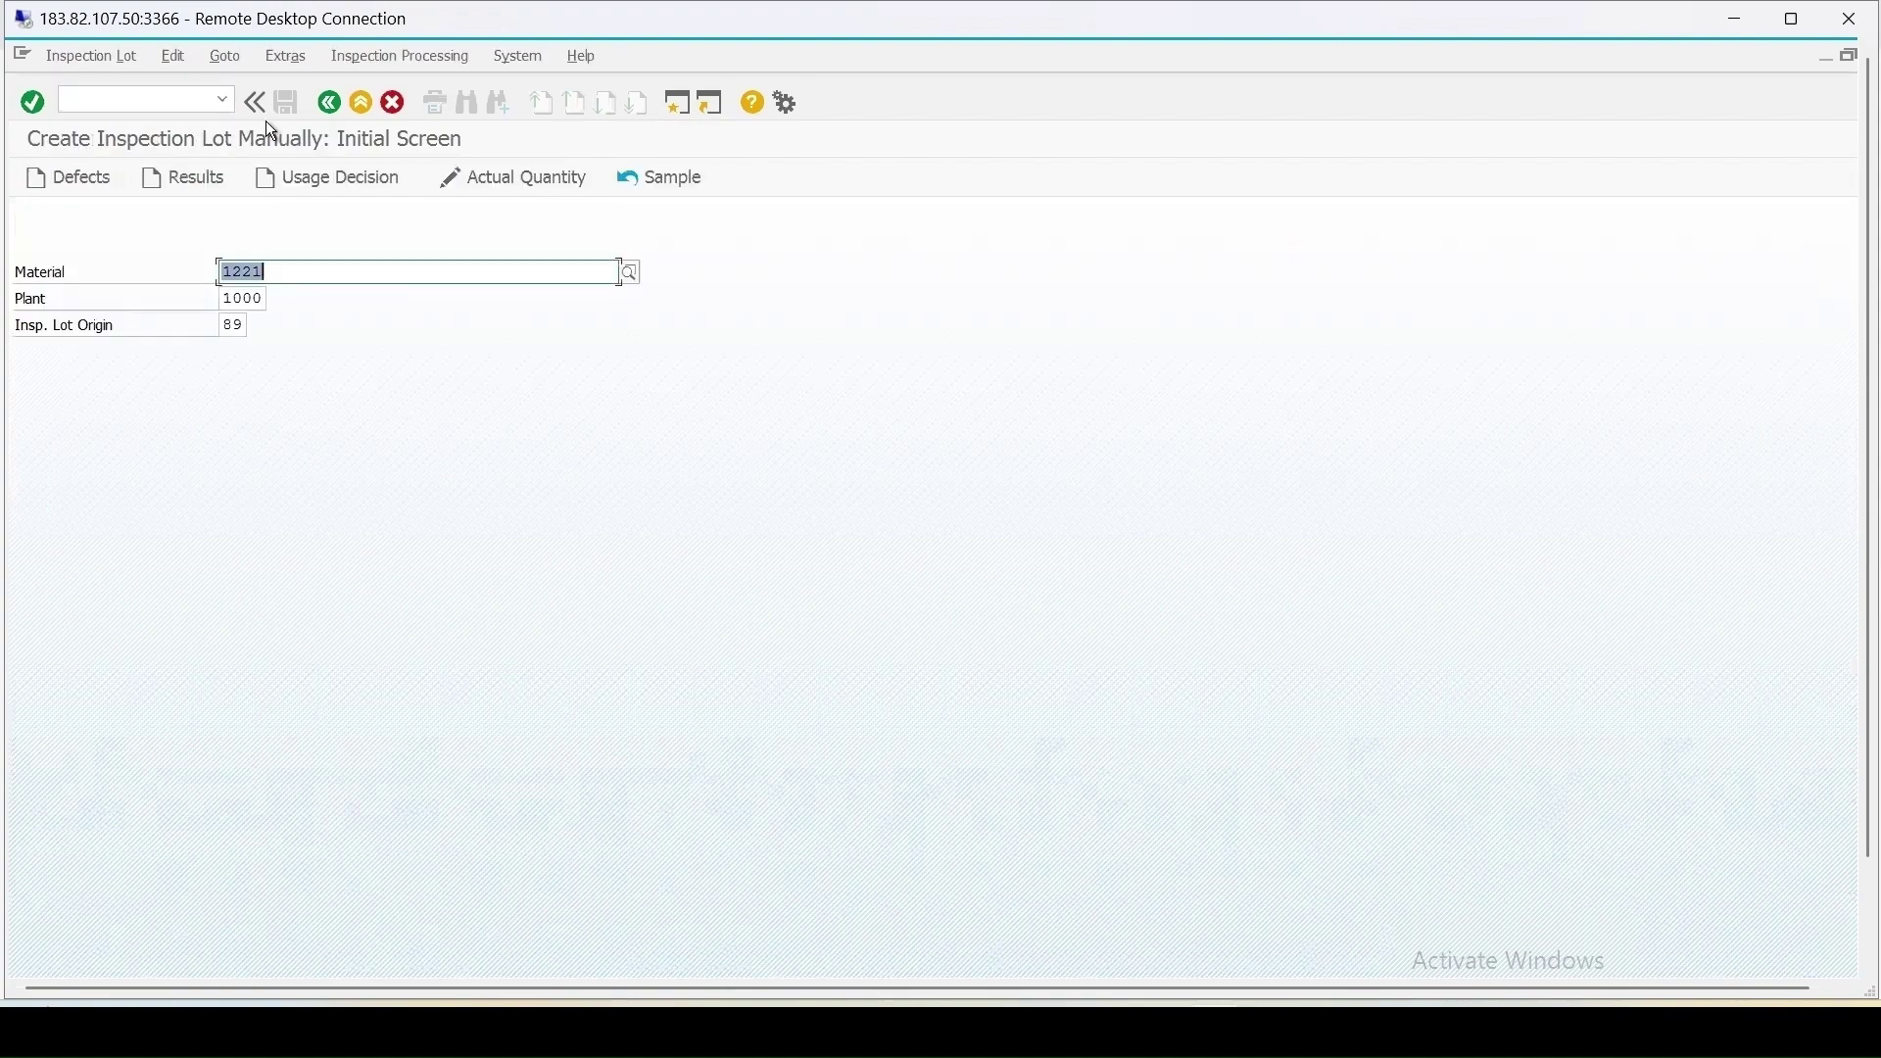
key(Return)
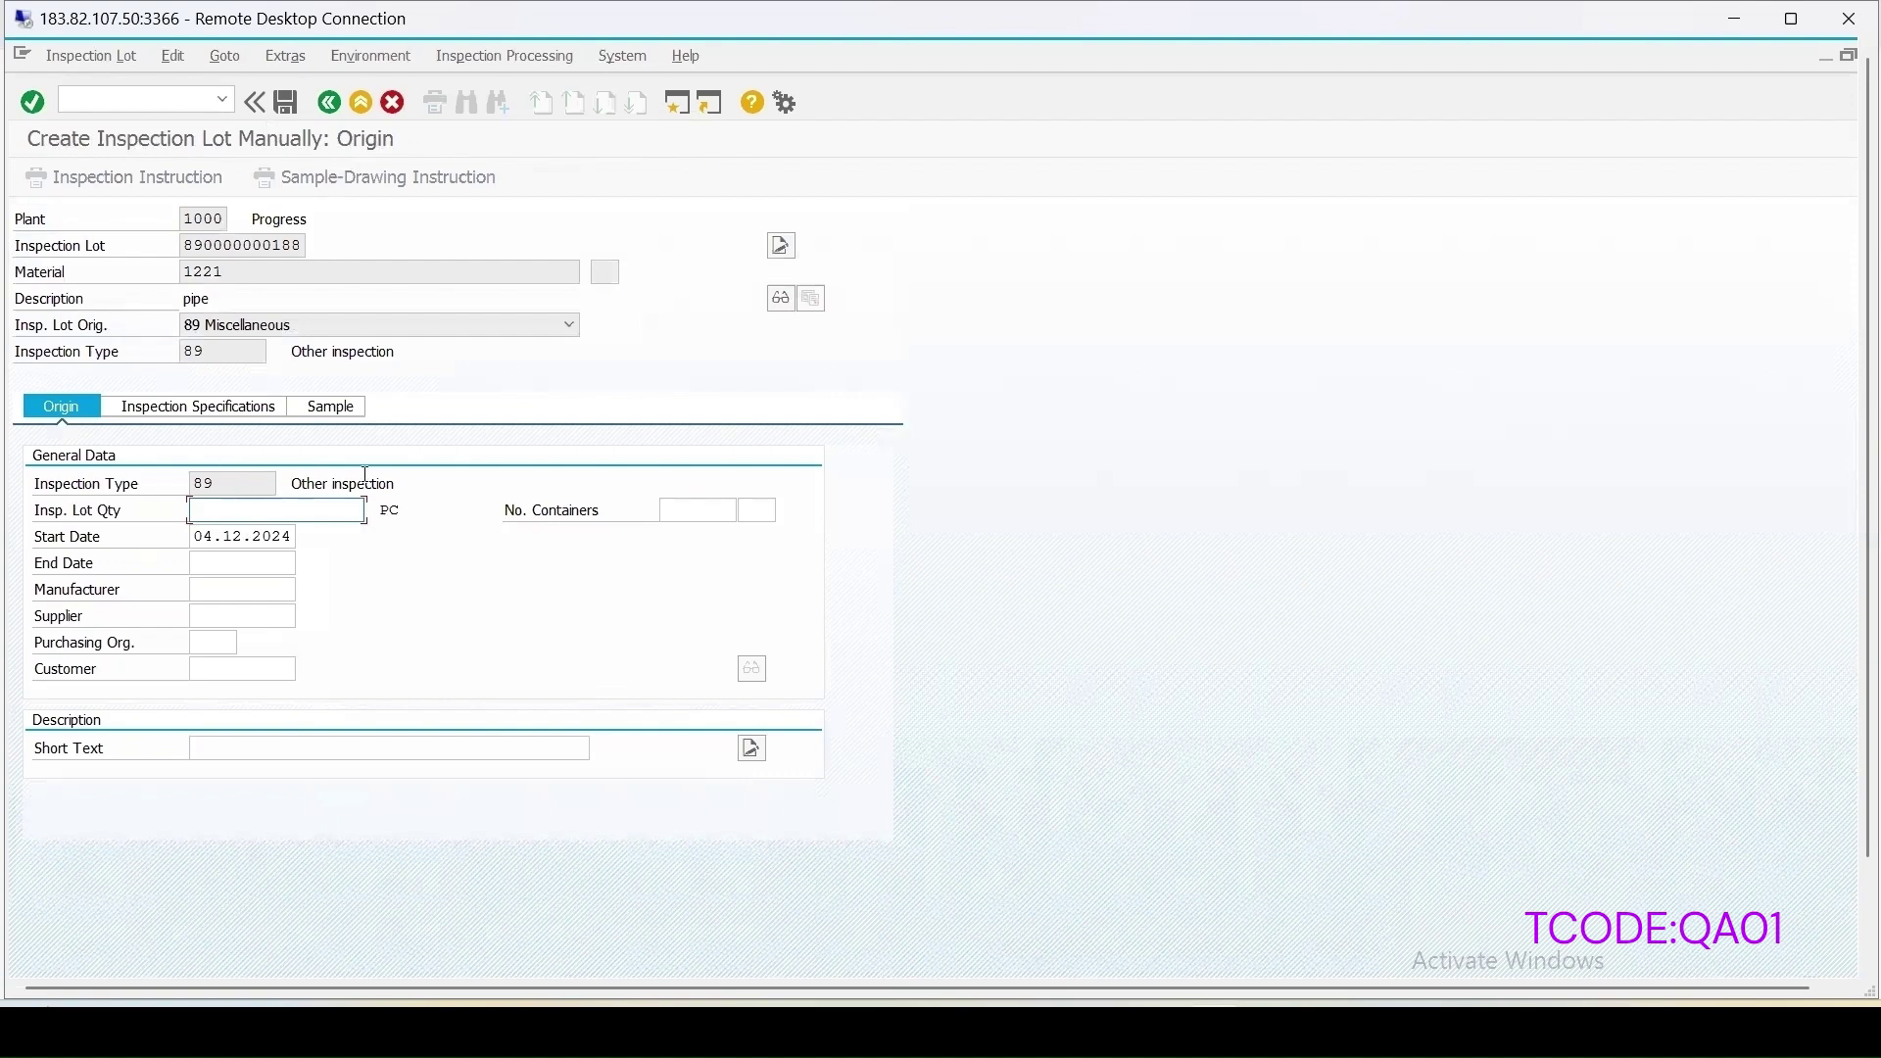
- Set the inspection lot quantity to 15 pieces and save the lot
text(15)
key(Return)
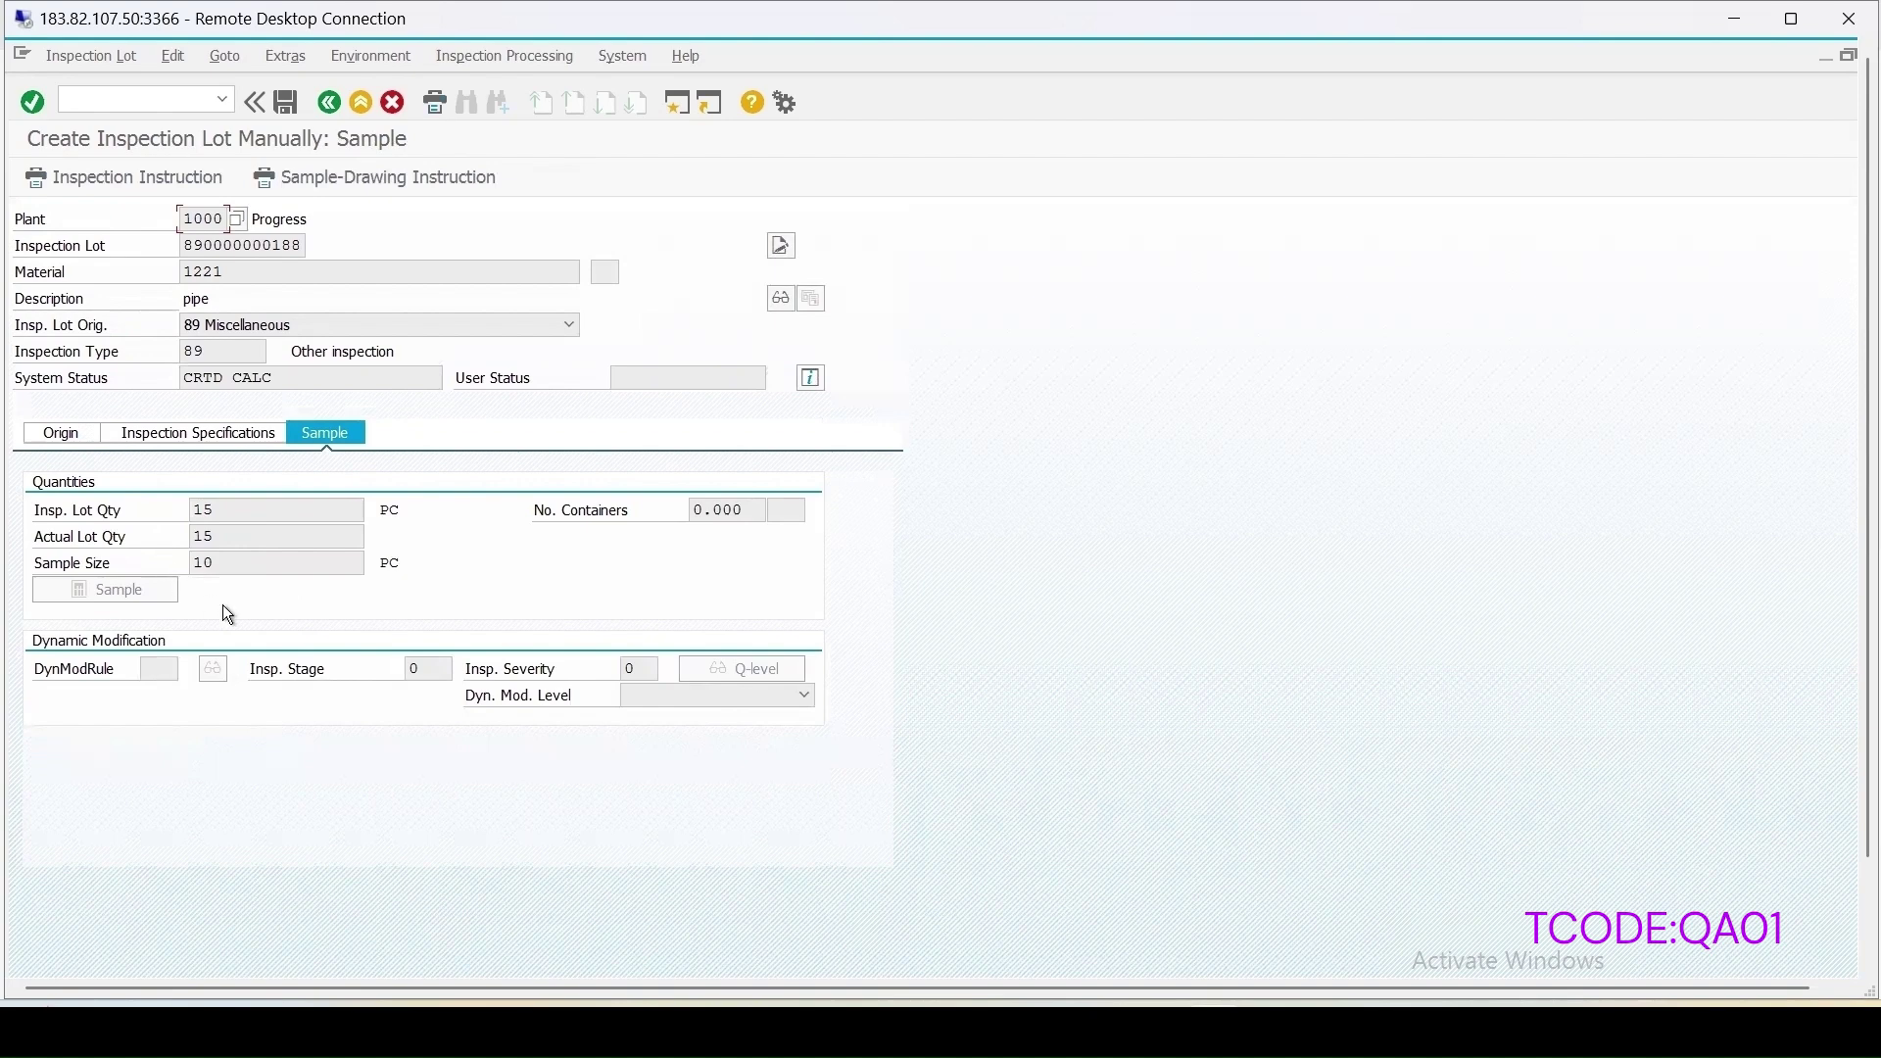
click(287, 104)
click(195, 176)
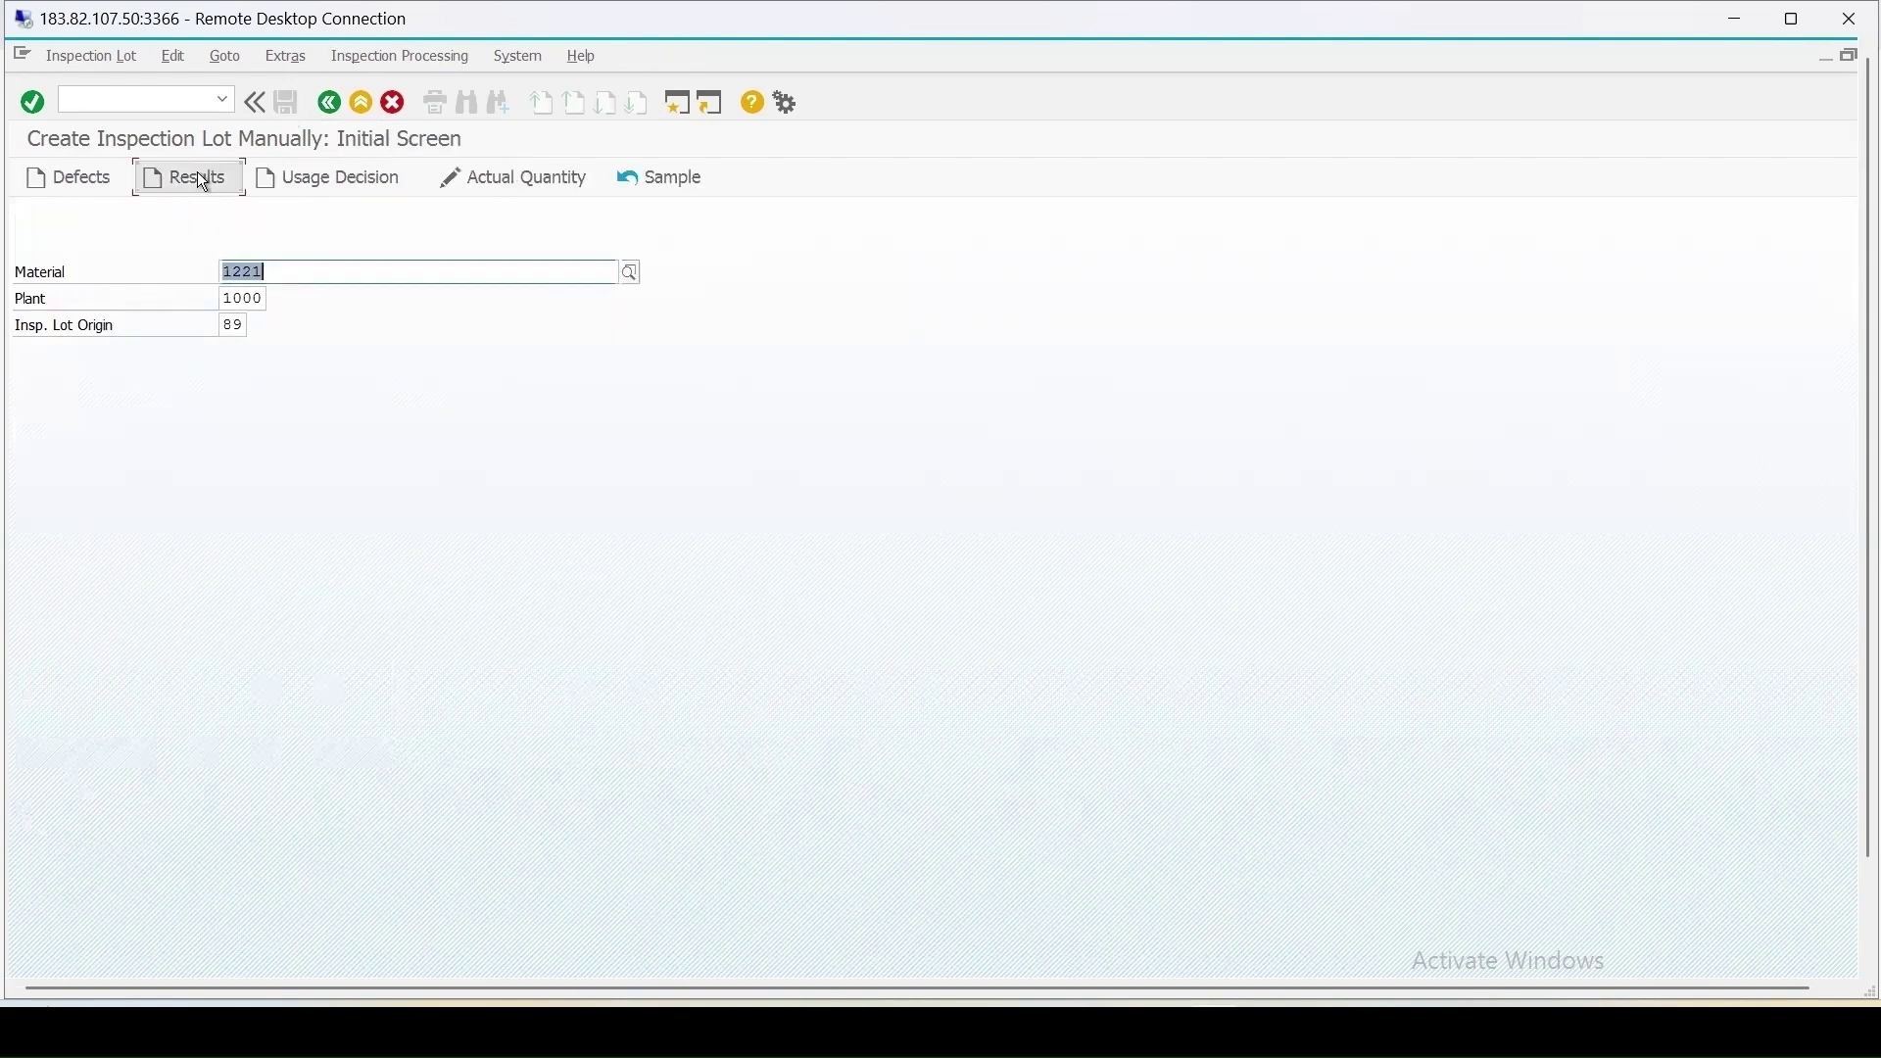
- Show WEIGHT's single-value rows, then open the lot's header in change mode to its inspection specifications
key(Return)
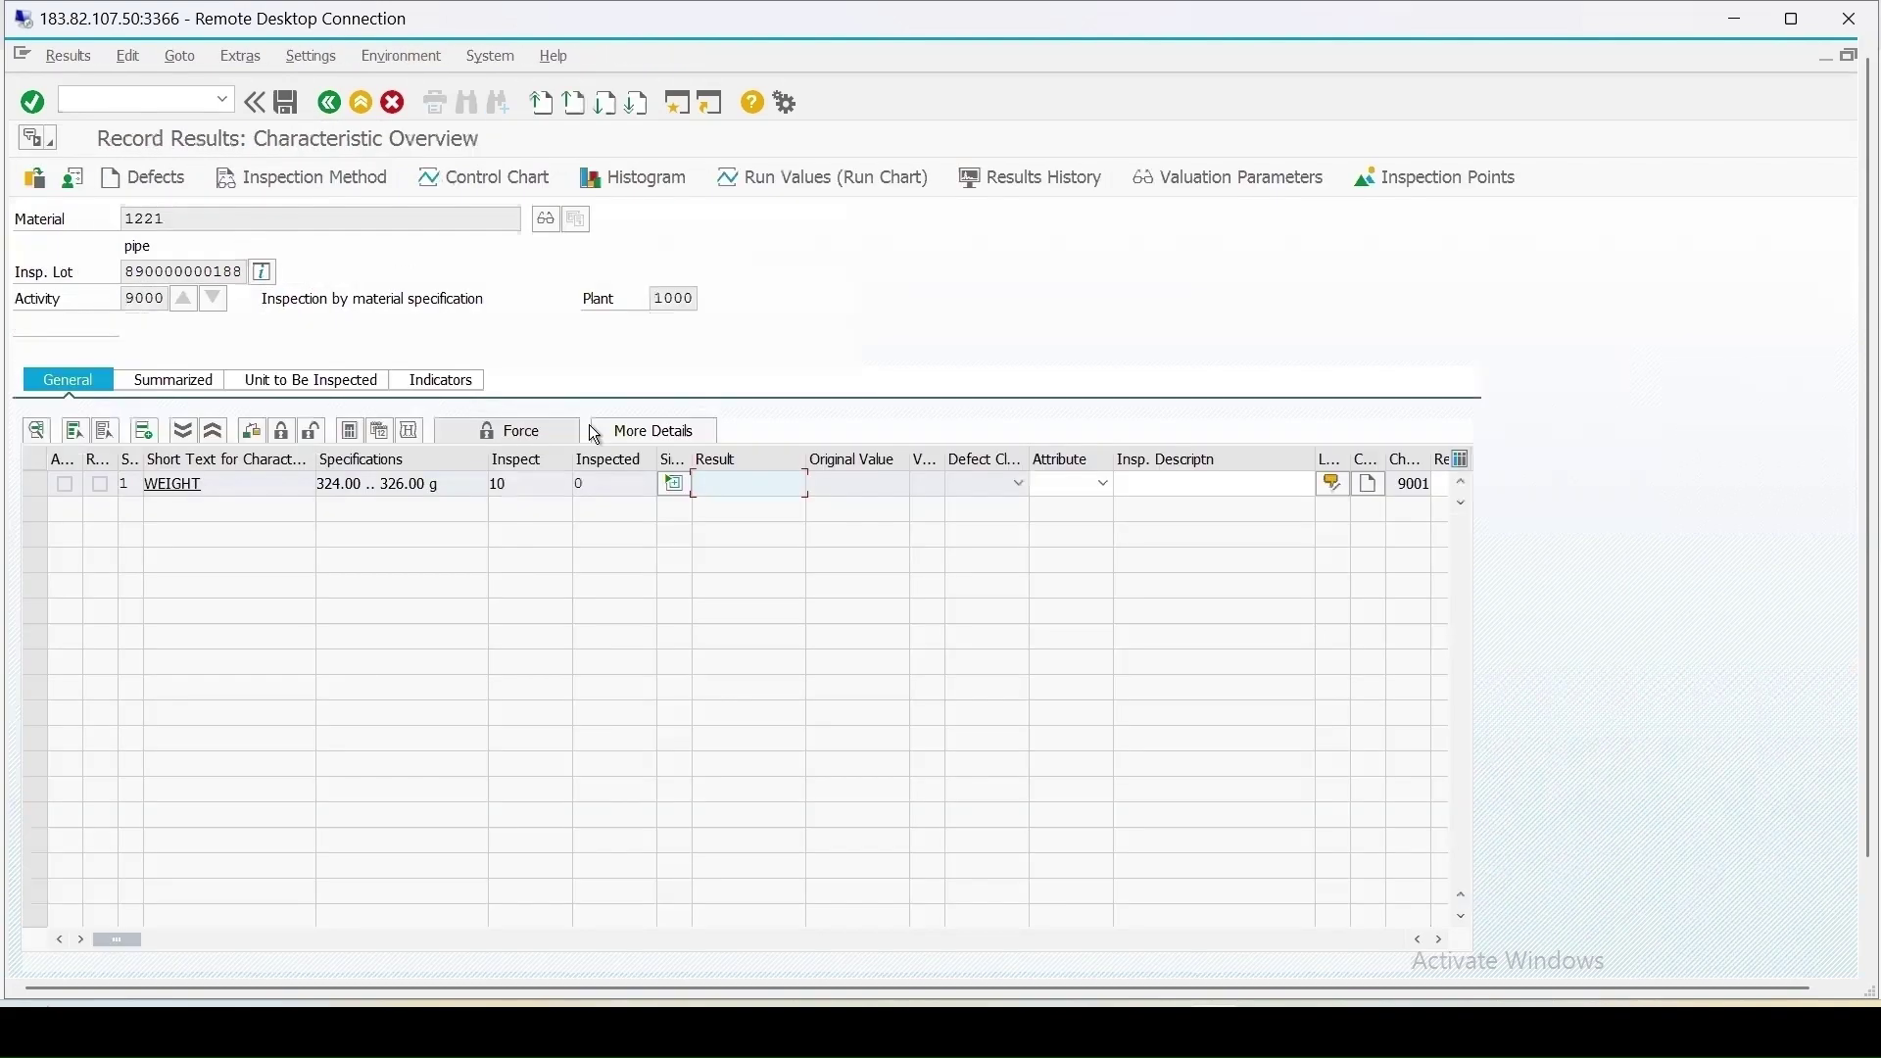
click(675, 484)
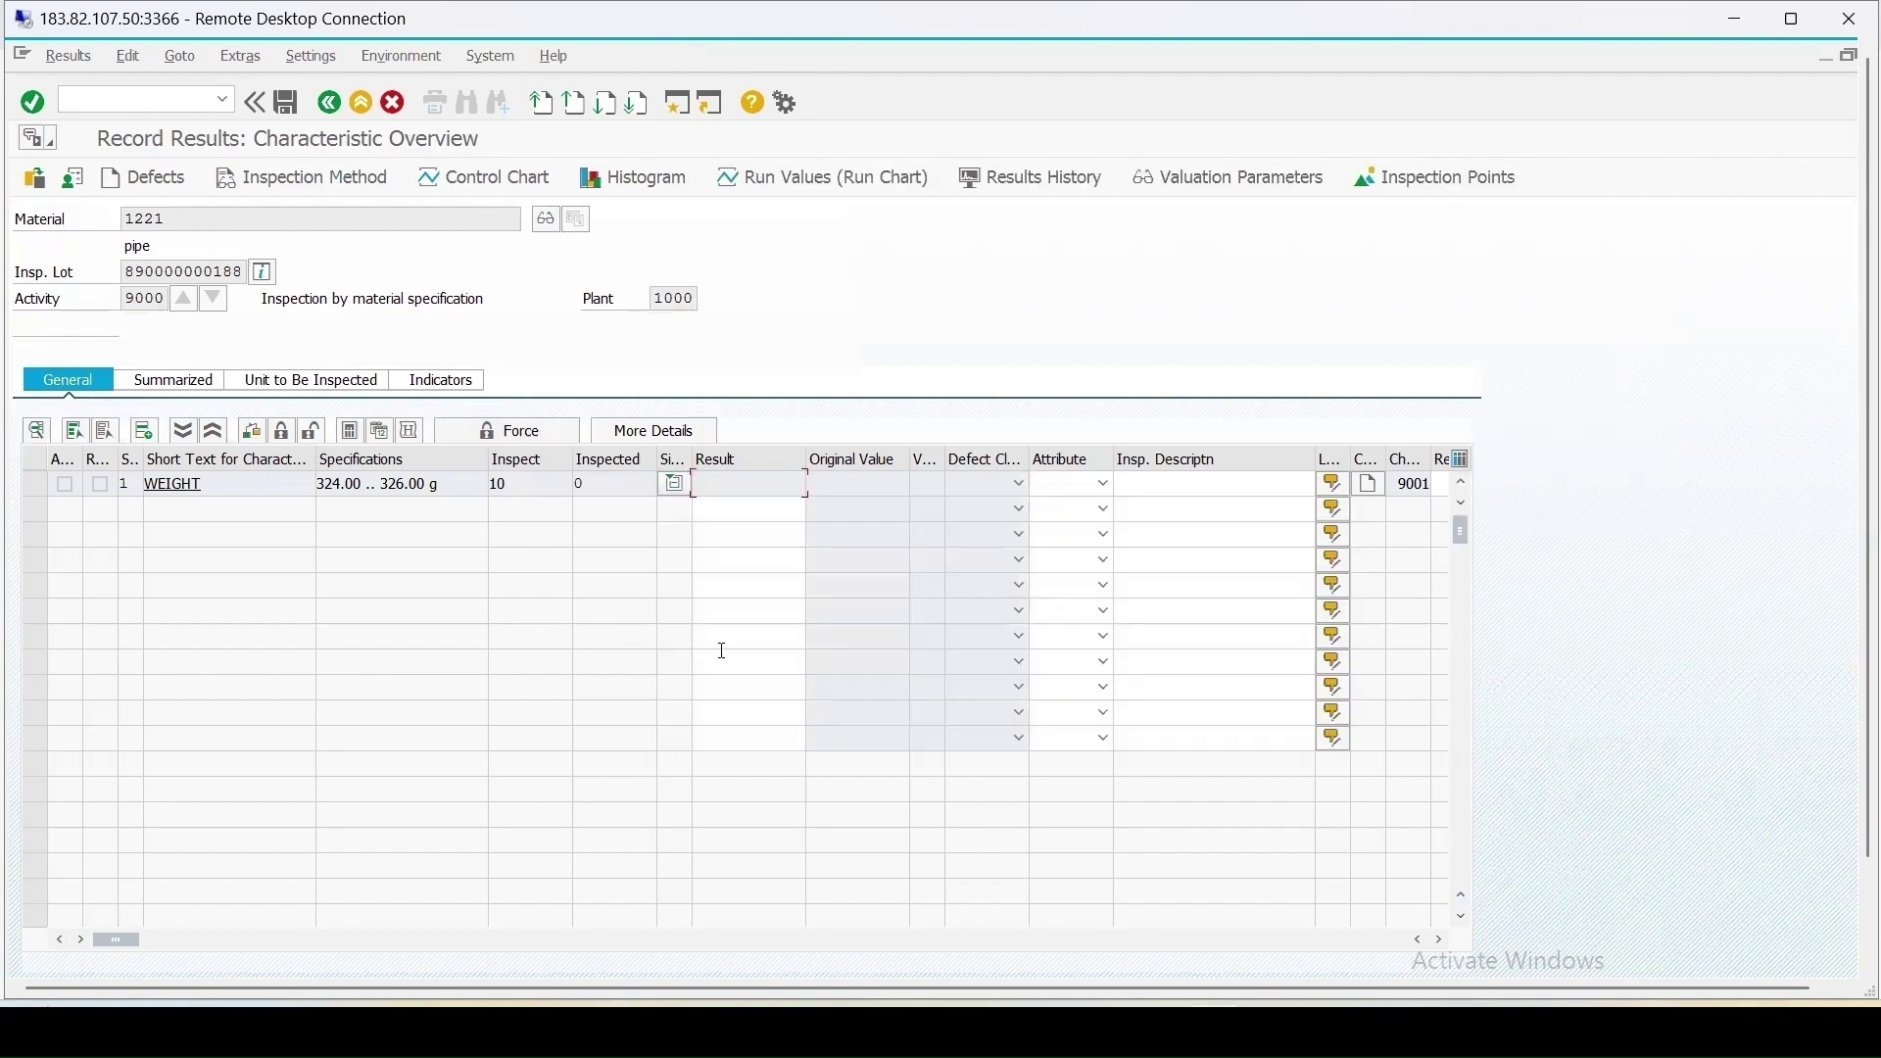
click(323, 104)
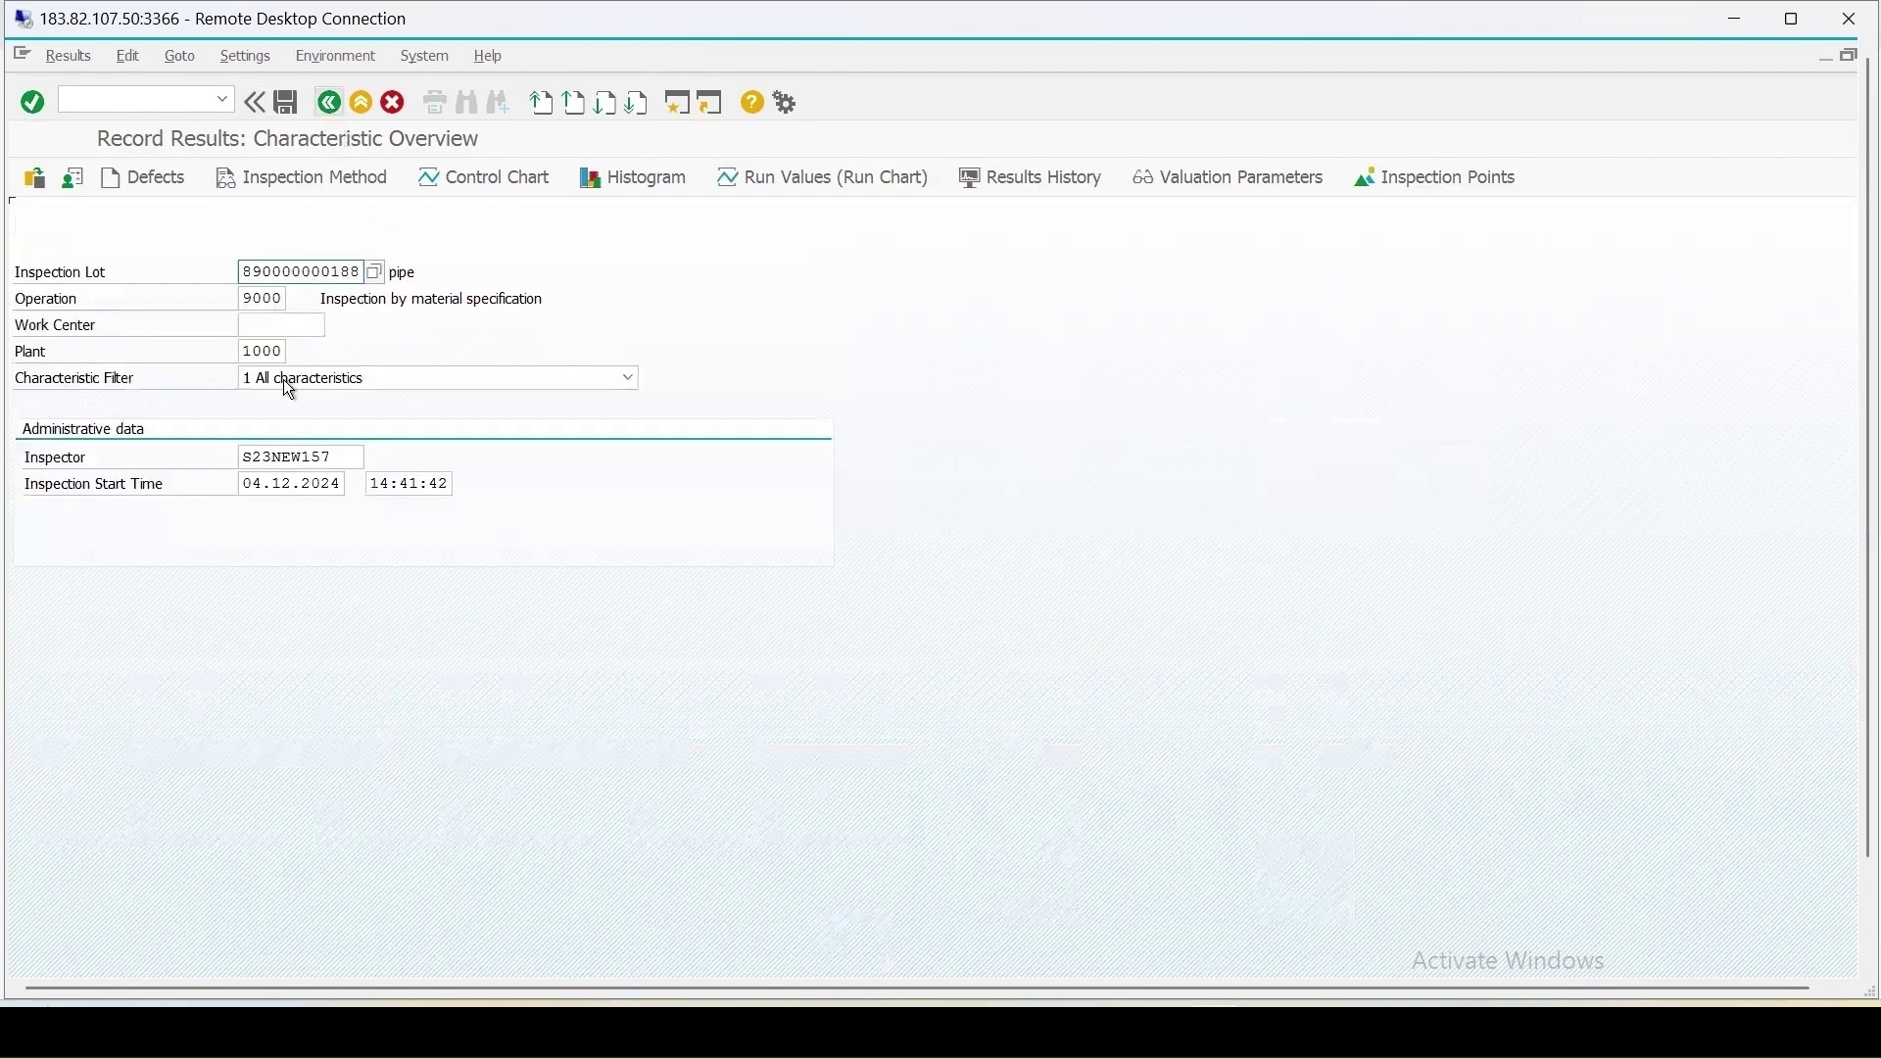
click(666, 179)
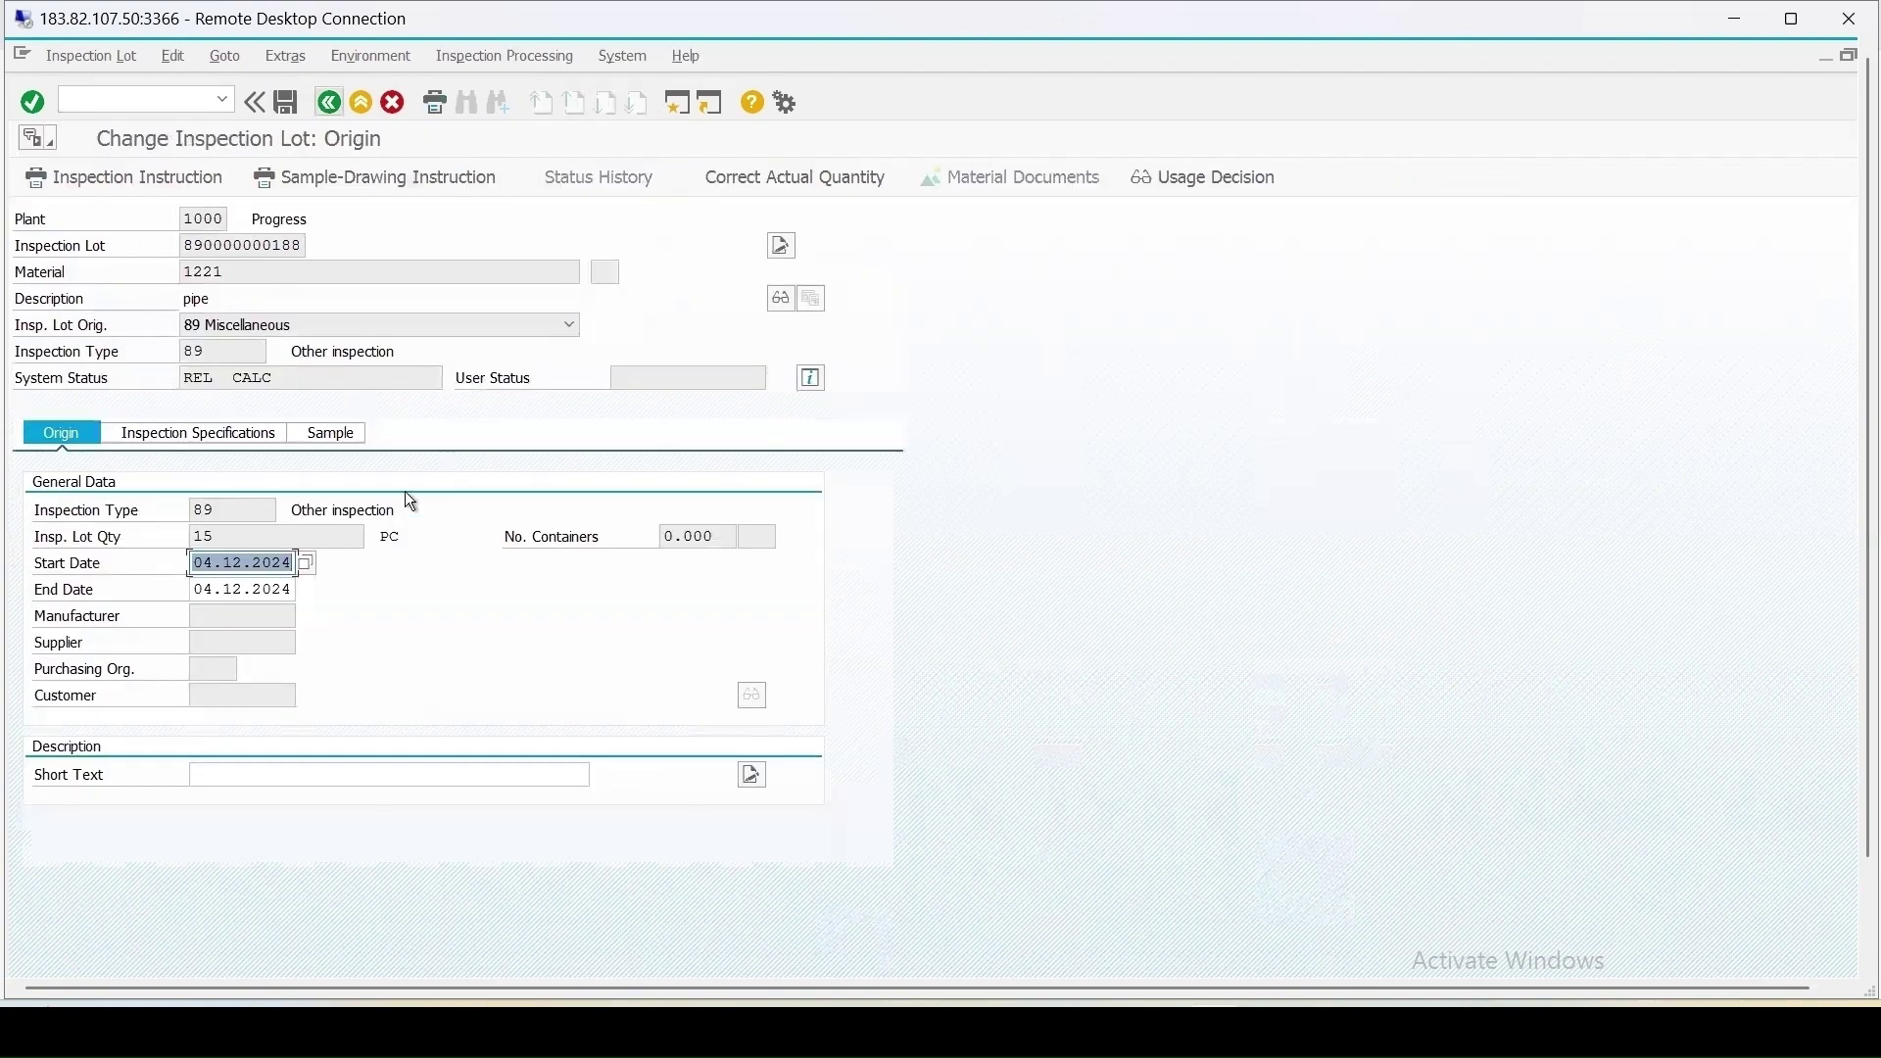
click(215, 434)
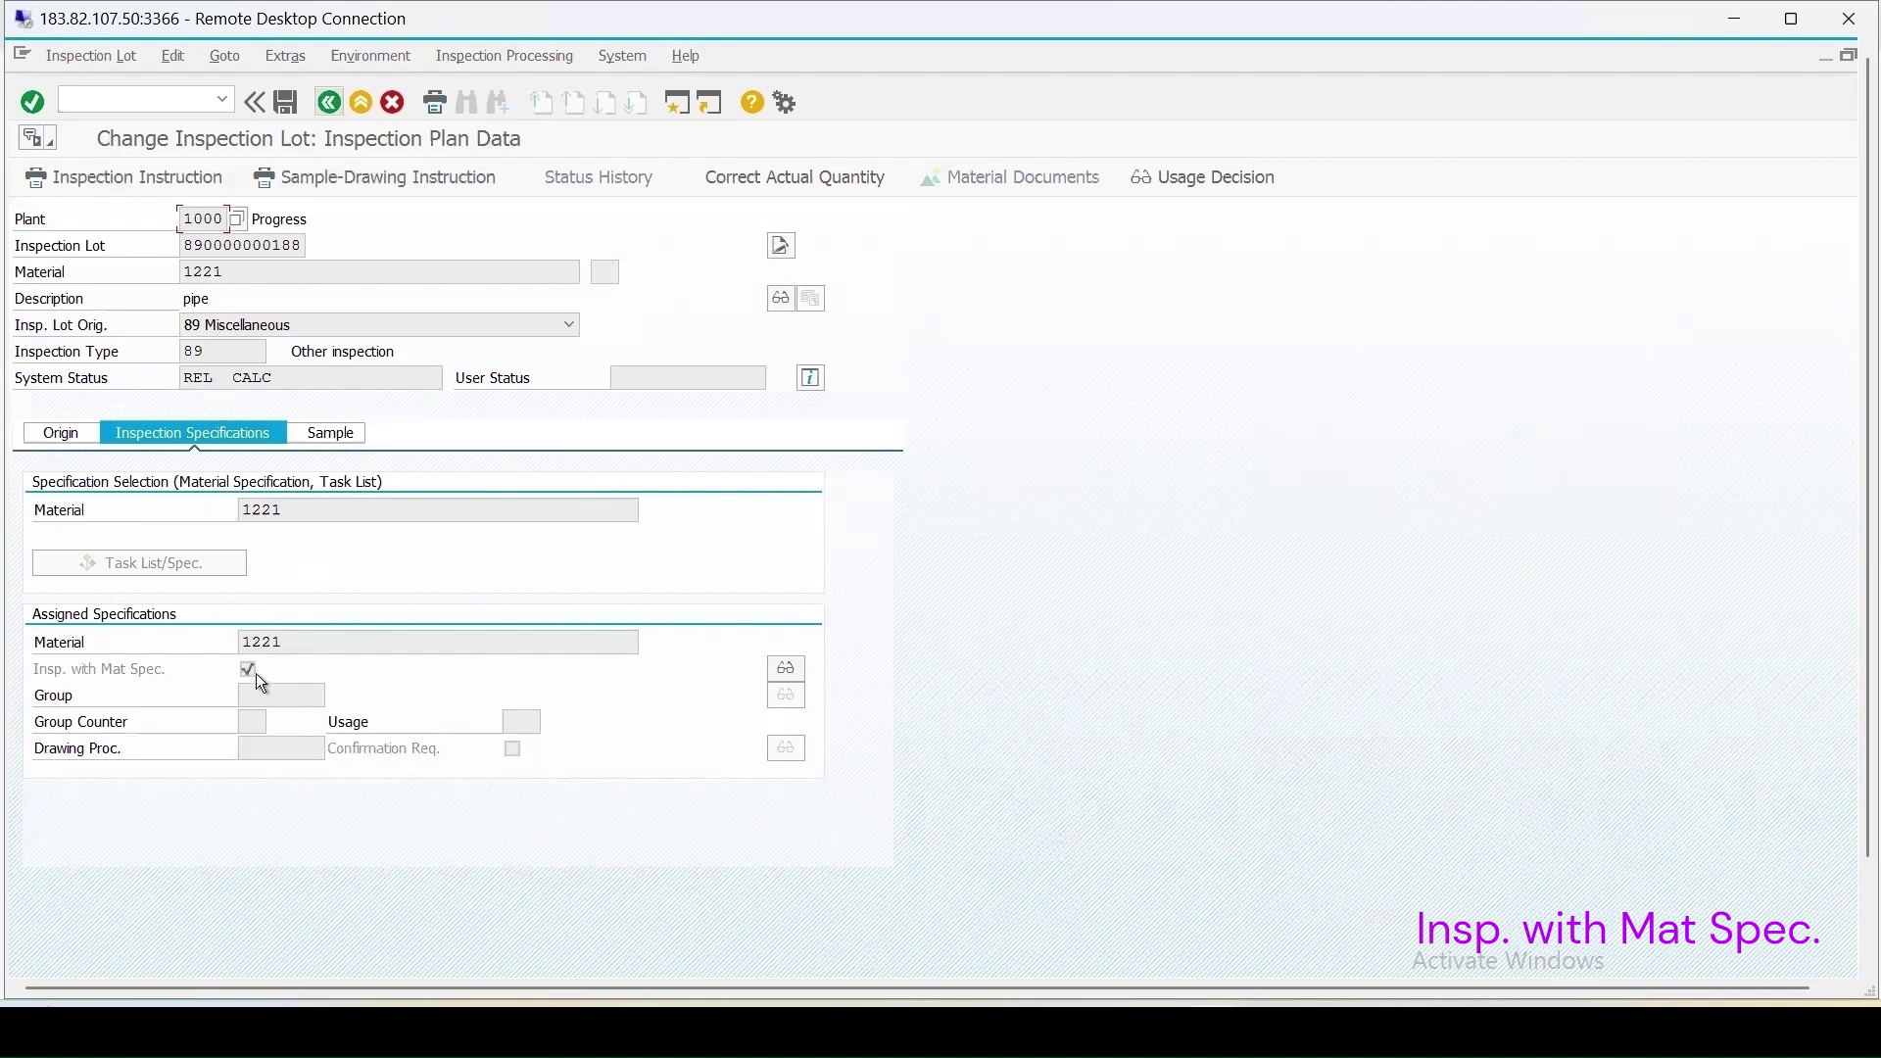
- Display the lot's assigned material specification with WEIGHT, return to the lot, and save it
click(796, 667)
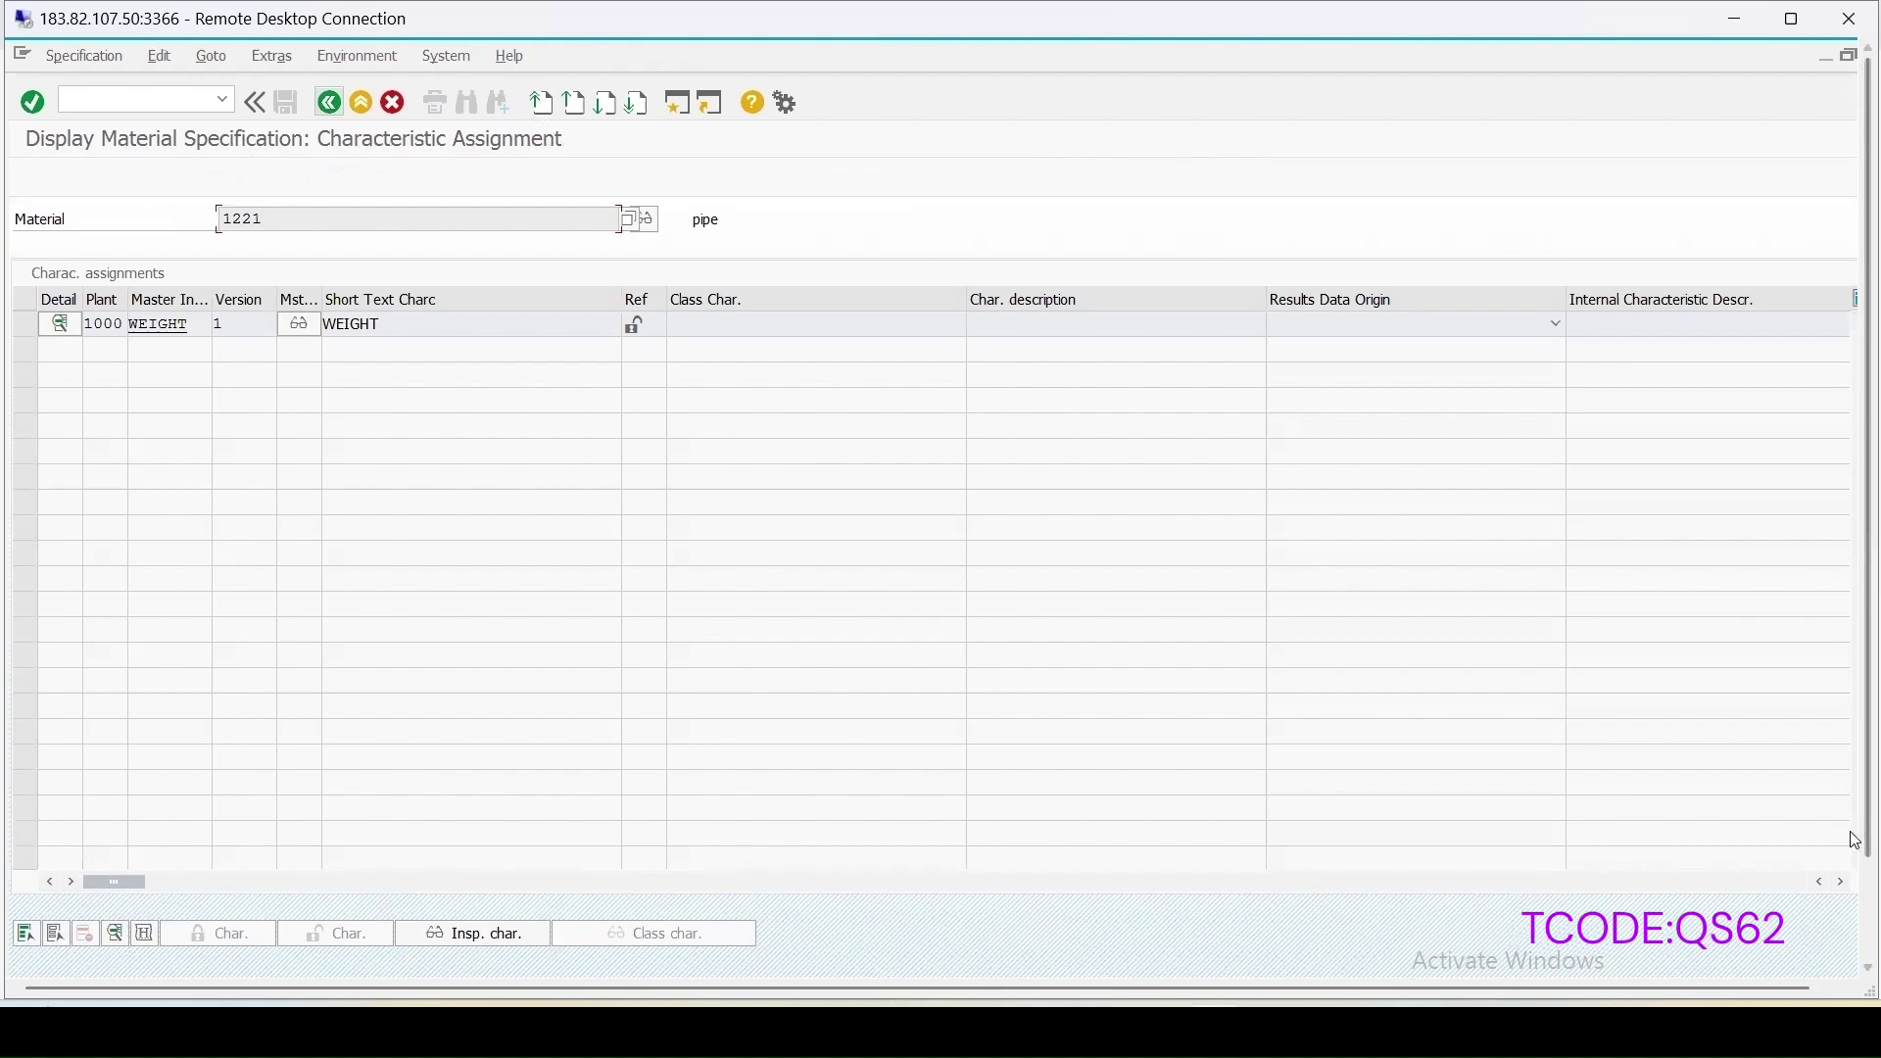
click(1857, 955)
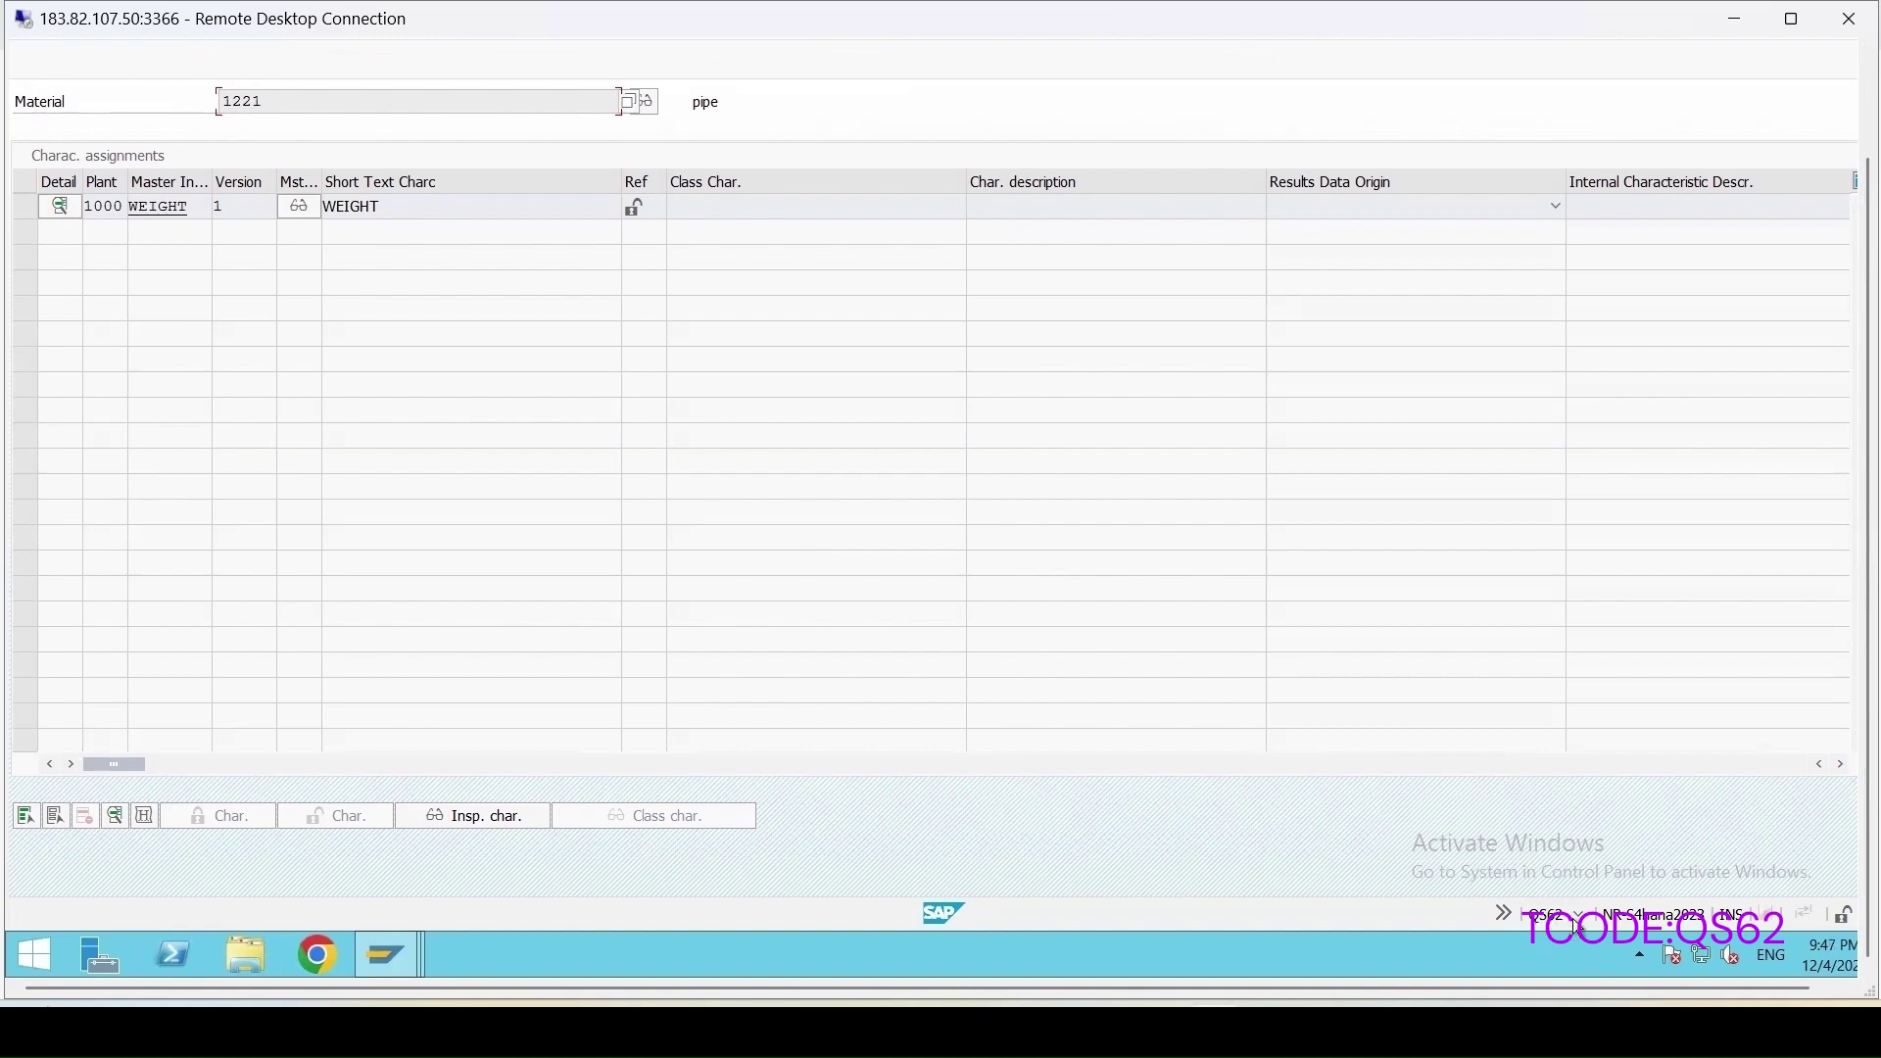
scroll(1867, 804, up, 3)
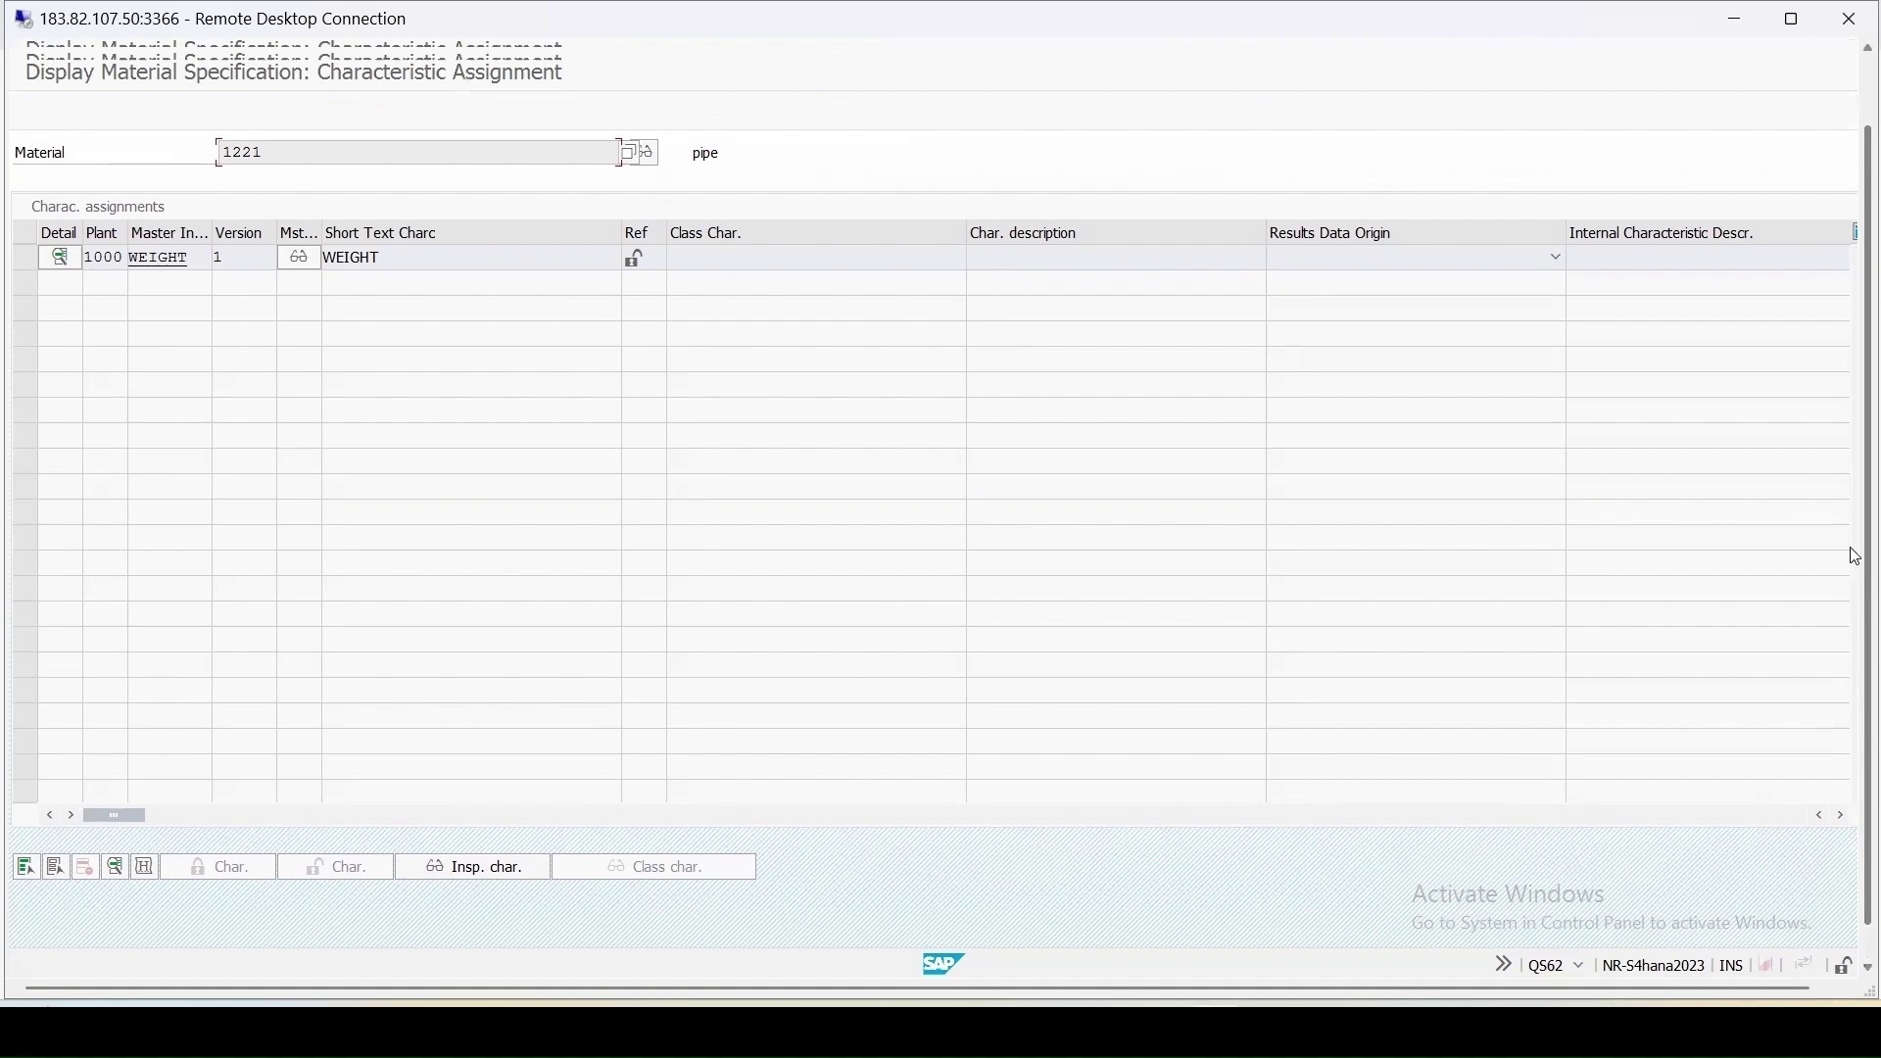
click(331, 104)
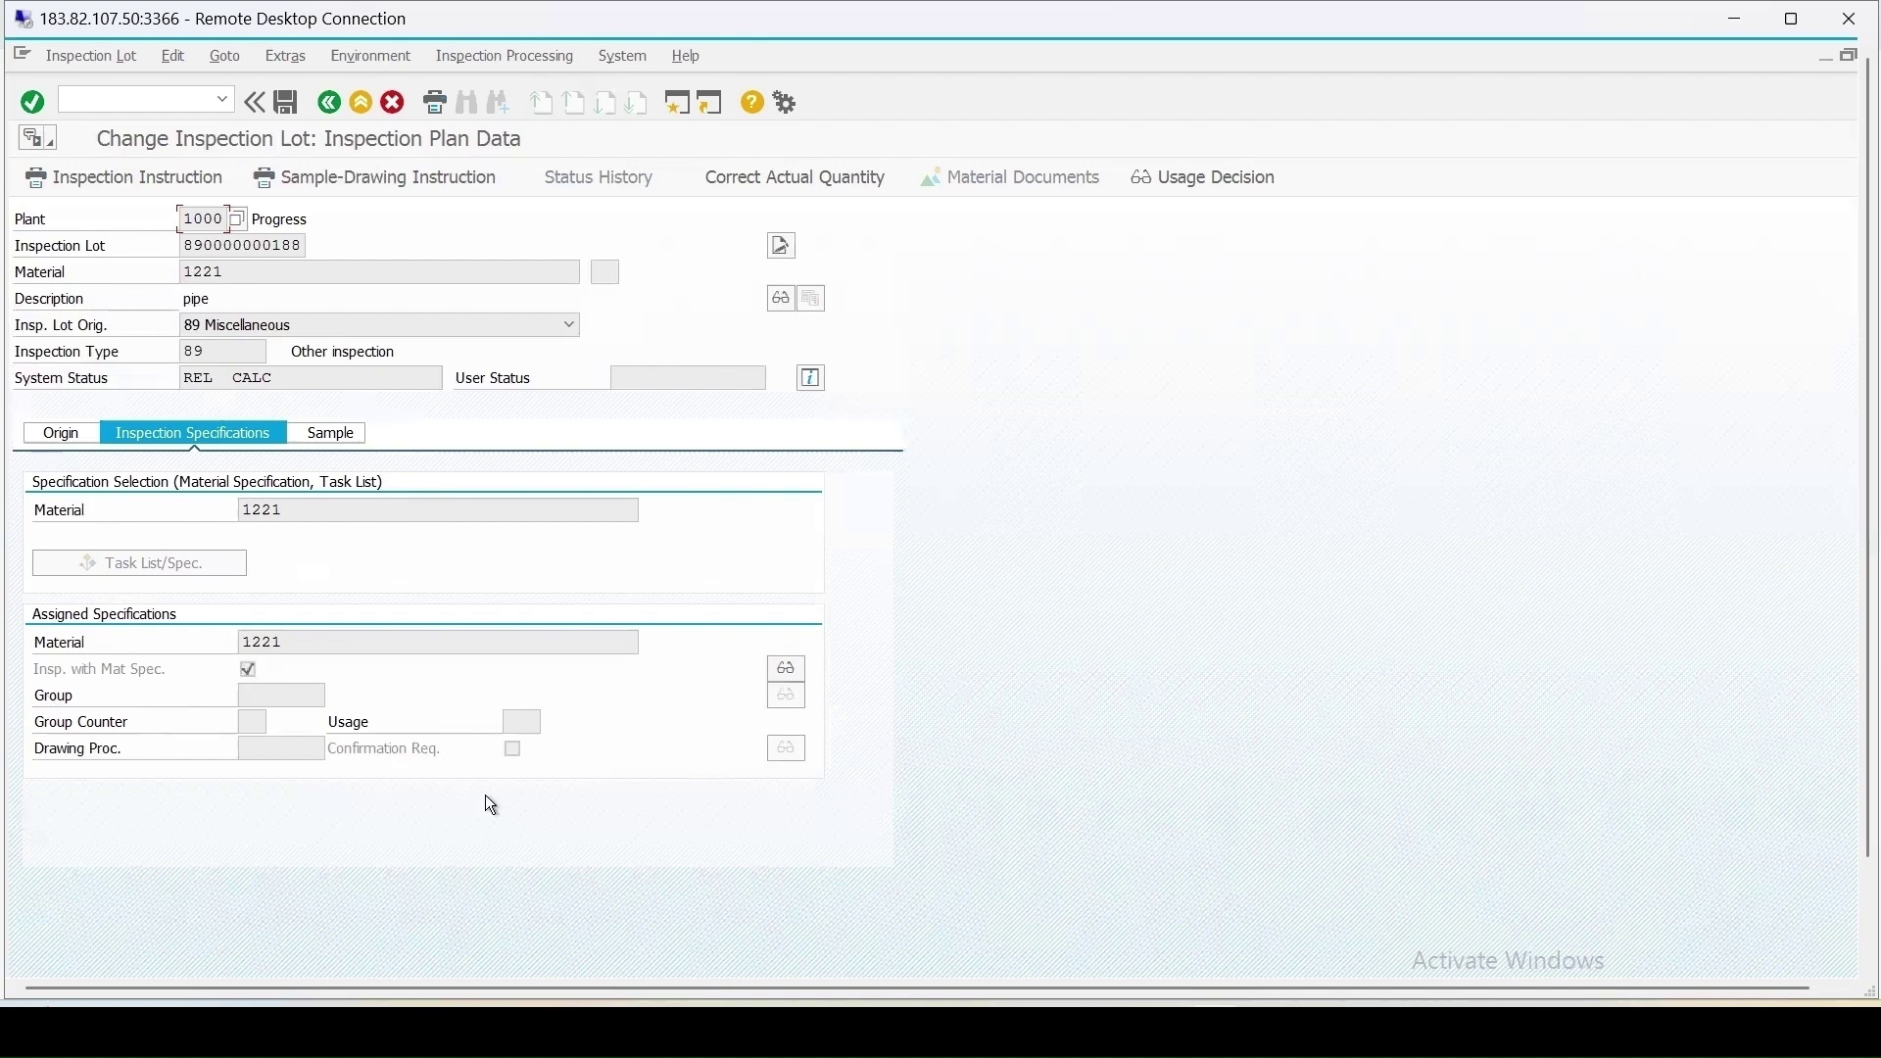
click(286, 104)
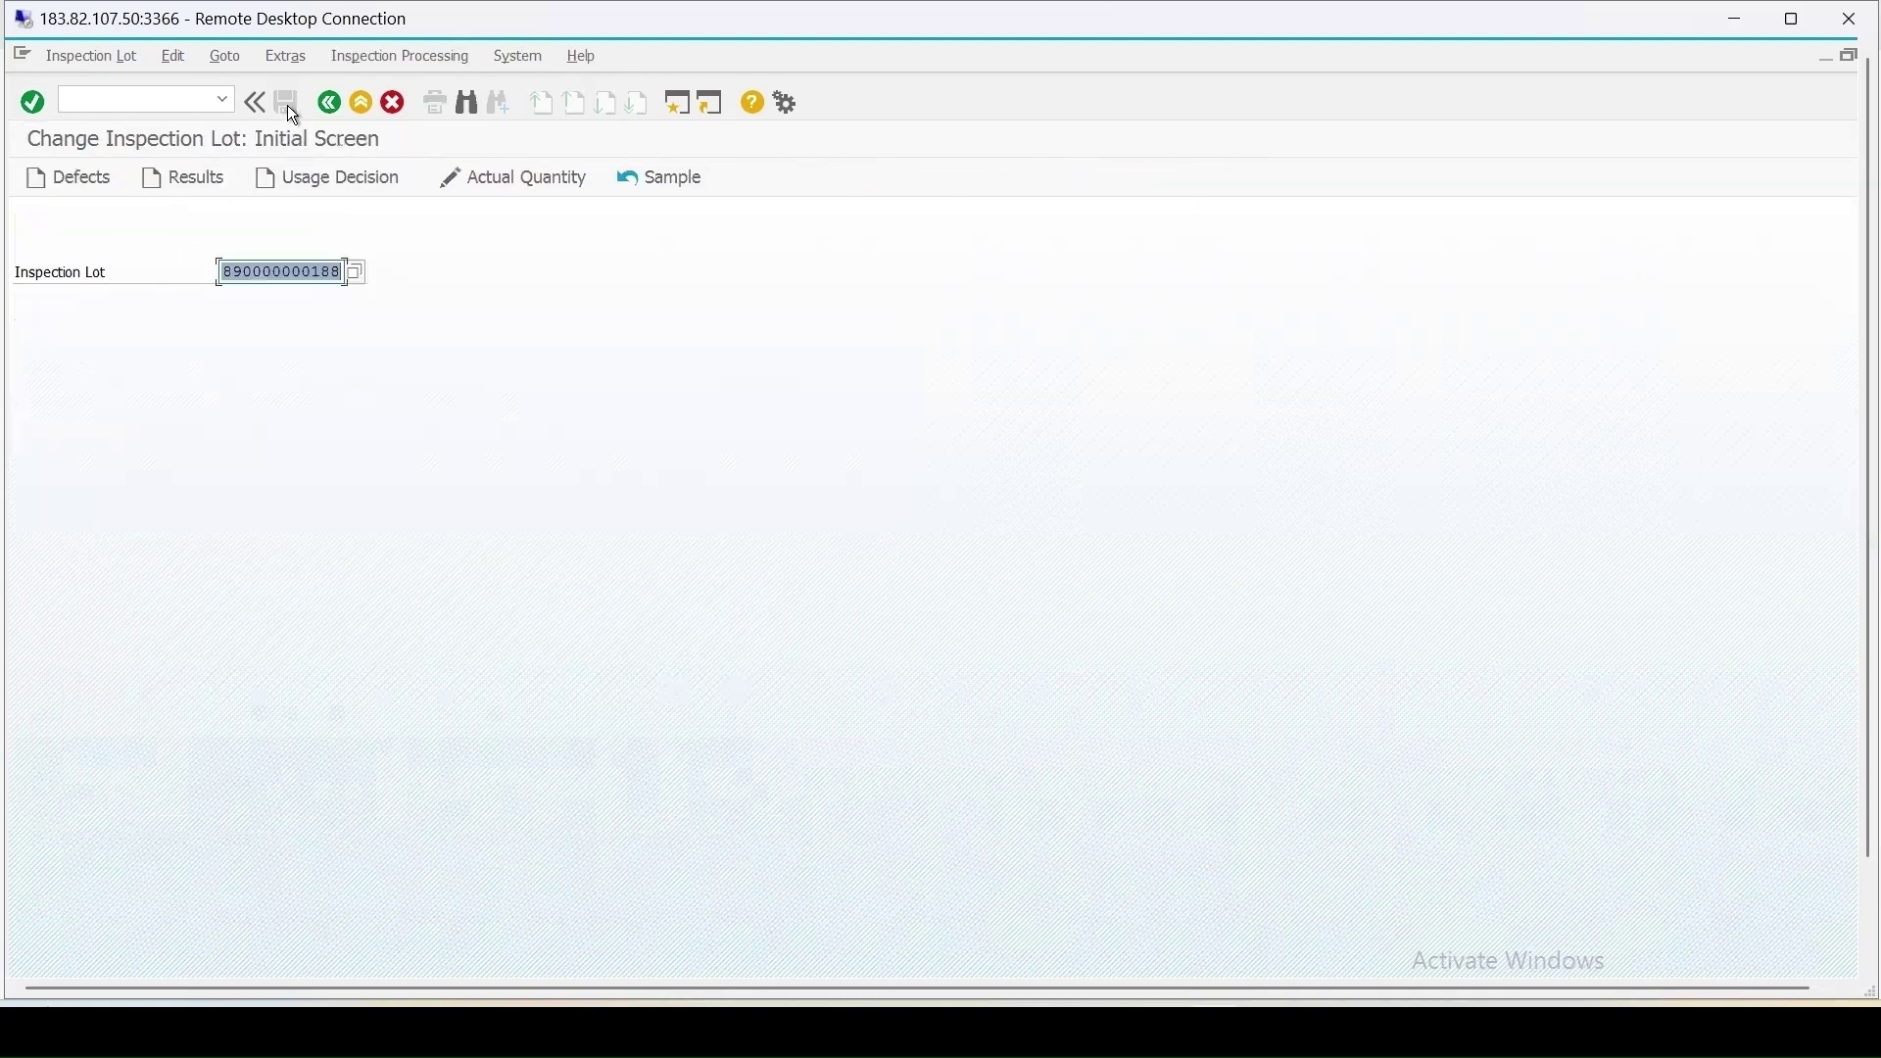
- Enter ten WEIGHT single results for the lot: nine of 324 and a tenth of 327
click(184, 179)
key(Return)
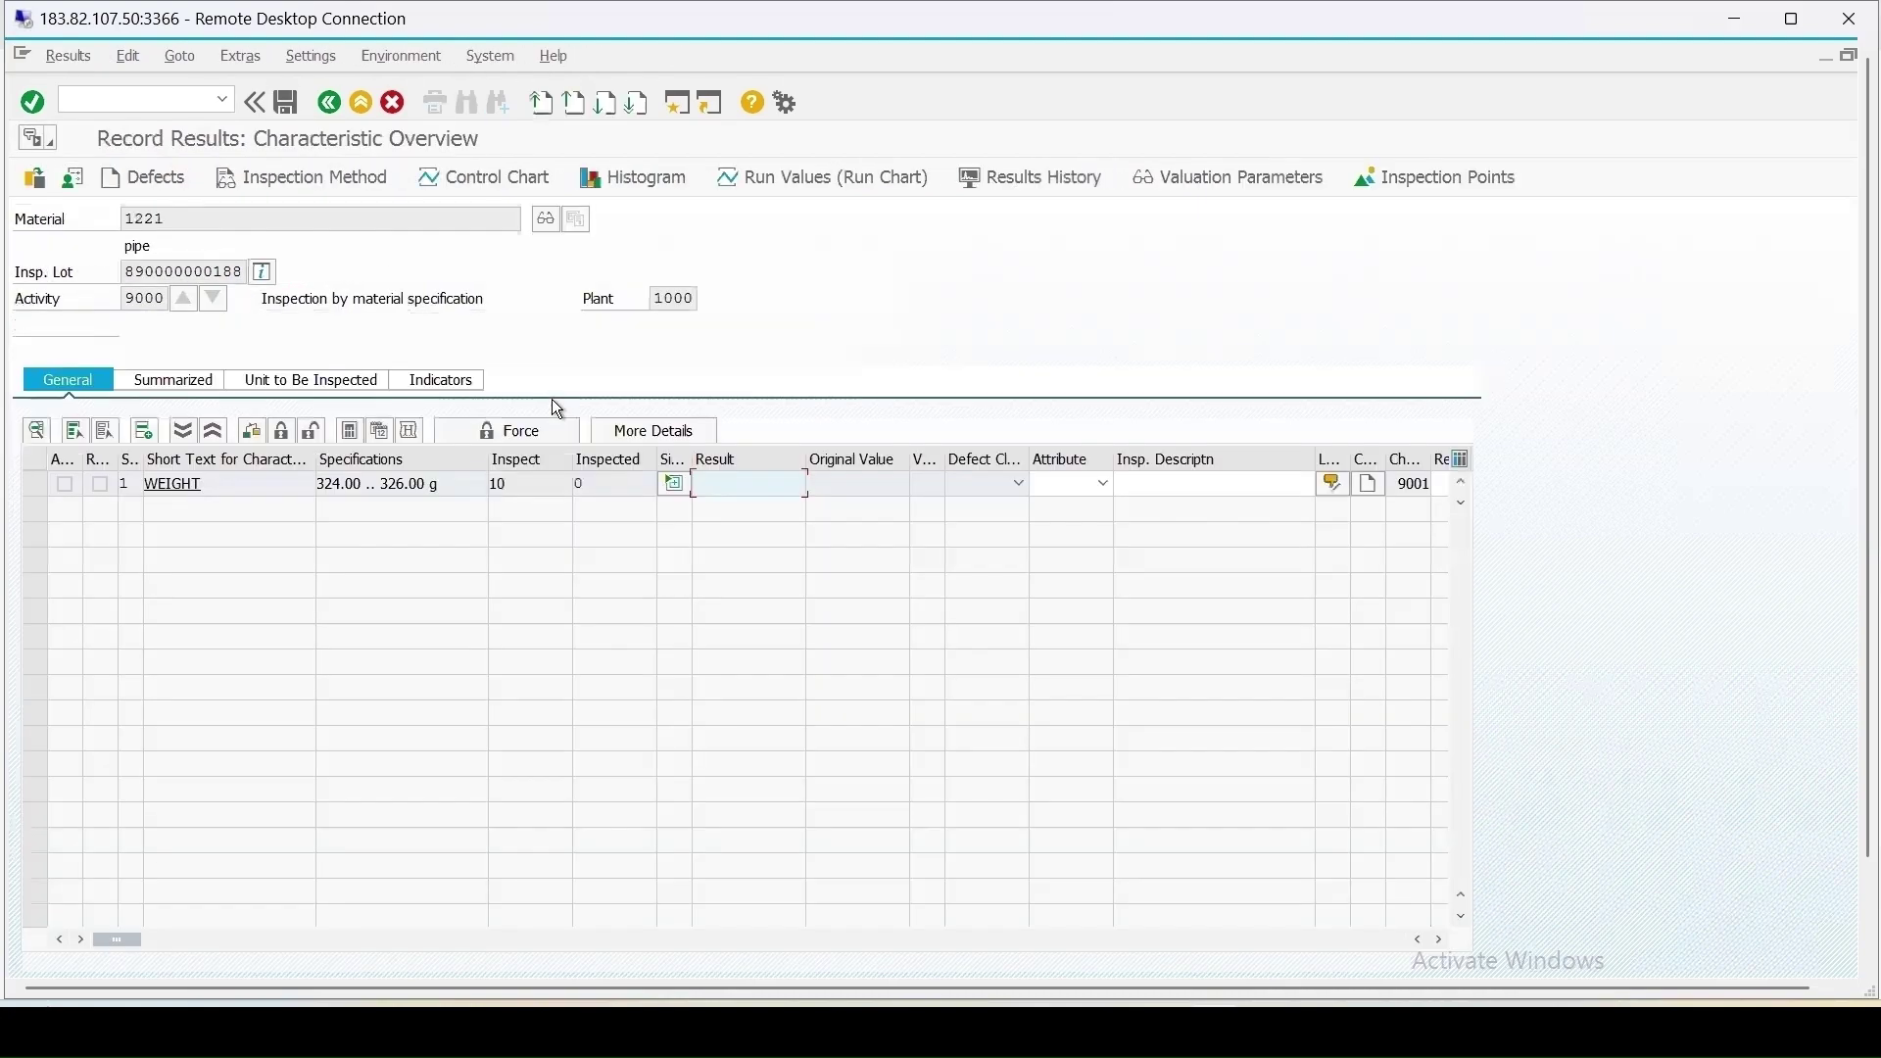
click(670, 482)
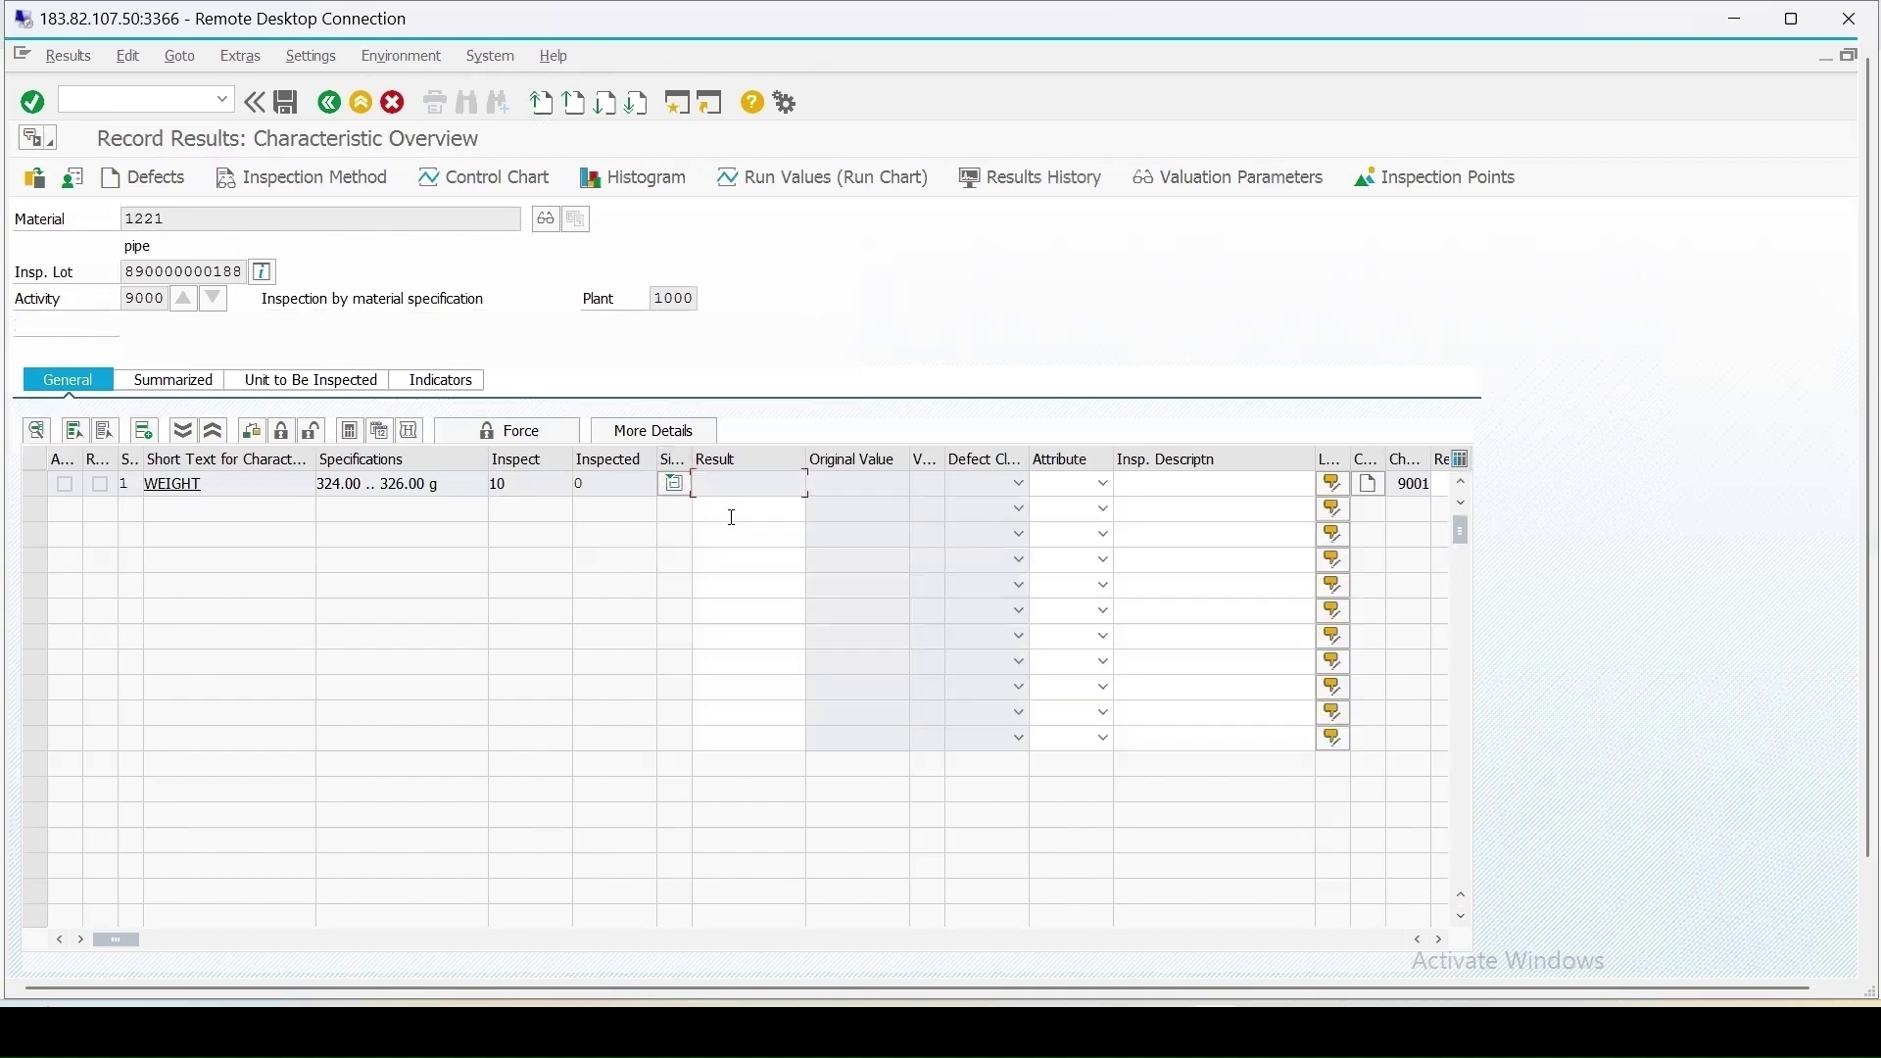
click(745, 512)
text(324)
click(743, 536)
text(324)
click(737, 563)
text(324)
click(713, 609)
text(324)
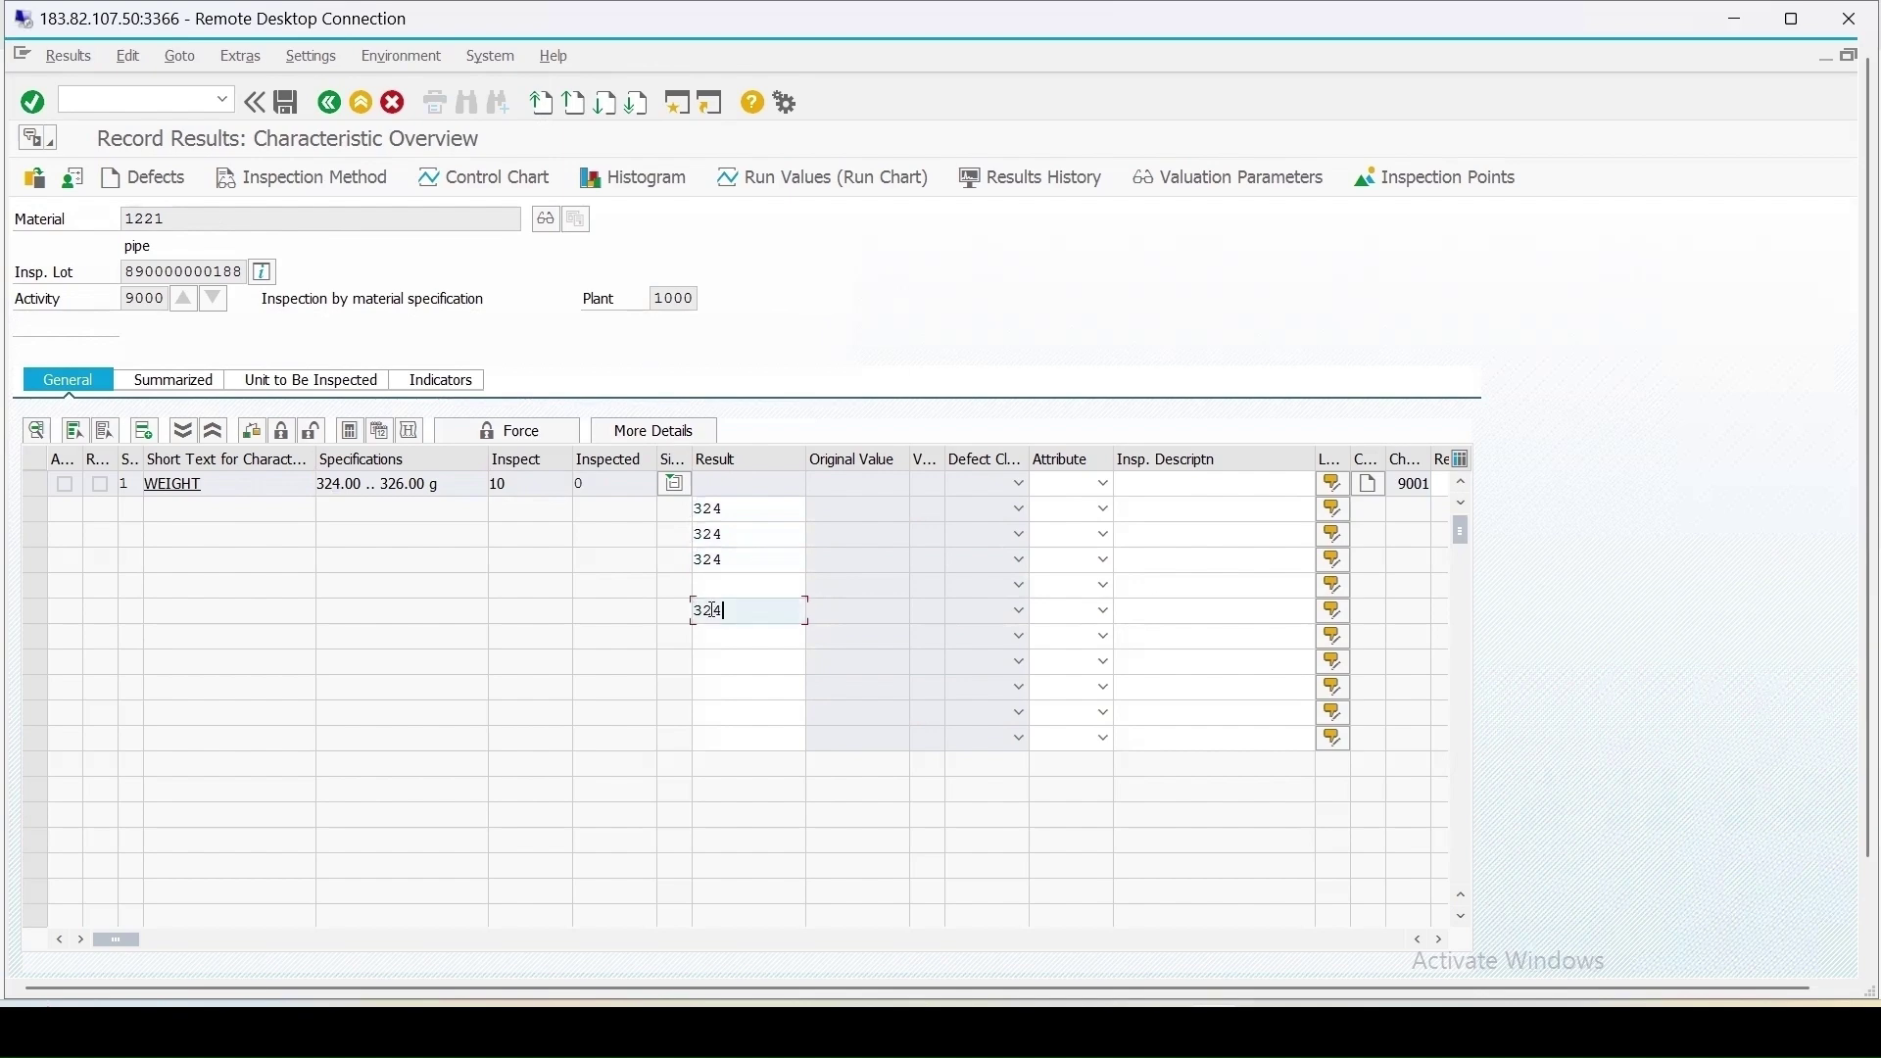
click(714, 584)
text(324)
click(717, 636)
text(324)
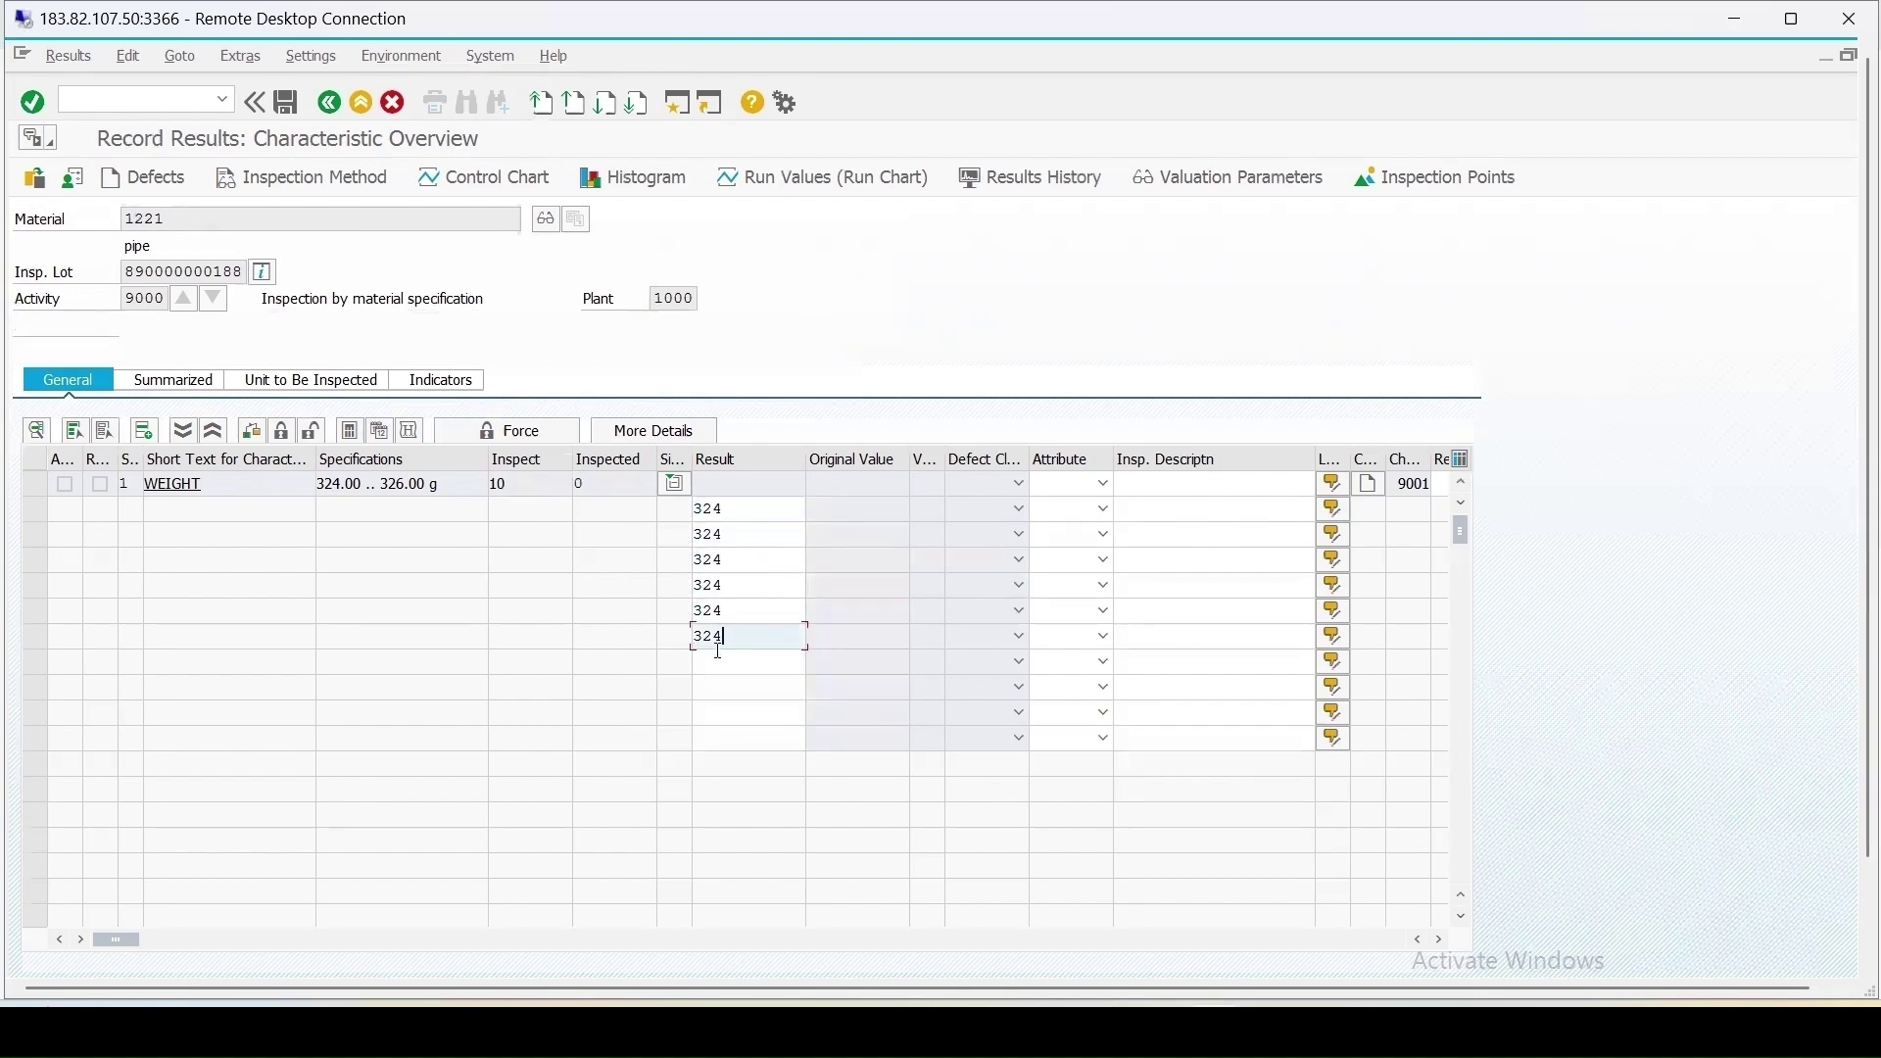
click(722, 658)
text(324)
click(722, 686)
text(324)
click(714, 713)
text(324)
click(800, 745)
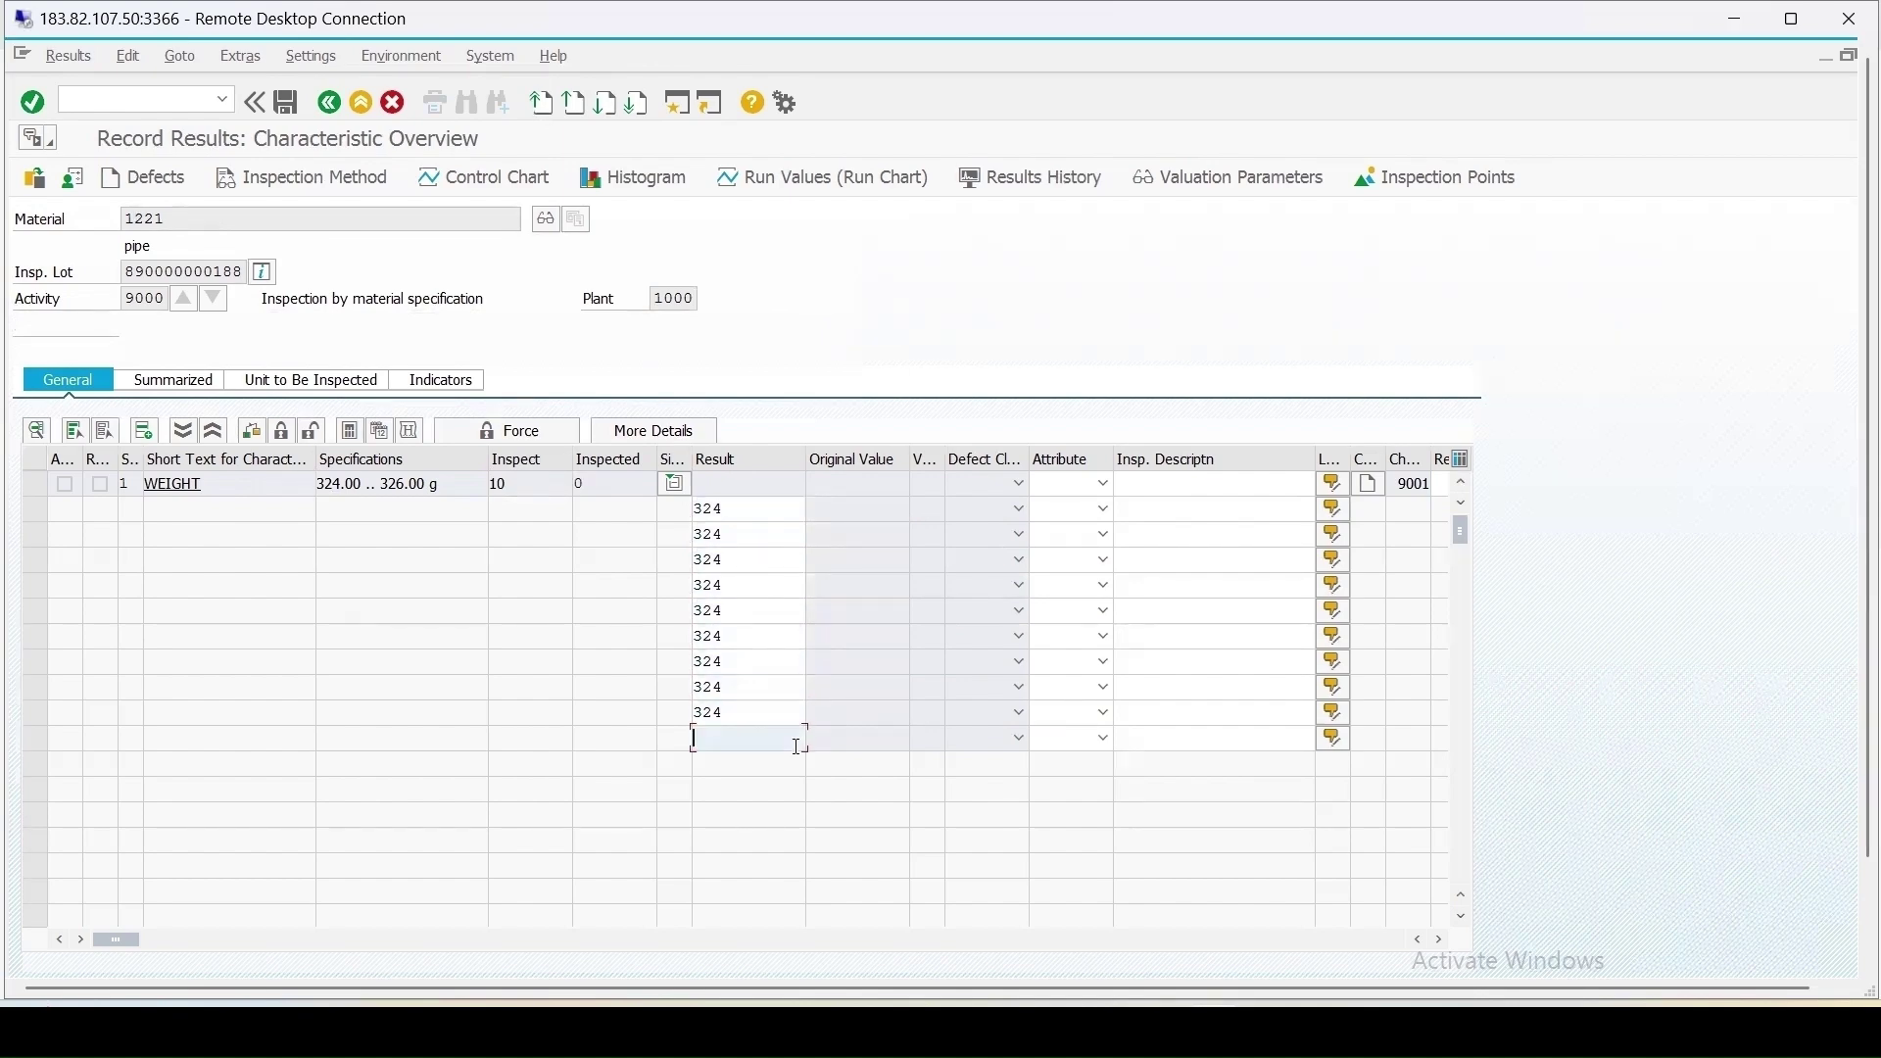
text(327)
- Validate the results, close the WEIGHT characteristic as finished, and save
key(Return)
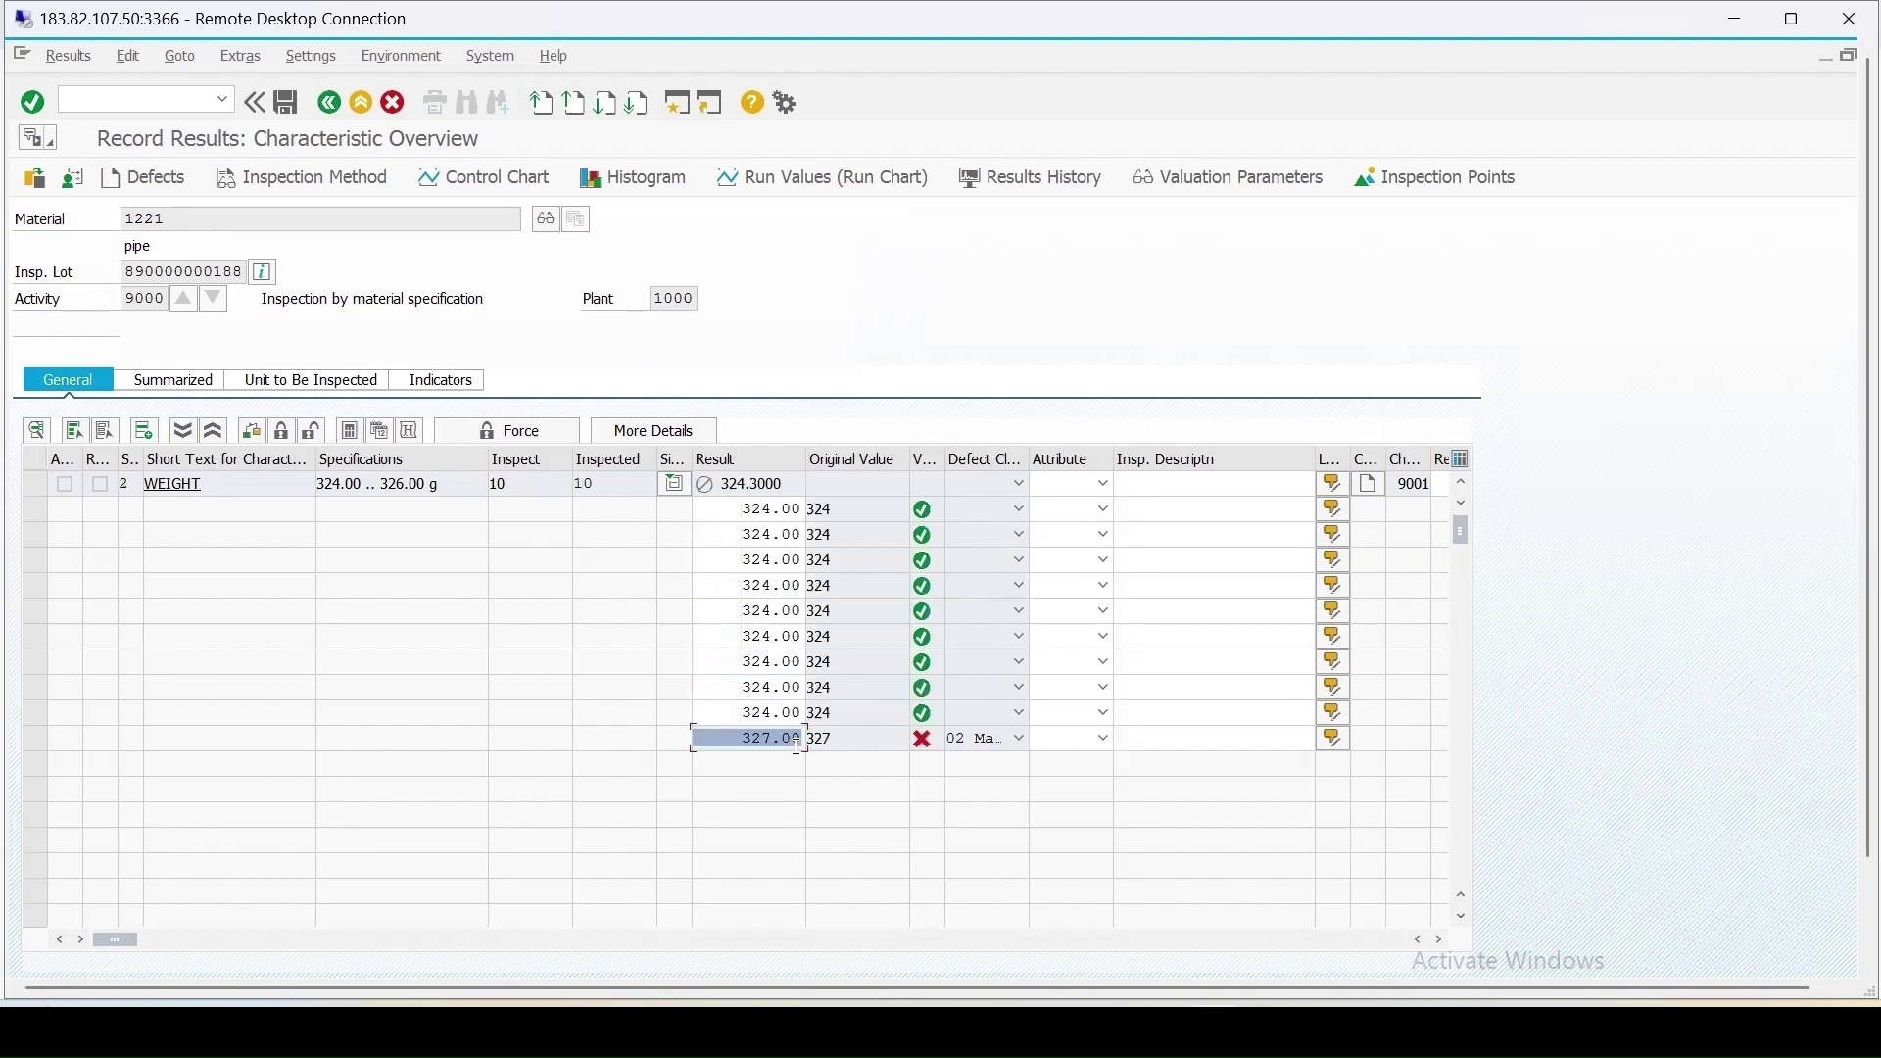
click(38, 480)
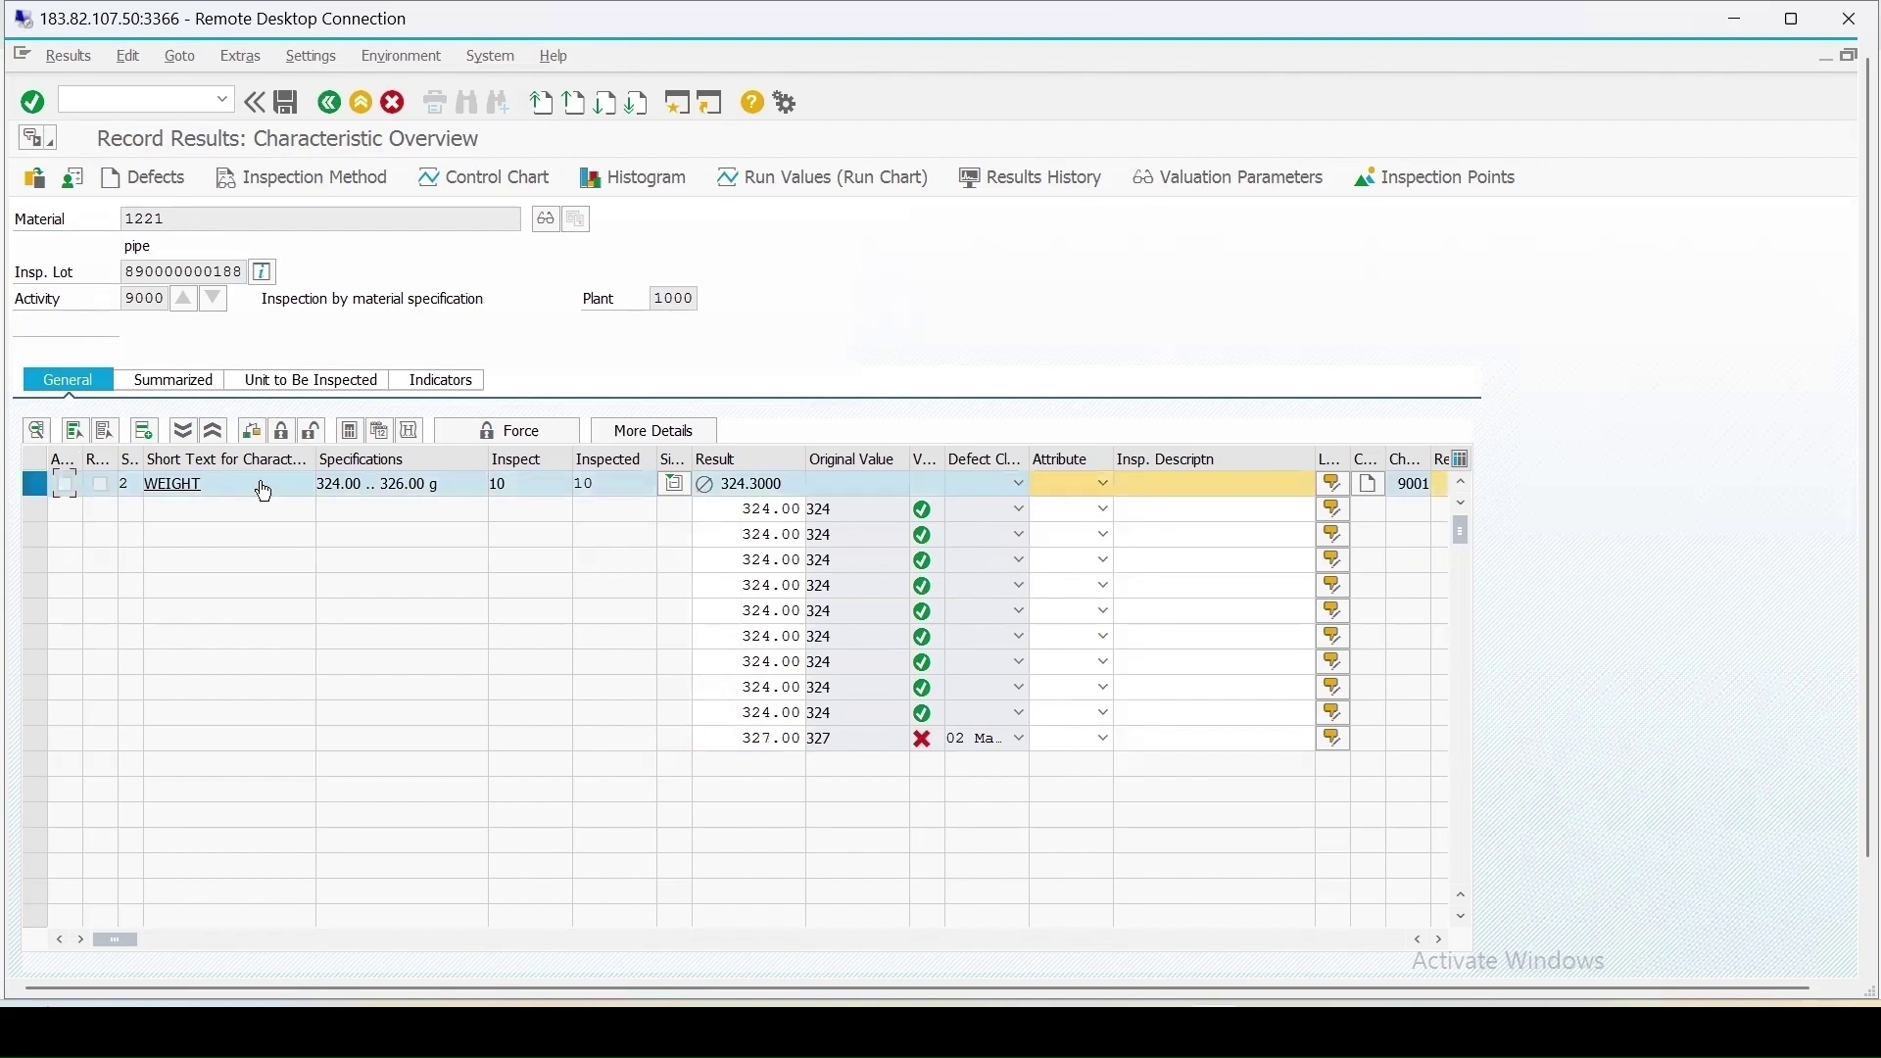
click(283, 435)
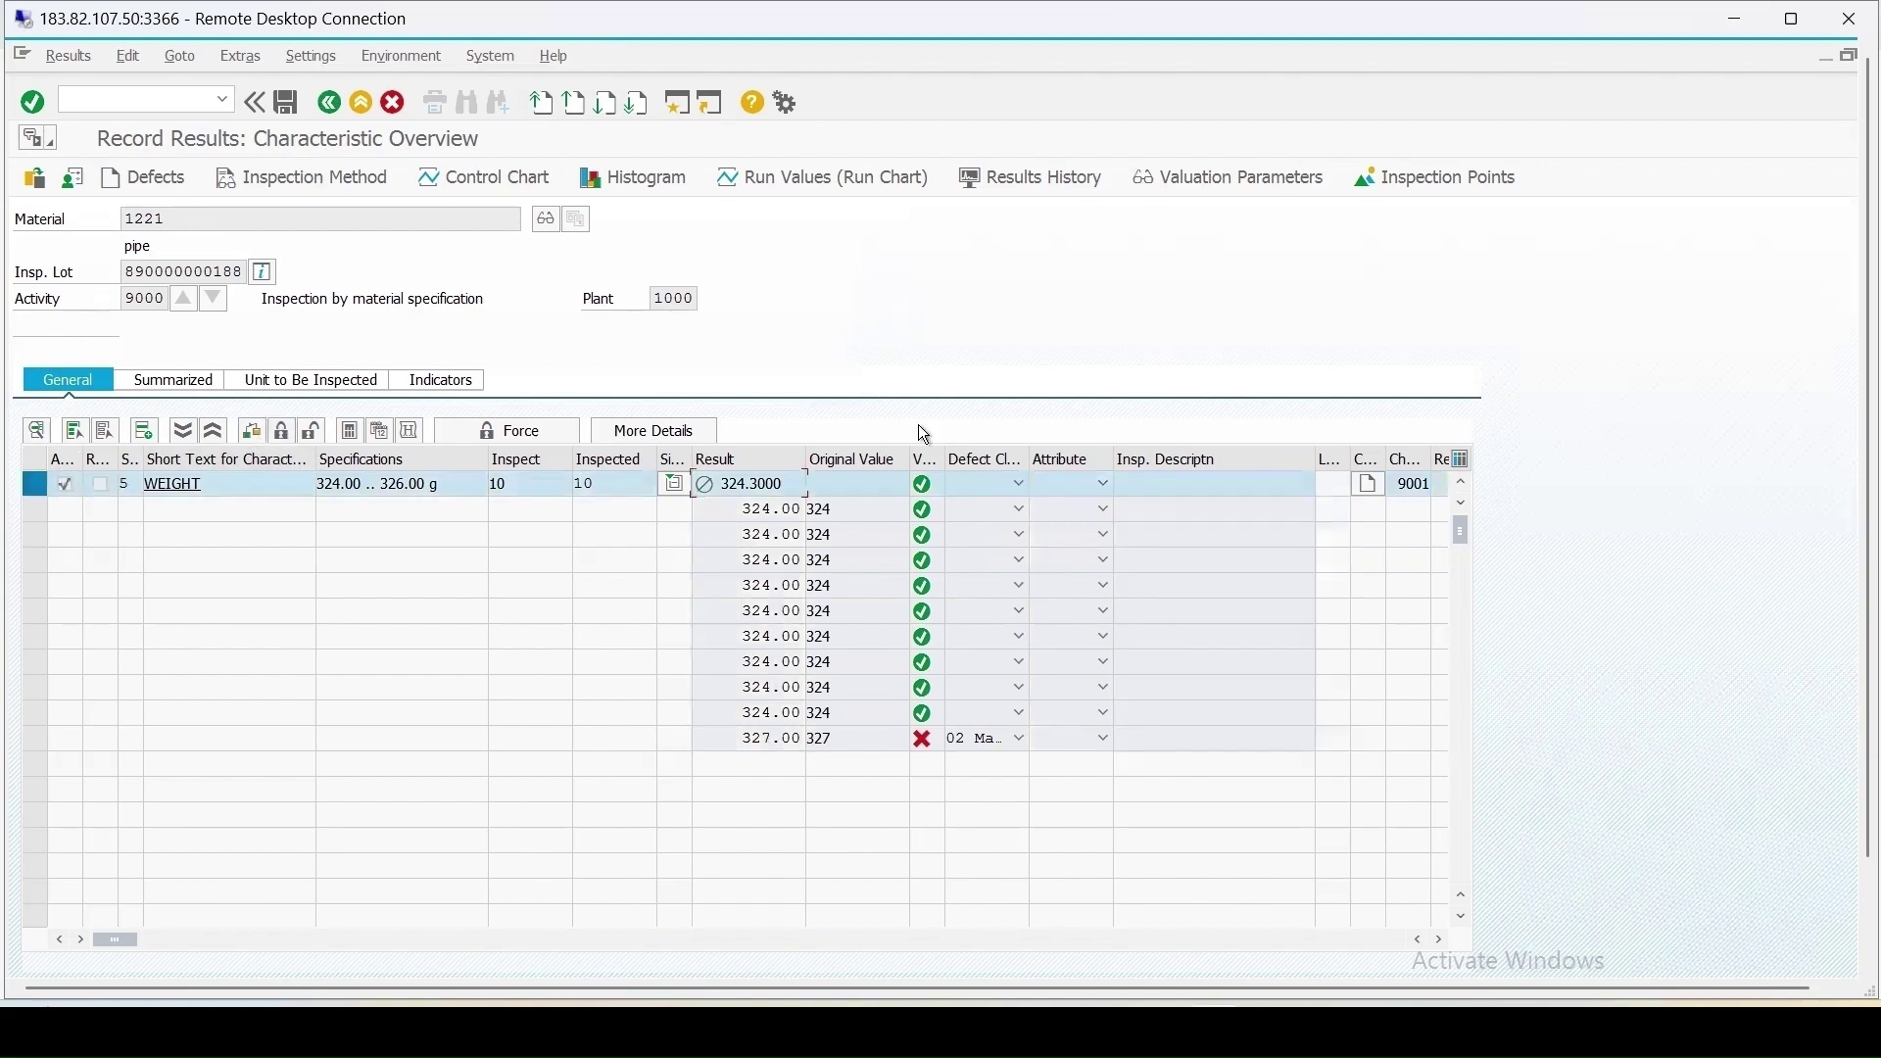
click(279, 98)
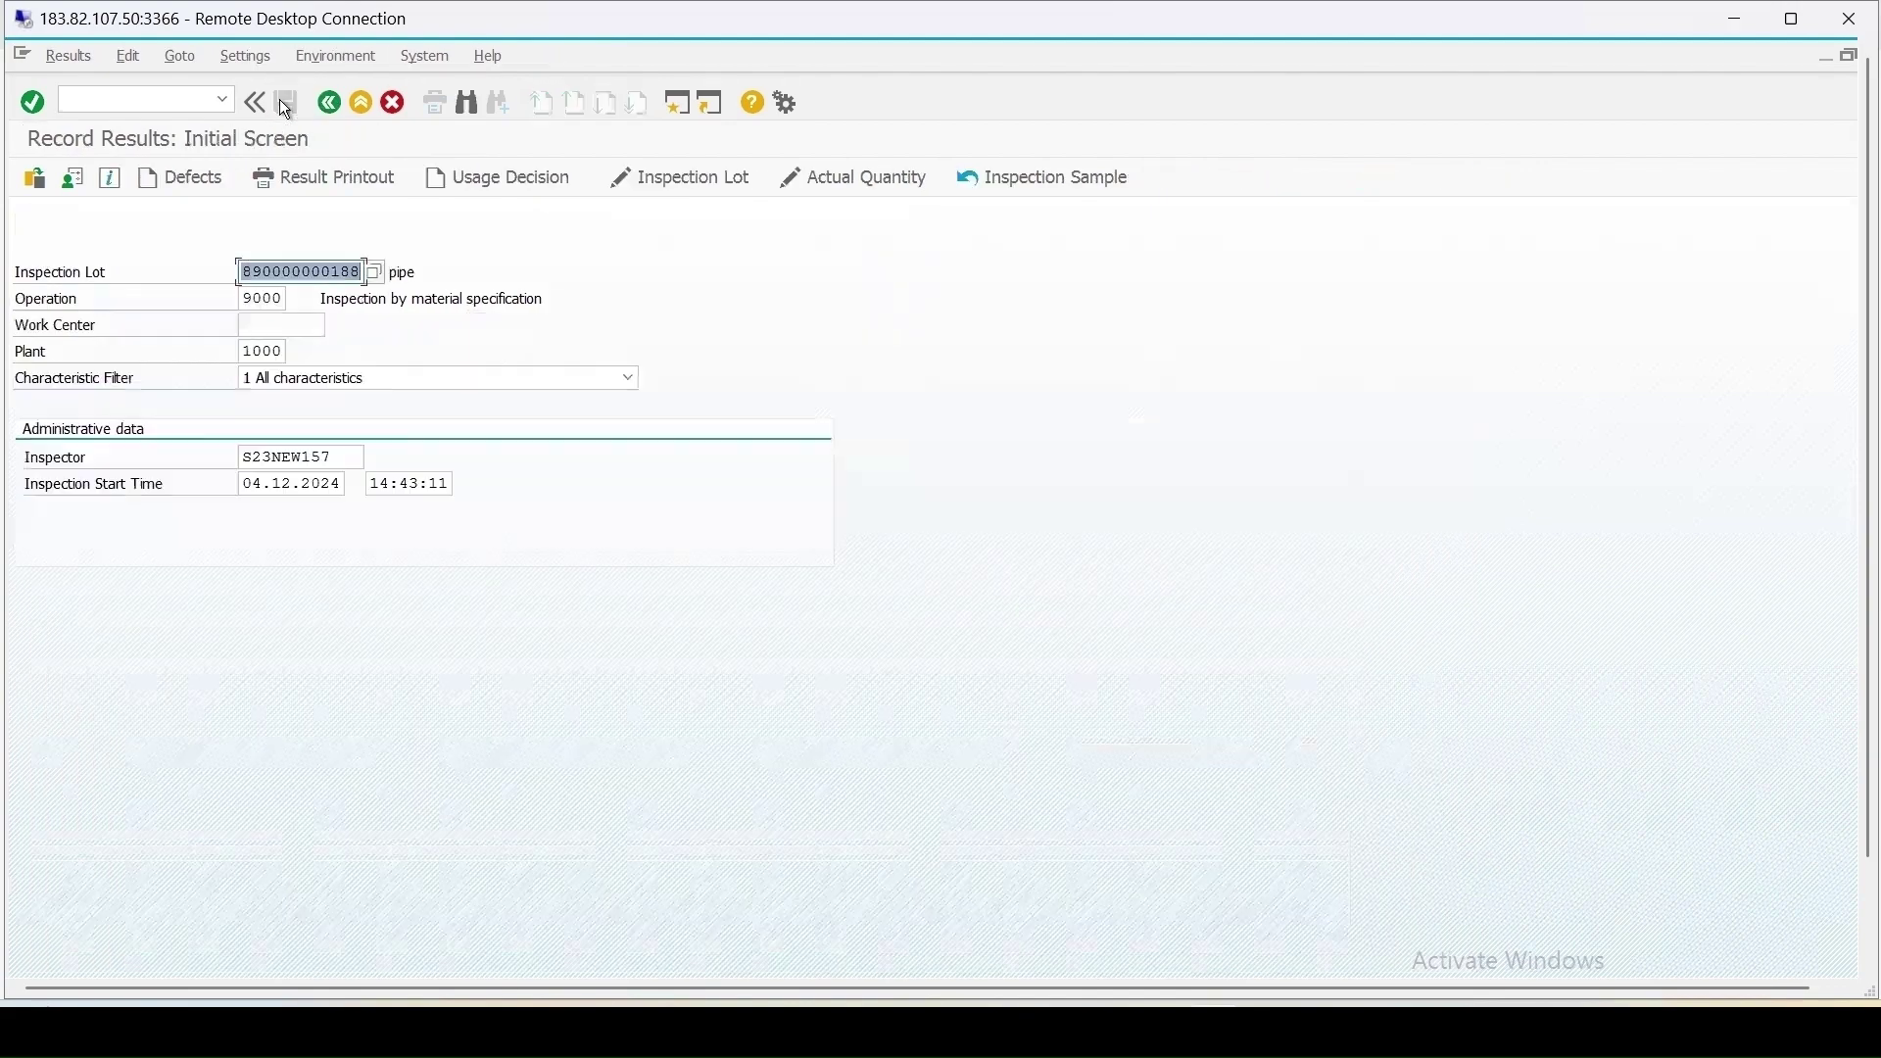
click(495, 184)
click(247, 828)
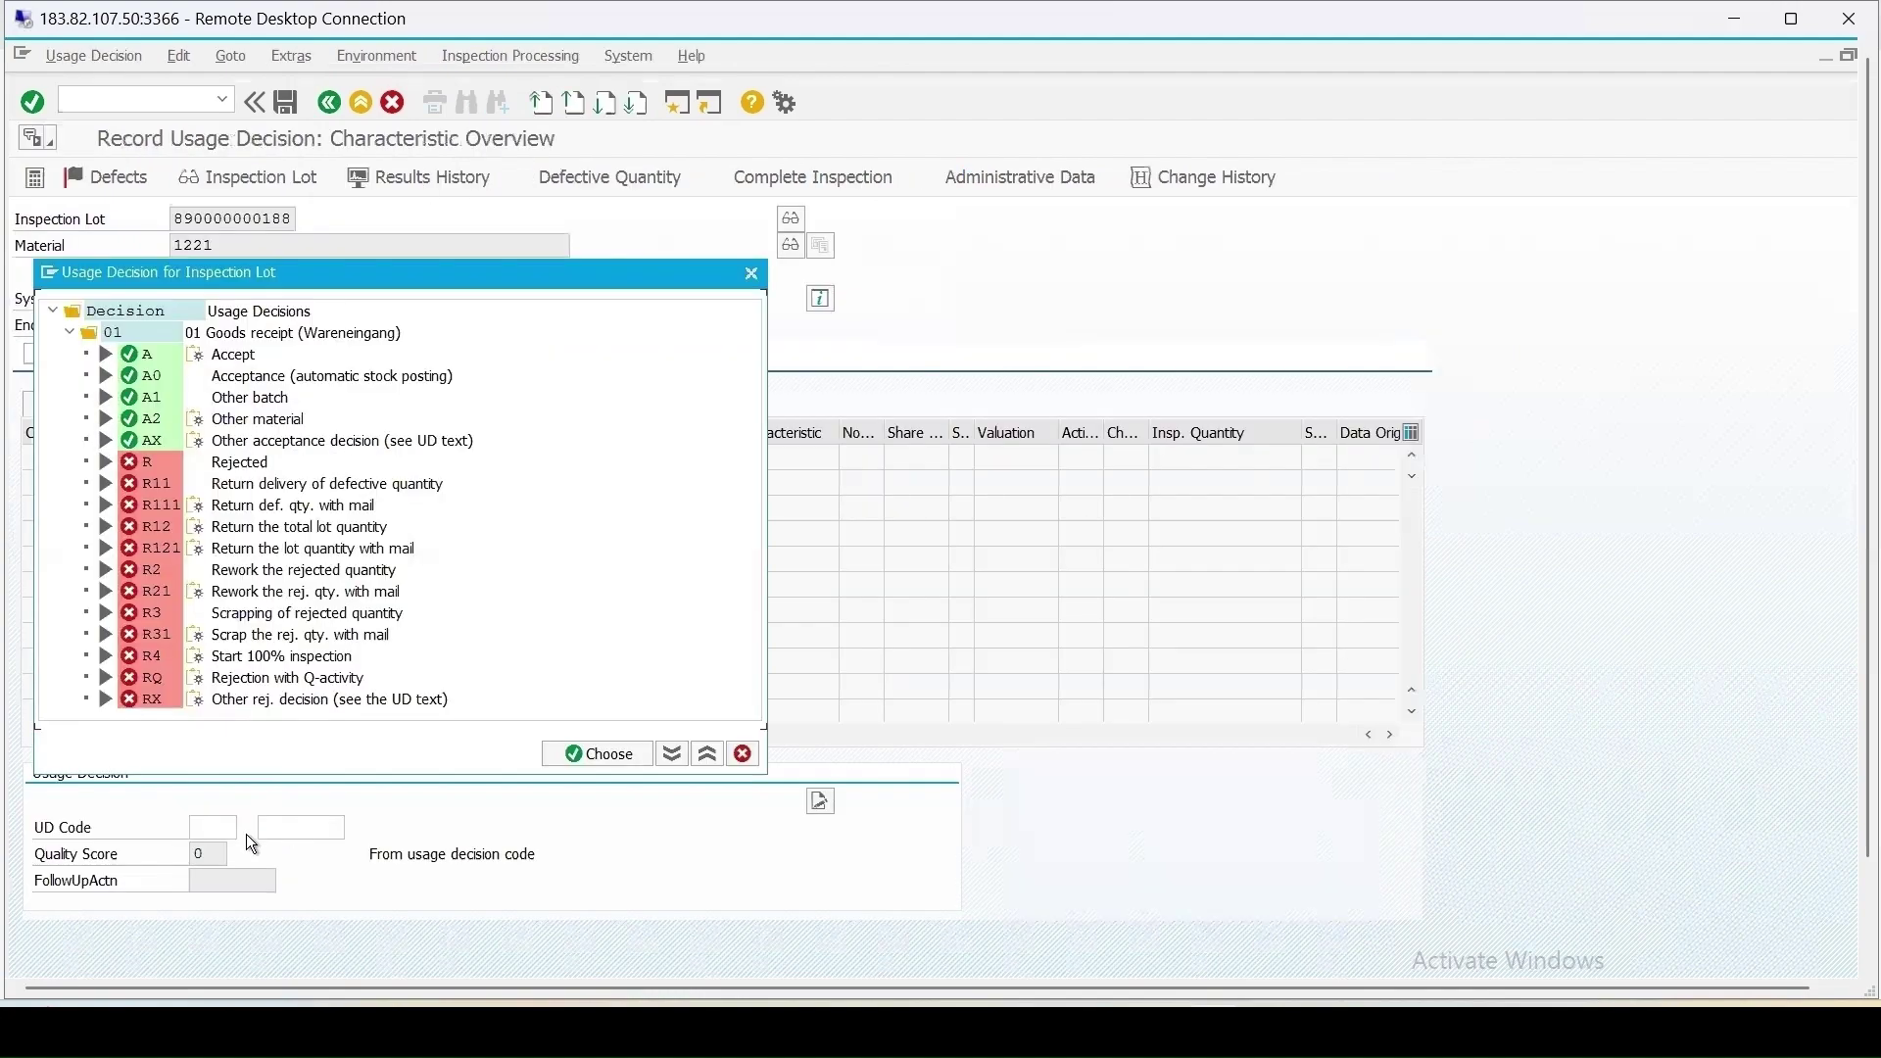
double_click(157, 373)
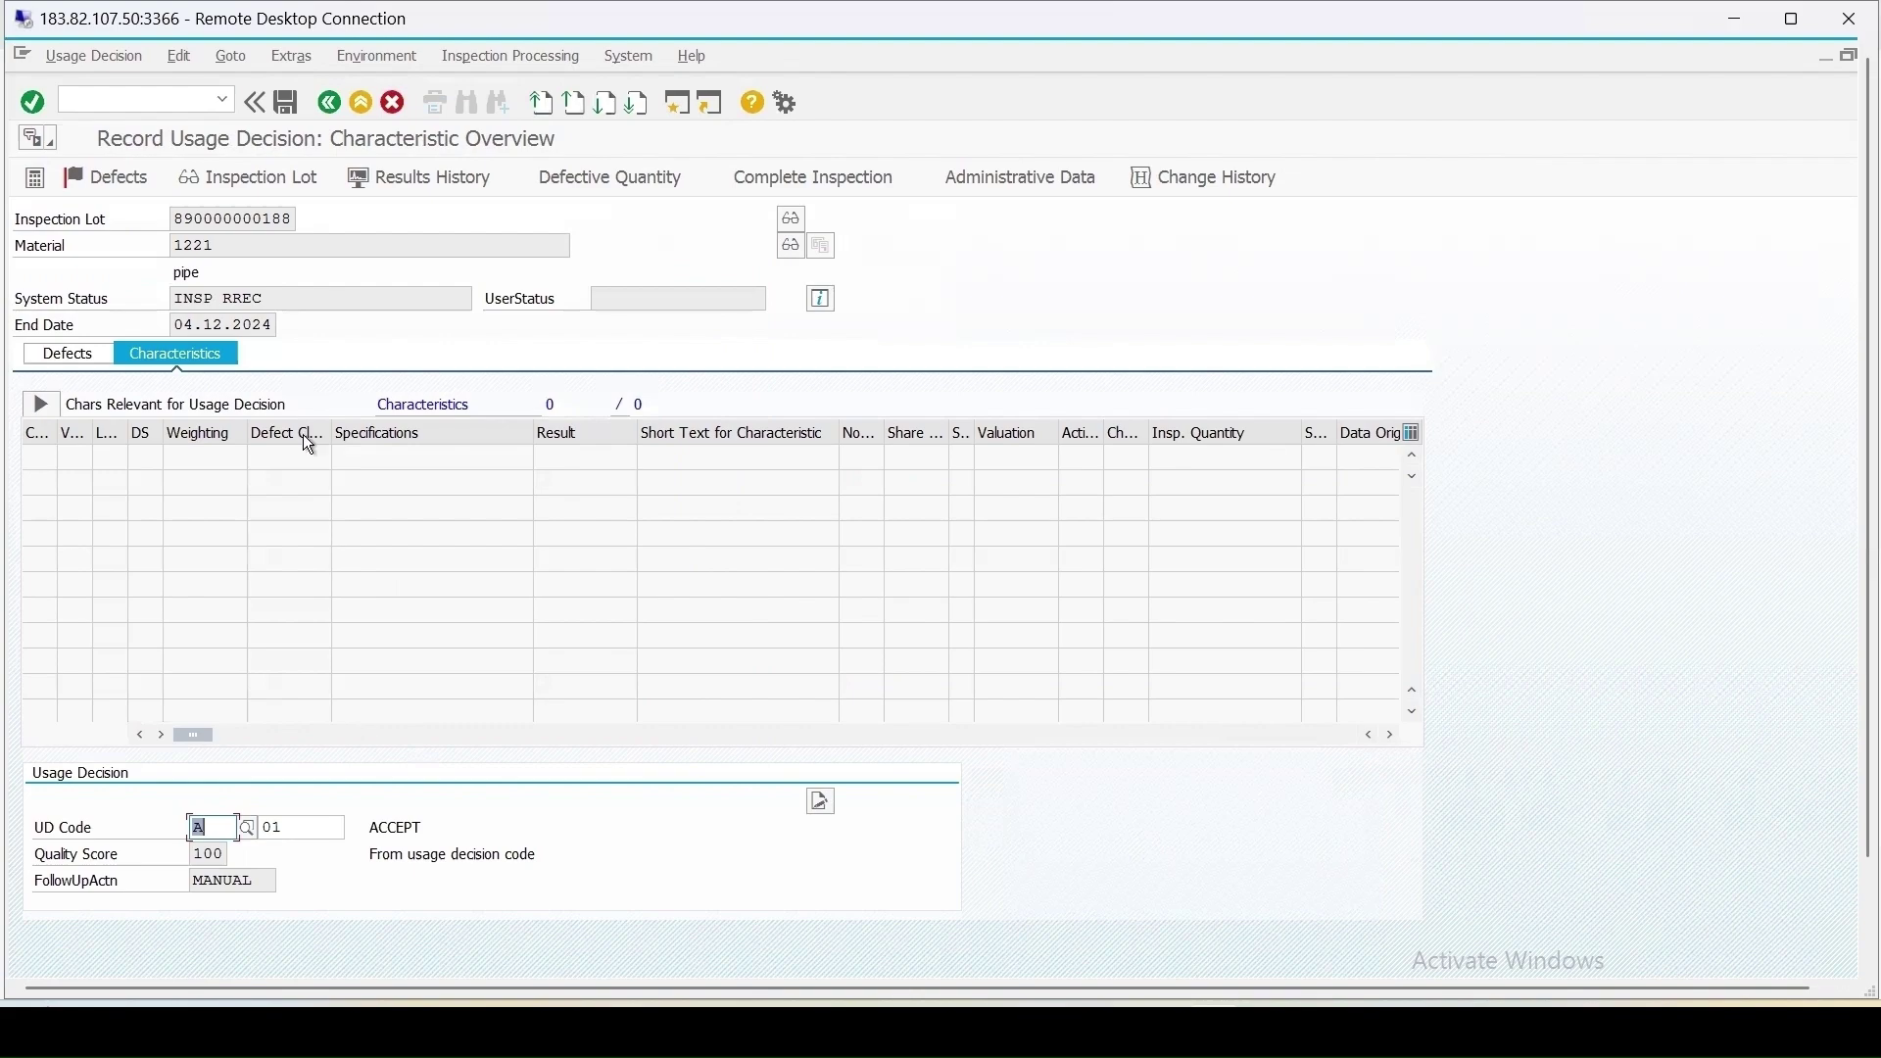
click(284, 102)
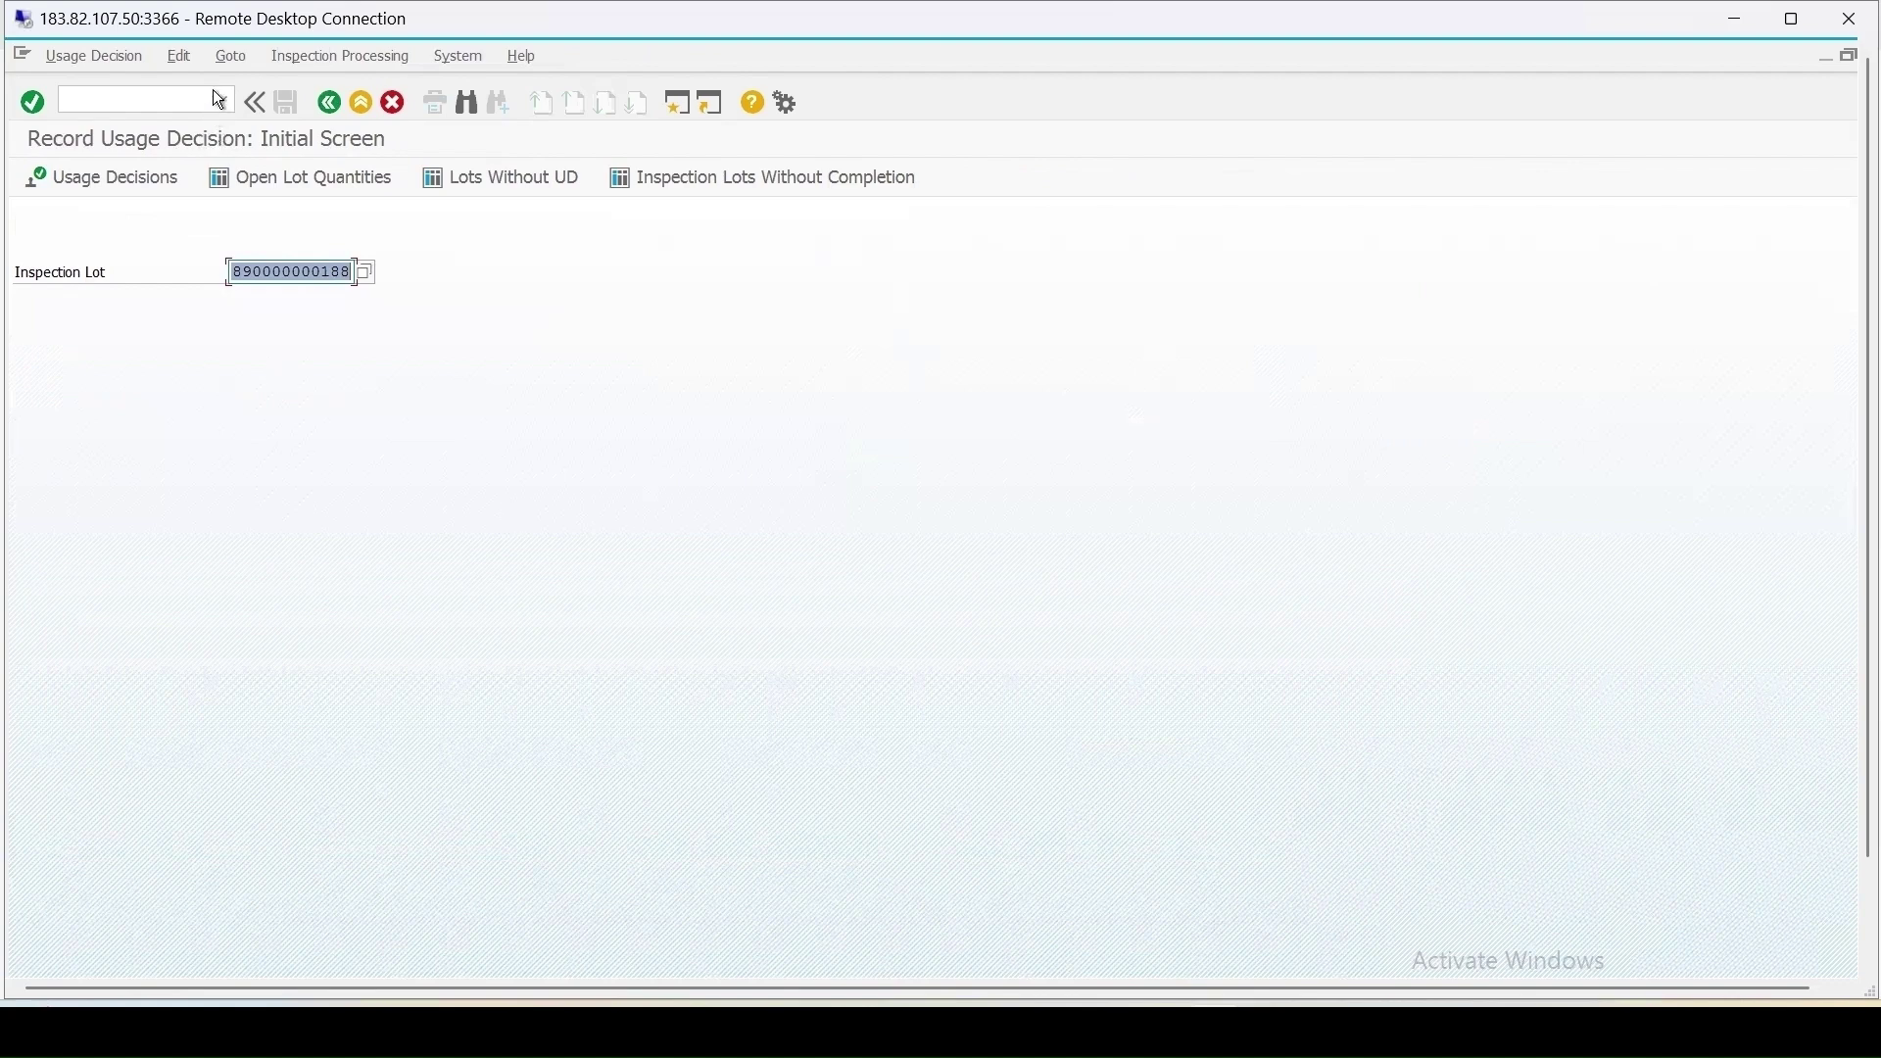
- Run QS62 for material 1221 and display its assigned WEIGHT characteristic
click(154, 97)
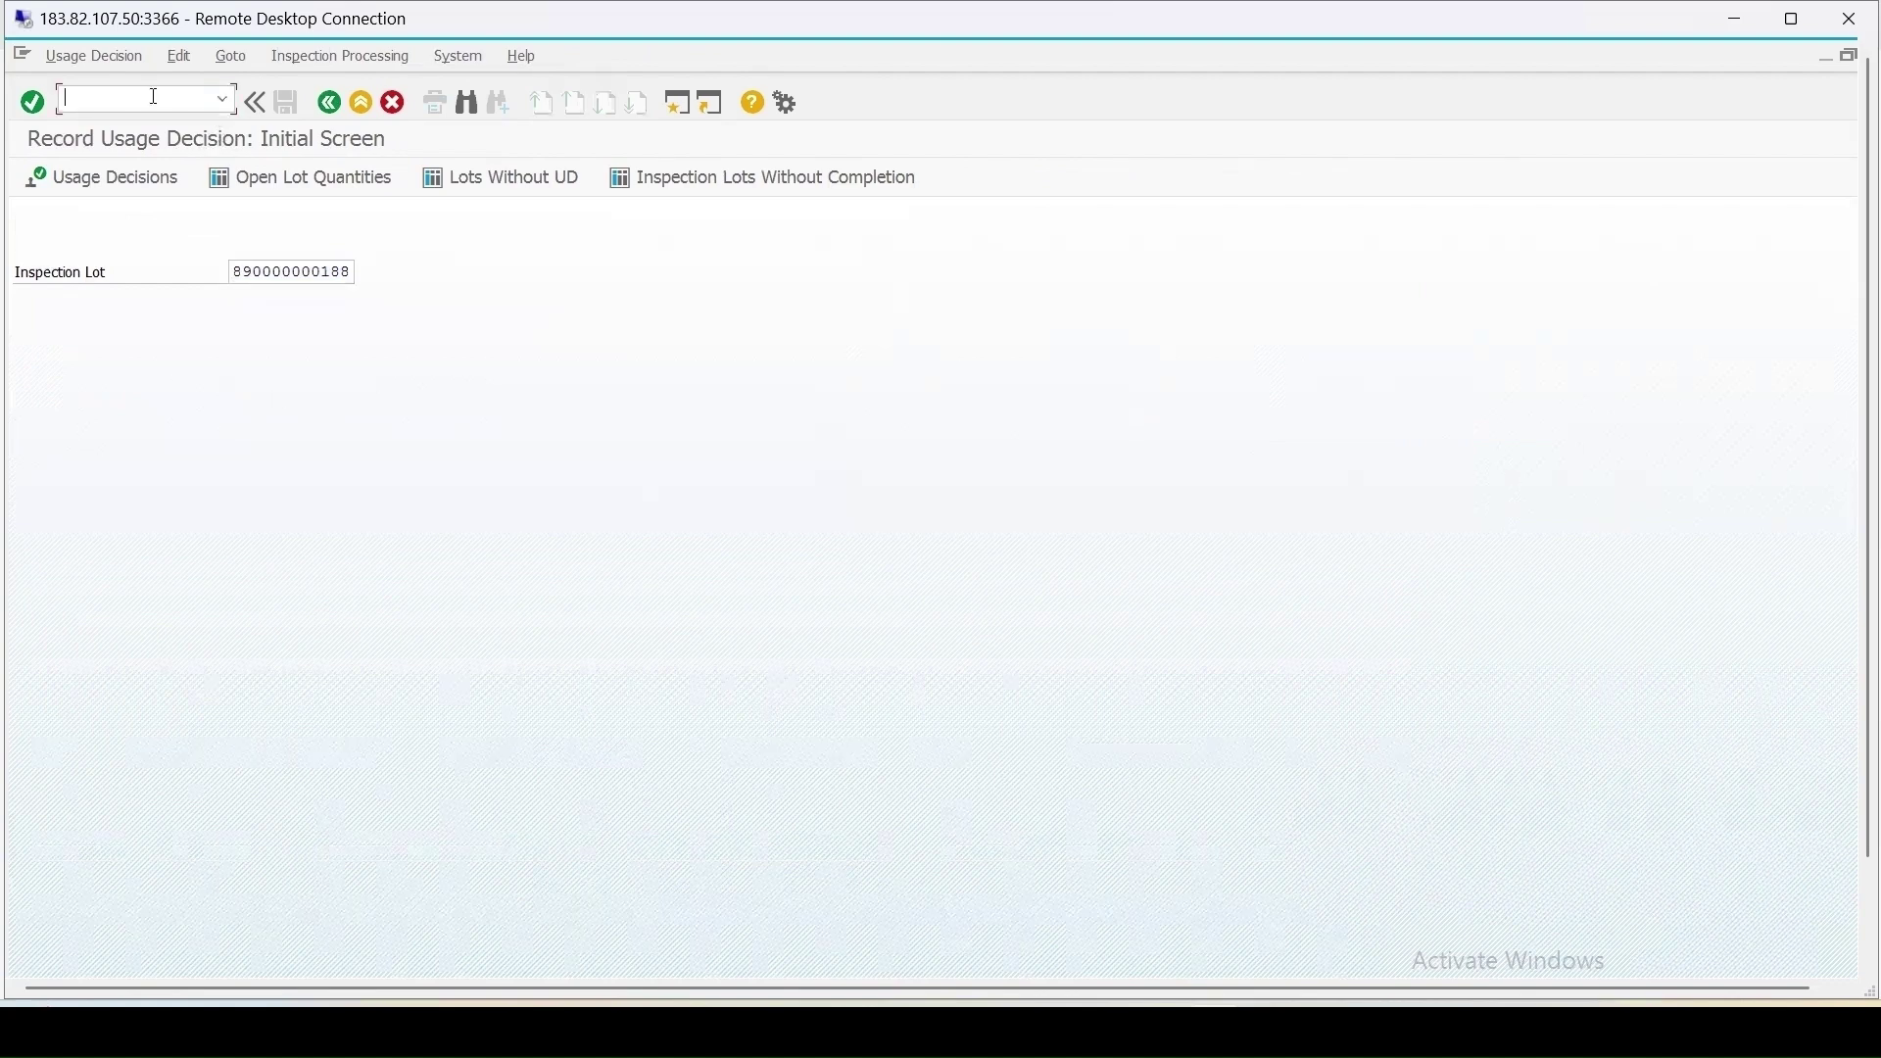
text(/nqs62)
key(Return)
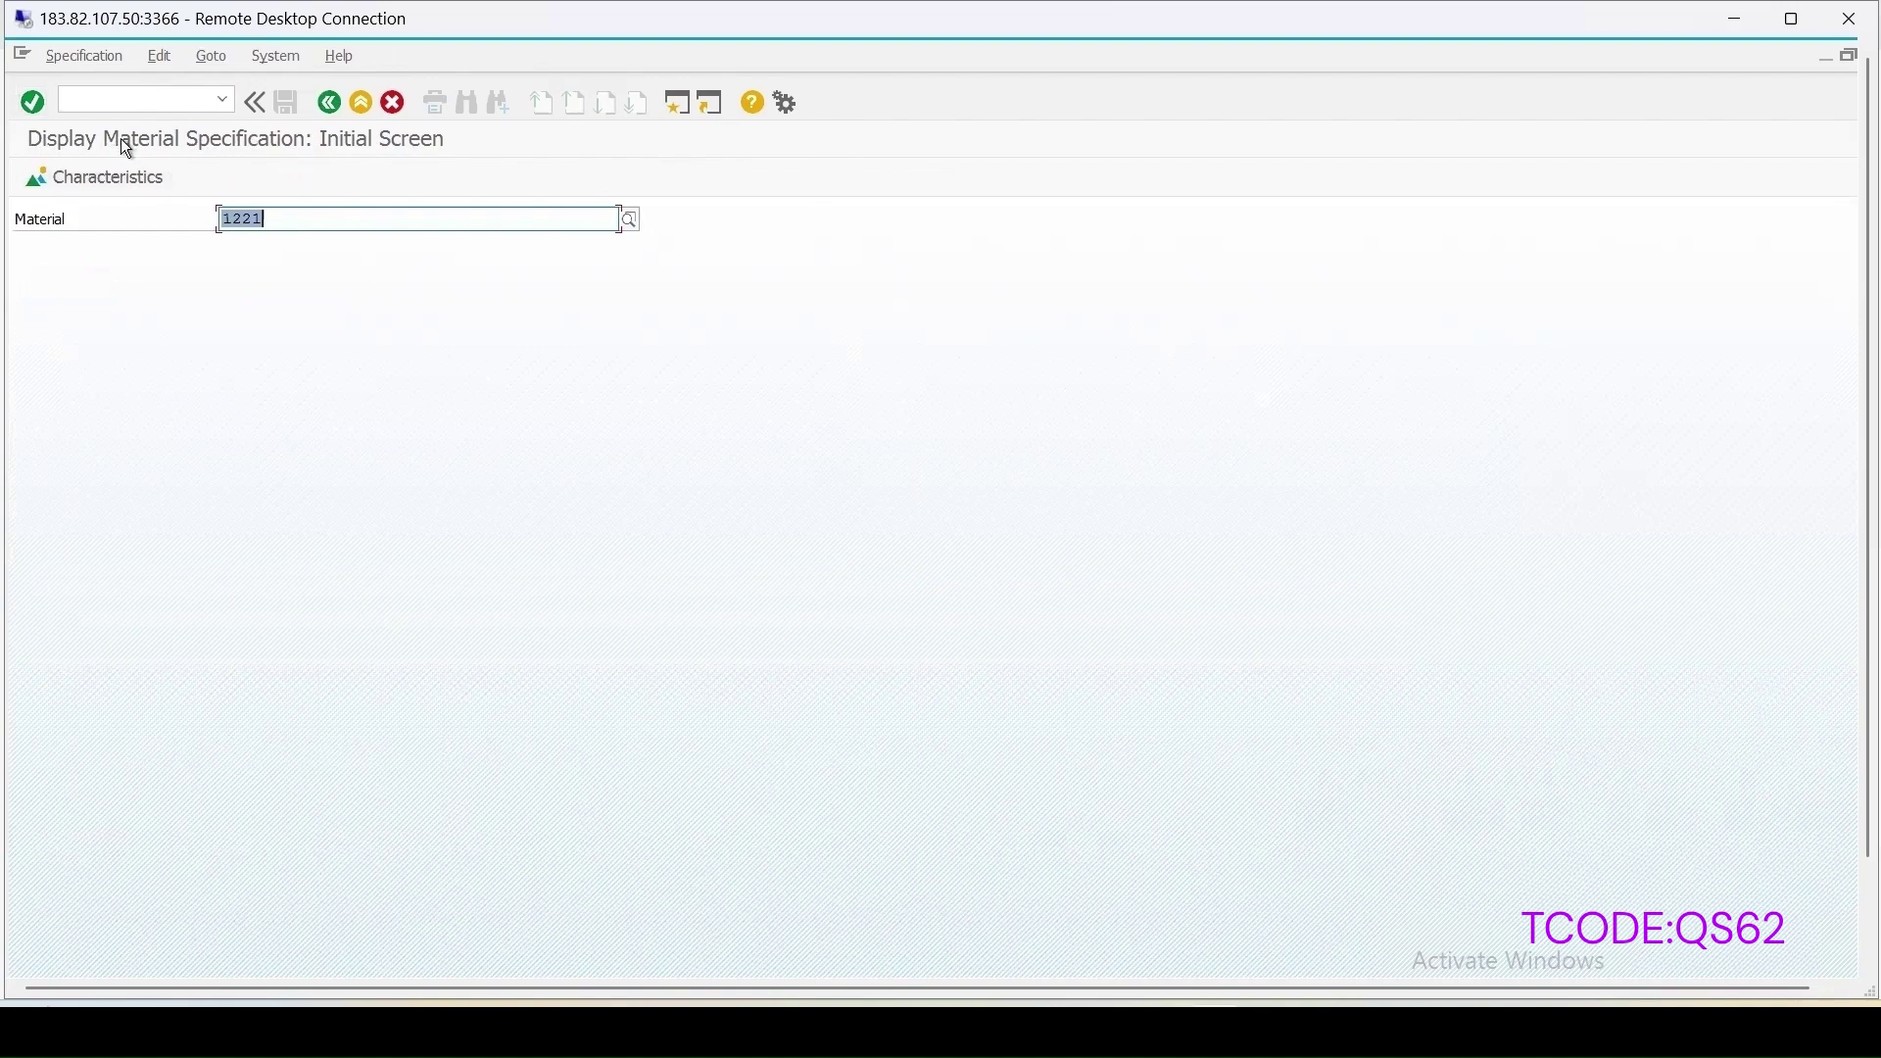
key(Return)
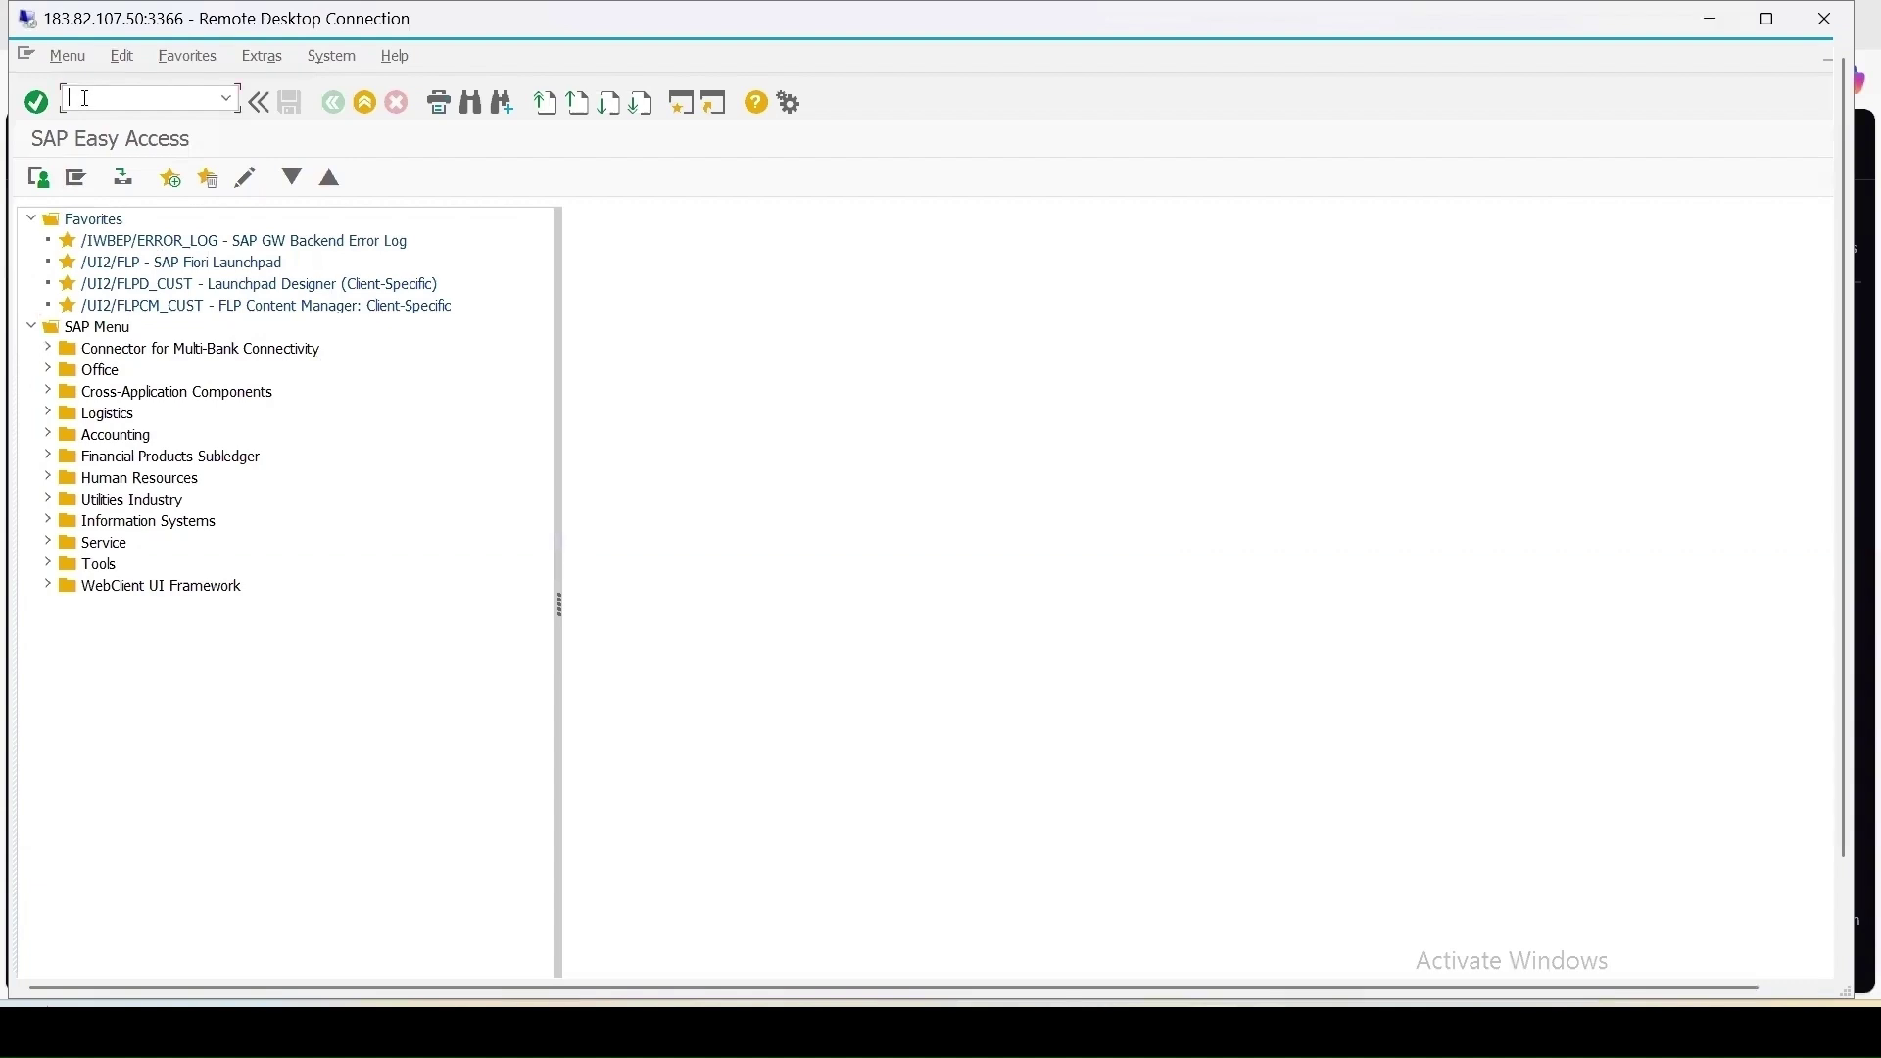
- Run SE16N on table QMSP and list its entries for materials 1118 and 1221
text(/nse16n)
key(Return)
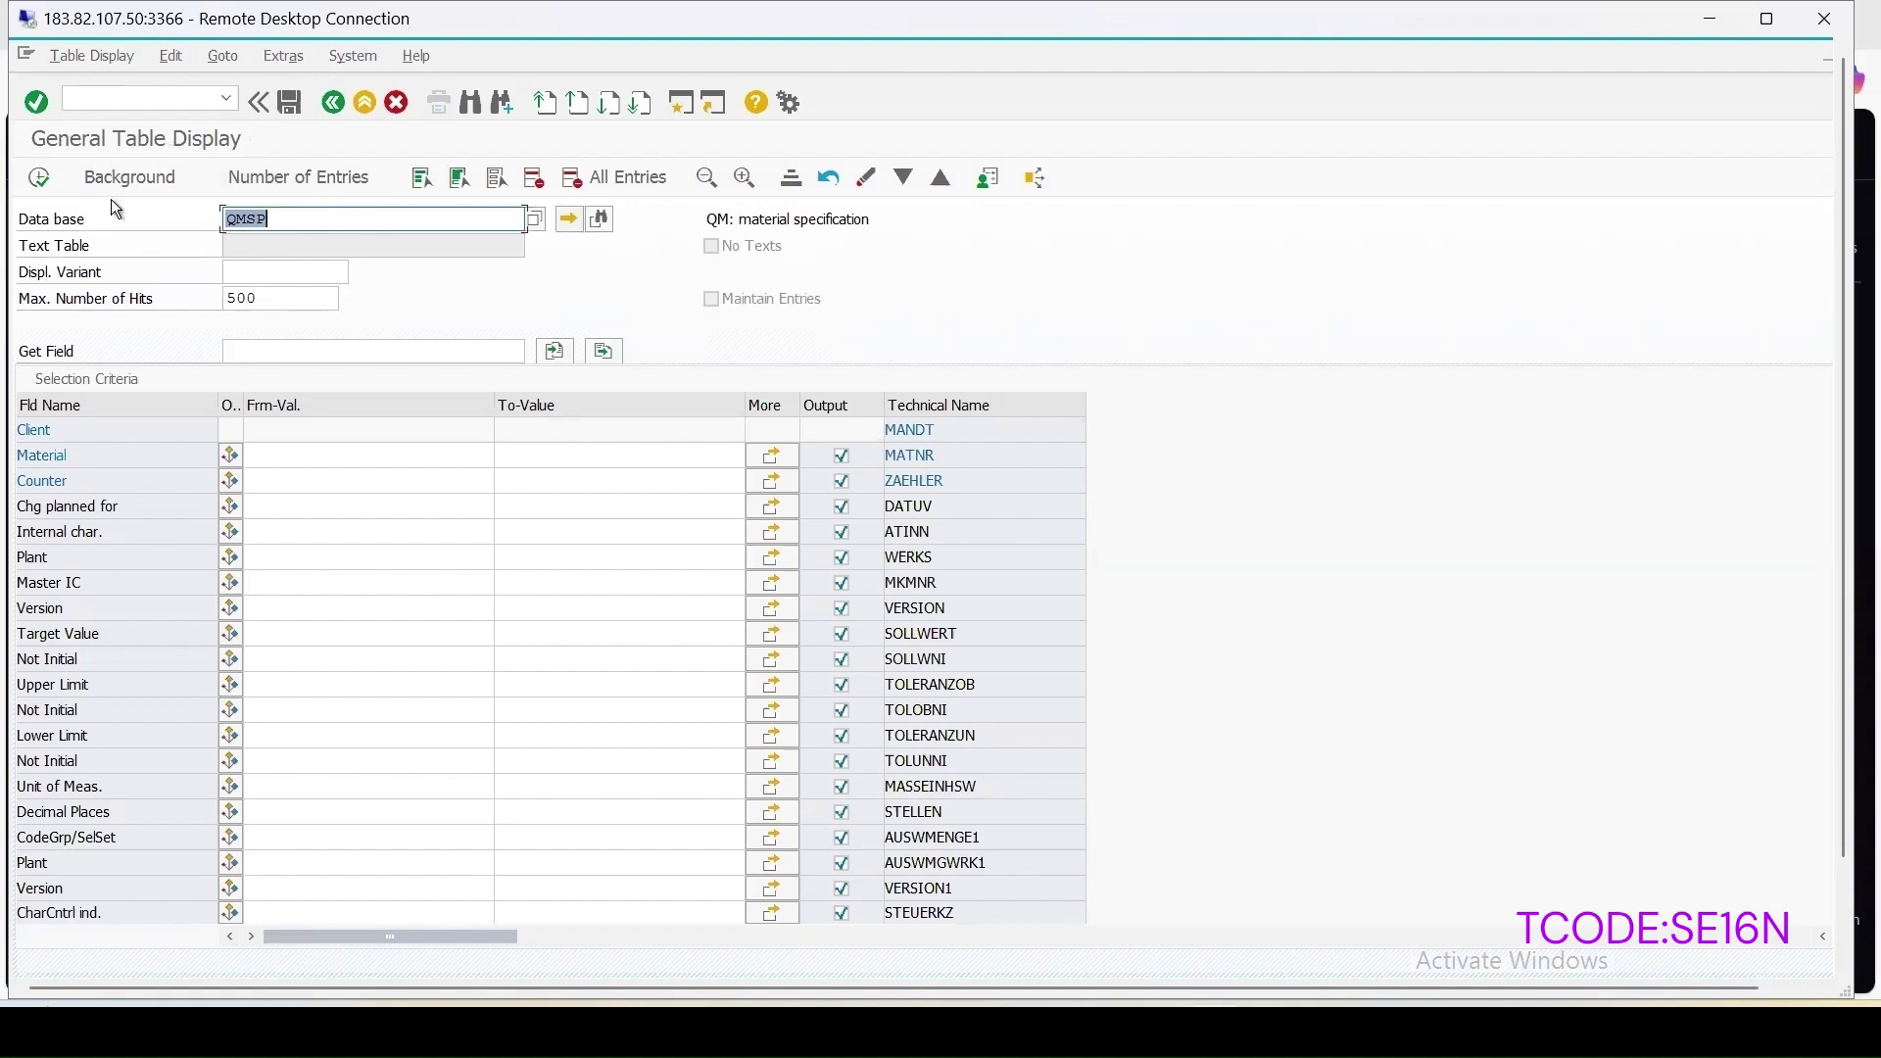
click(39, 177)
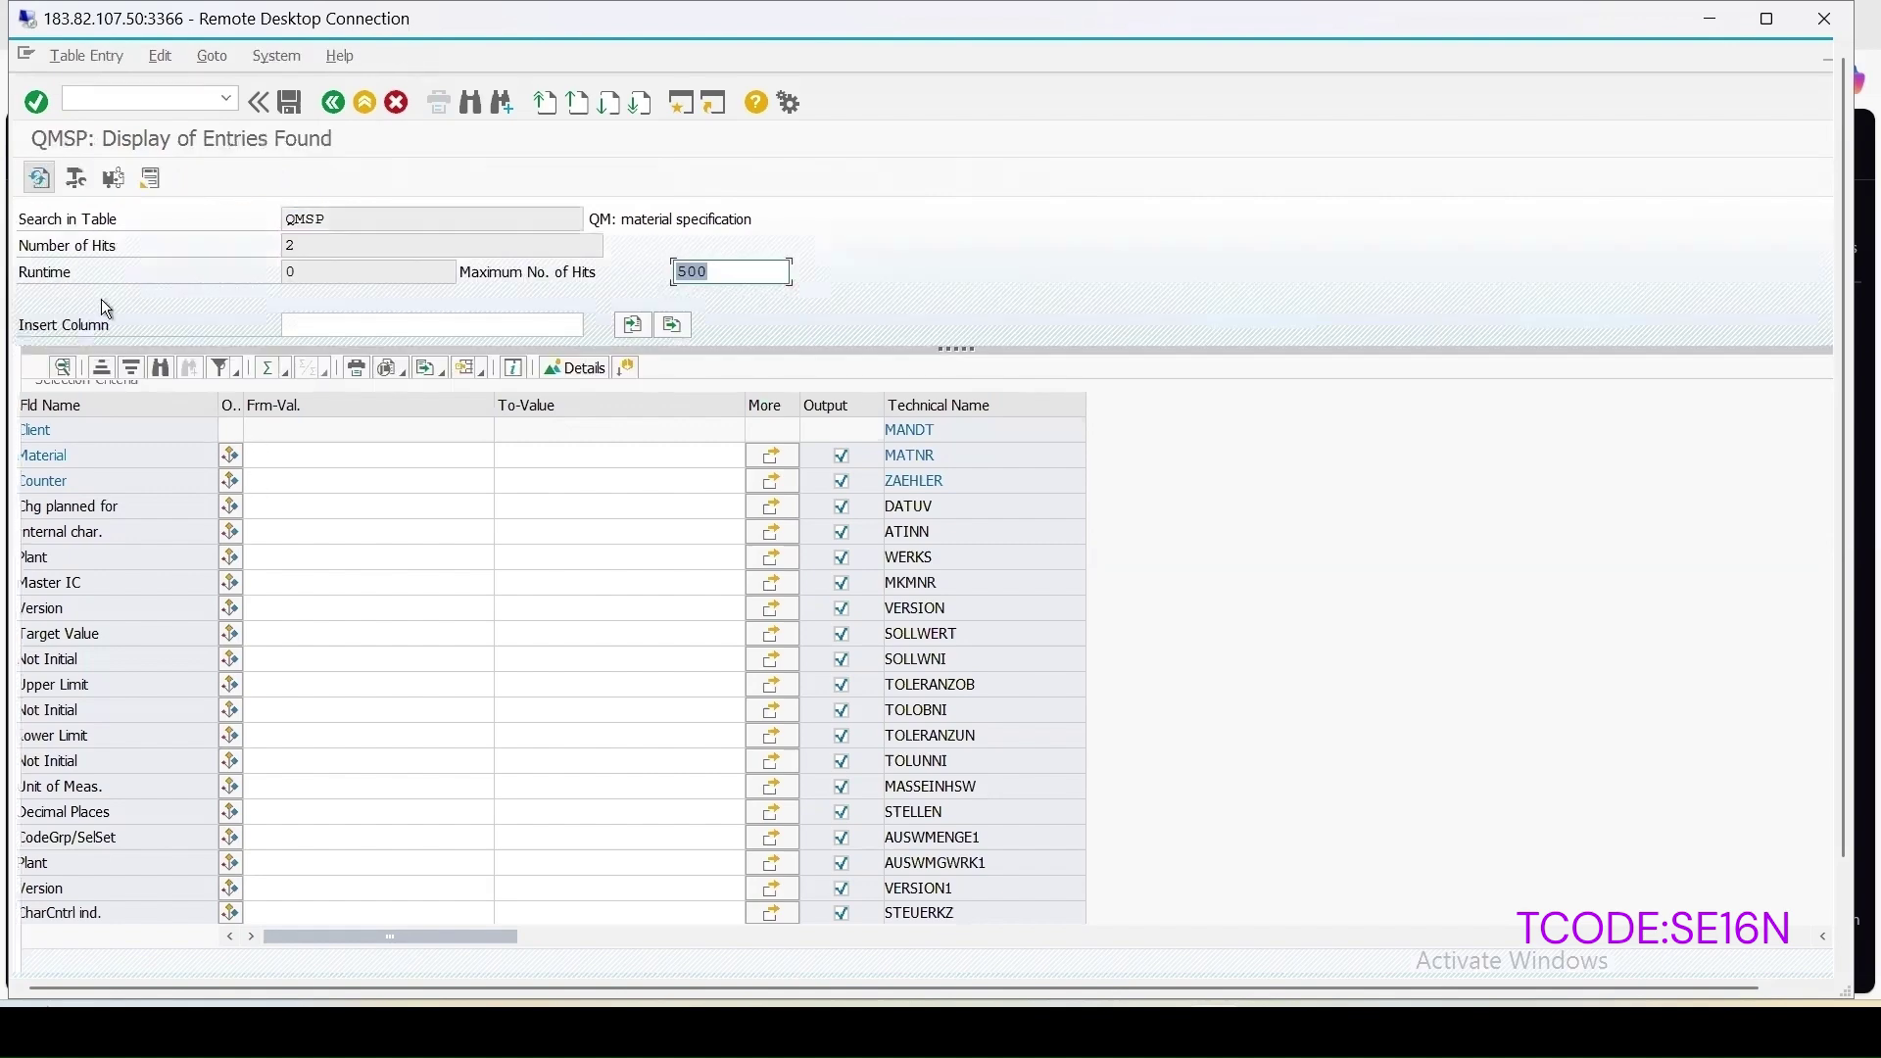
- Show all fields of the QMSP entry for material 1221 in the details window
click(73, 435)
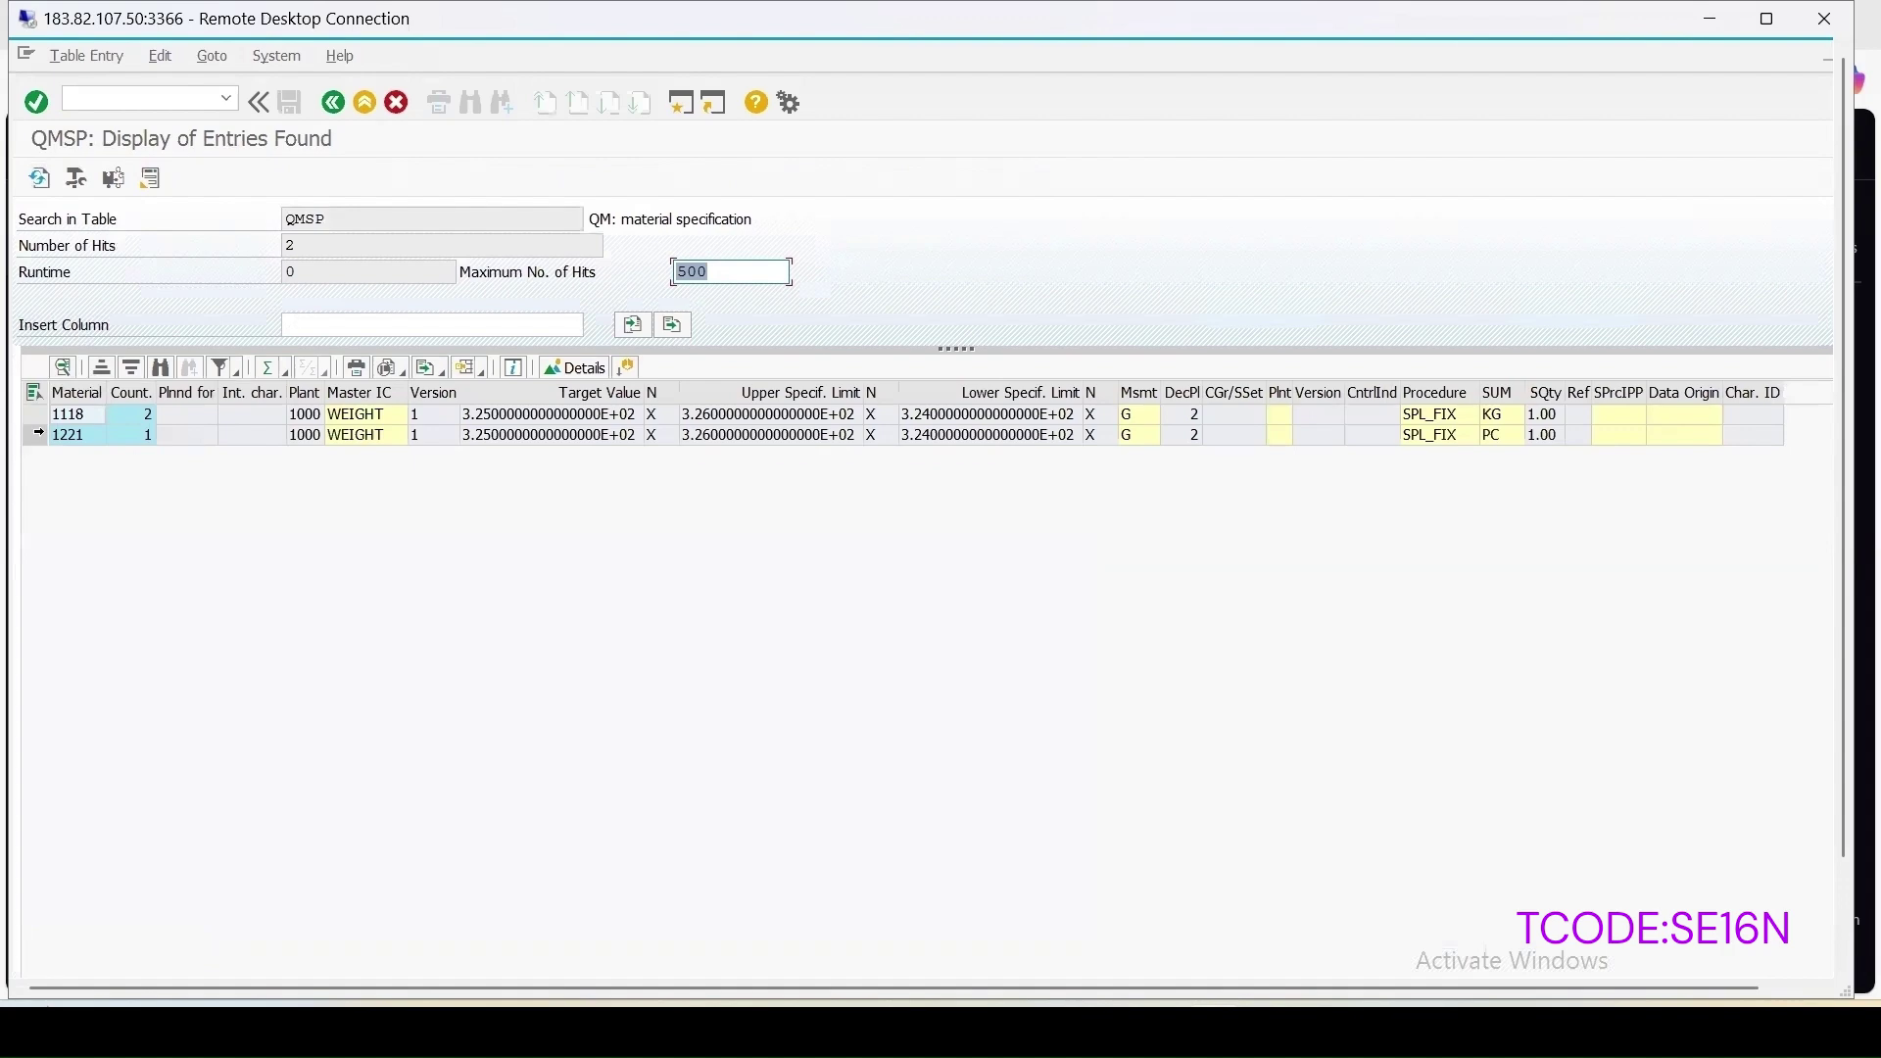
click(37, 436)
click(64, 367)
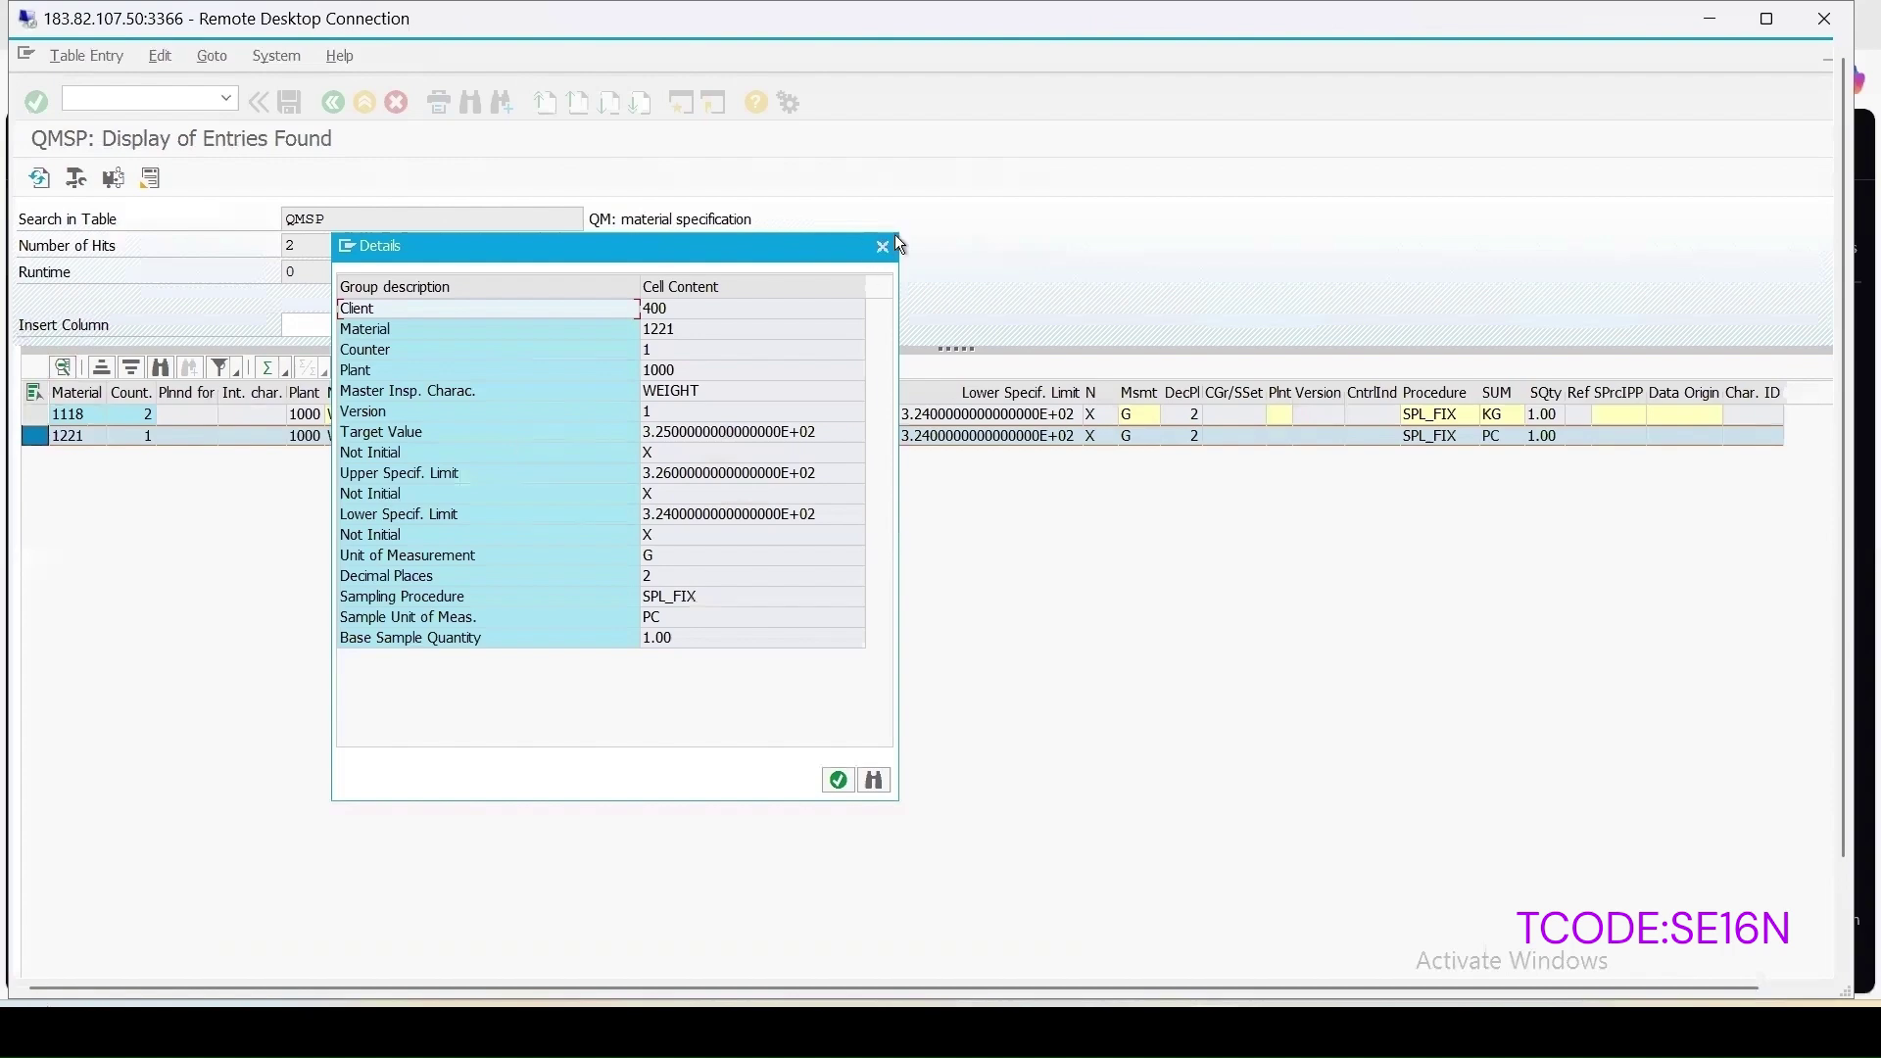
click(884, 249)
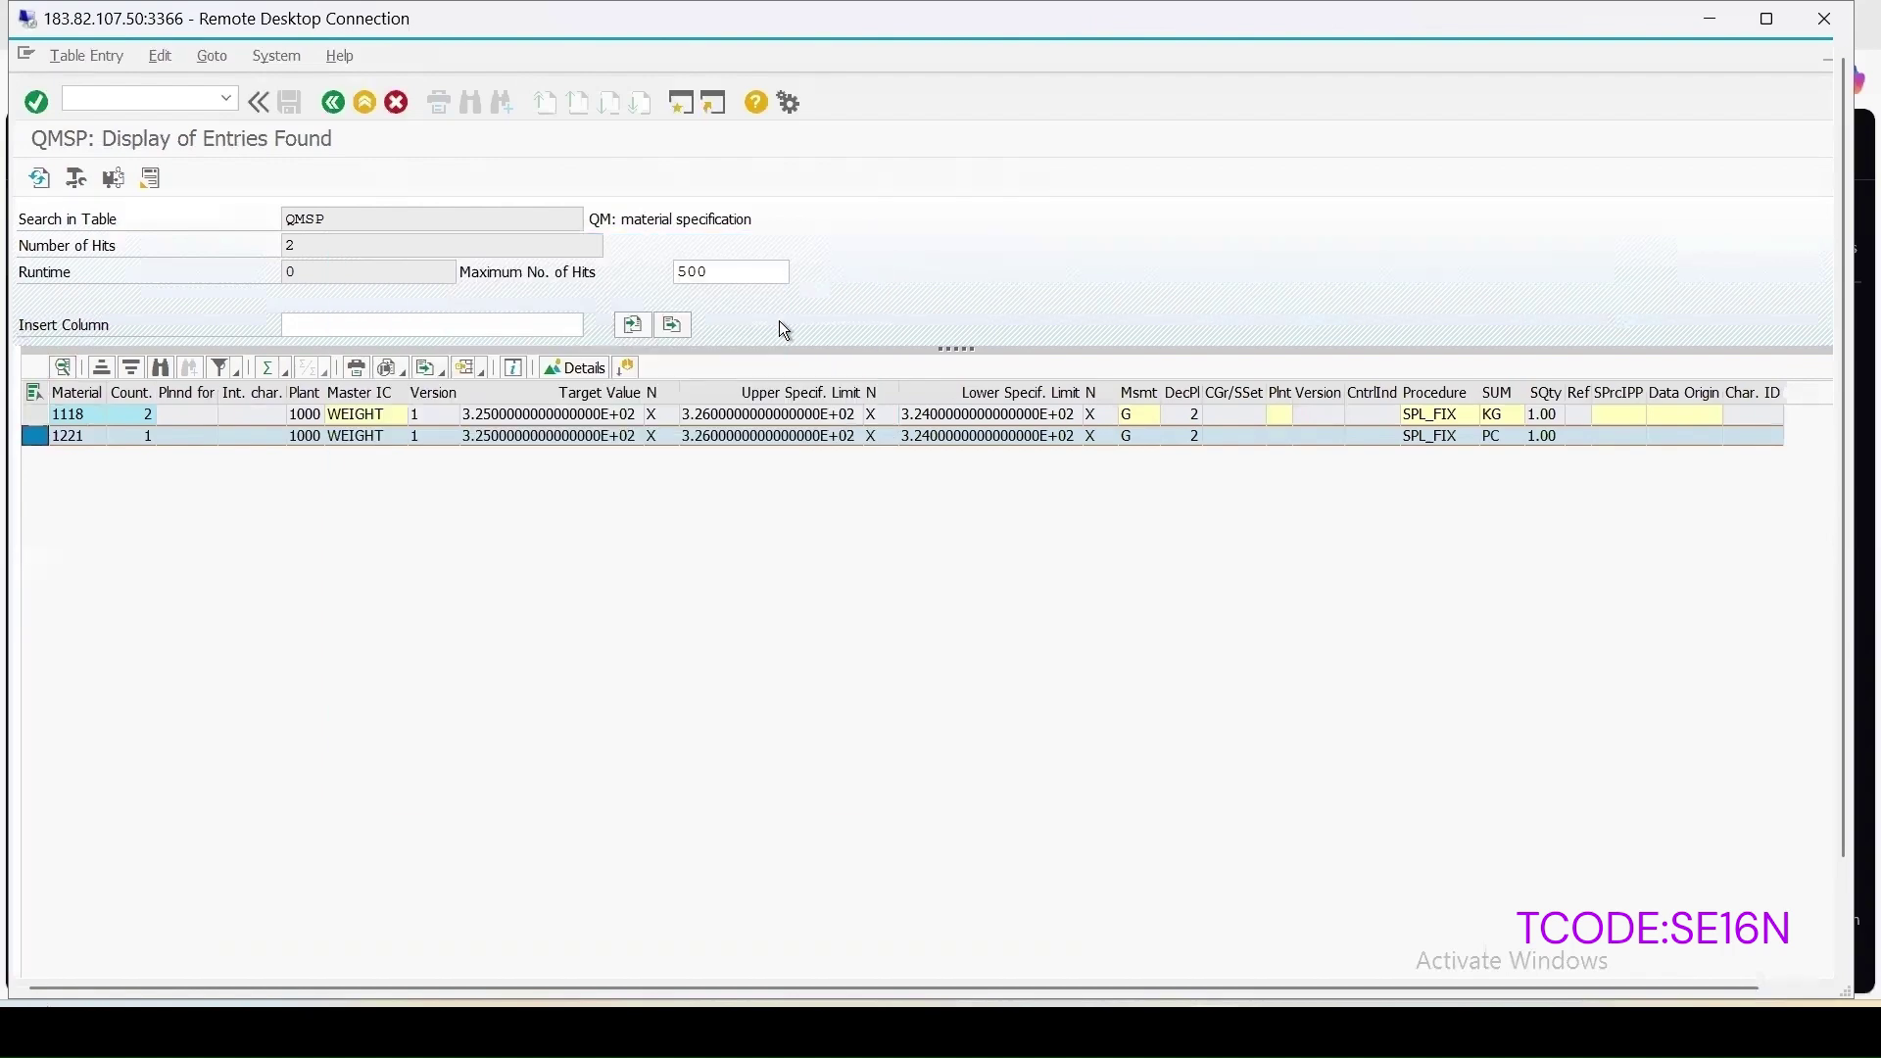
click(564, 366)
drag(746, 297, 1038, 90)
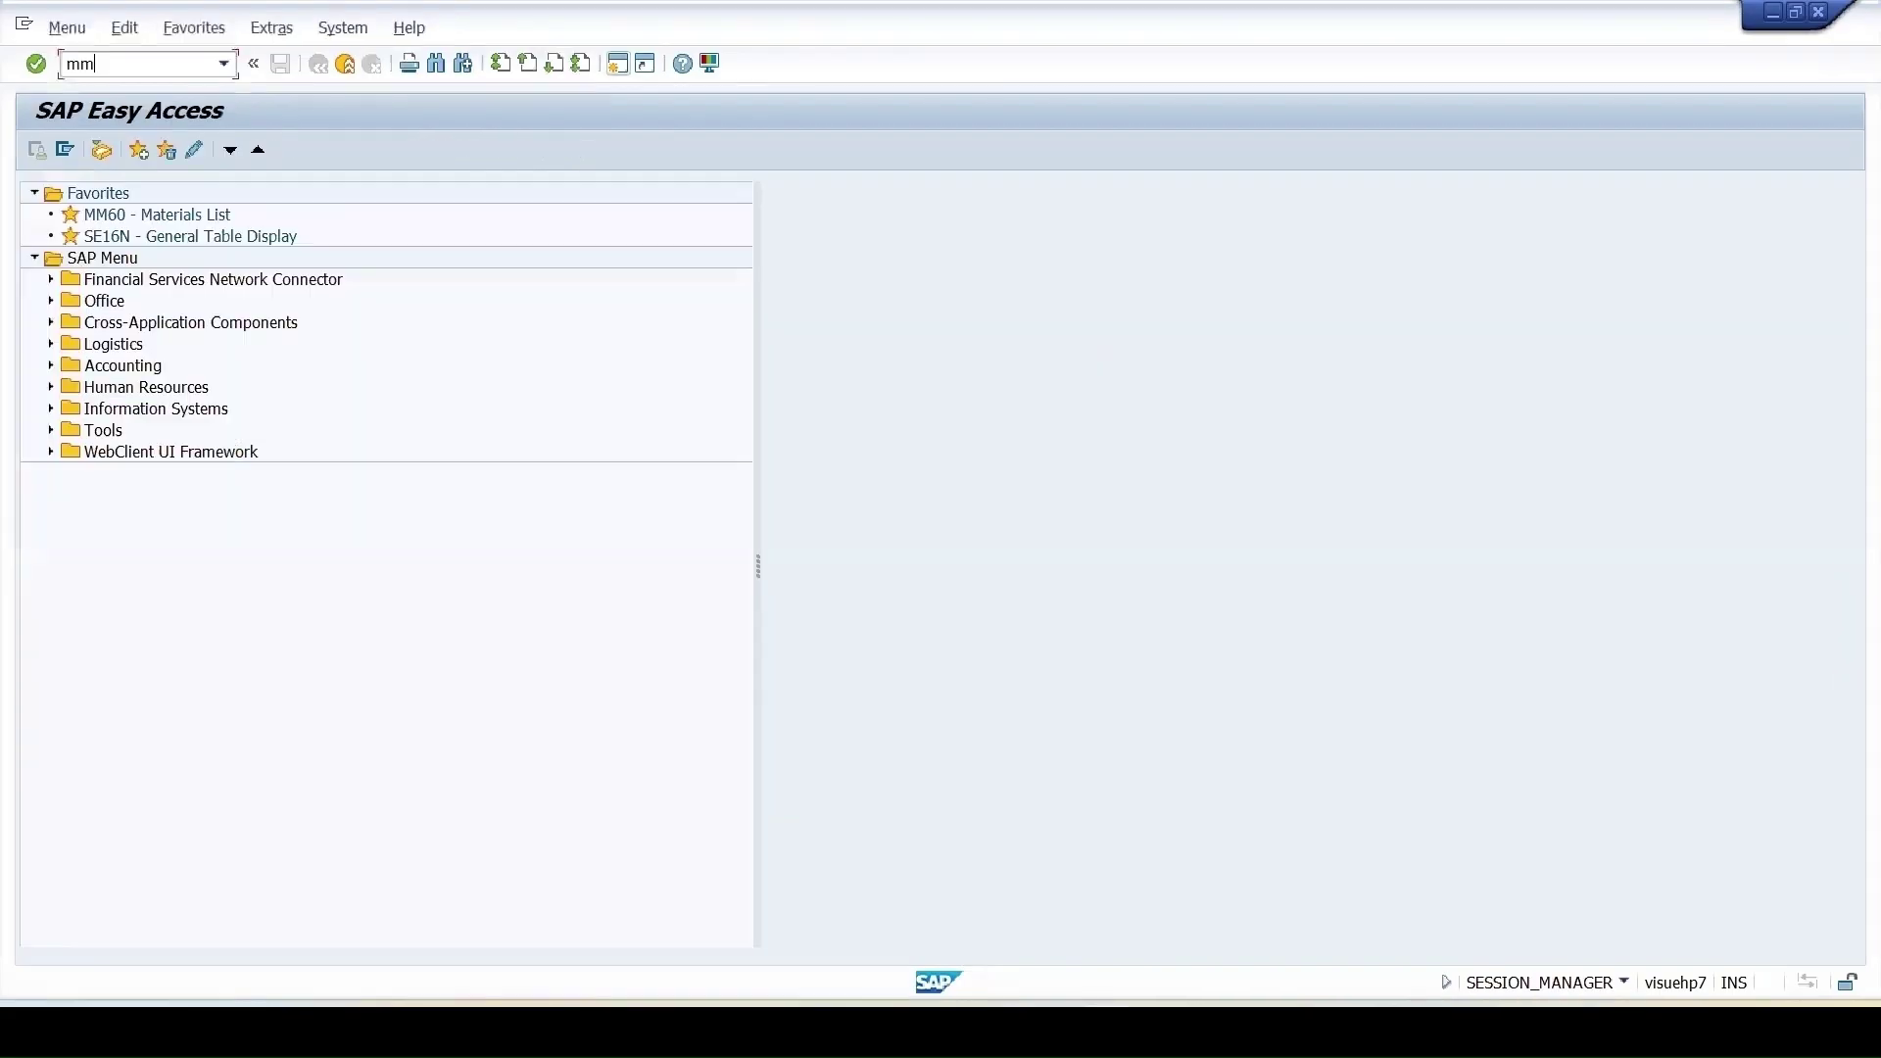
- Open material C-202 in MM02 and reach its quality management view for plant 1100 Berlin
text(02)
key(Return)
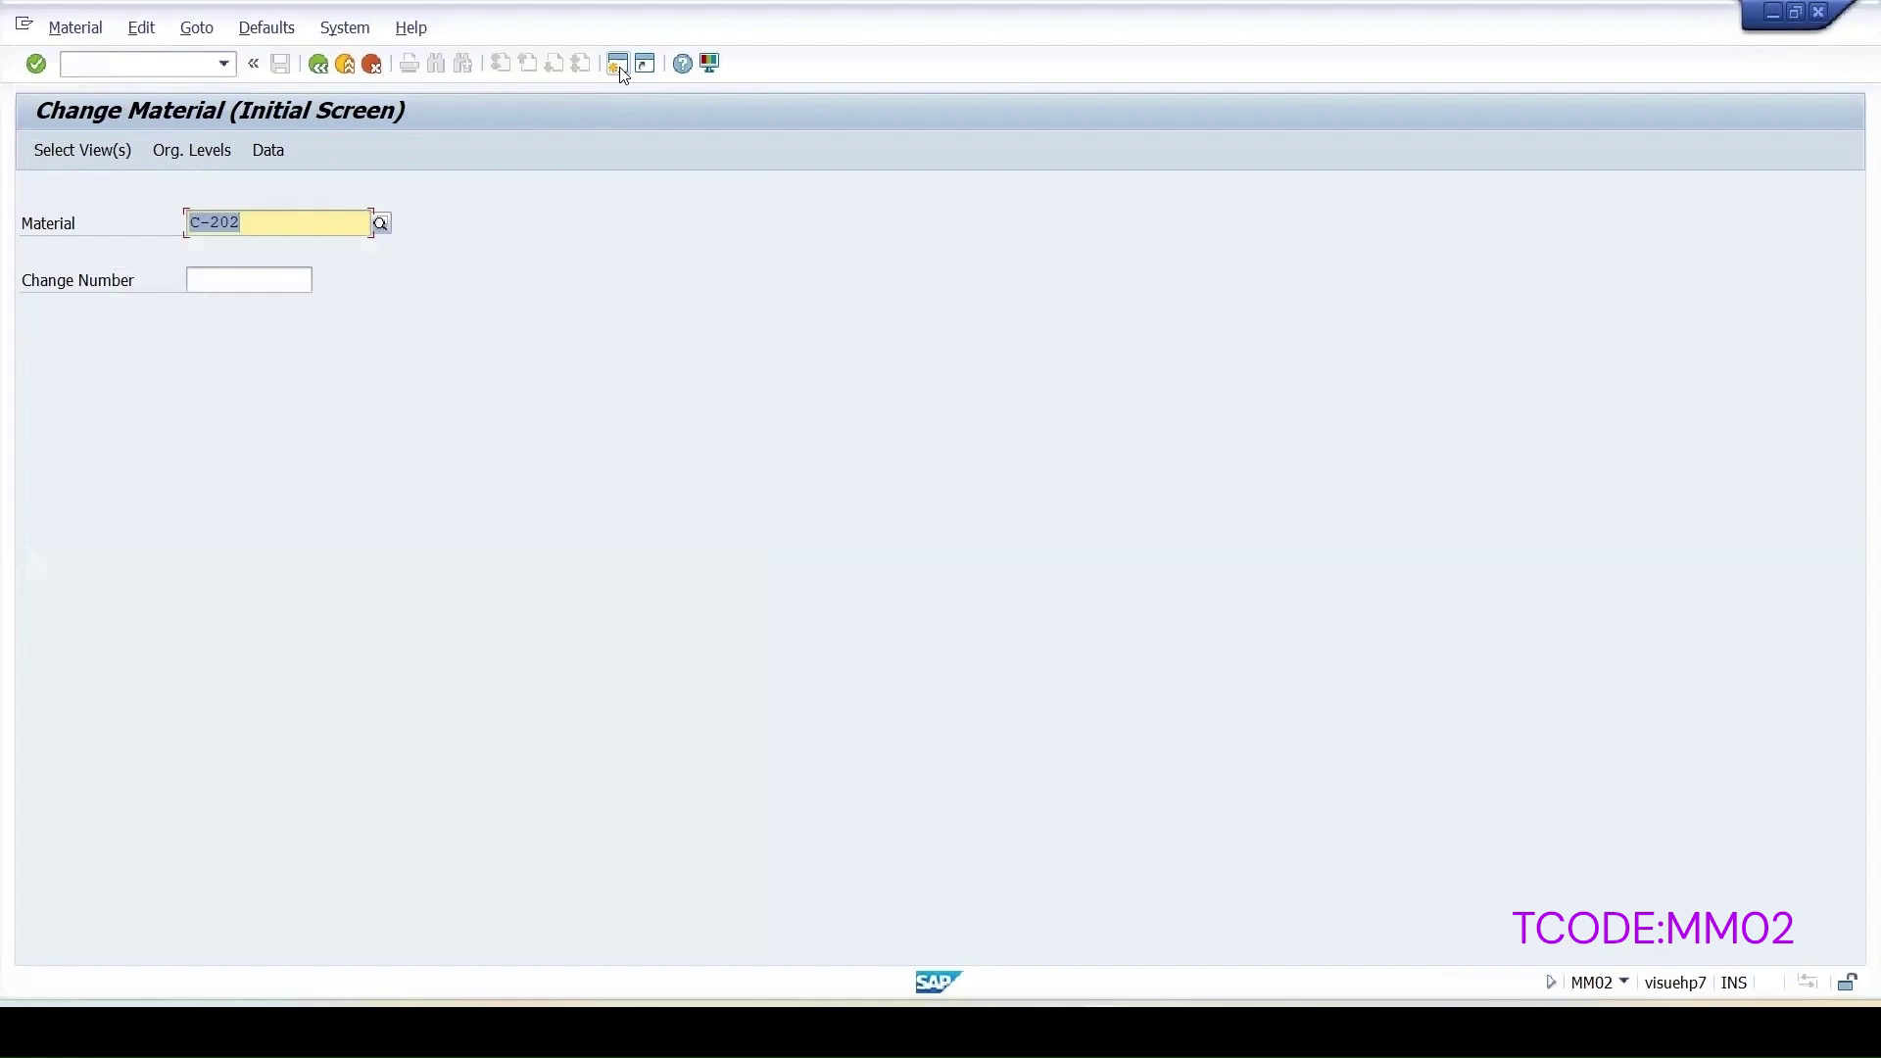
key(Return)
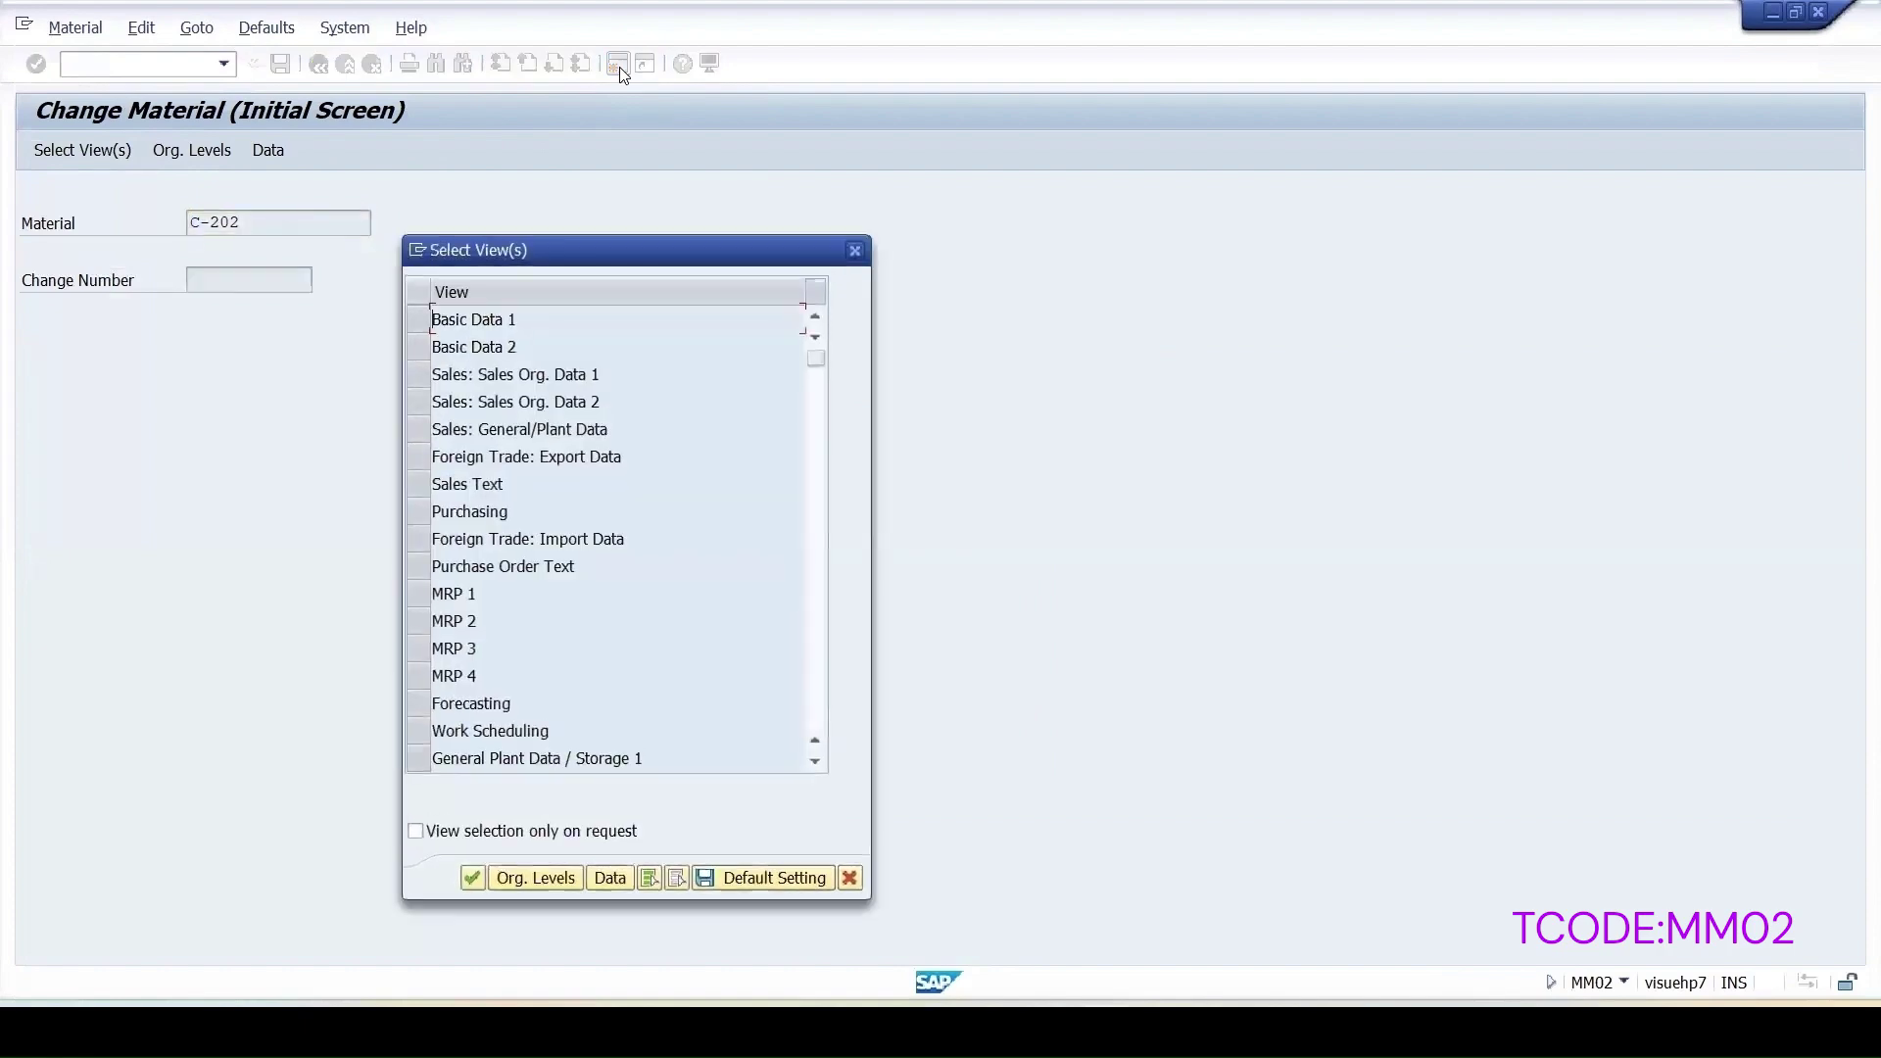
key(Return)
key(Return)
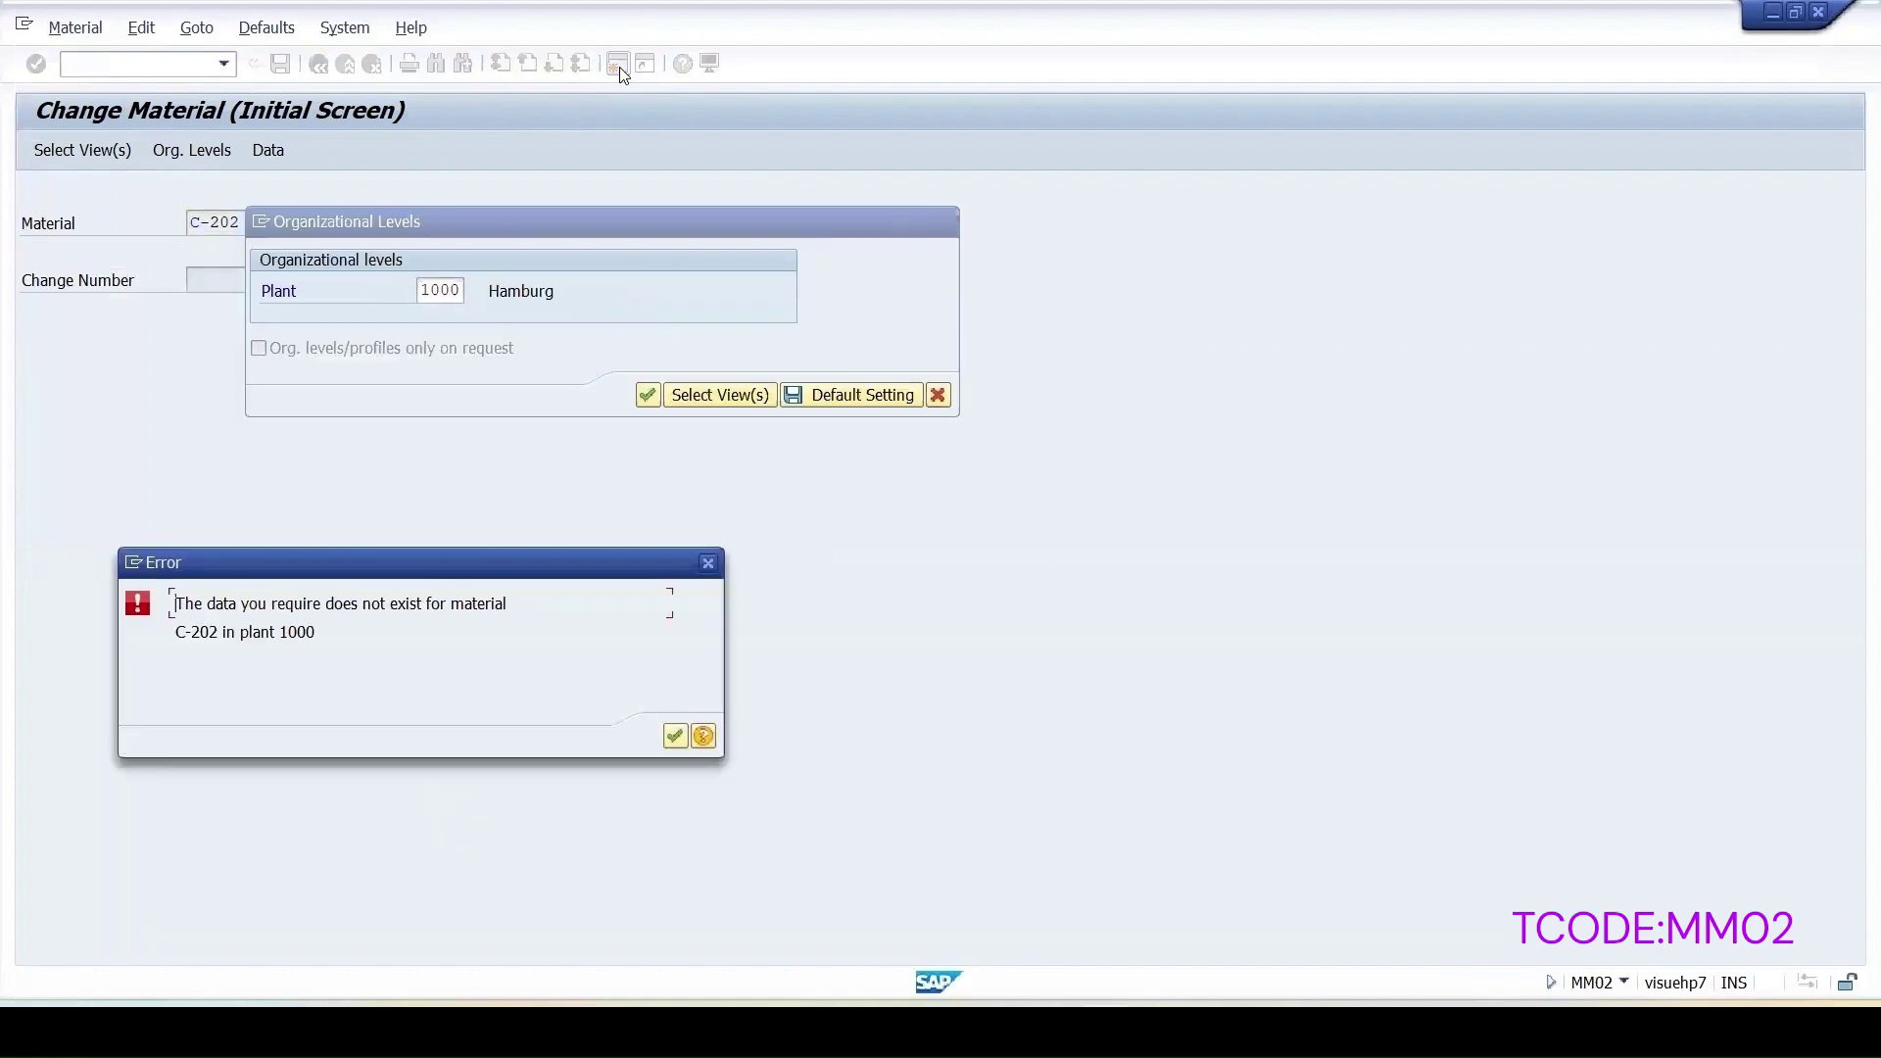
click(674, 738)
click(466, 291)
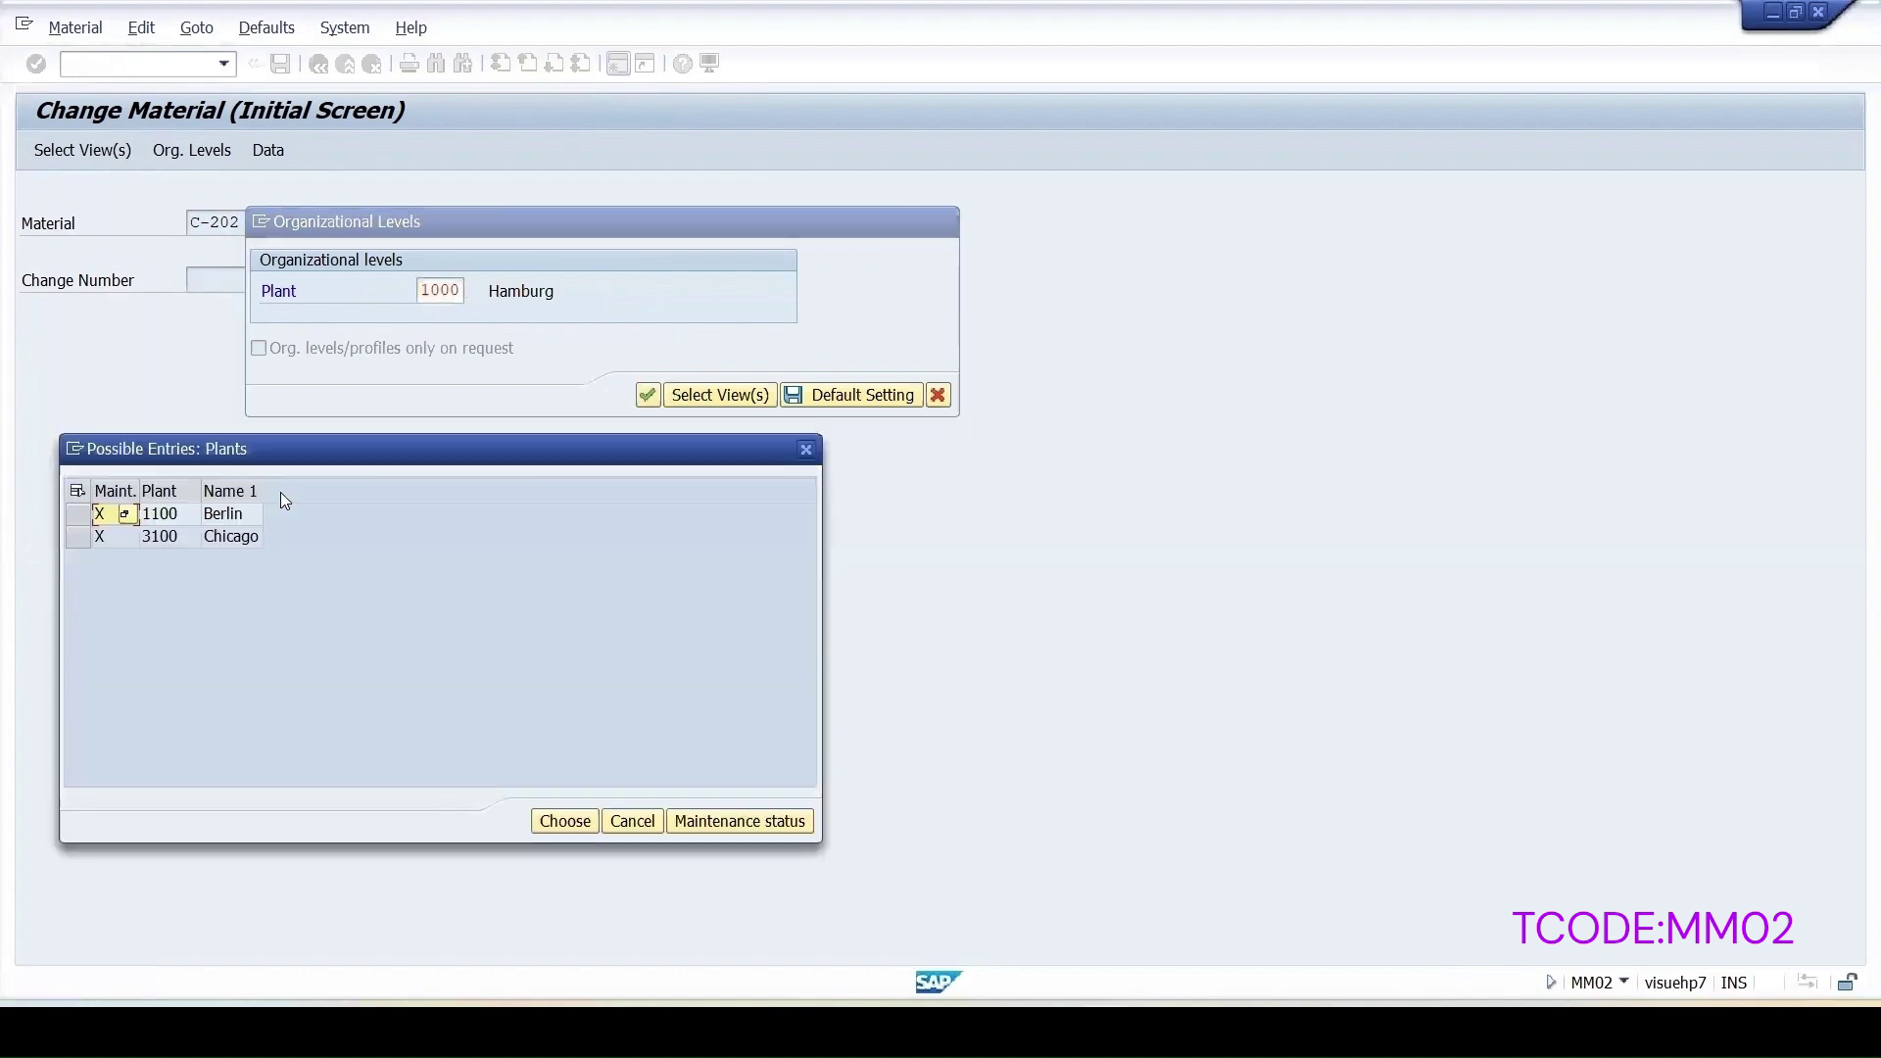
double_click(176, 514)
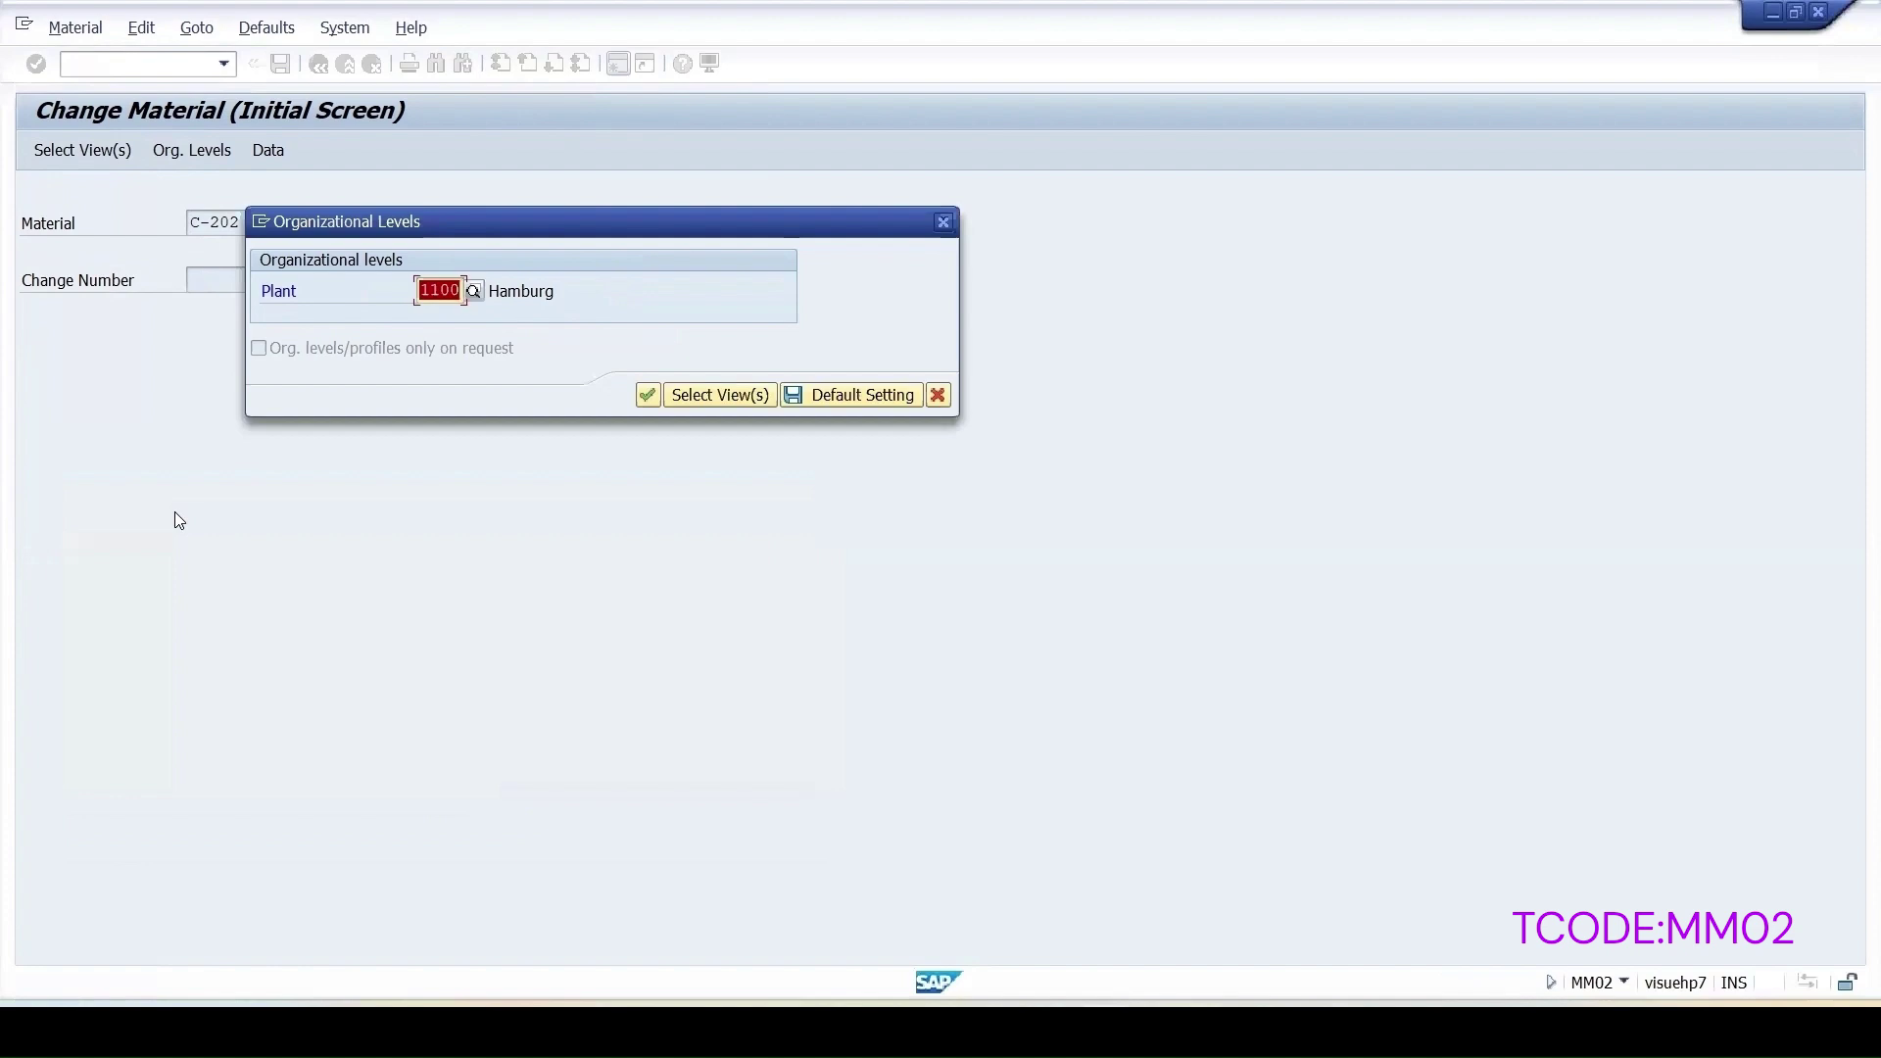
key(Return)
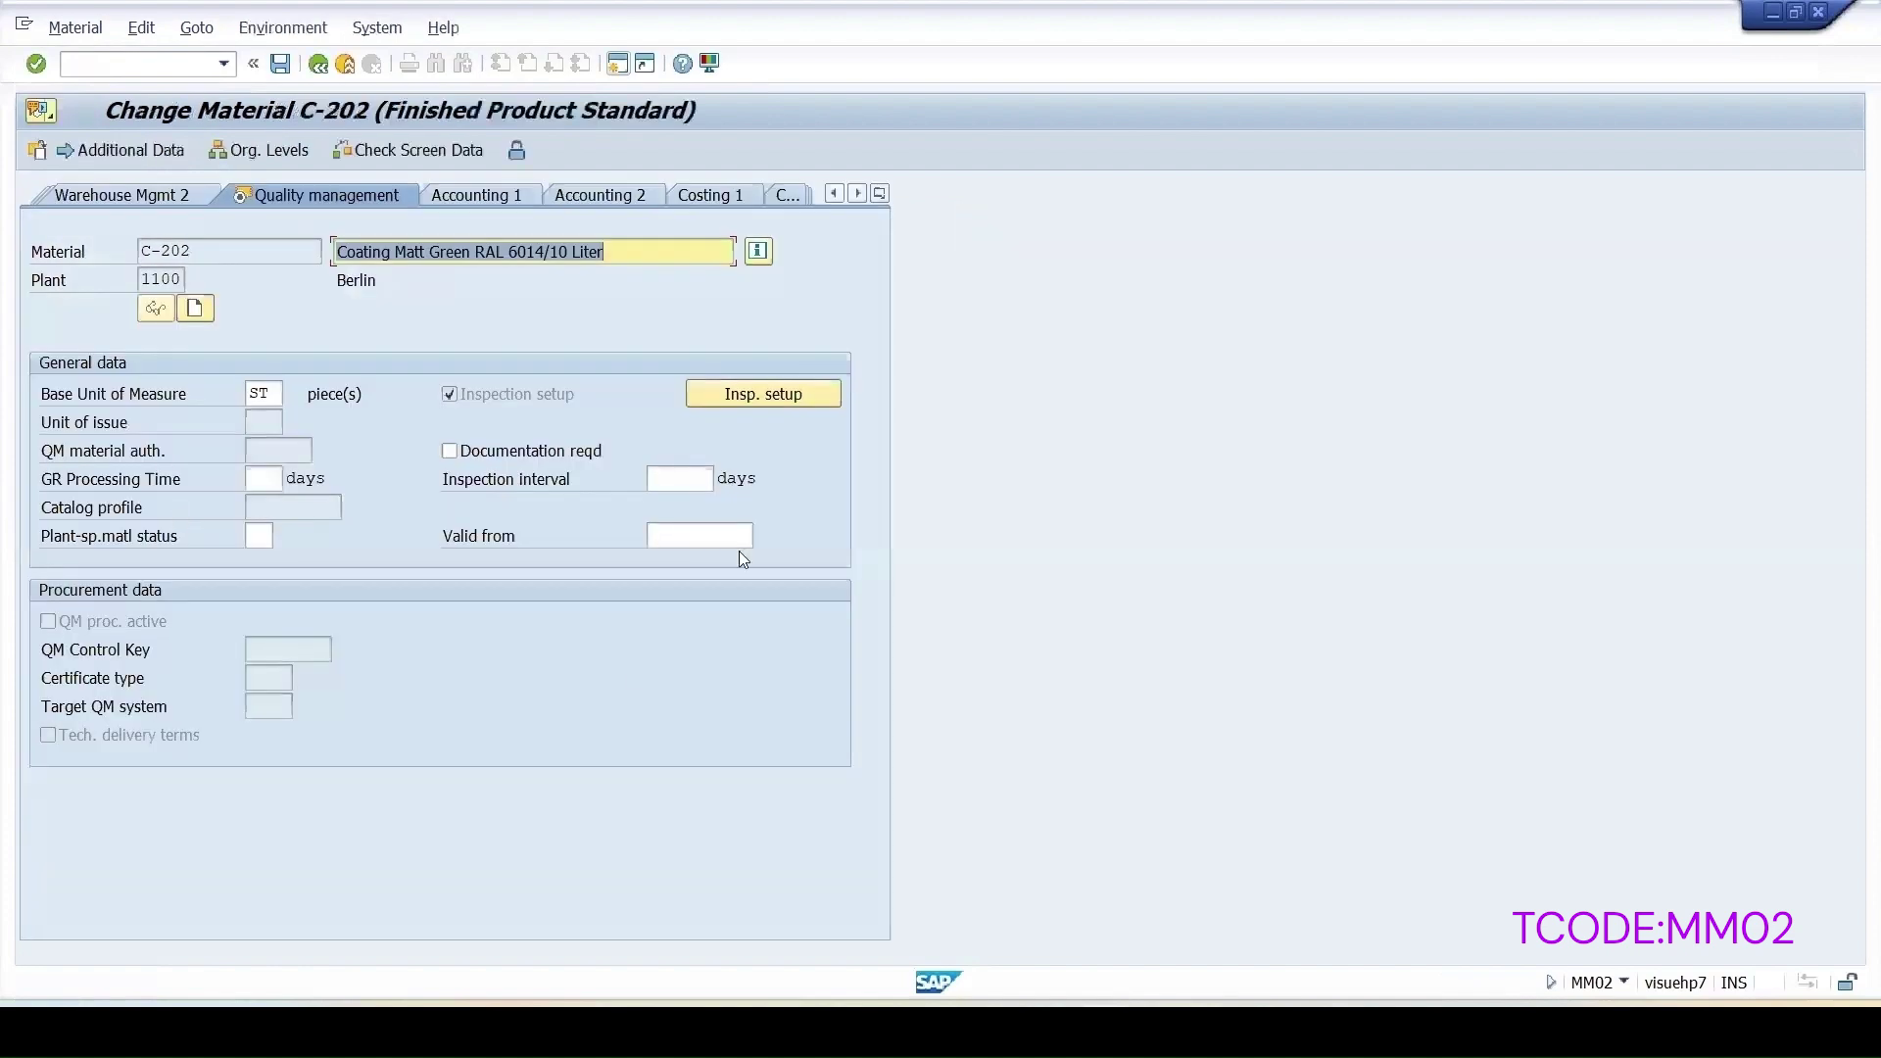
- Review C-202's inspection setup, checking inspection types 04 and 10
click(765, 400)
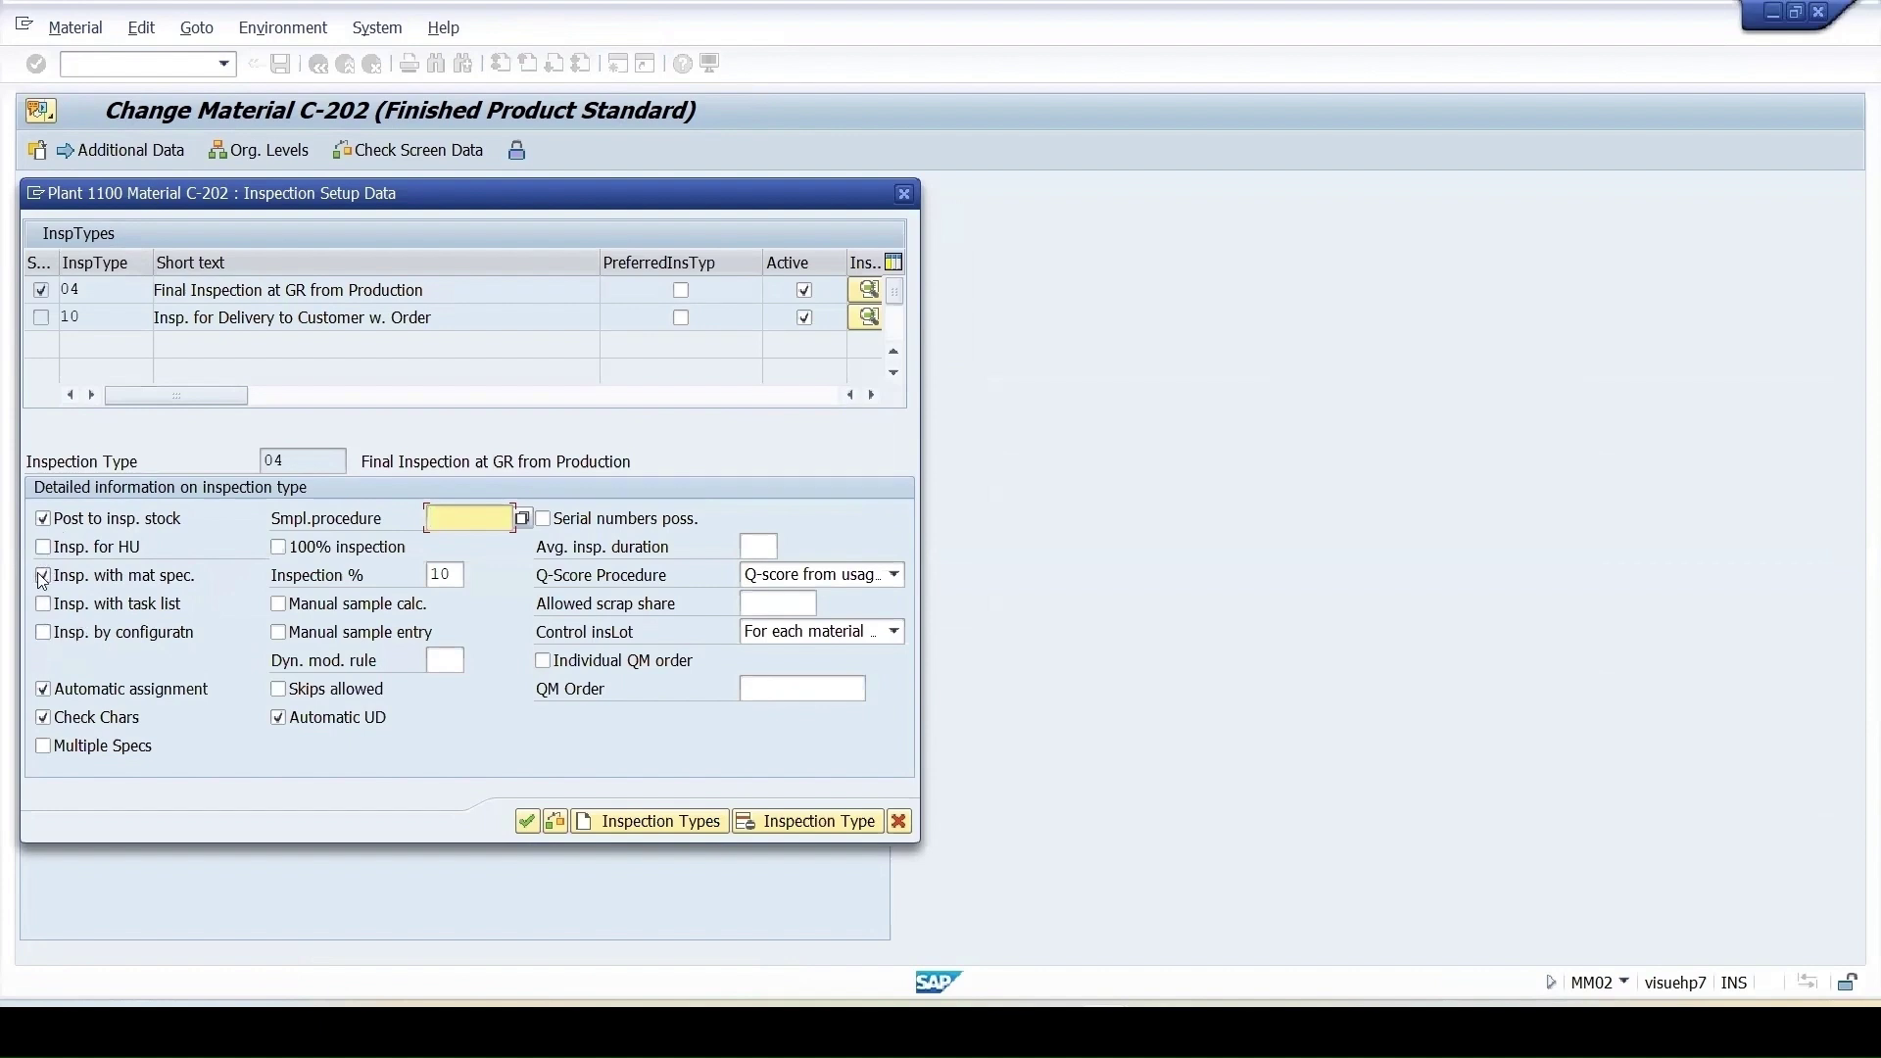
double_click(294, 318)
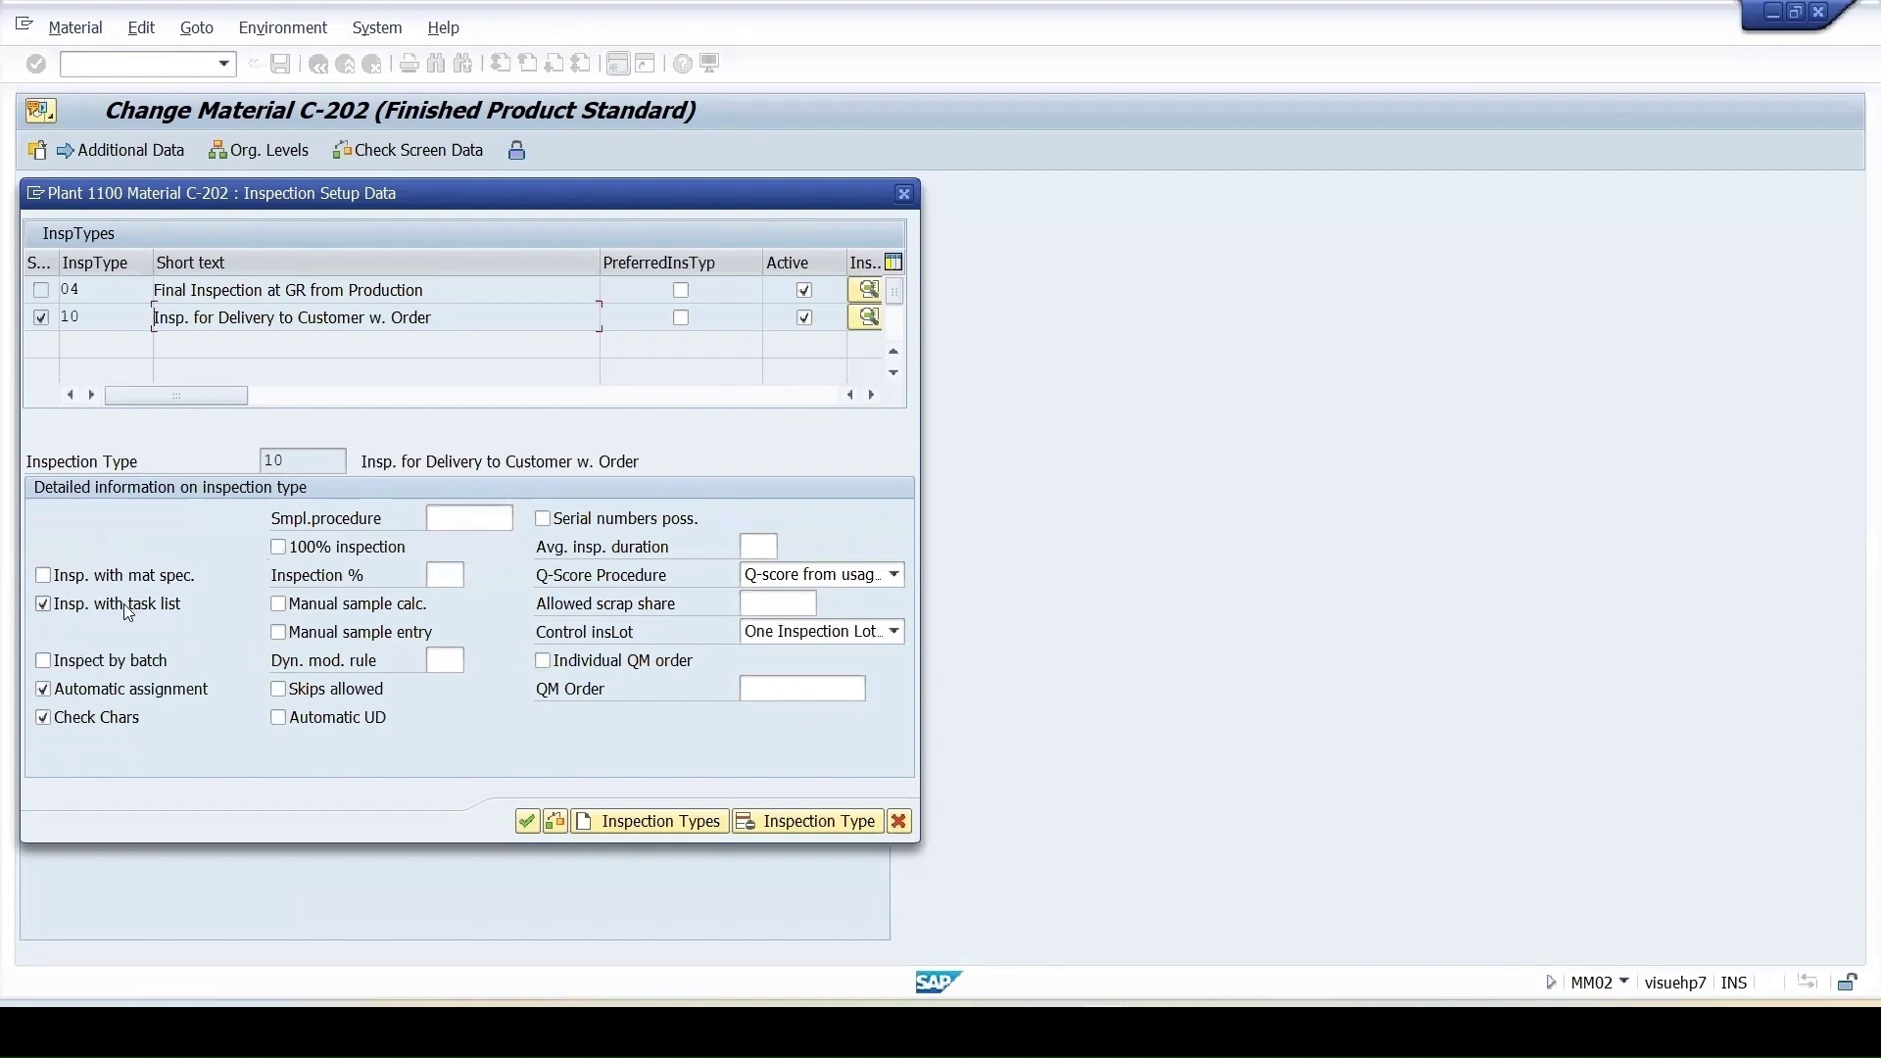
click(905, 194)
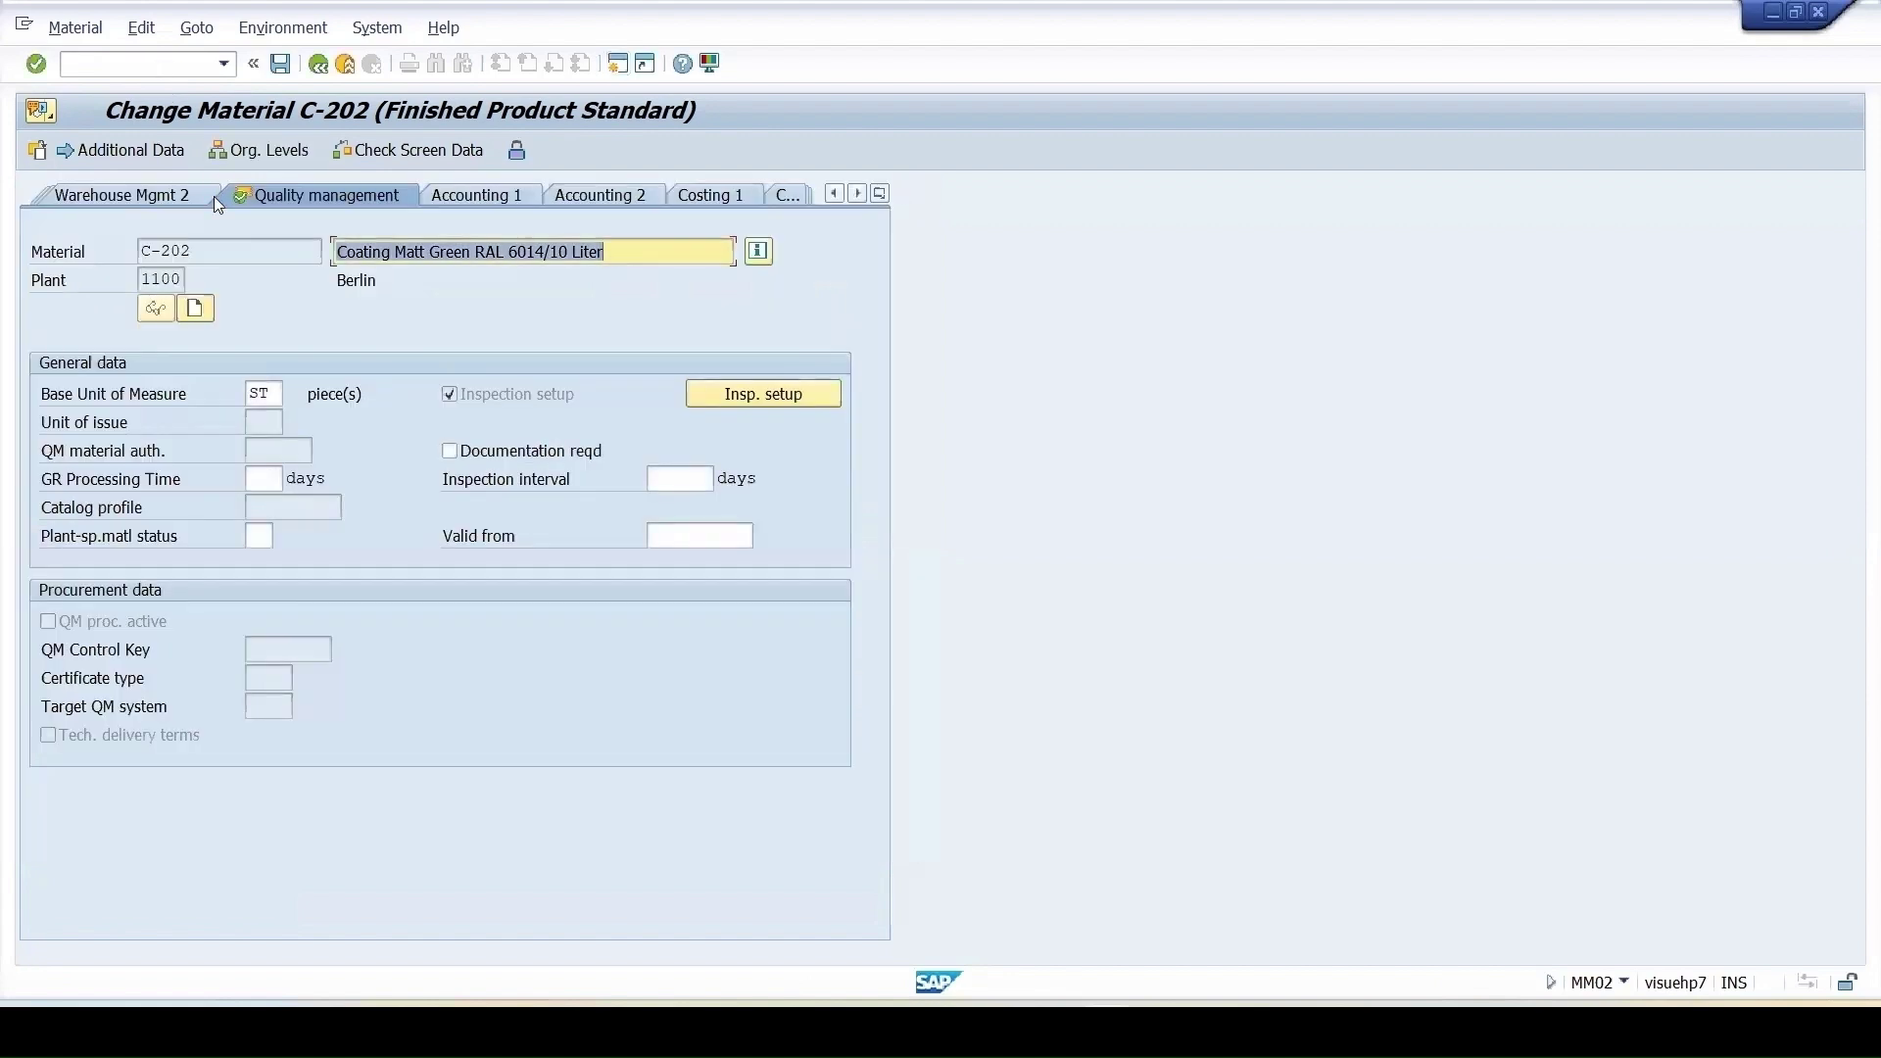
- Run QS62 for C-202 and show the Density characteristic's values
click(111, 74)
text(/nqs)
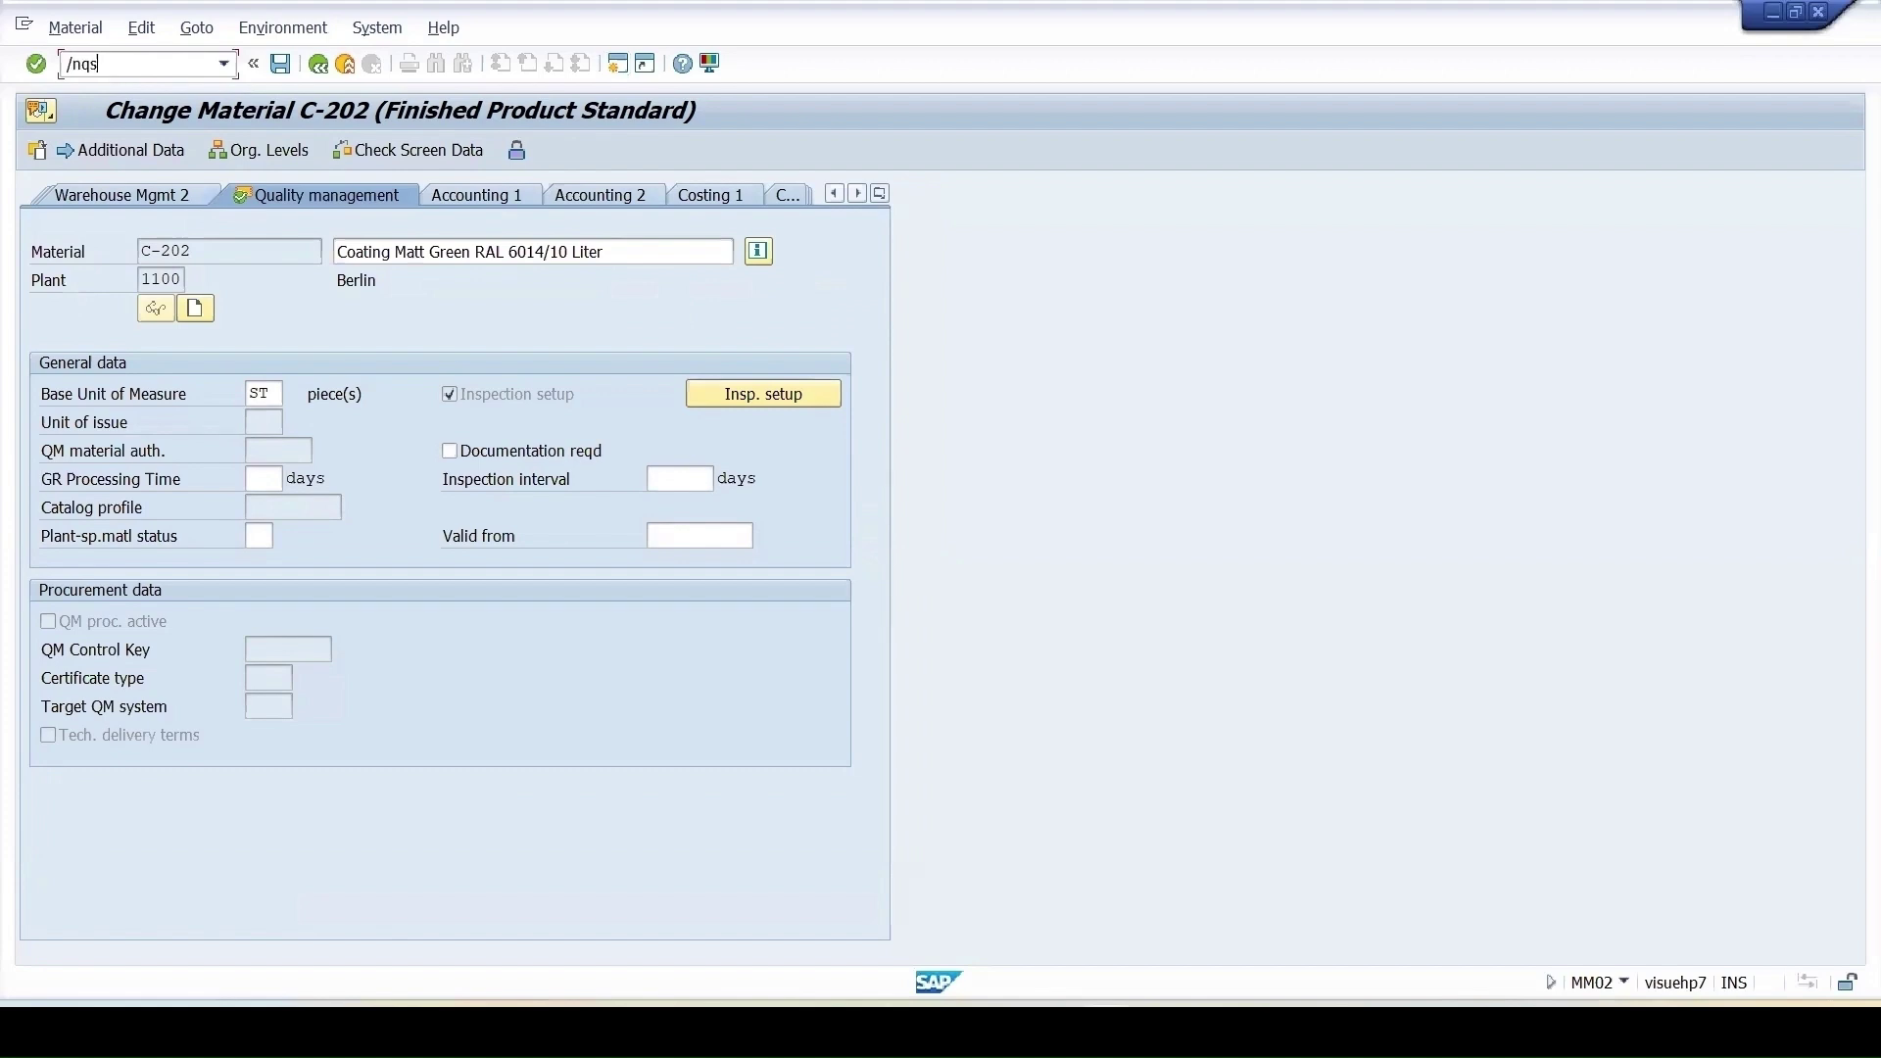
text(62)
key(Return)
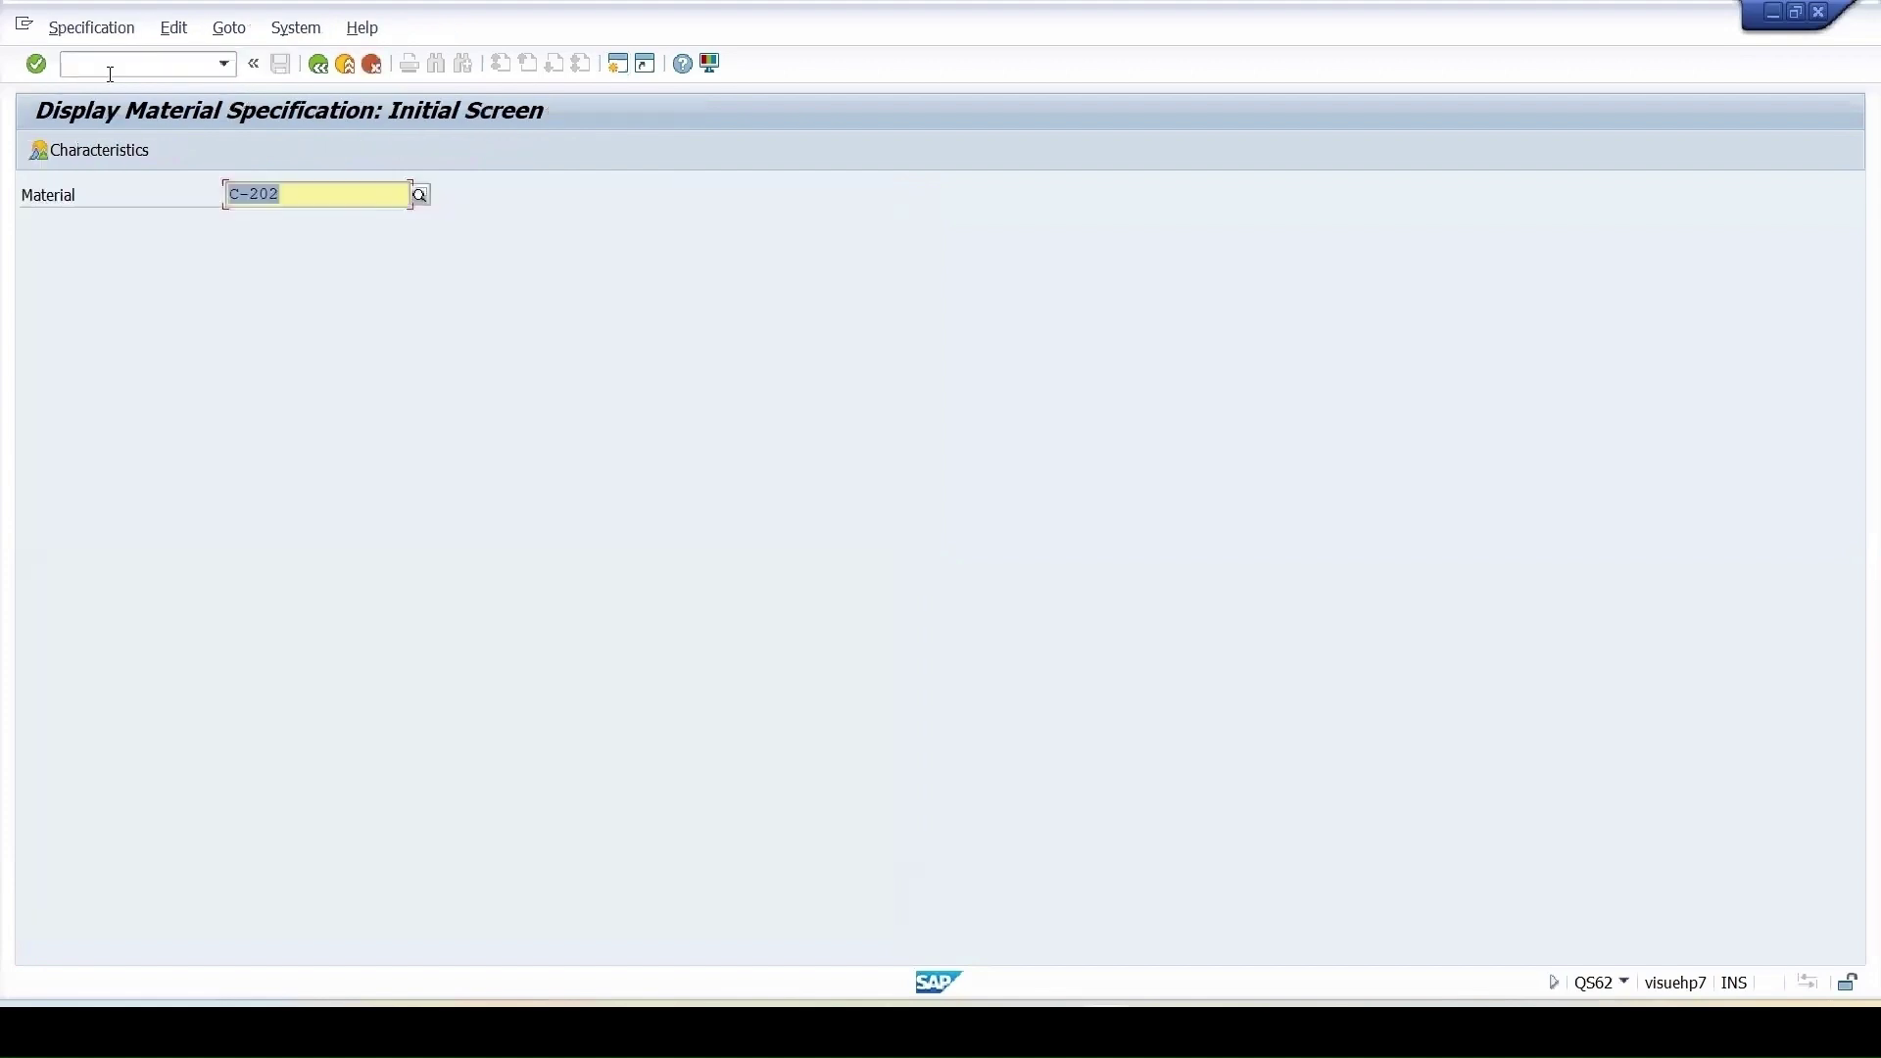
key(Return)
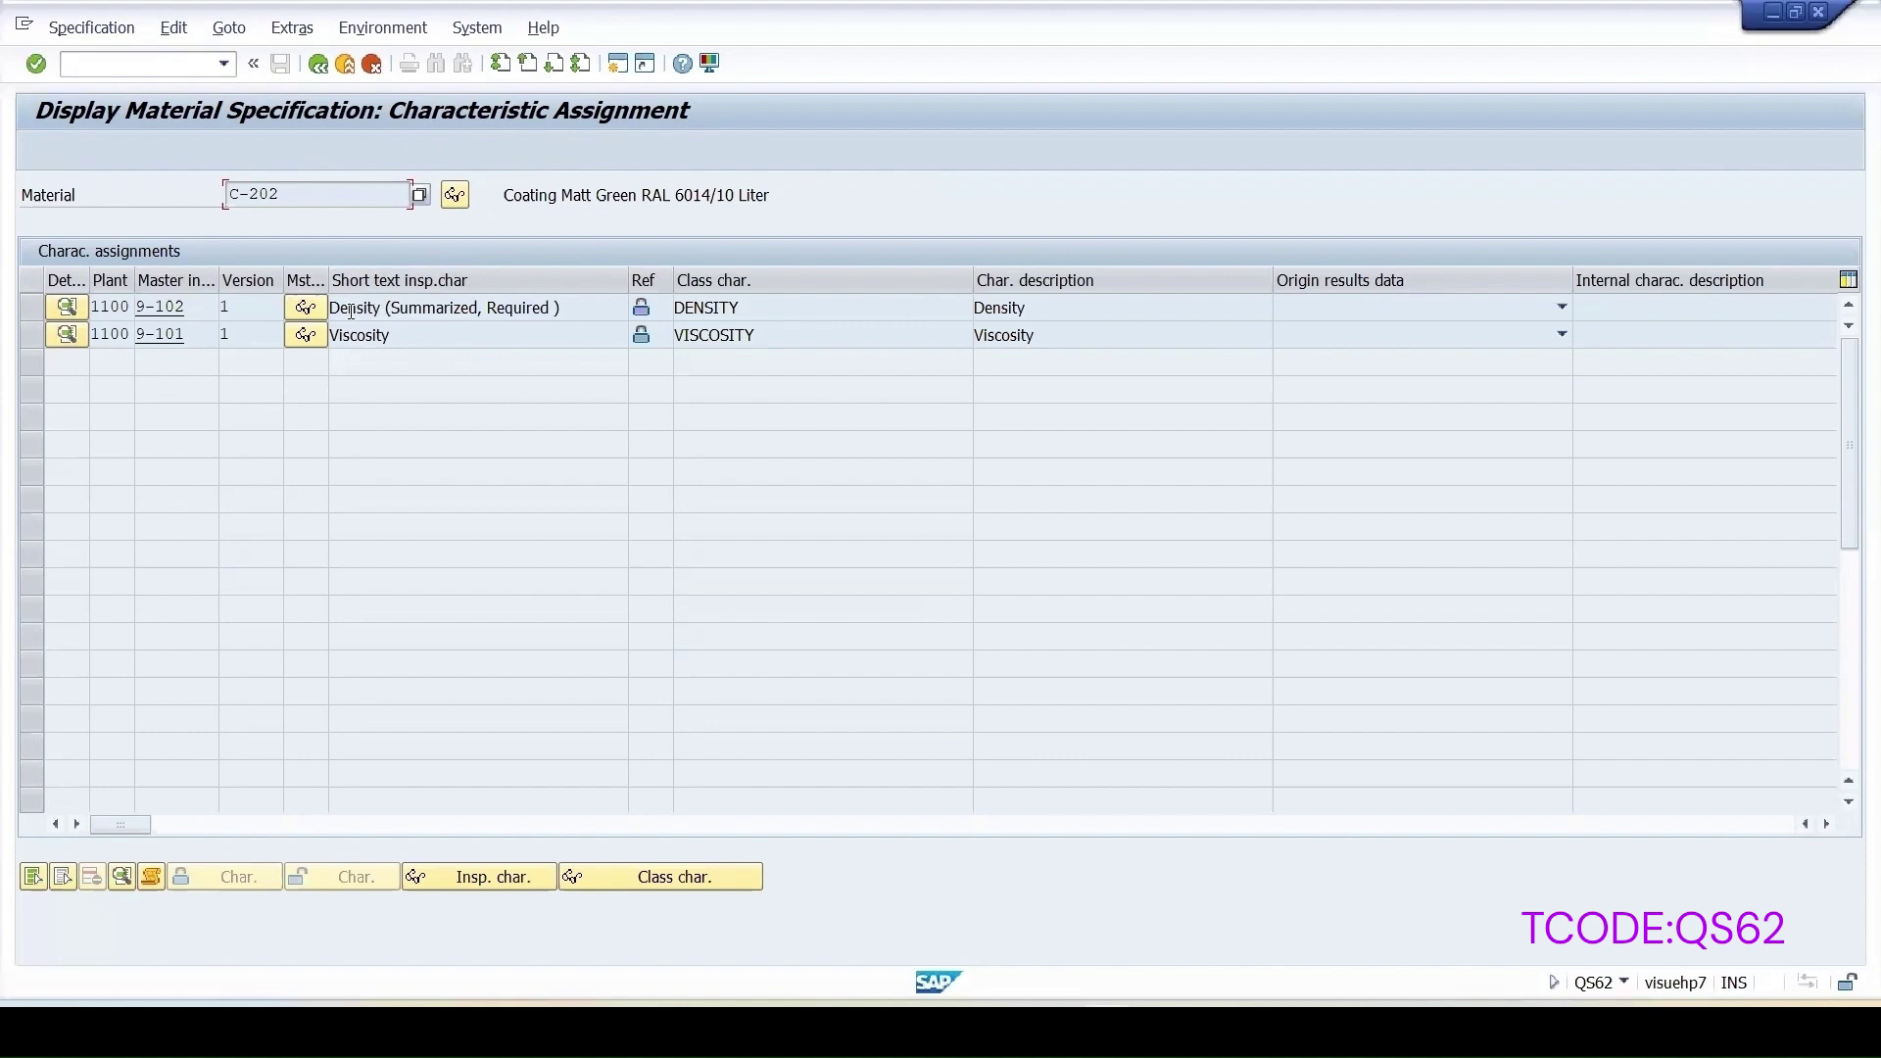
click(64, 307)
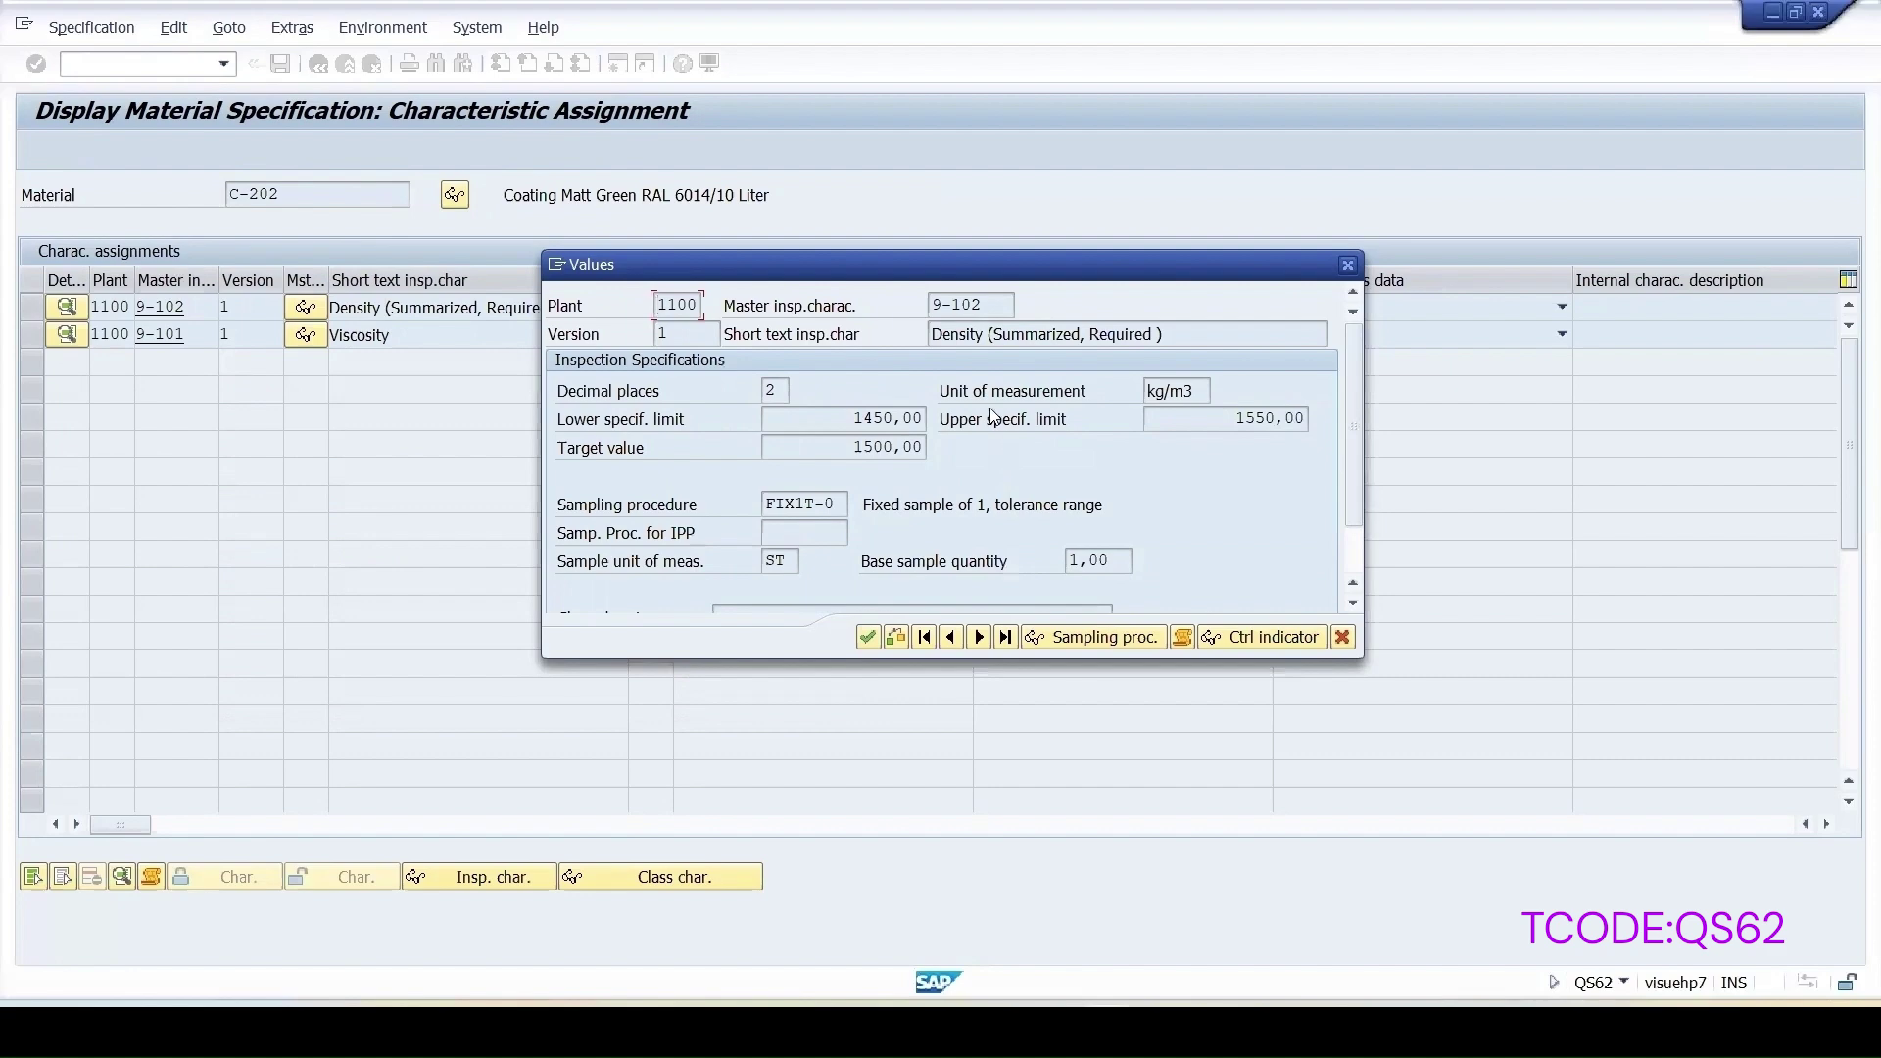
scroll(992, 415, down, 2)
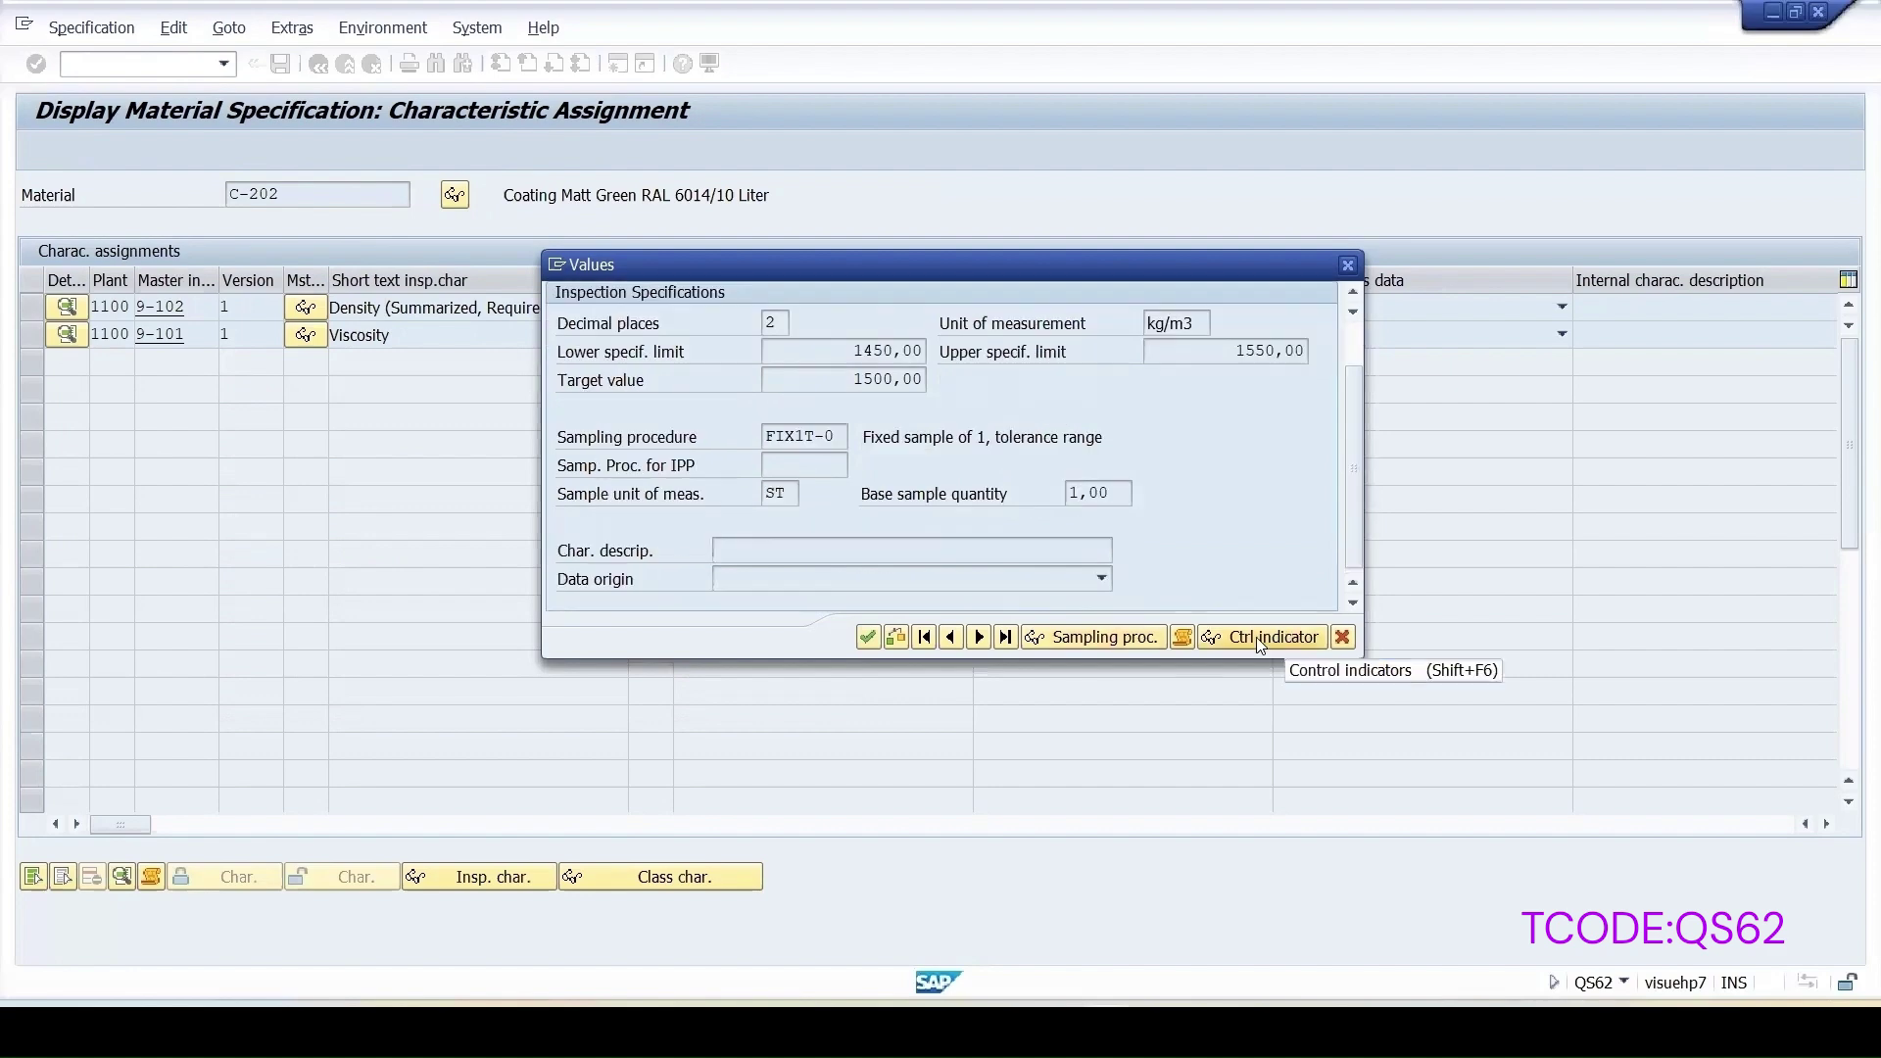
- Review Density's control indicators, then display sampling procedure FIX1T-0 and its special conditions
click(1261, 639)
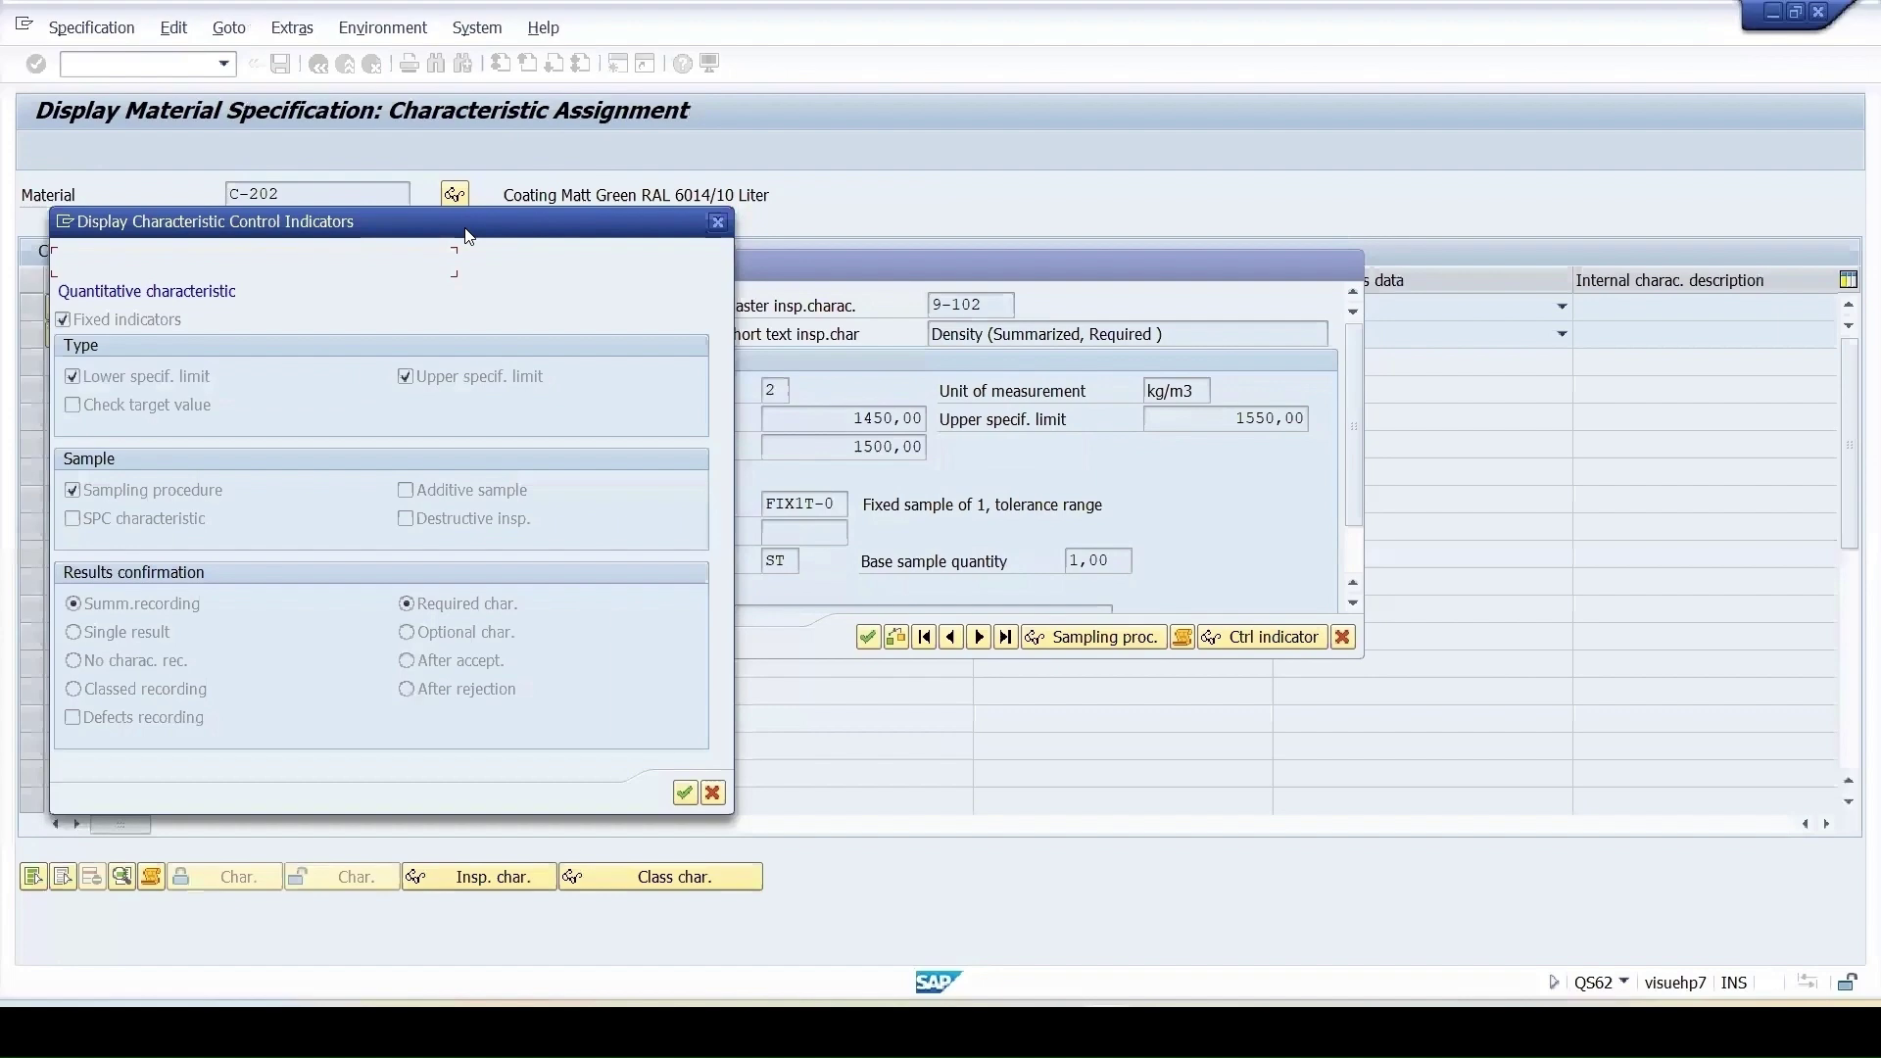
drag(469, 236, 692, 190)
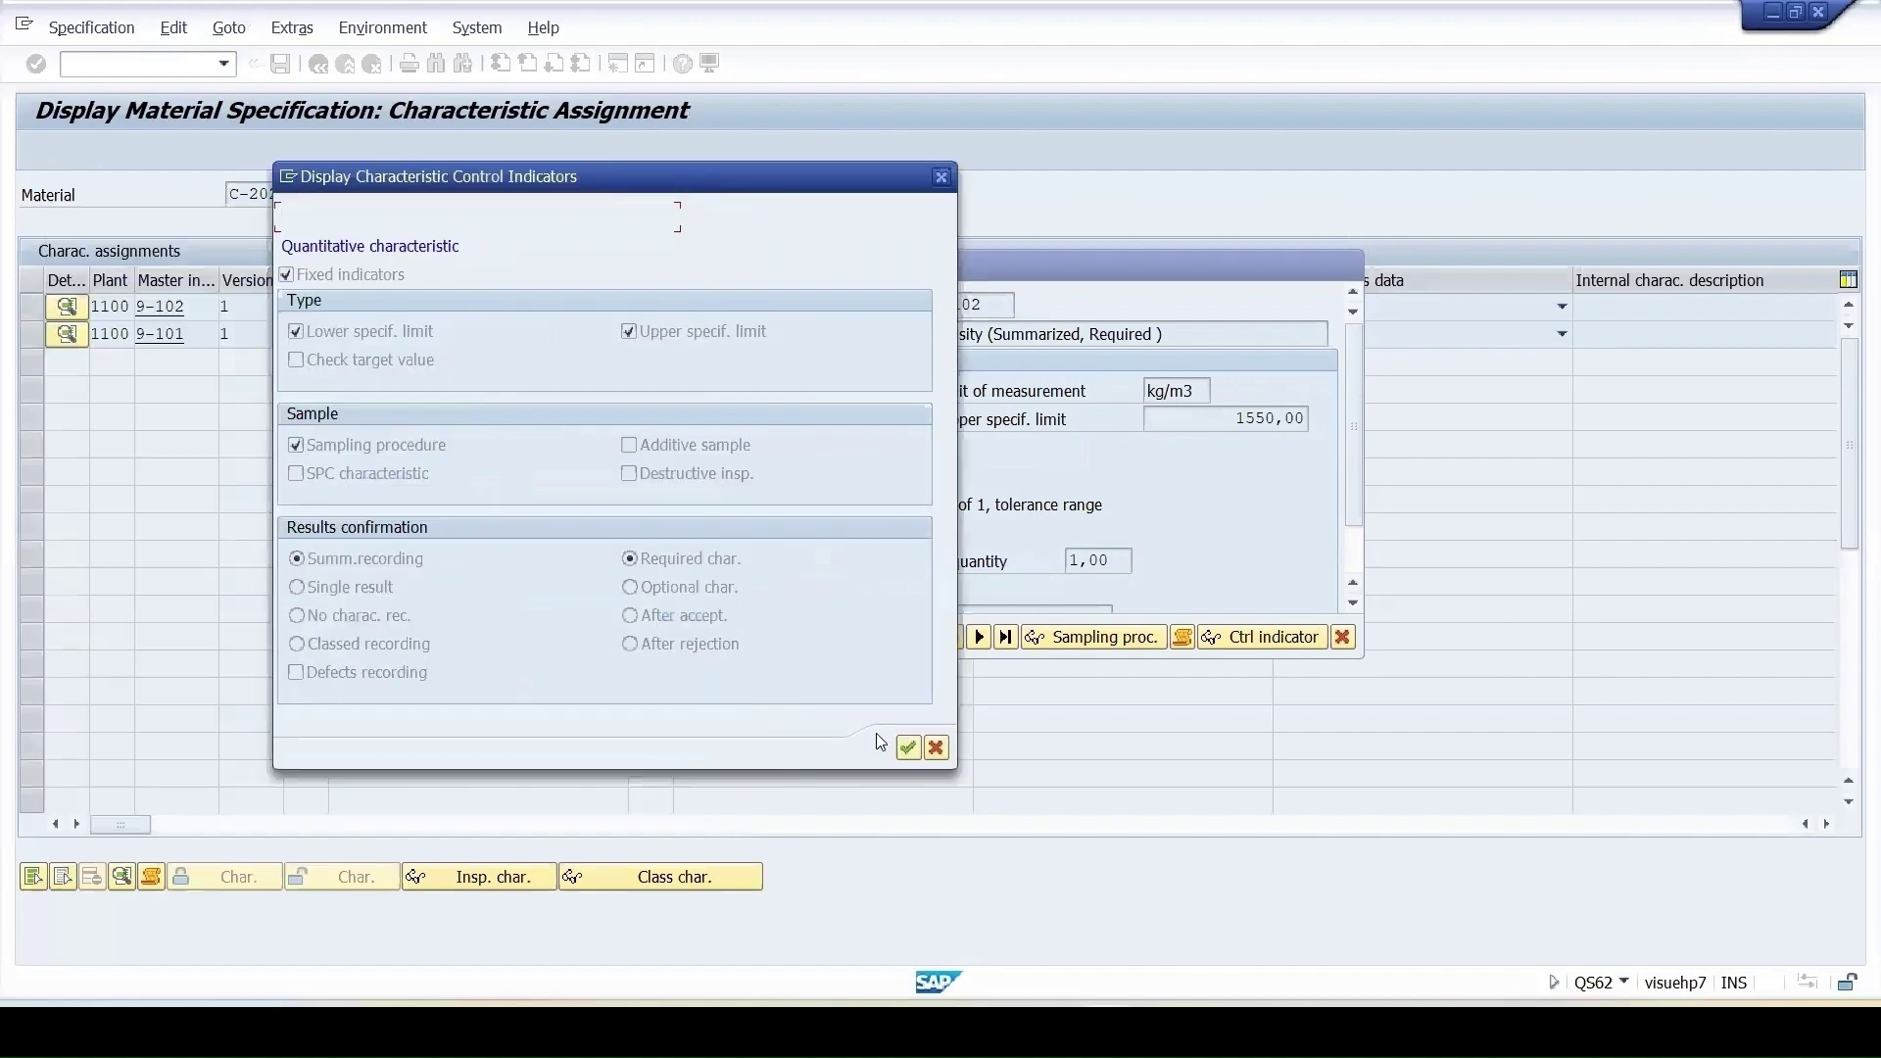
click(908, 748)
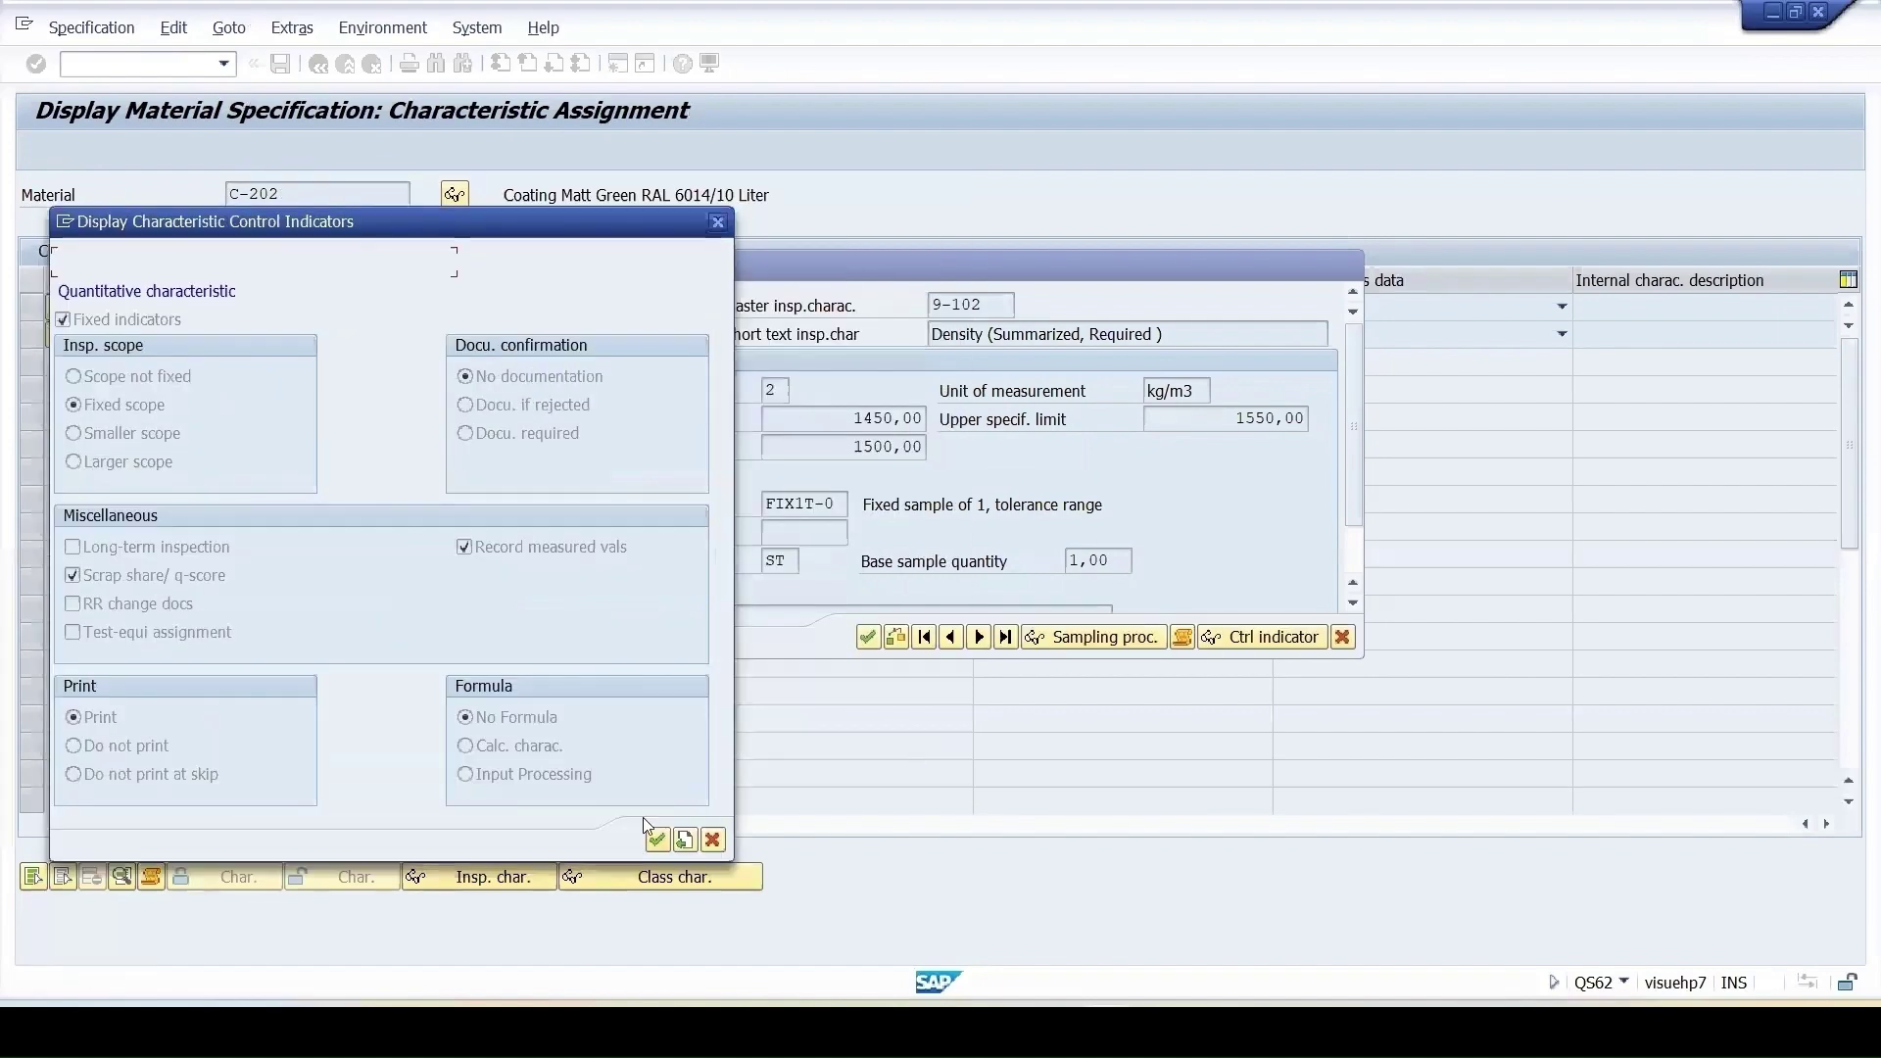
click(719, 221)
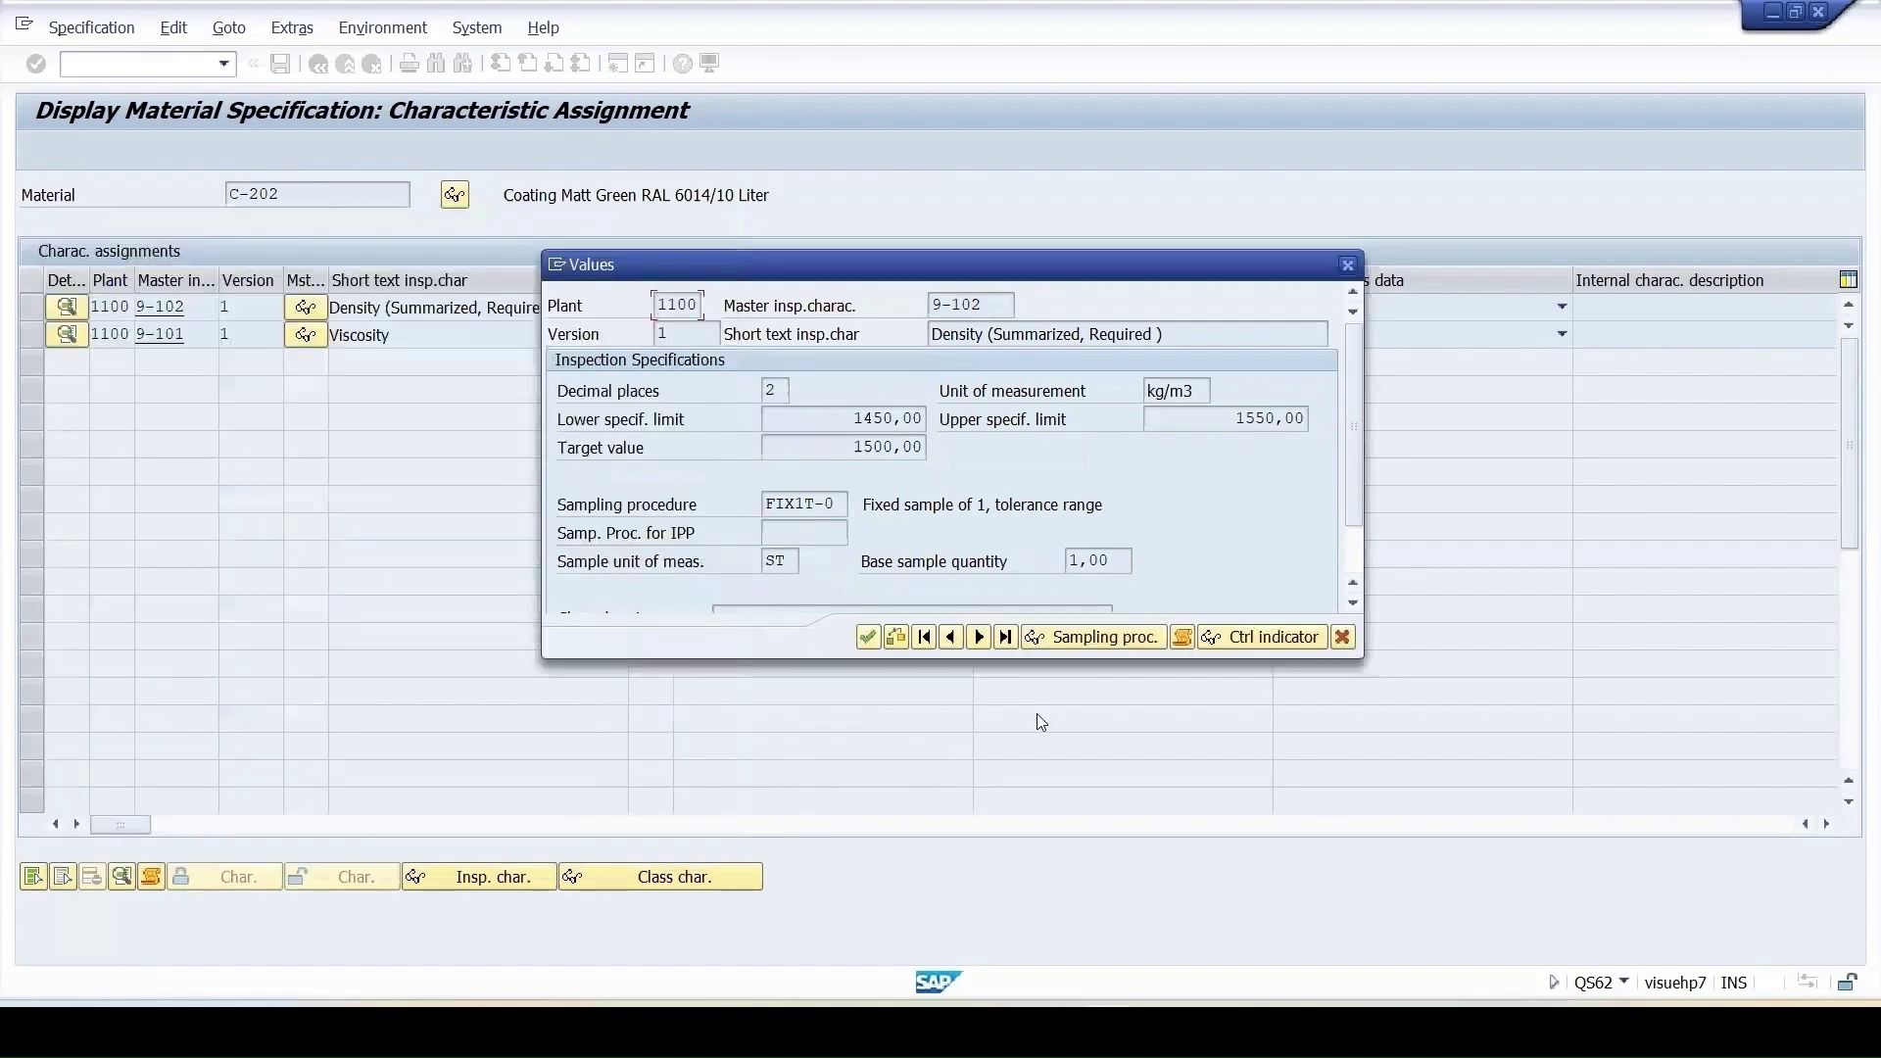
click(1094, 639)
click(39, 155)
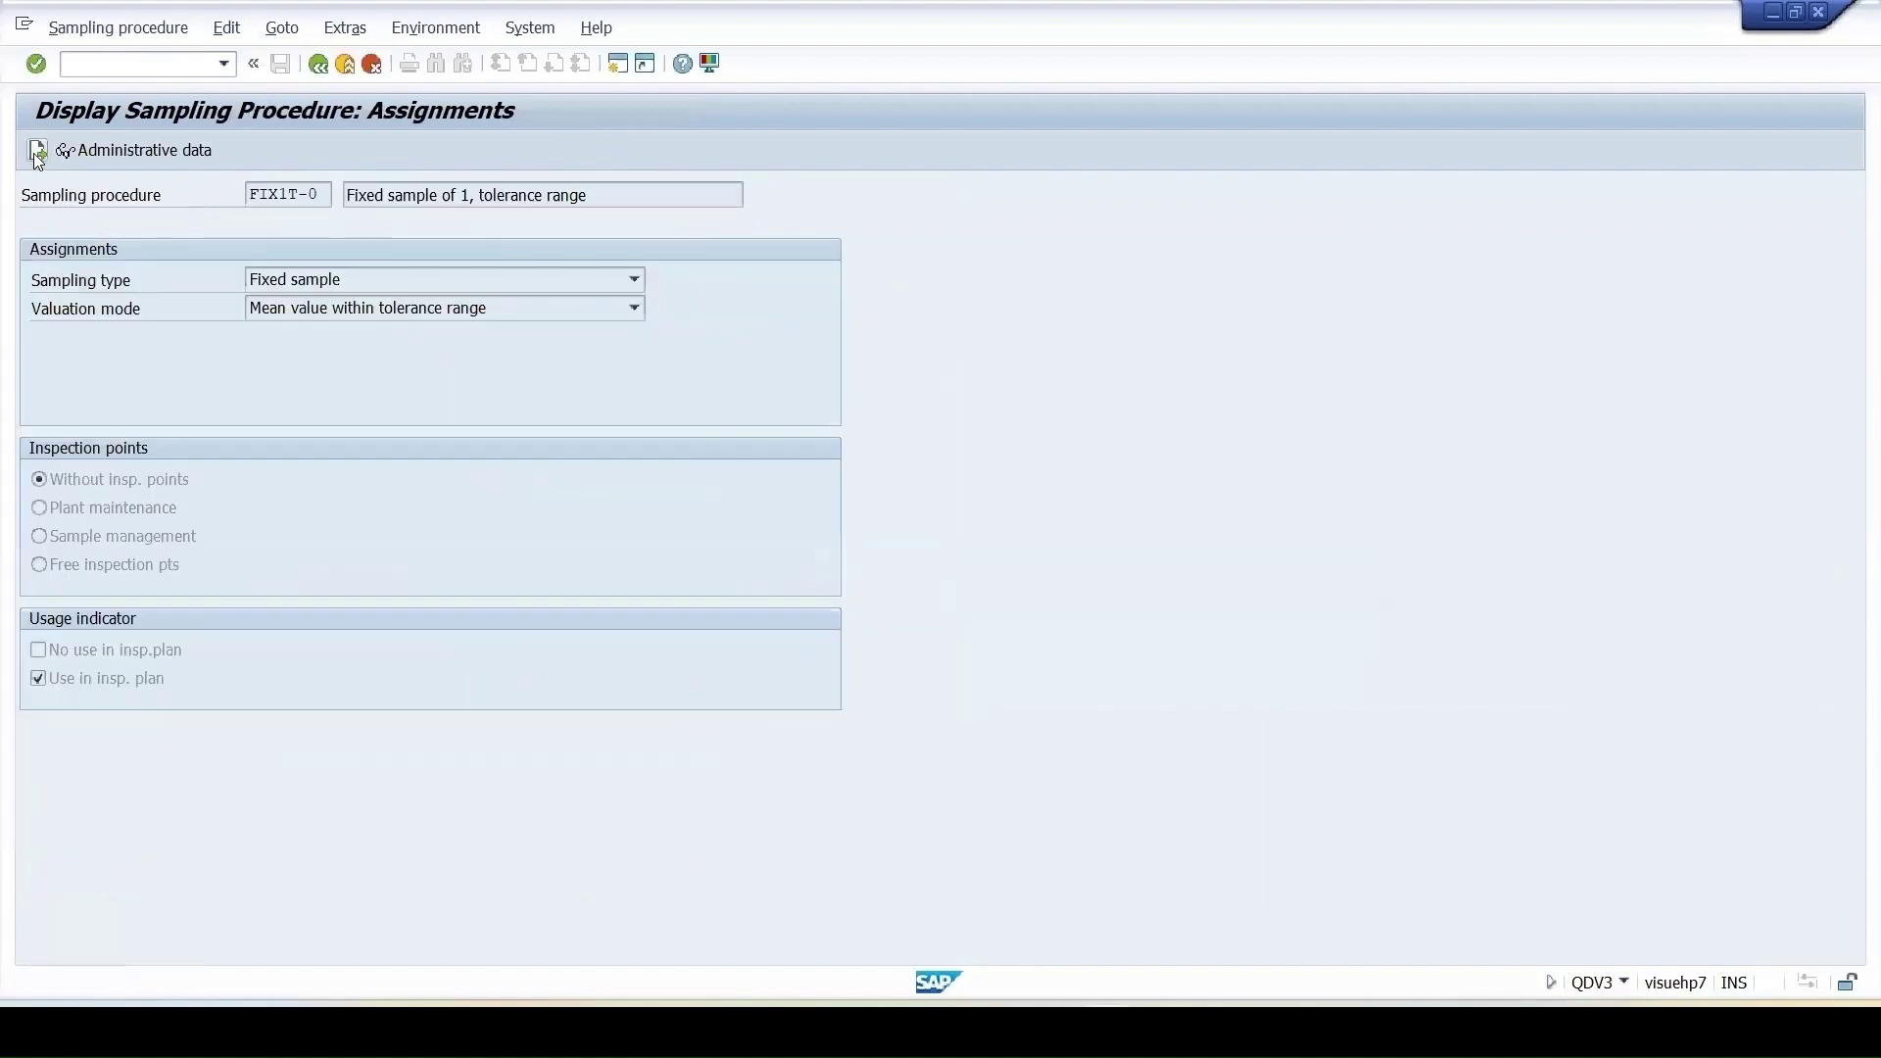
- Verify FIX1T-0's fixed sample size of 1, then back out to C-202's Density and Viscosity assignments
click(39, 157)
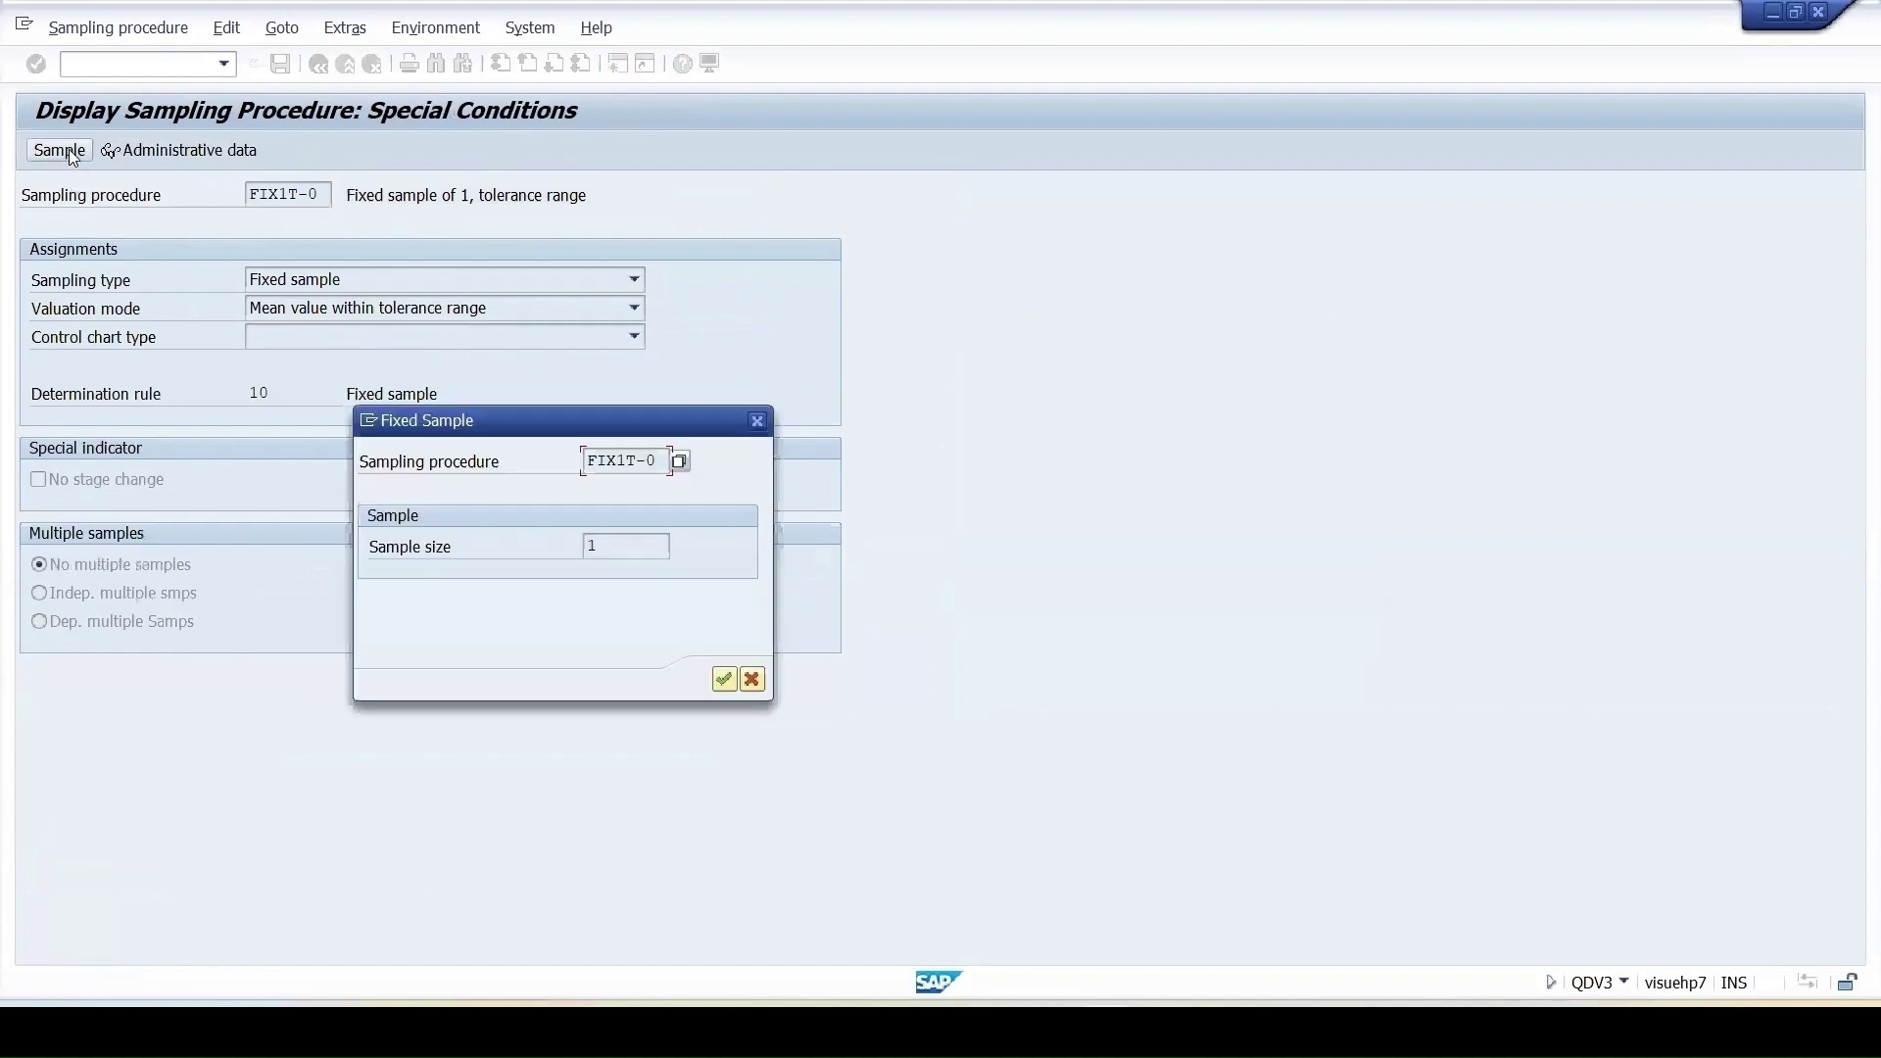
click(725, 680)
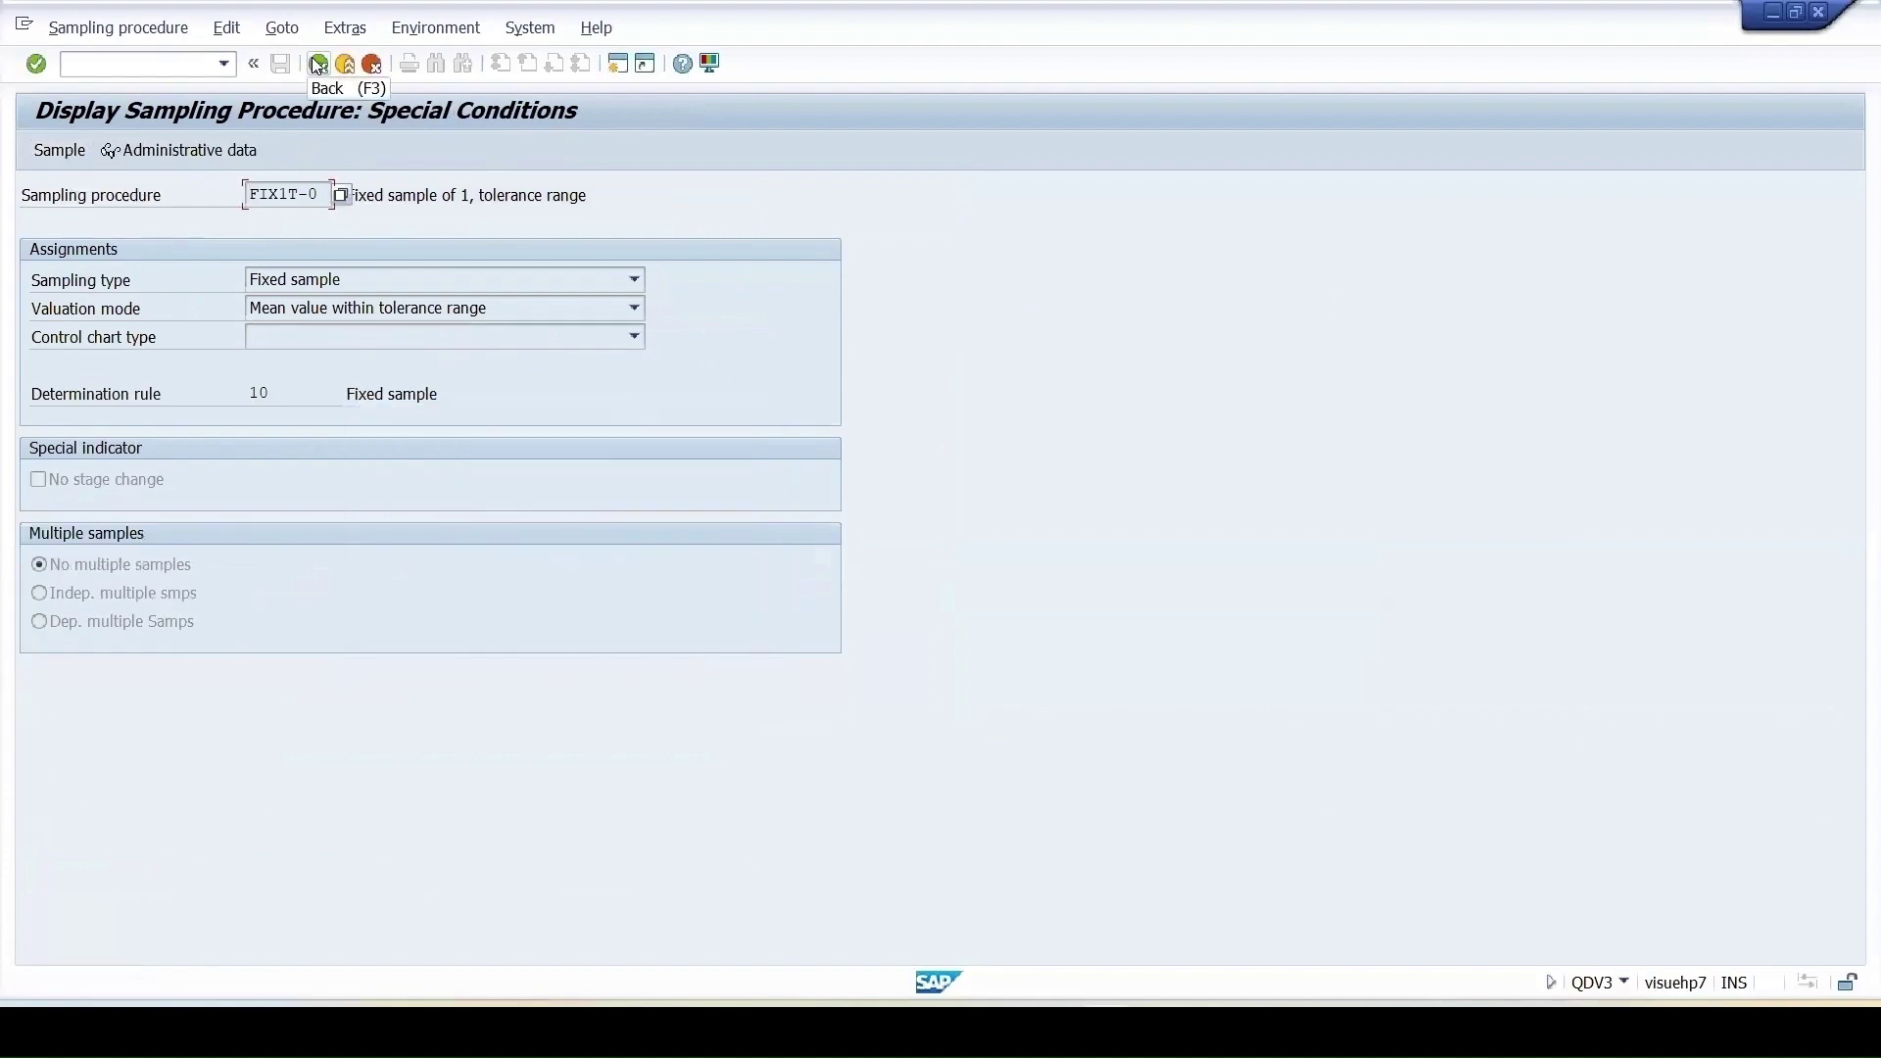
click(319, 65)
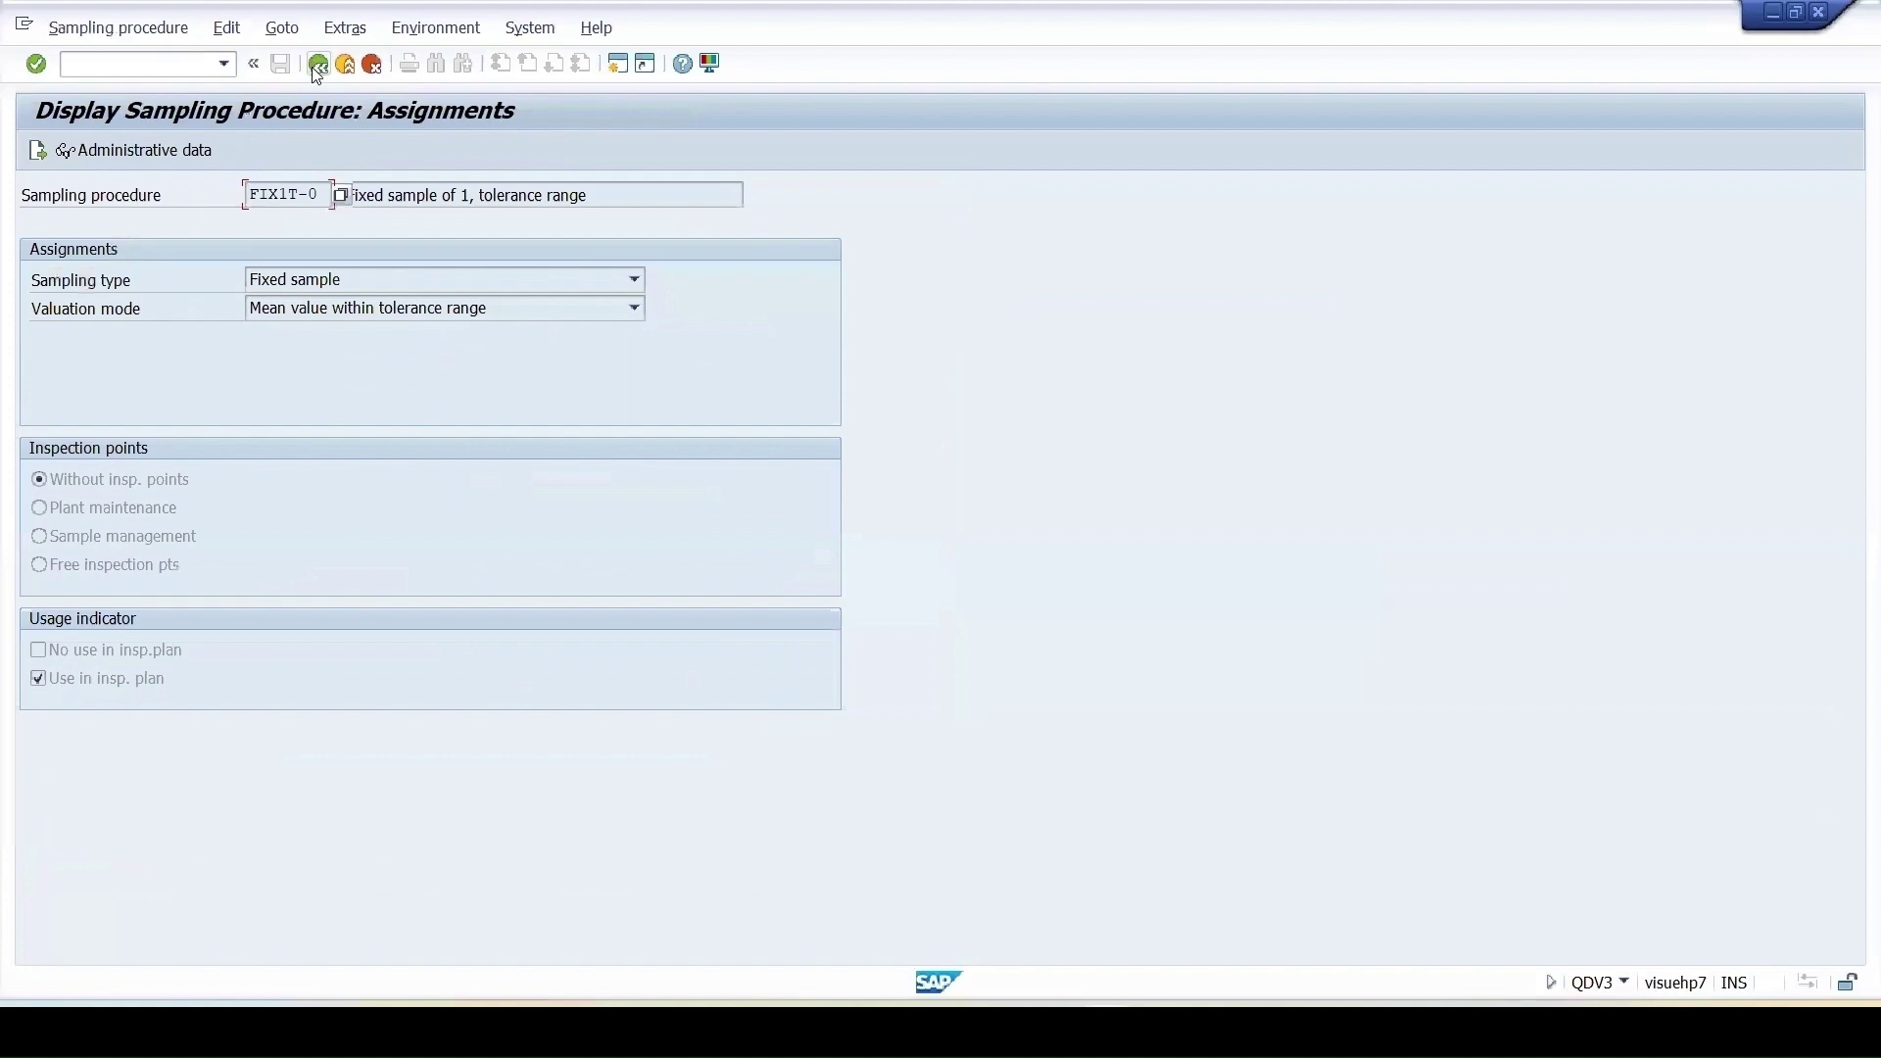
click(318, 65)
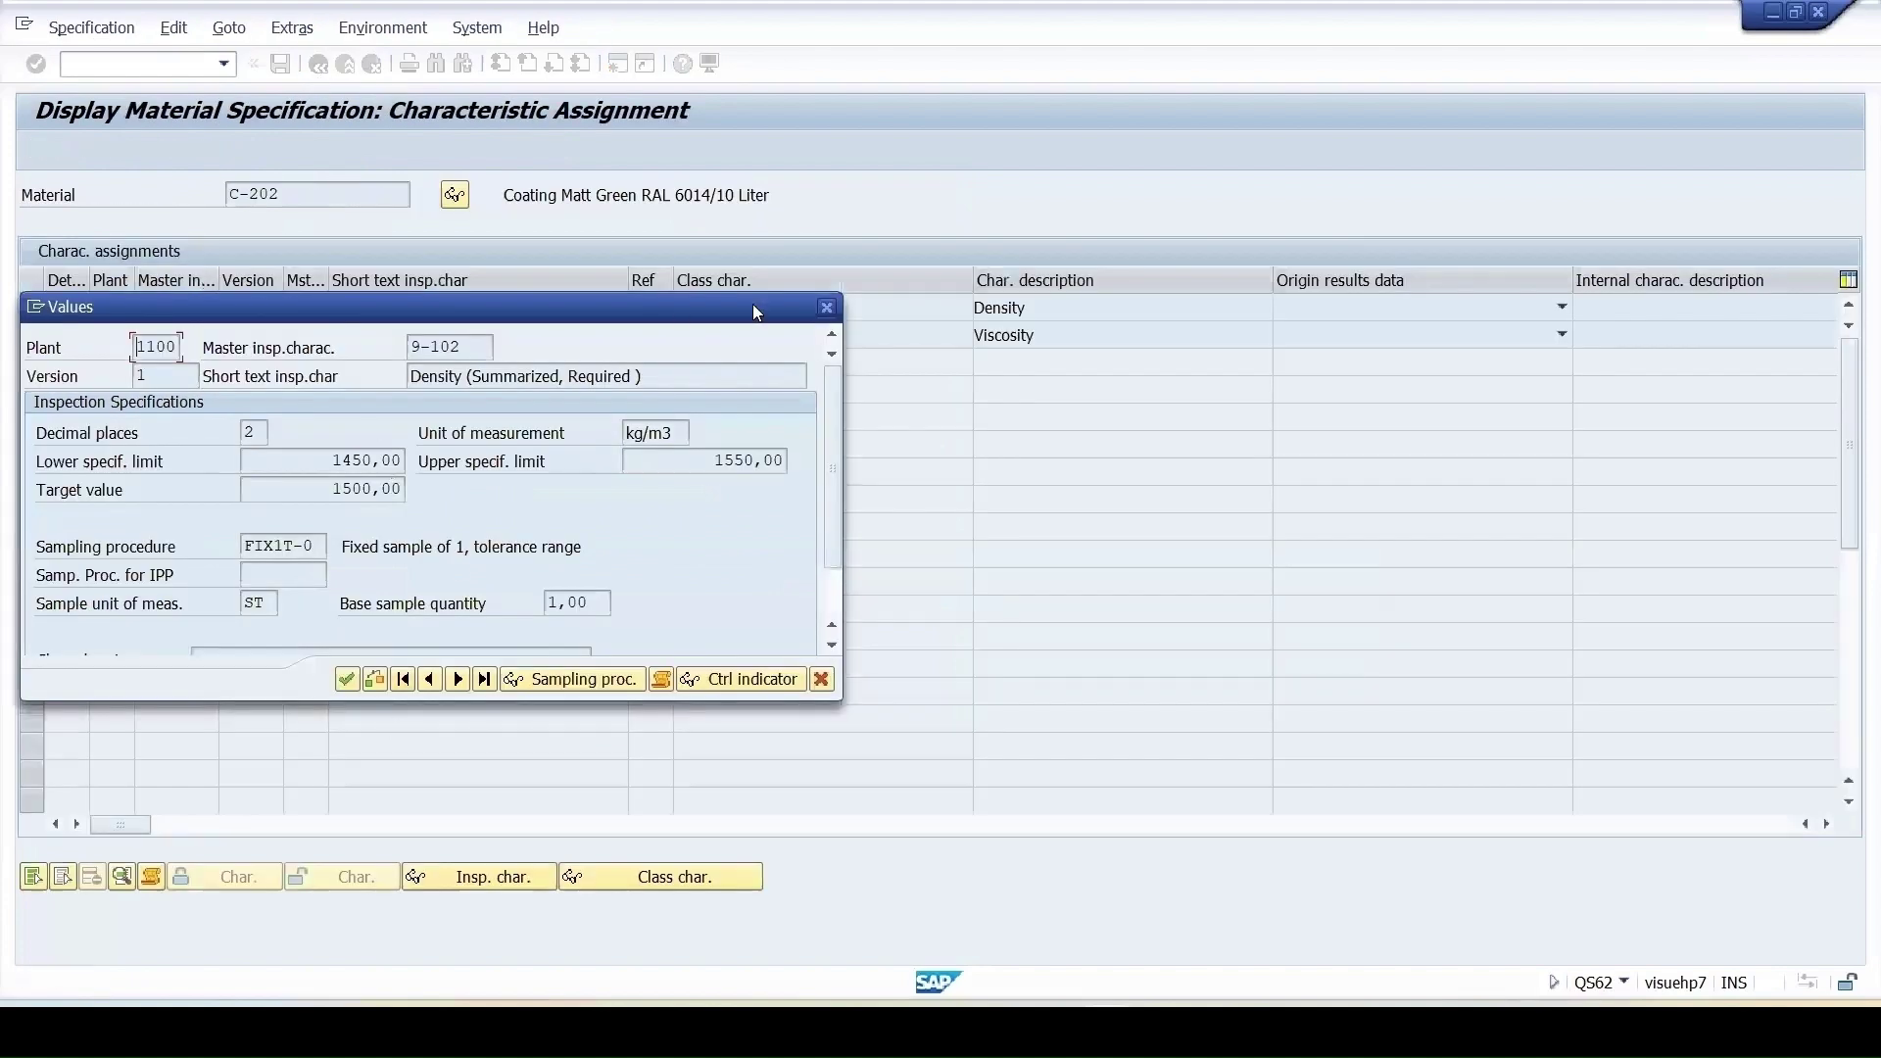
click(827, 307)
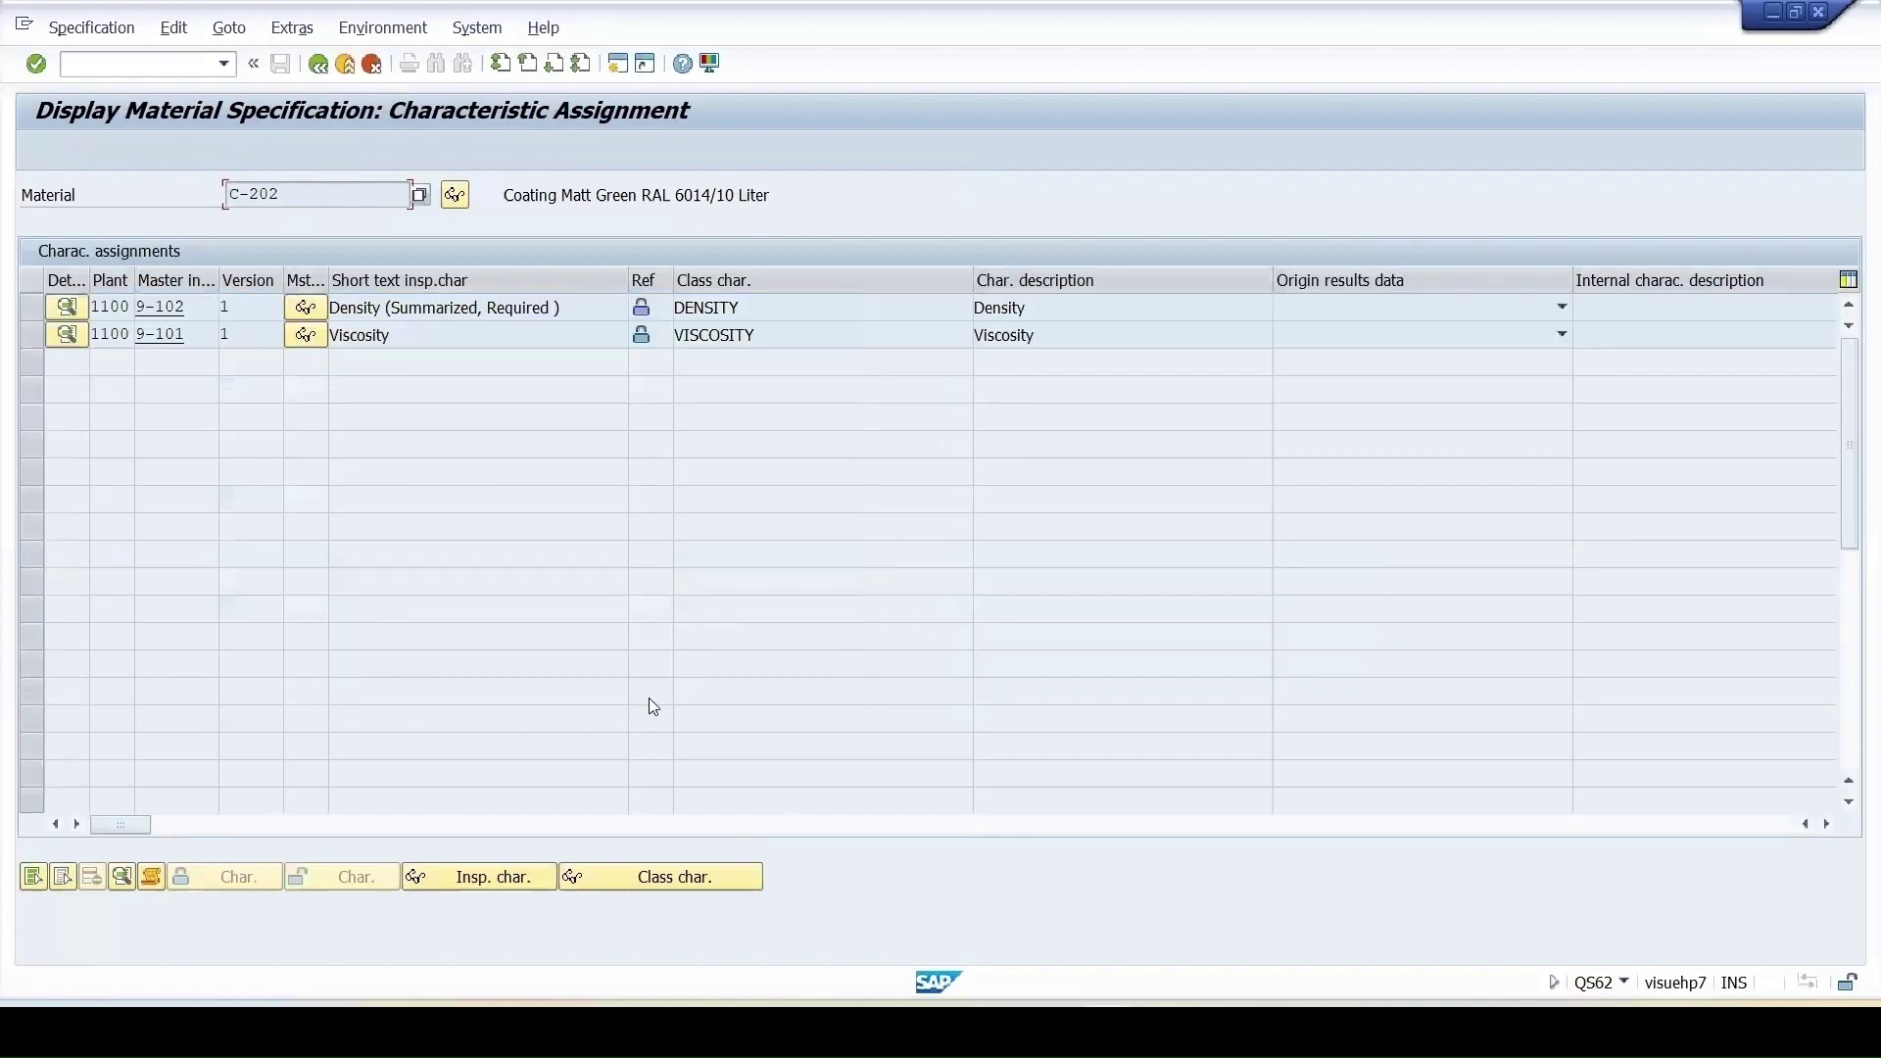
click(477, 889)
click(472, 880)
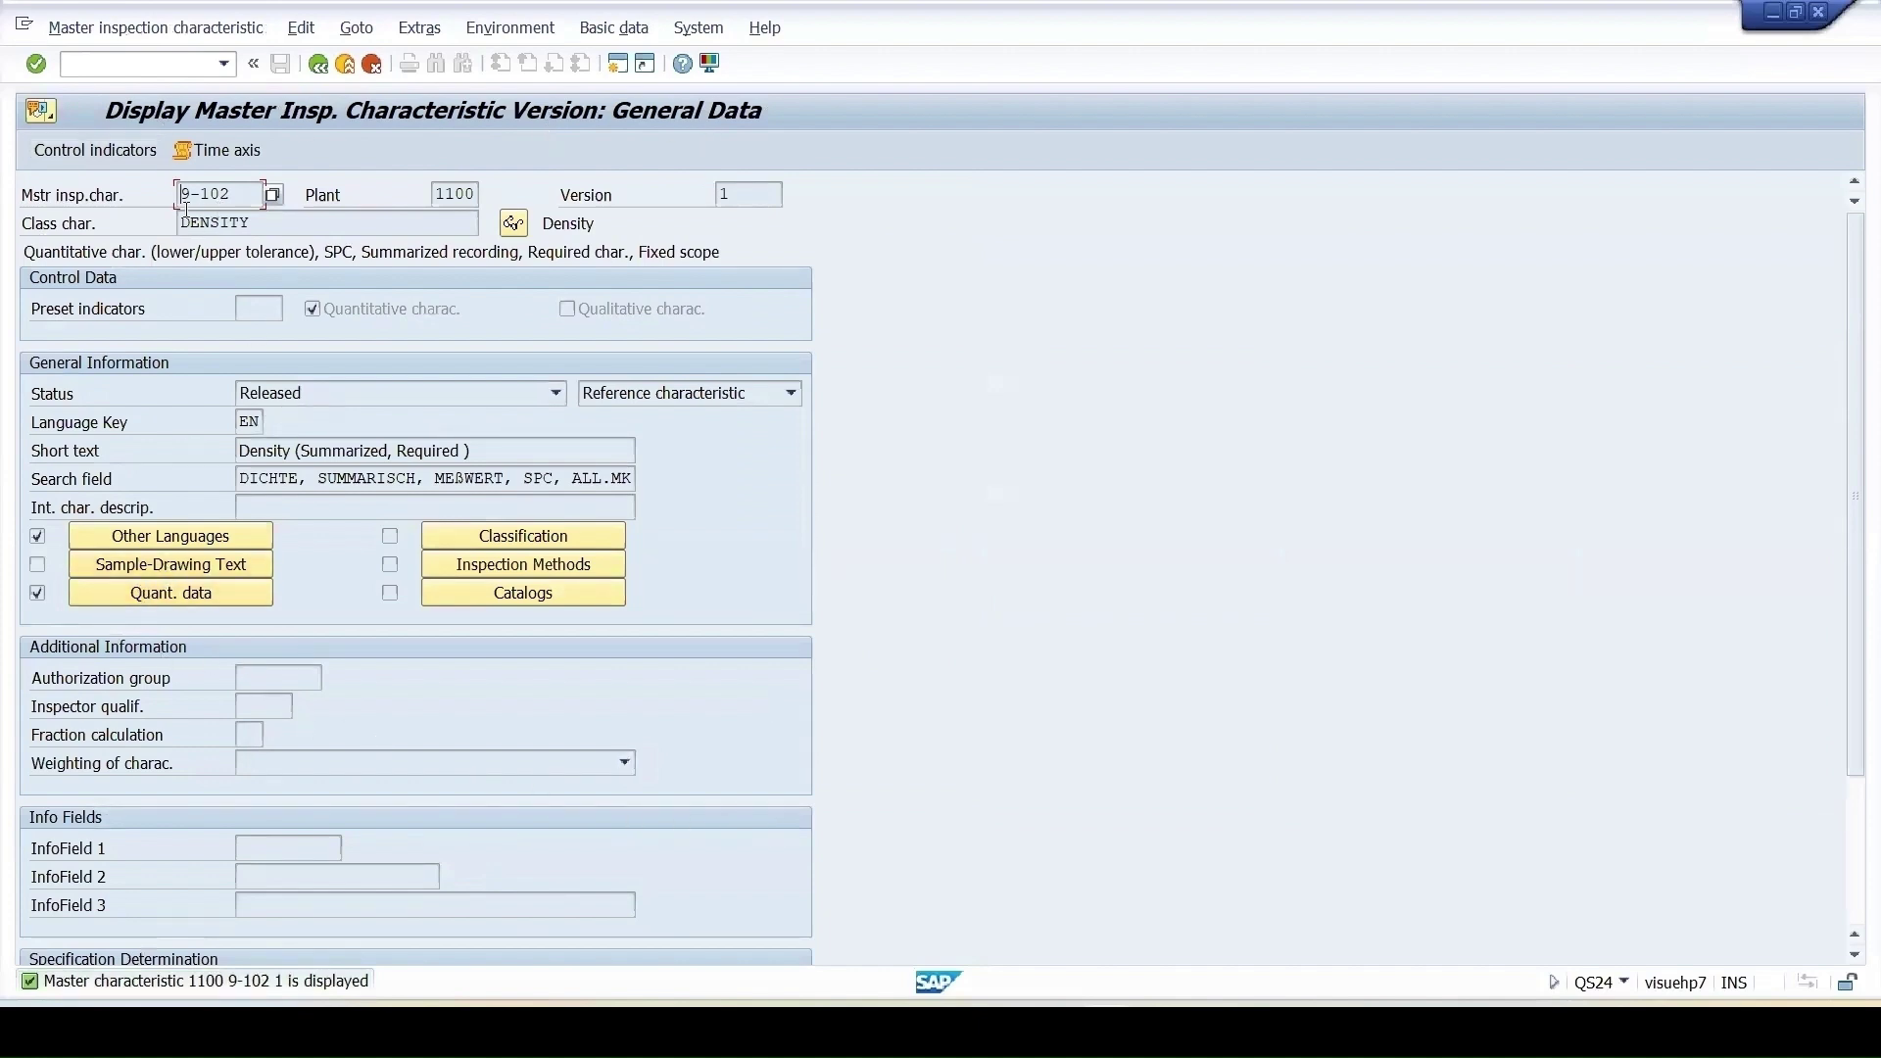
click(169, 595)
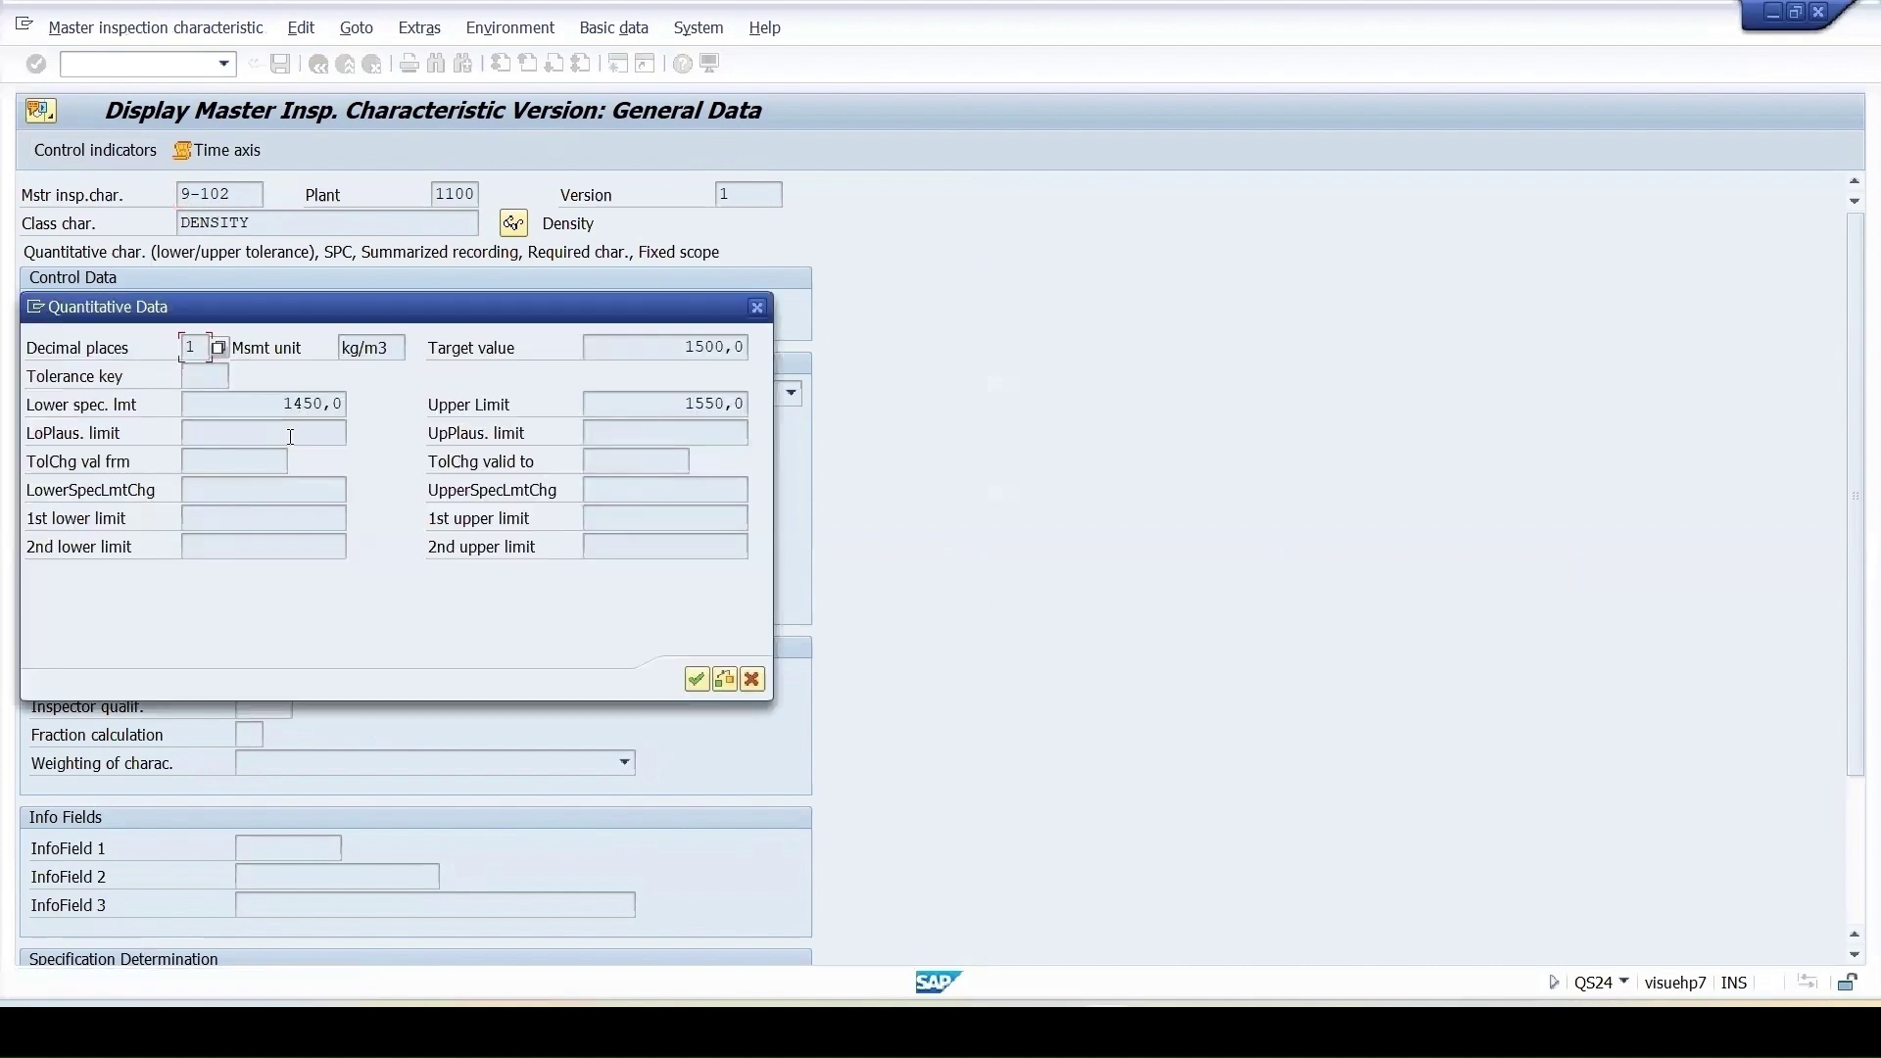
click(696, 679)
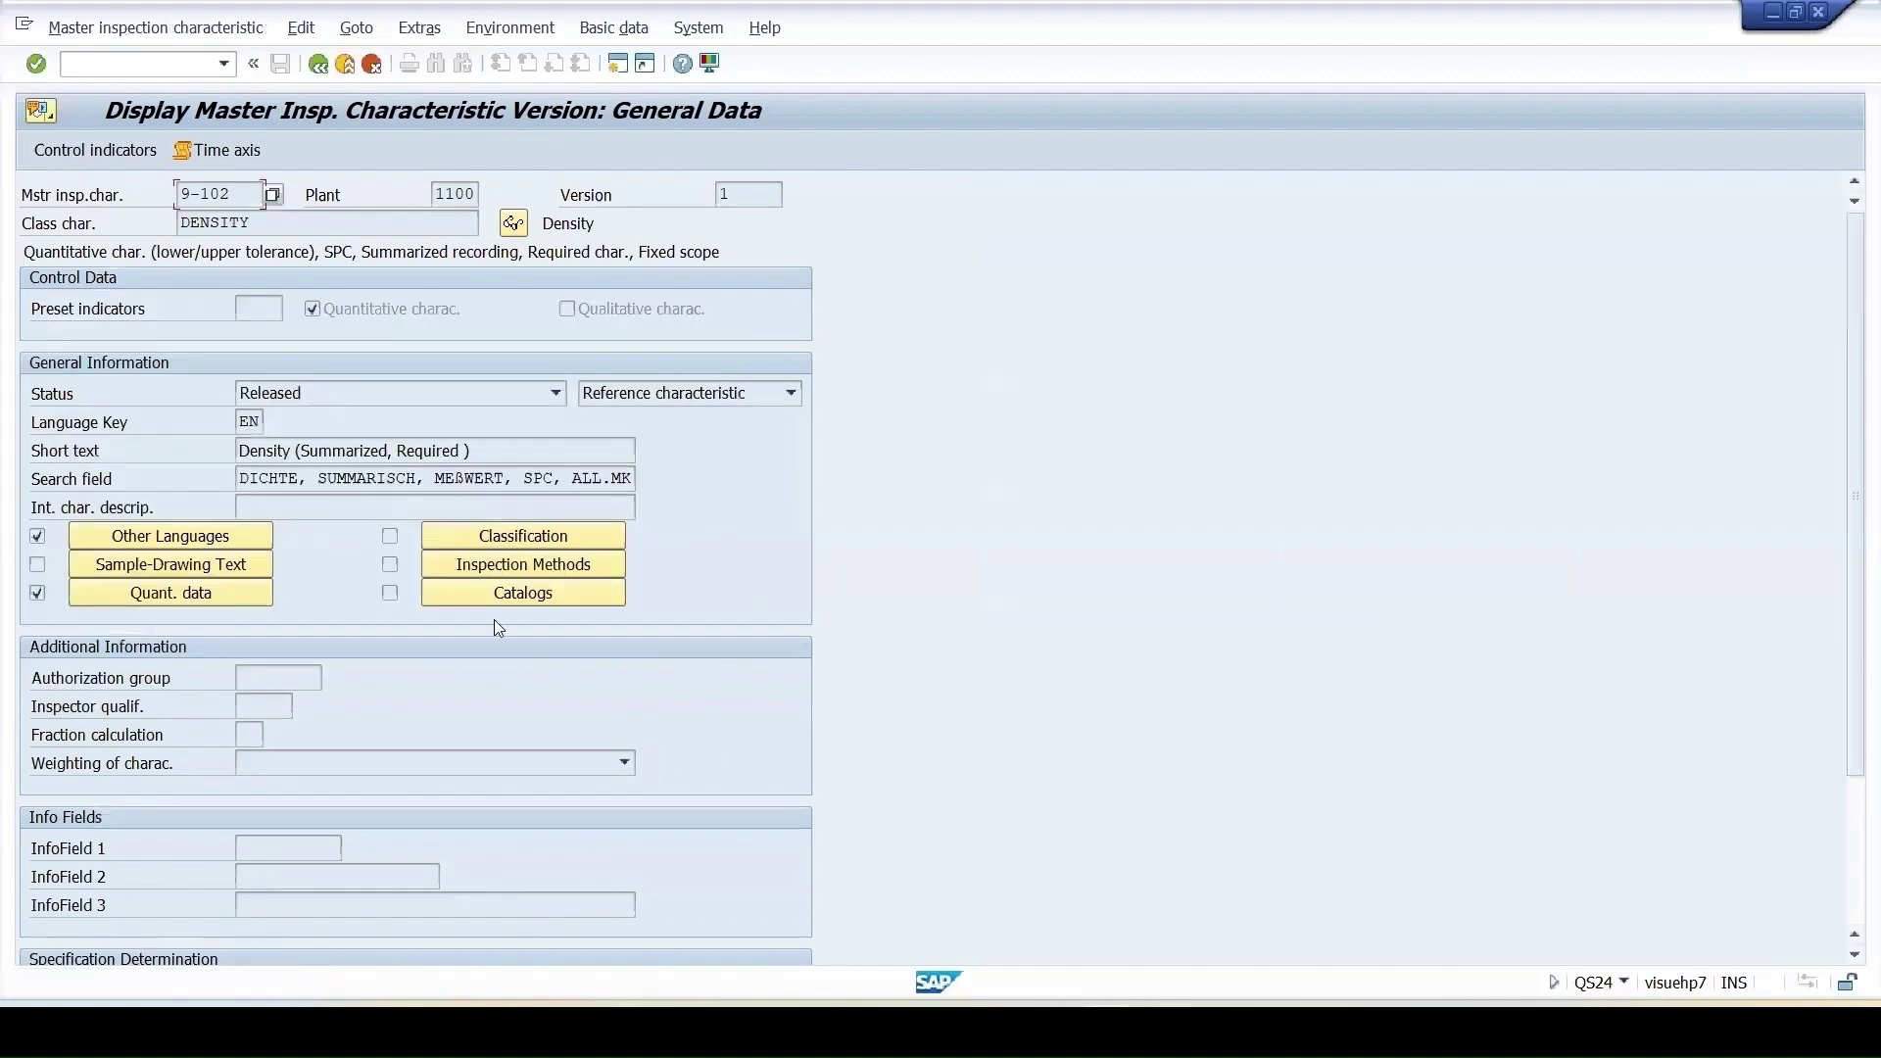
click(324, 68)
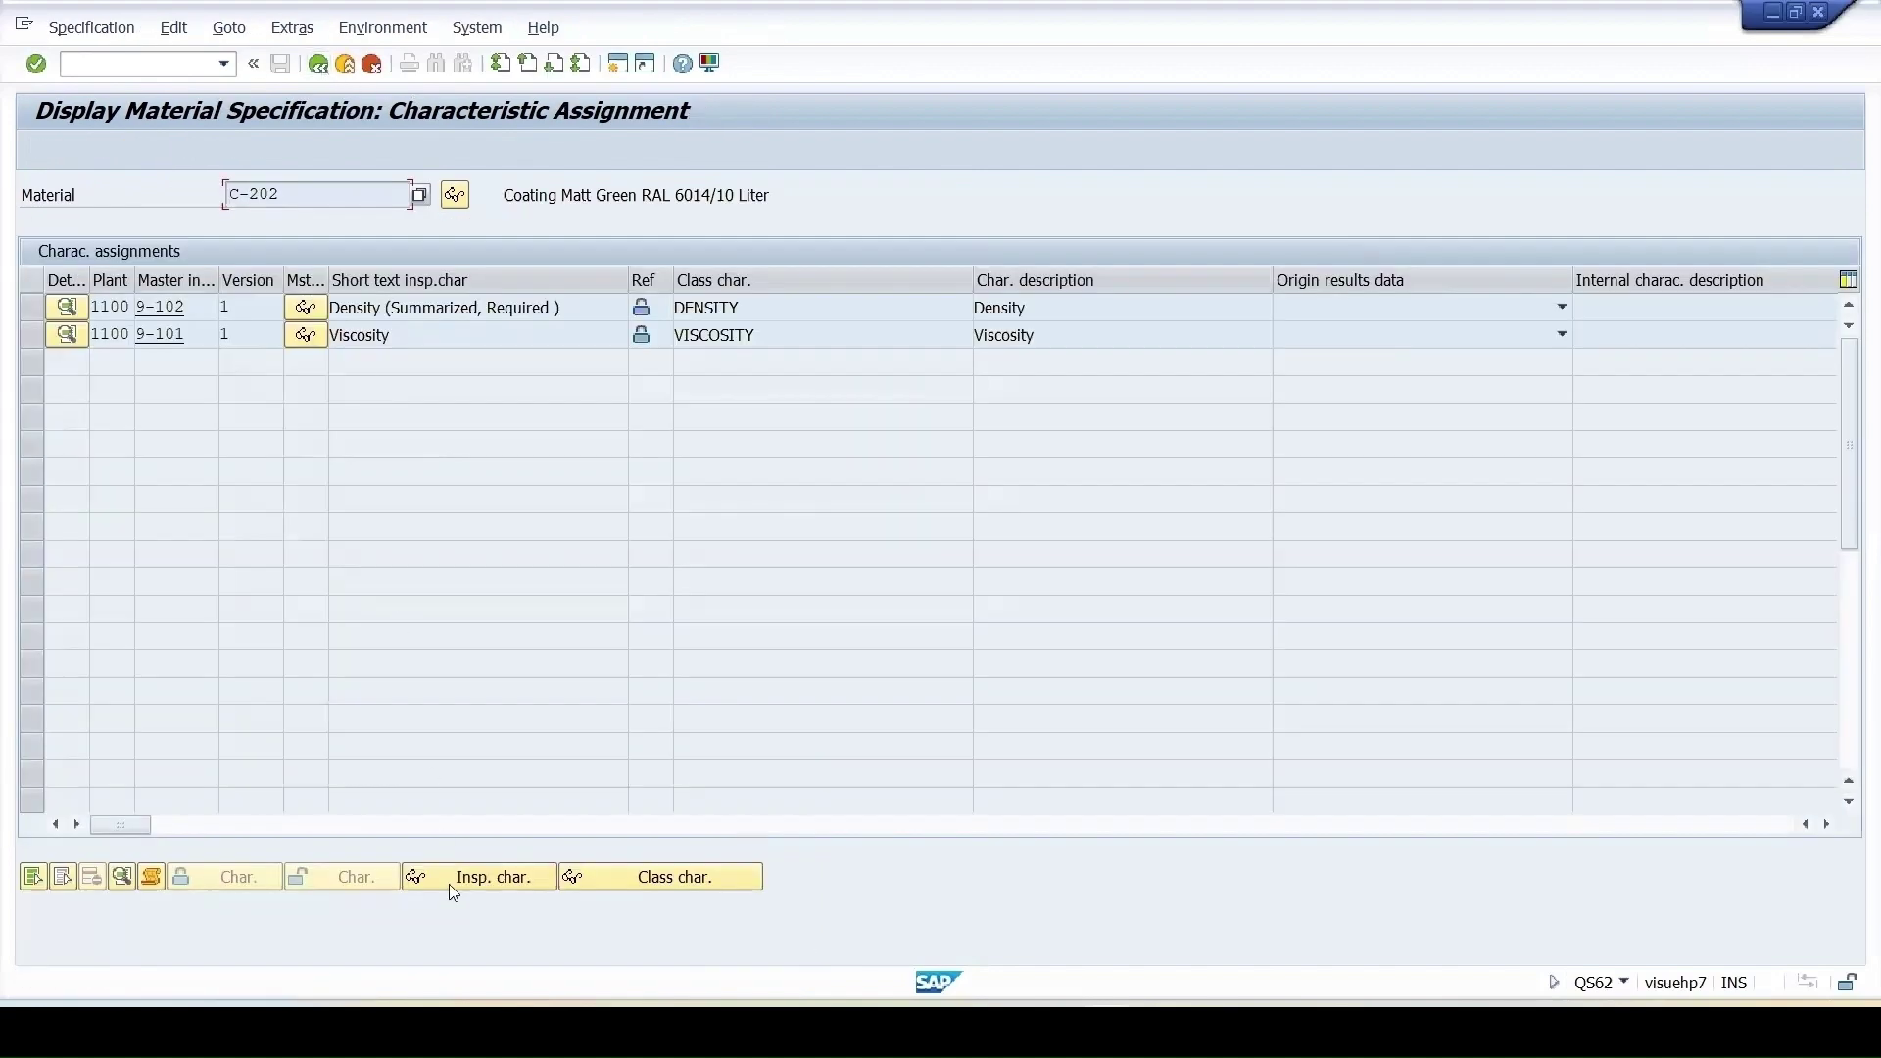
click(38, 307)
click(653, 879)
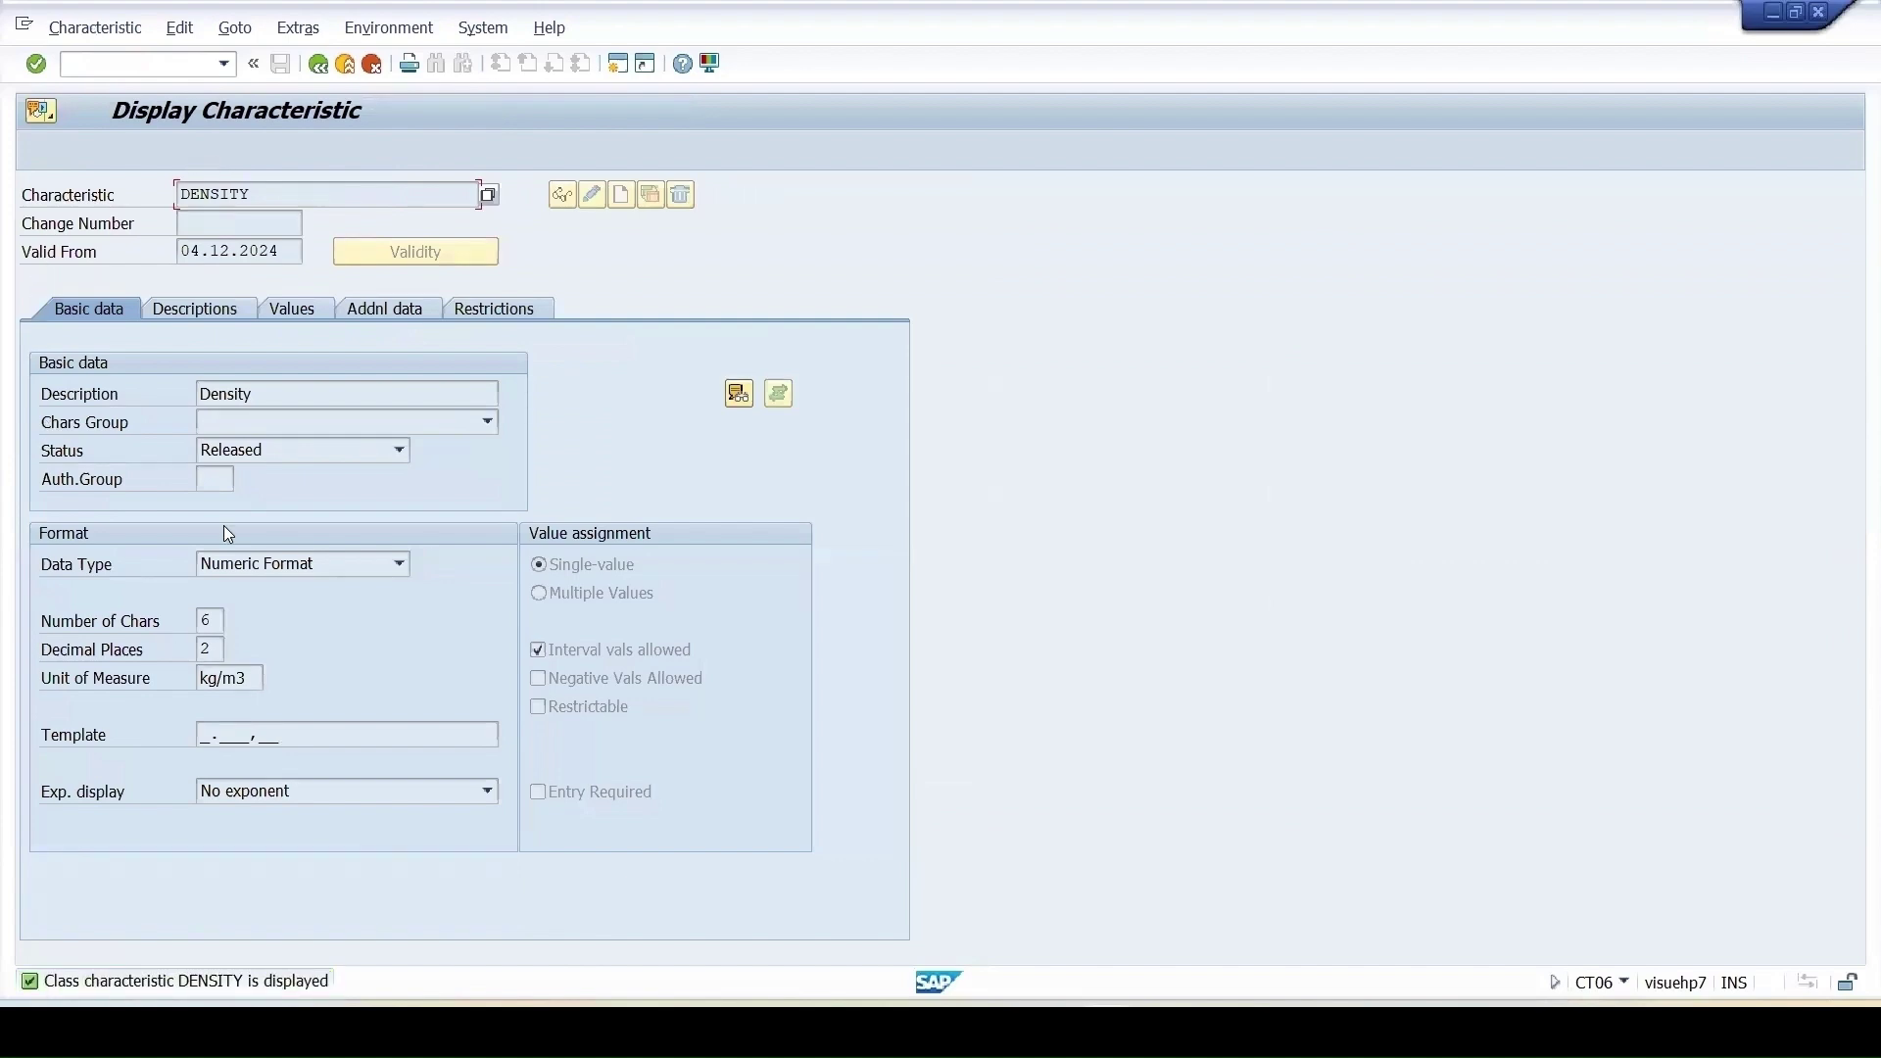
click(226, 309)
click(292, 312)
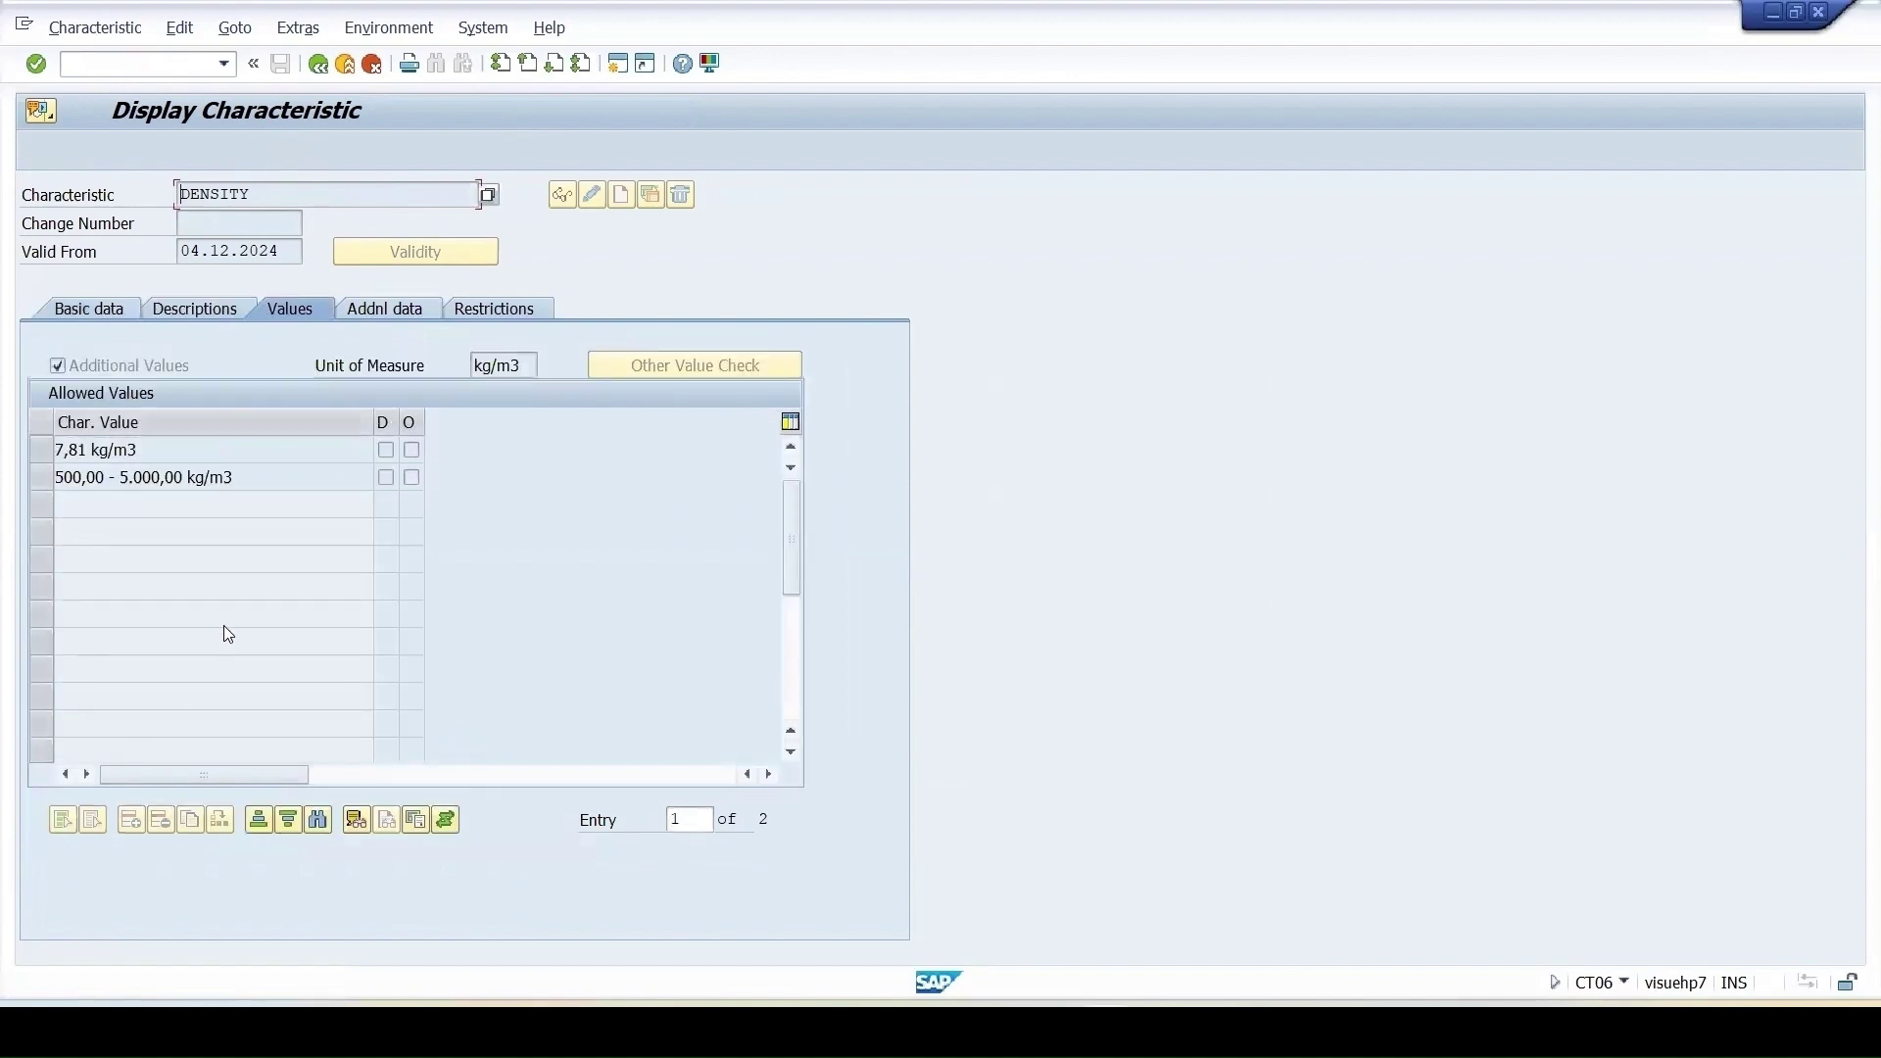
click(320, 65)
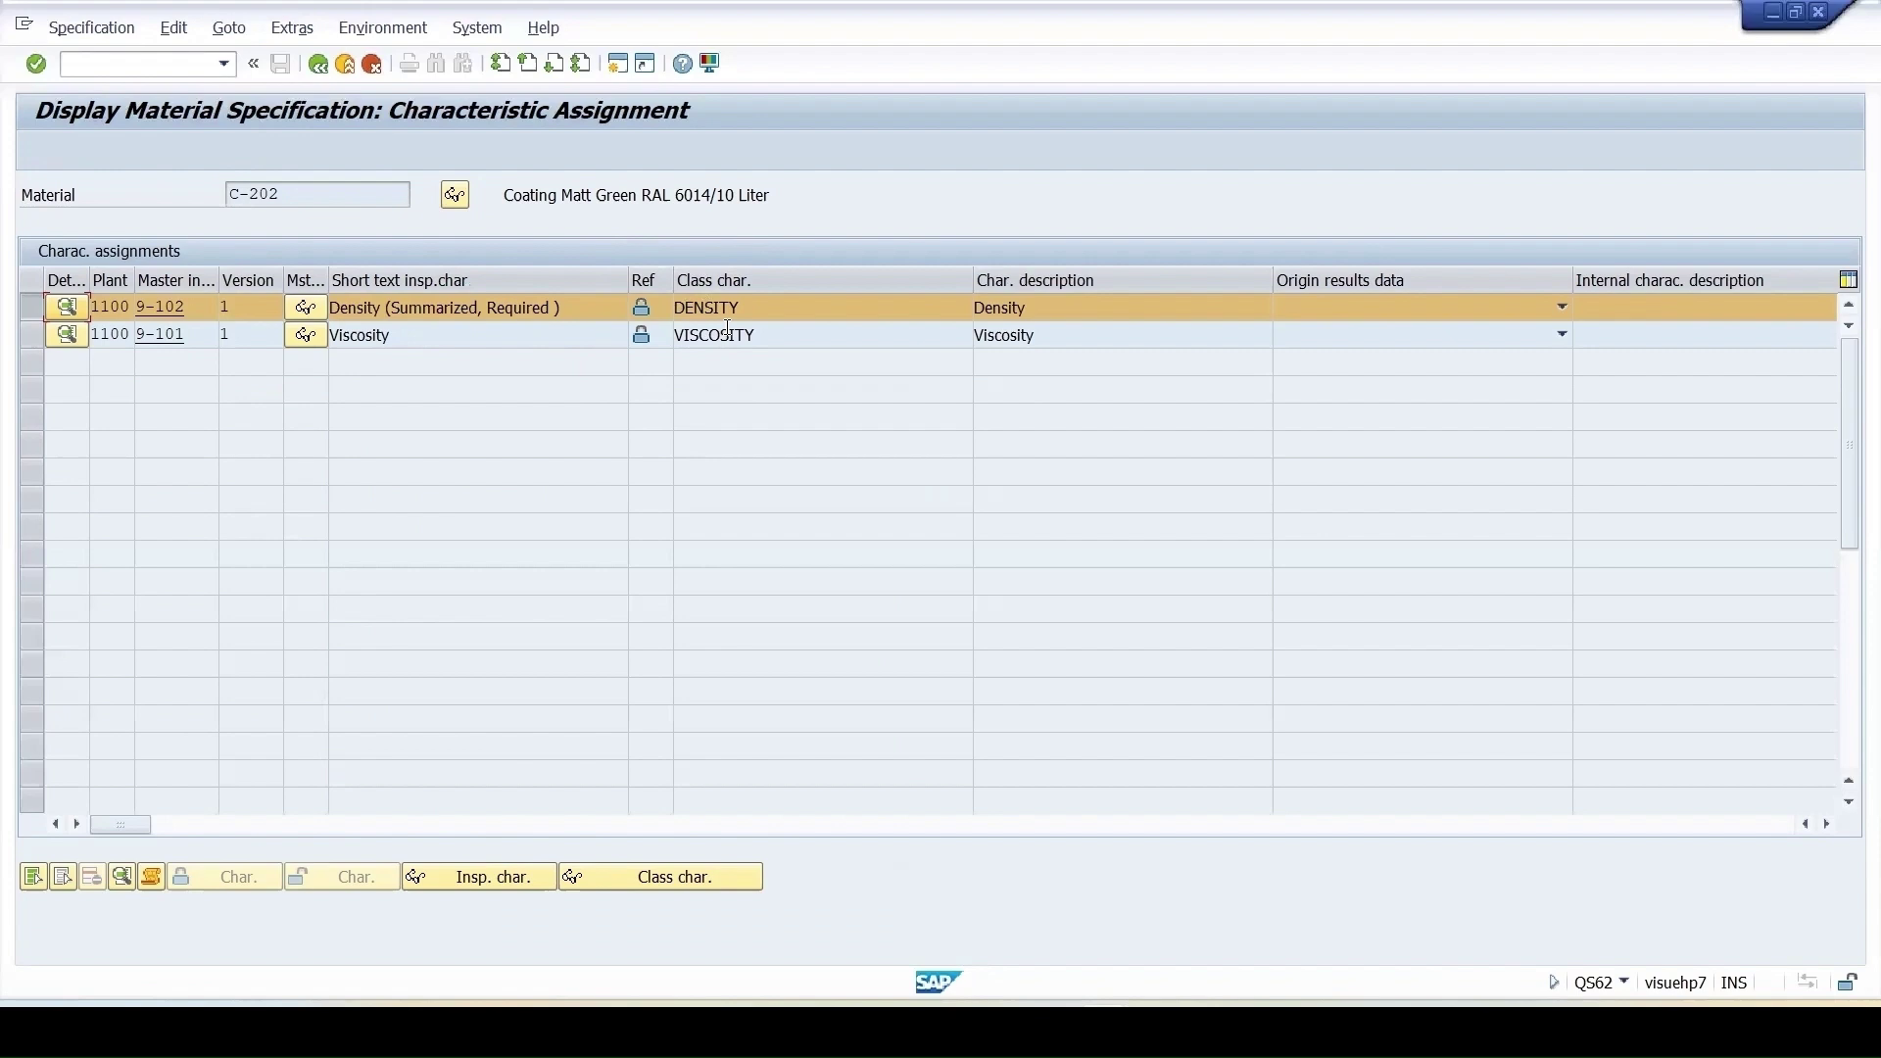
click(485, 877)
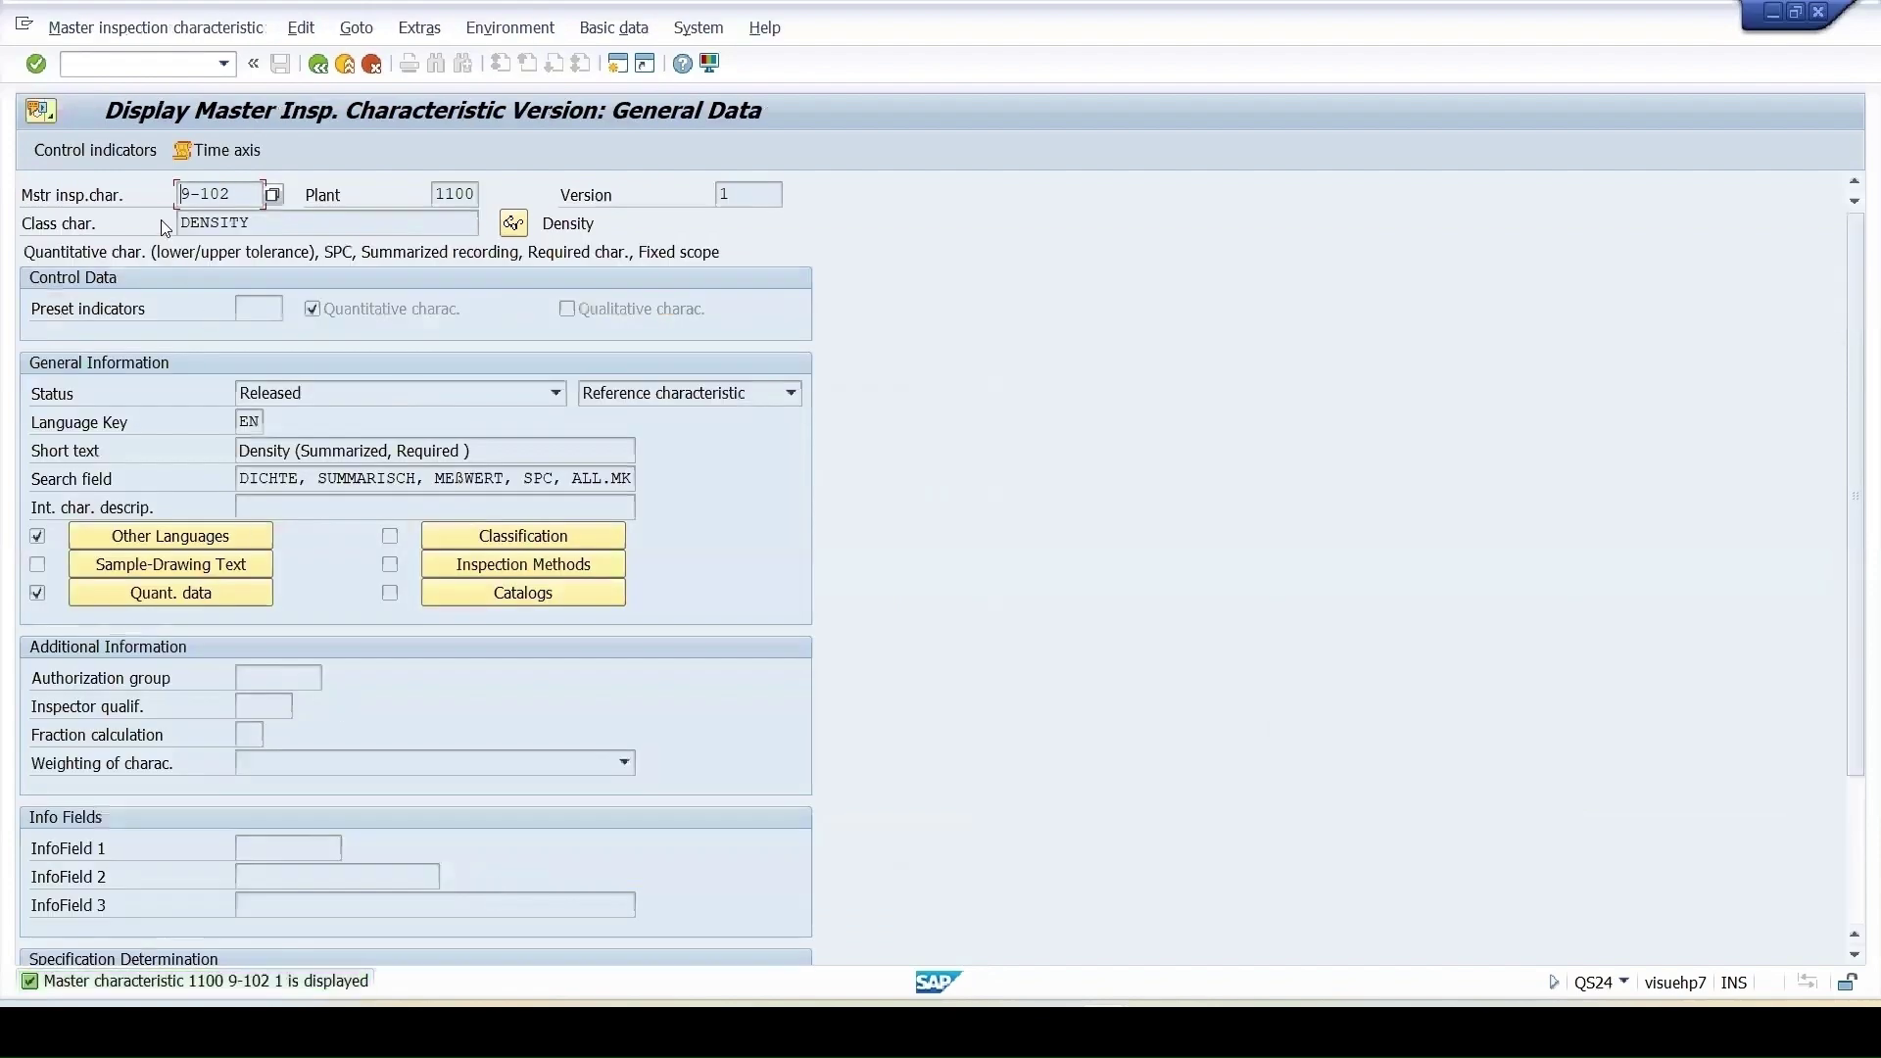
click(246, 222)
double_click(246, 221)
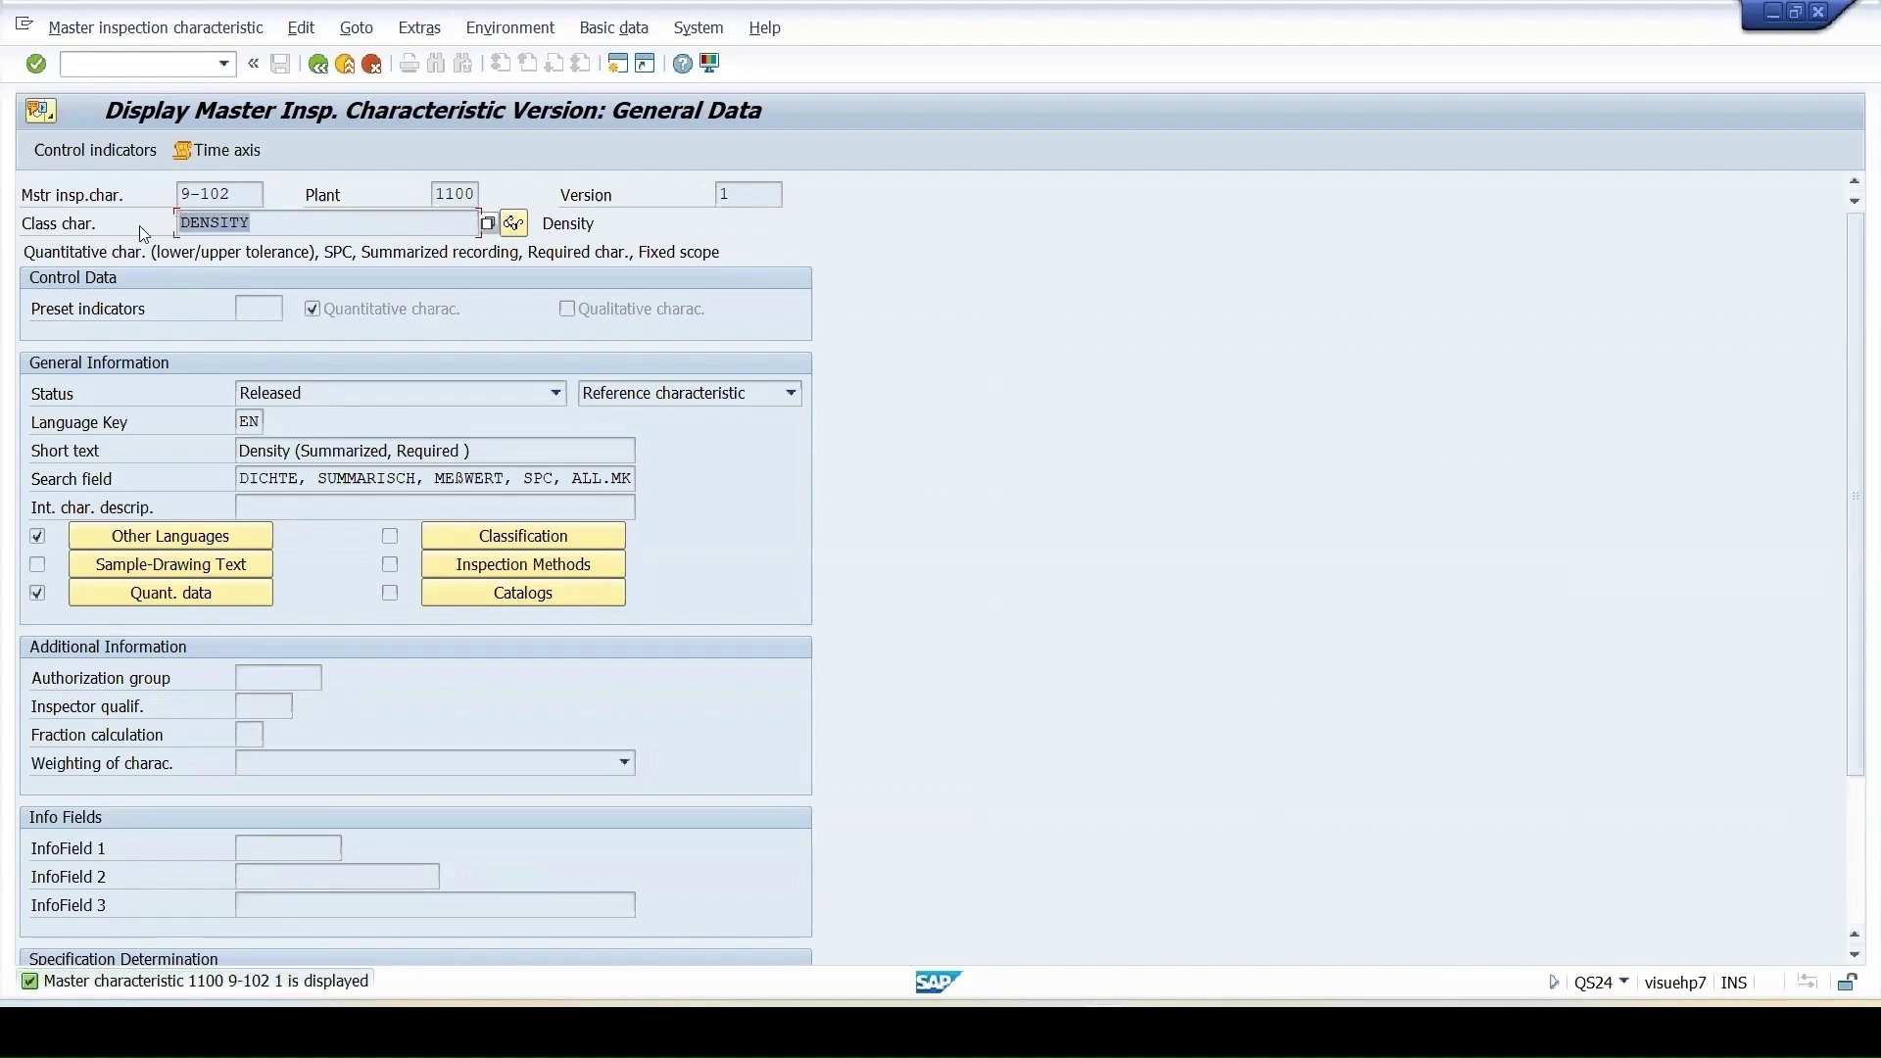
click(514, 224)
click(321, 67)
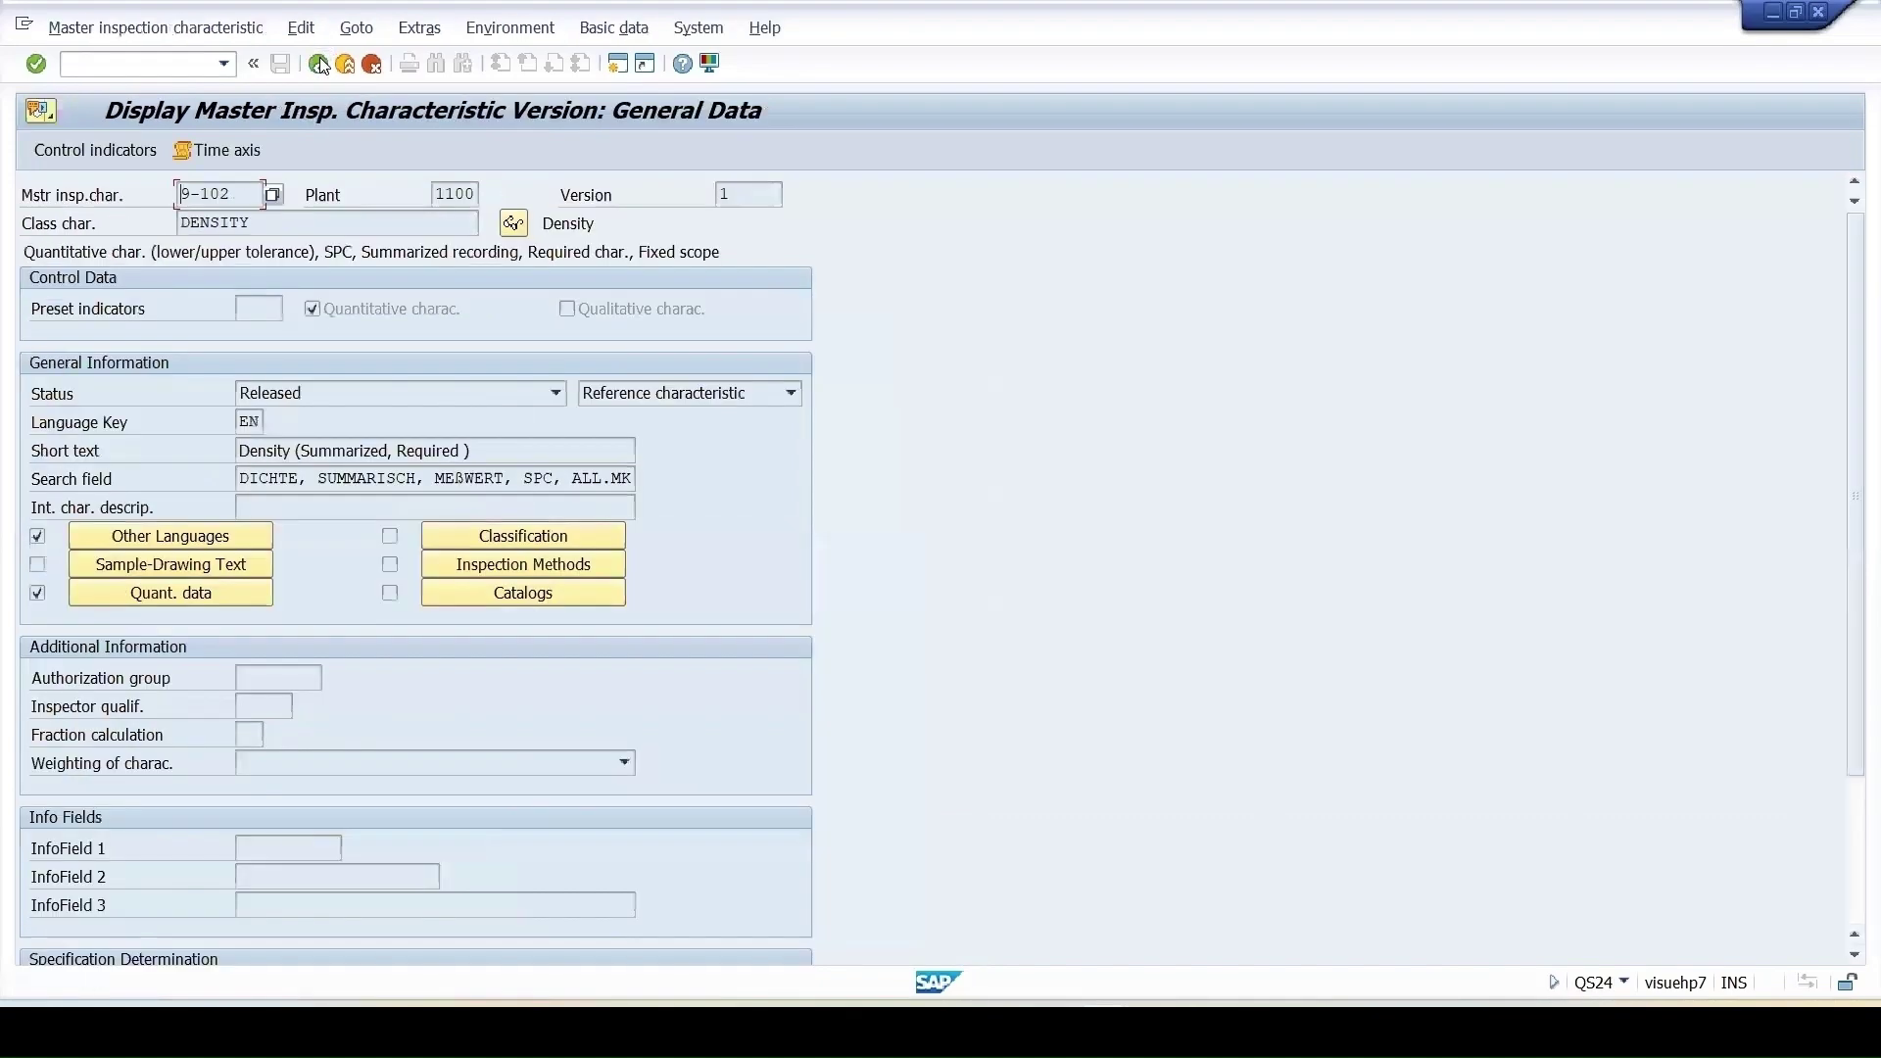
click(320, 65)
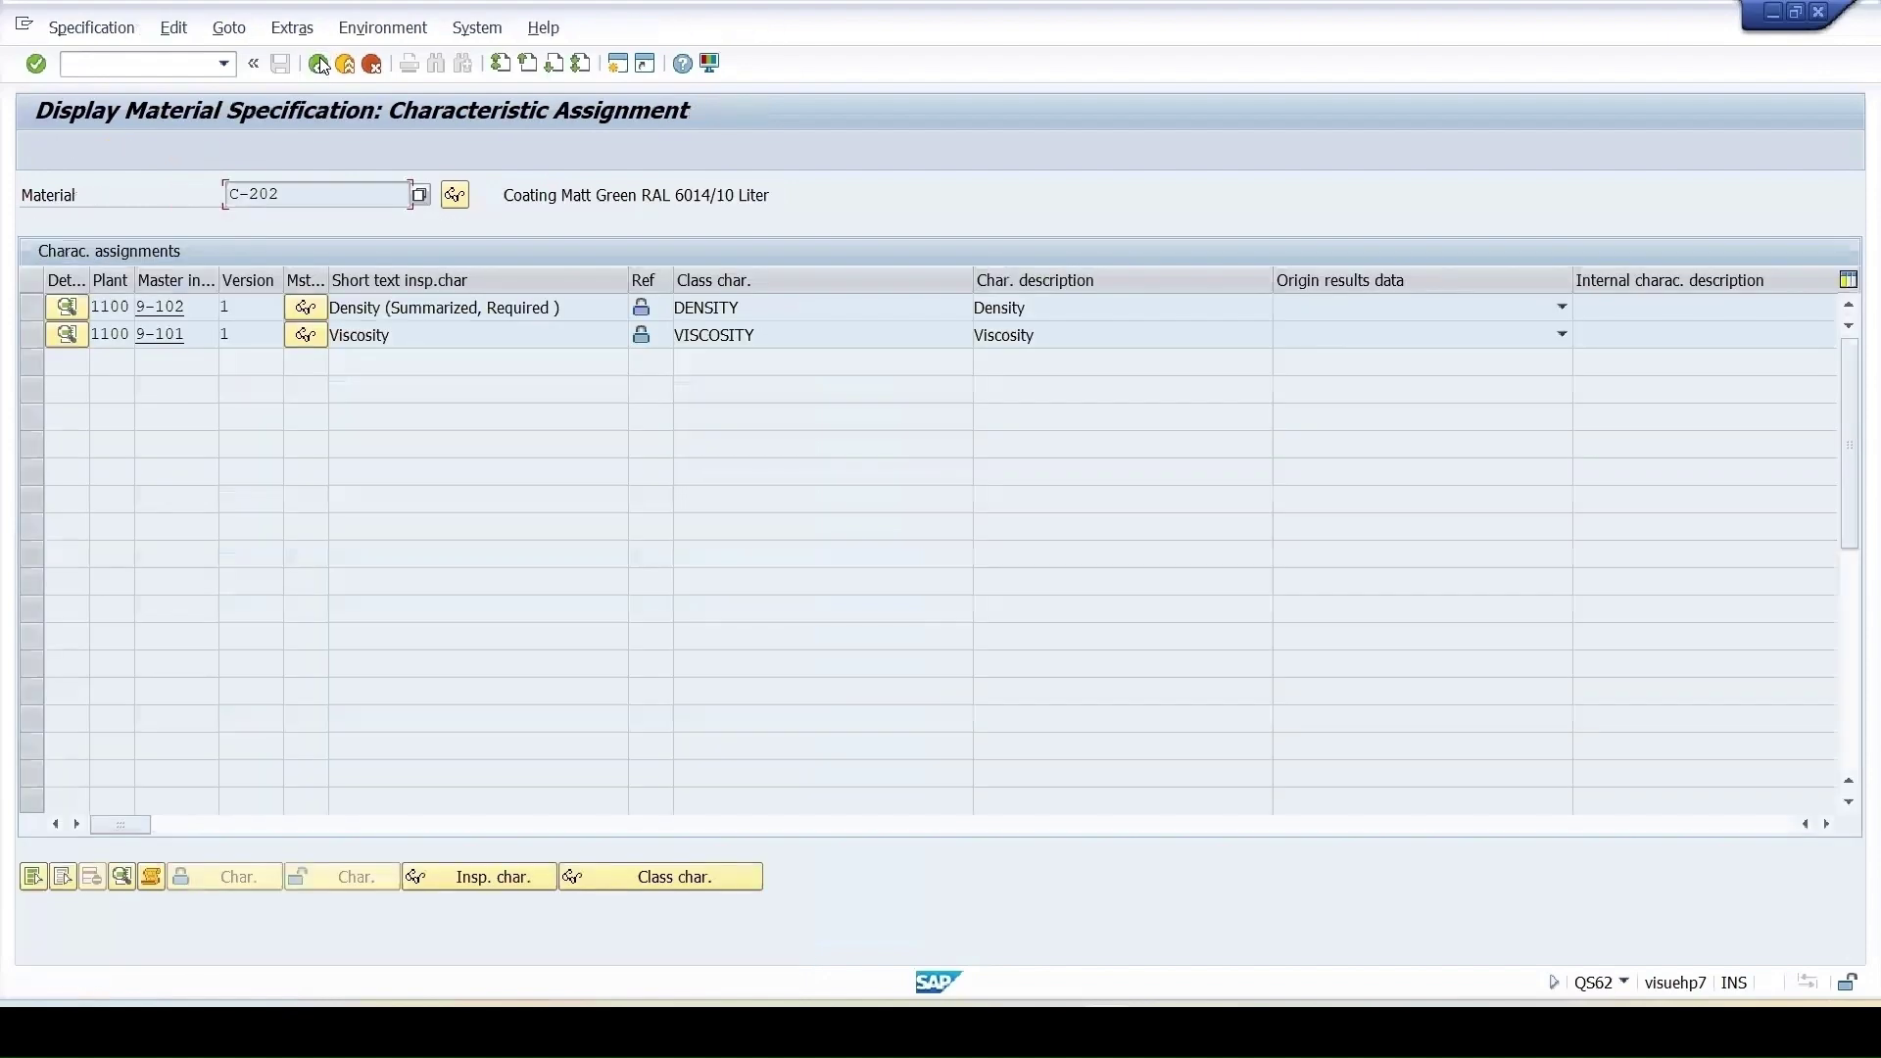
- From C-202's inspection type 04 field help, jump to Inspection Lot Creation customizing without a project
click(321, 64)
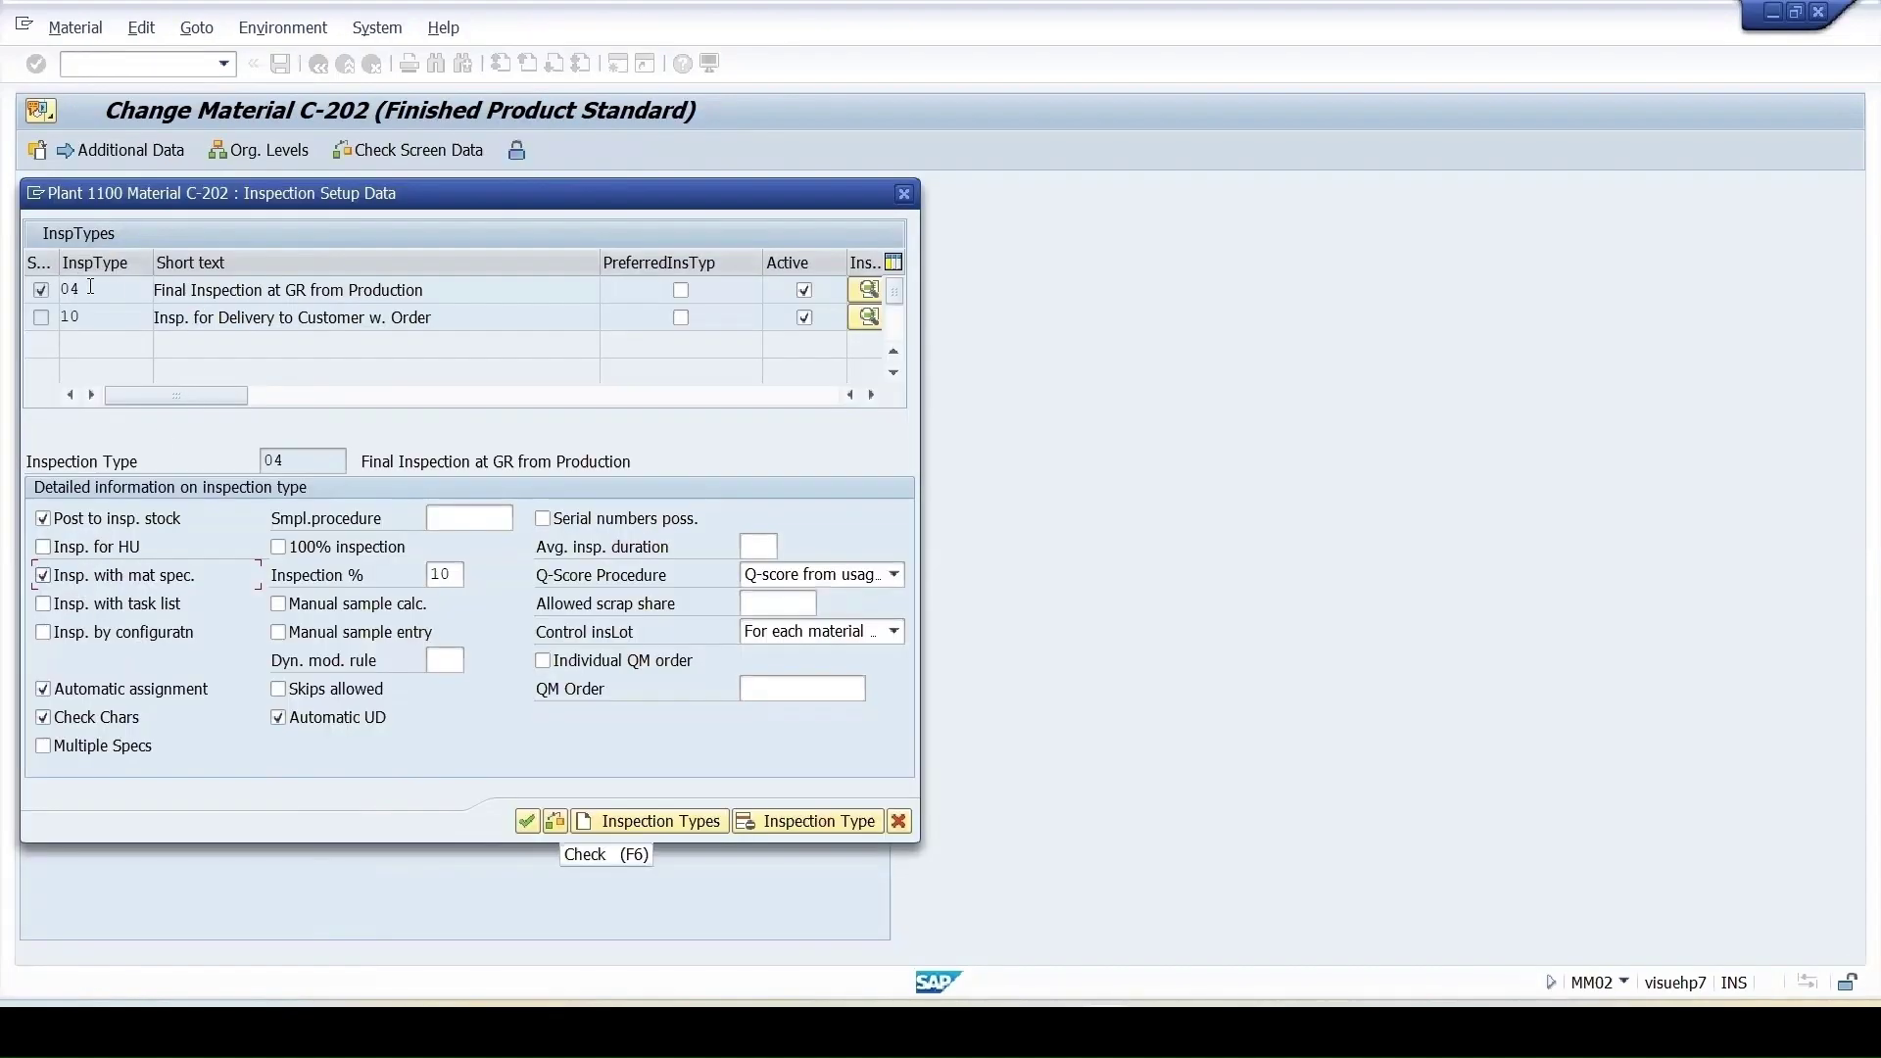
click(292, 461)
key(F1)
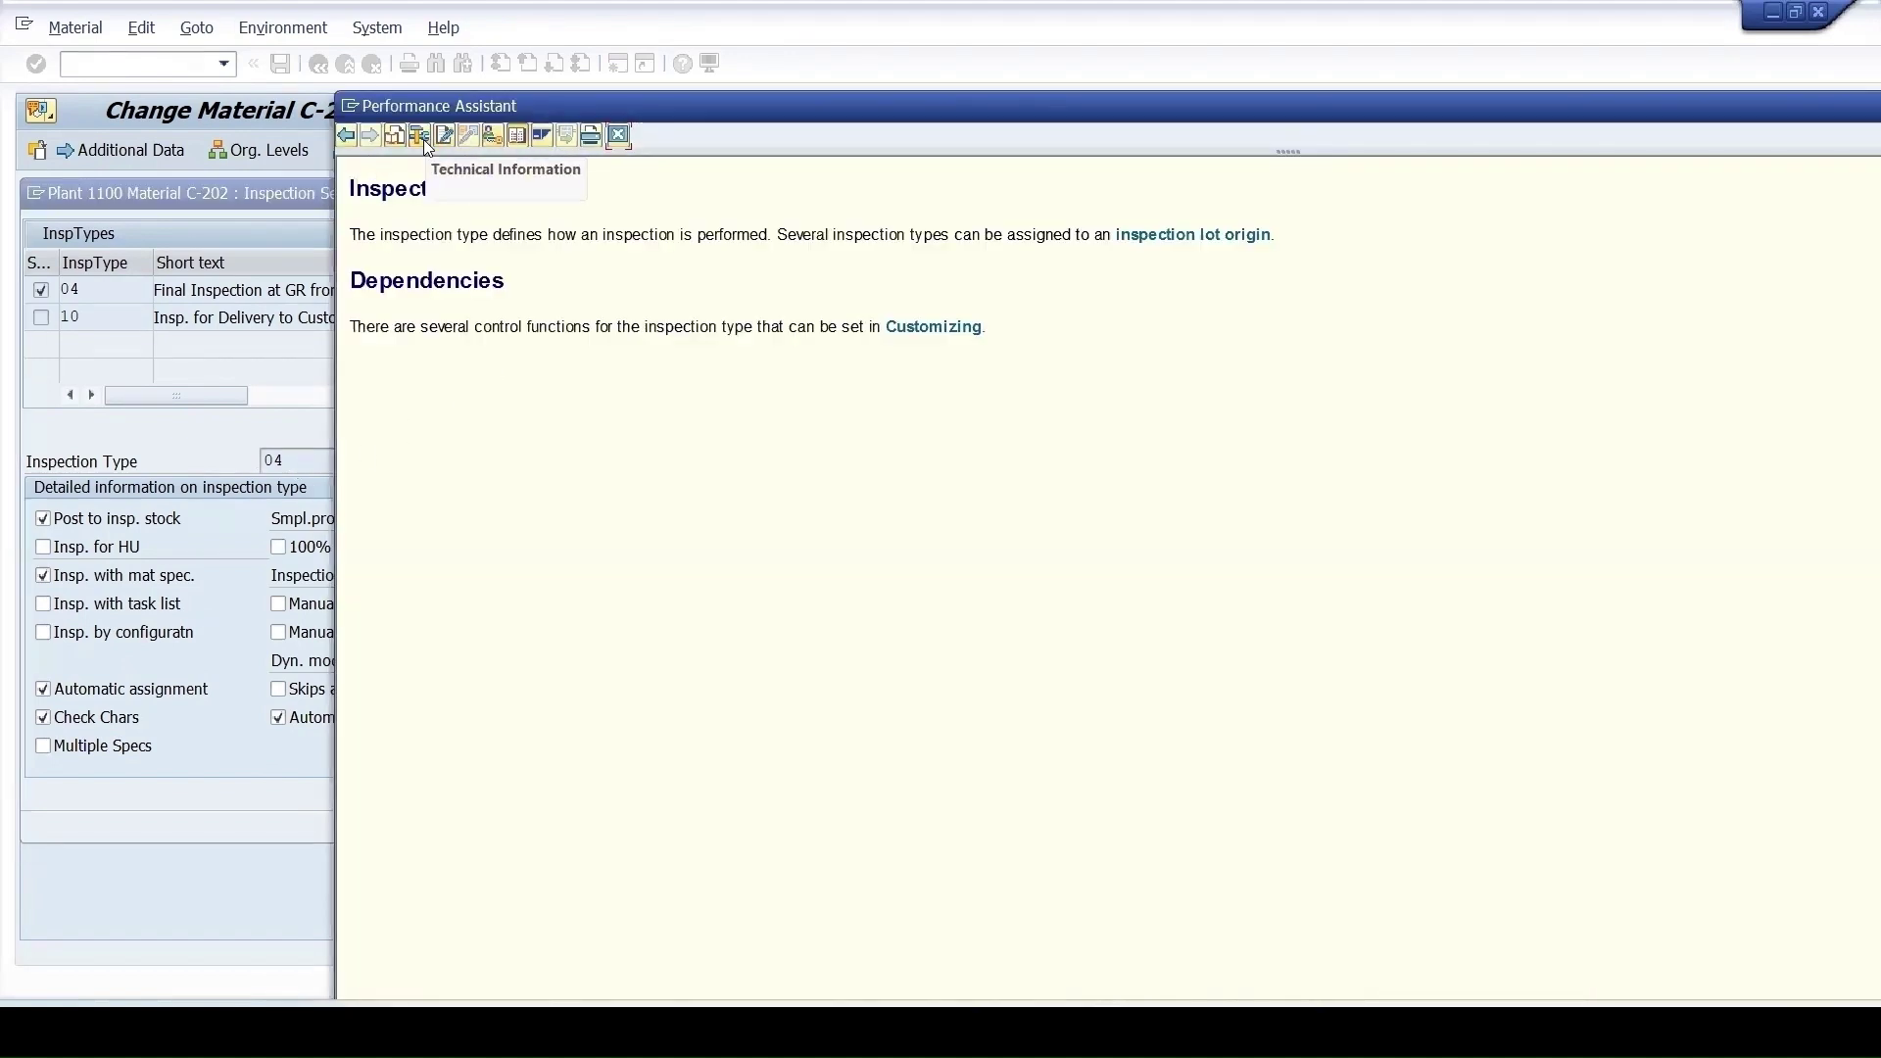
click(494, 139)
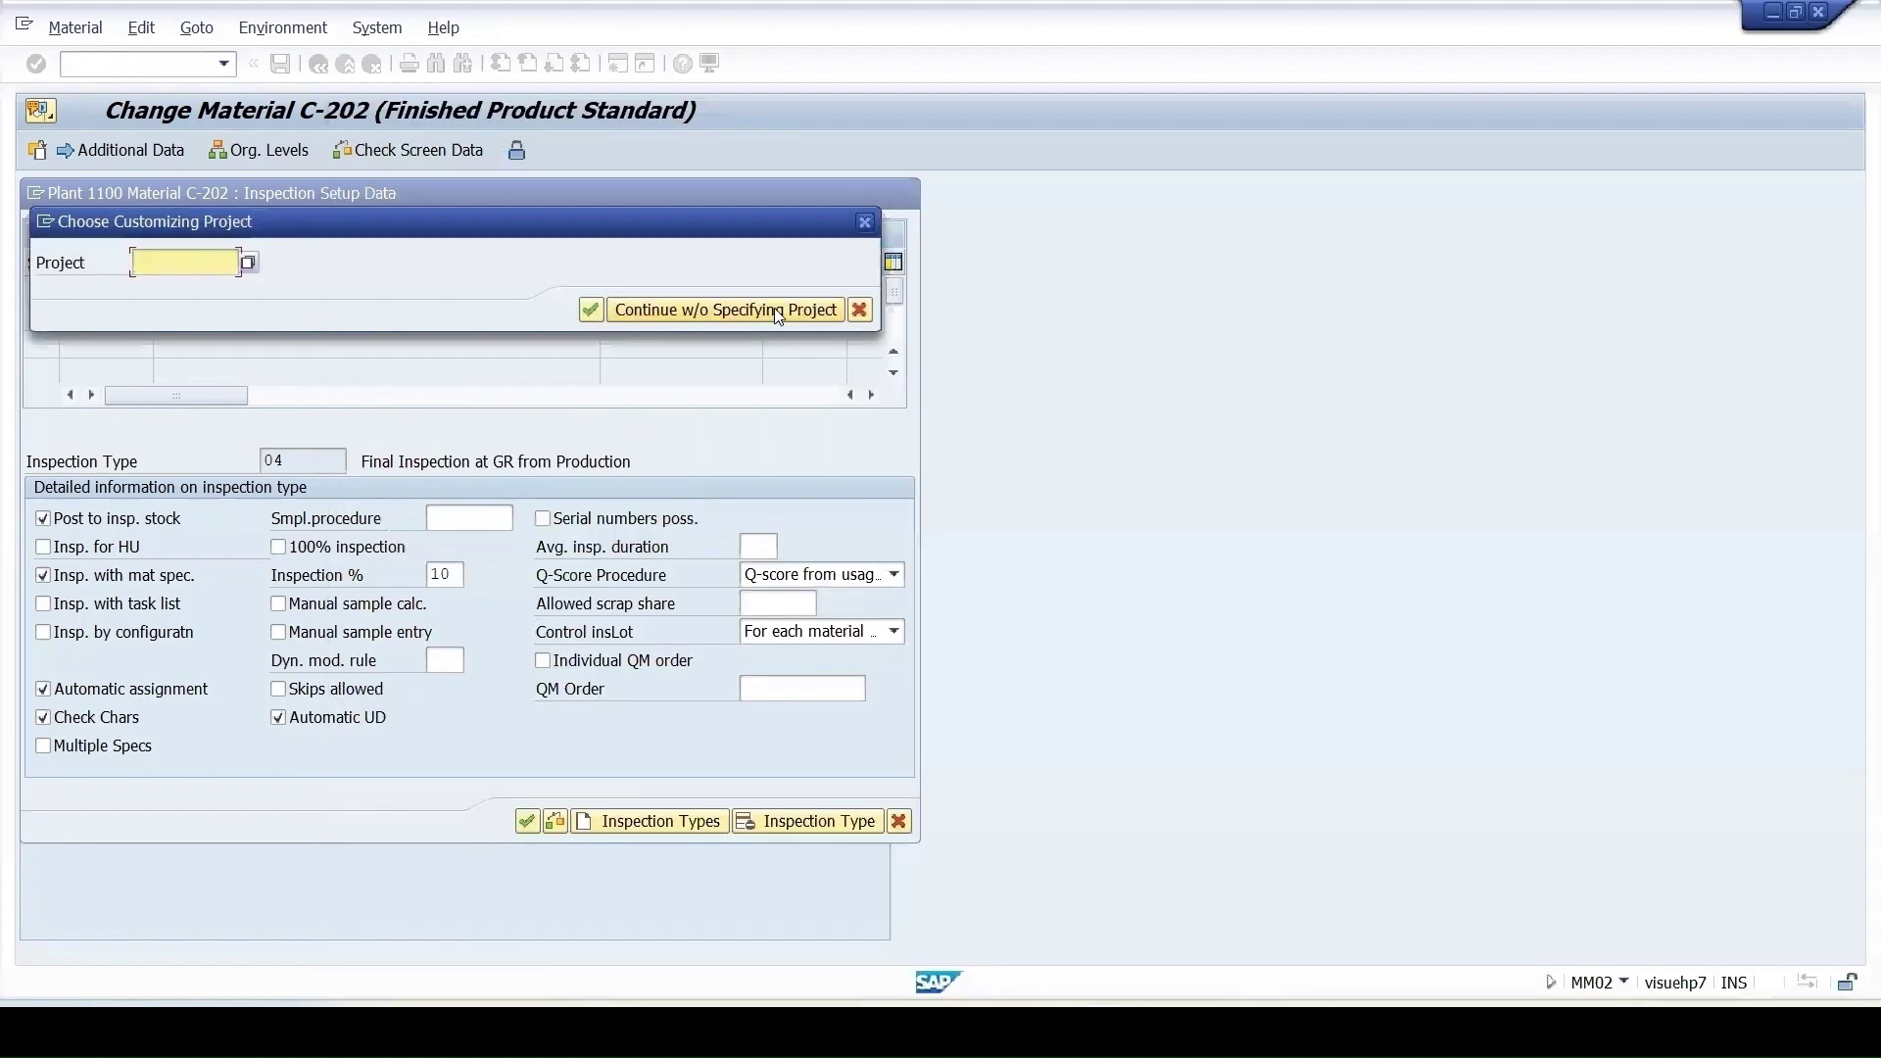
click(778, 309)
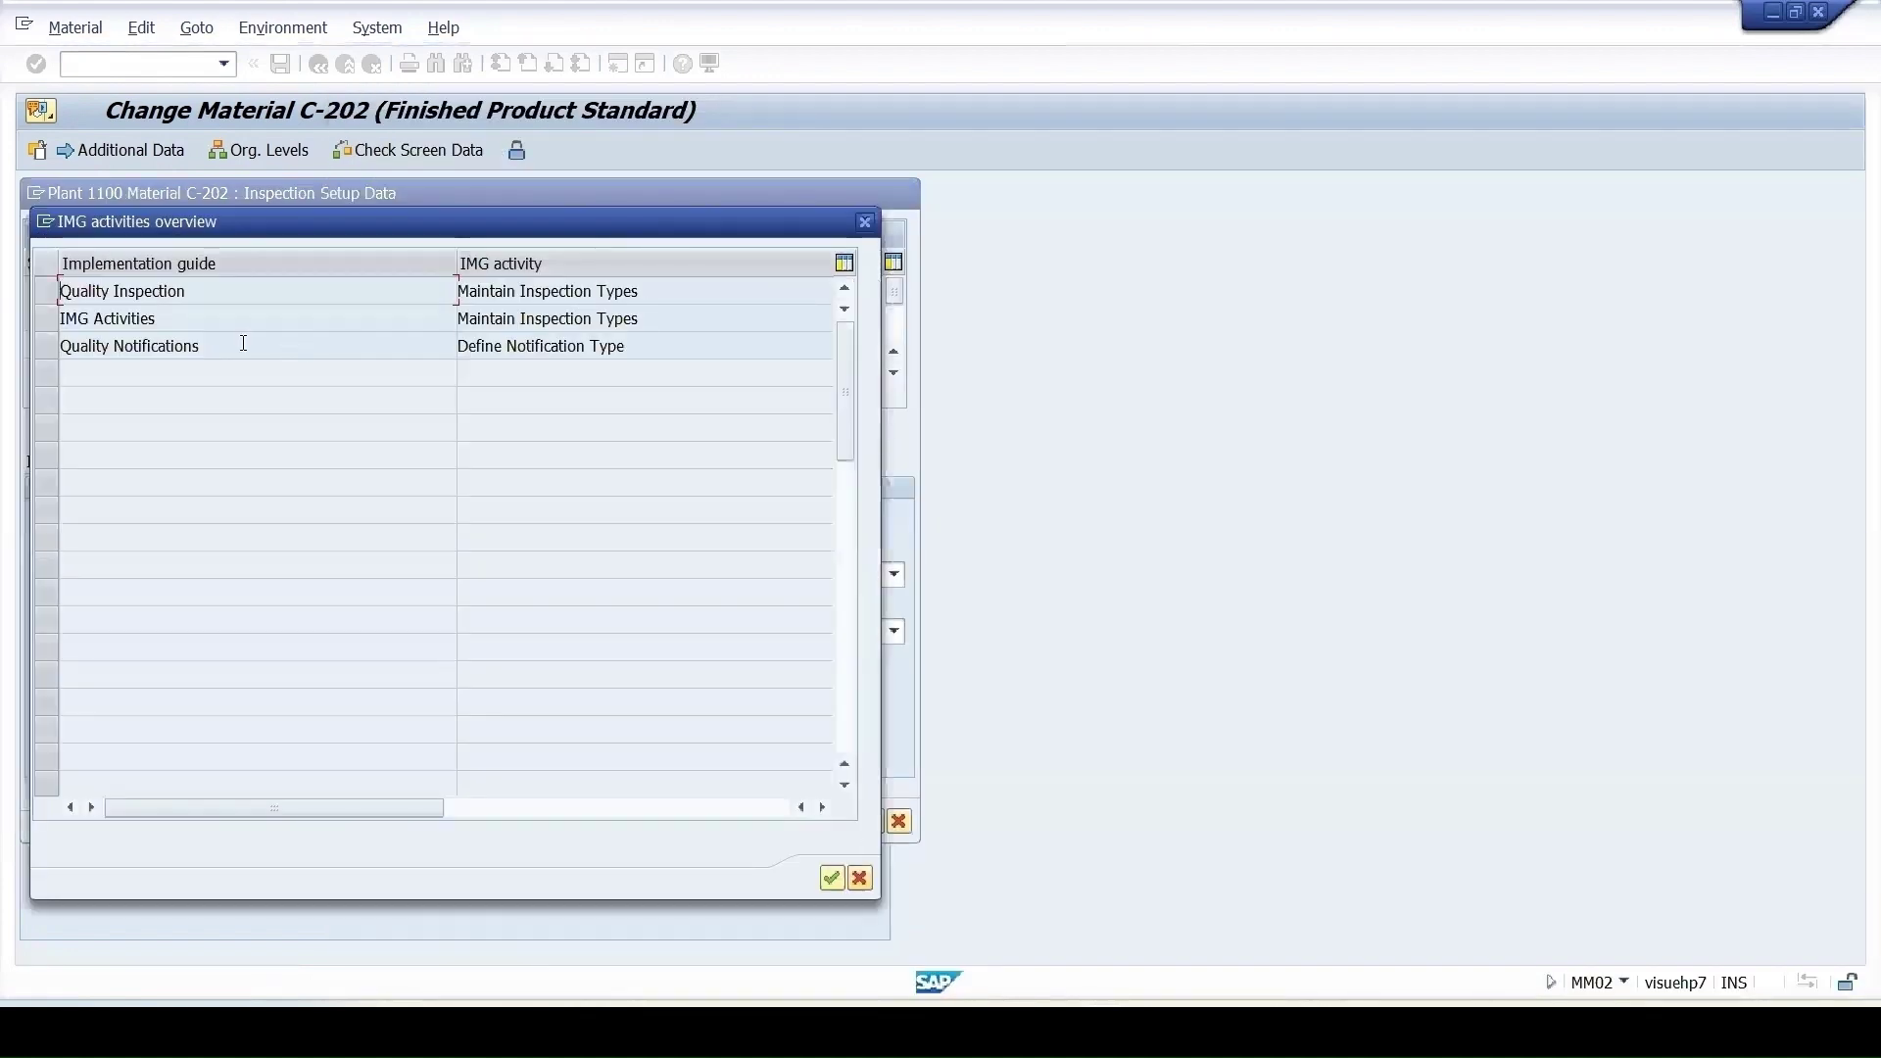
double_click(181, 291)
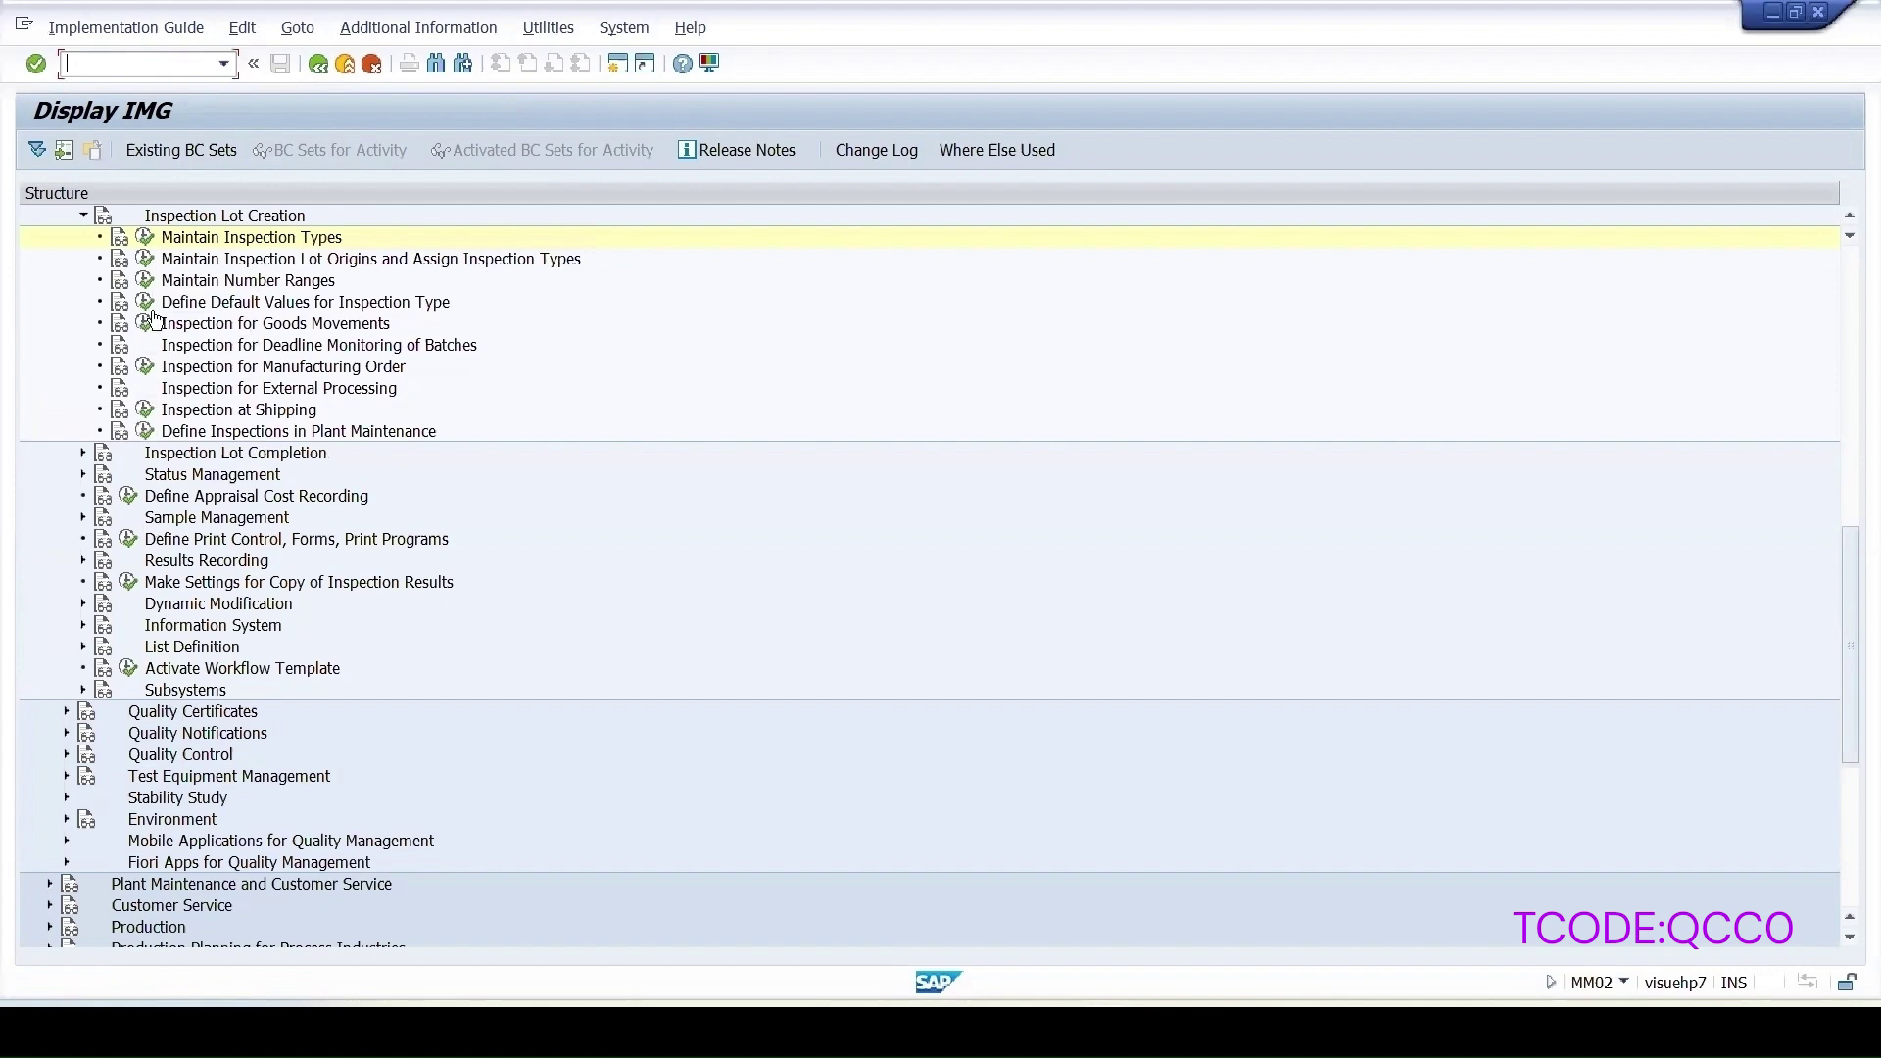
- Show the defaults for inspection type 04, including task-list inspection and multiple specifications
click(145, 301)
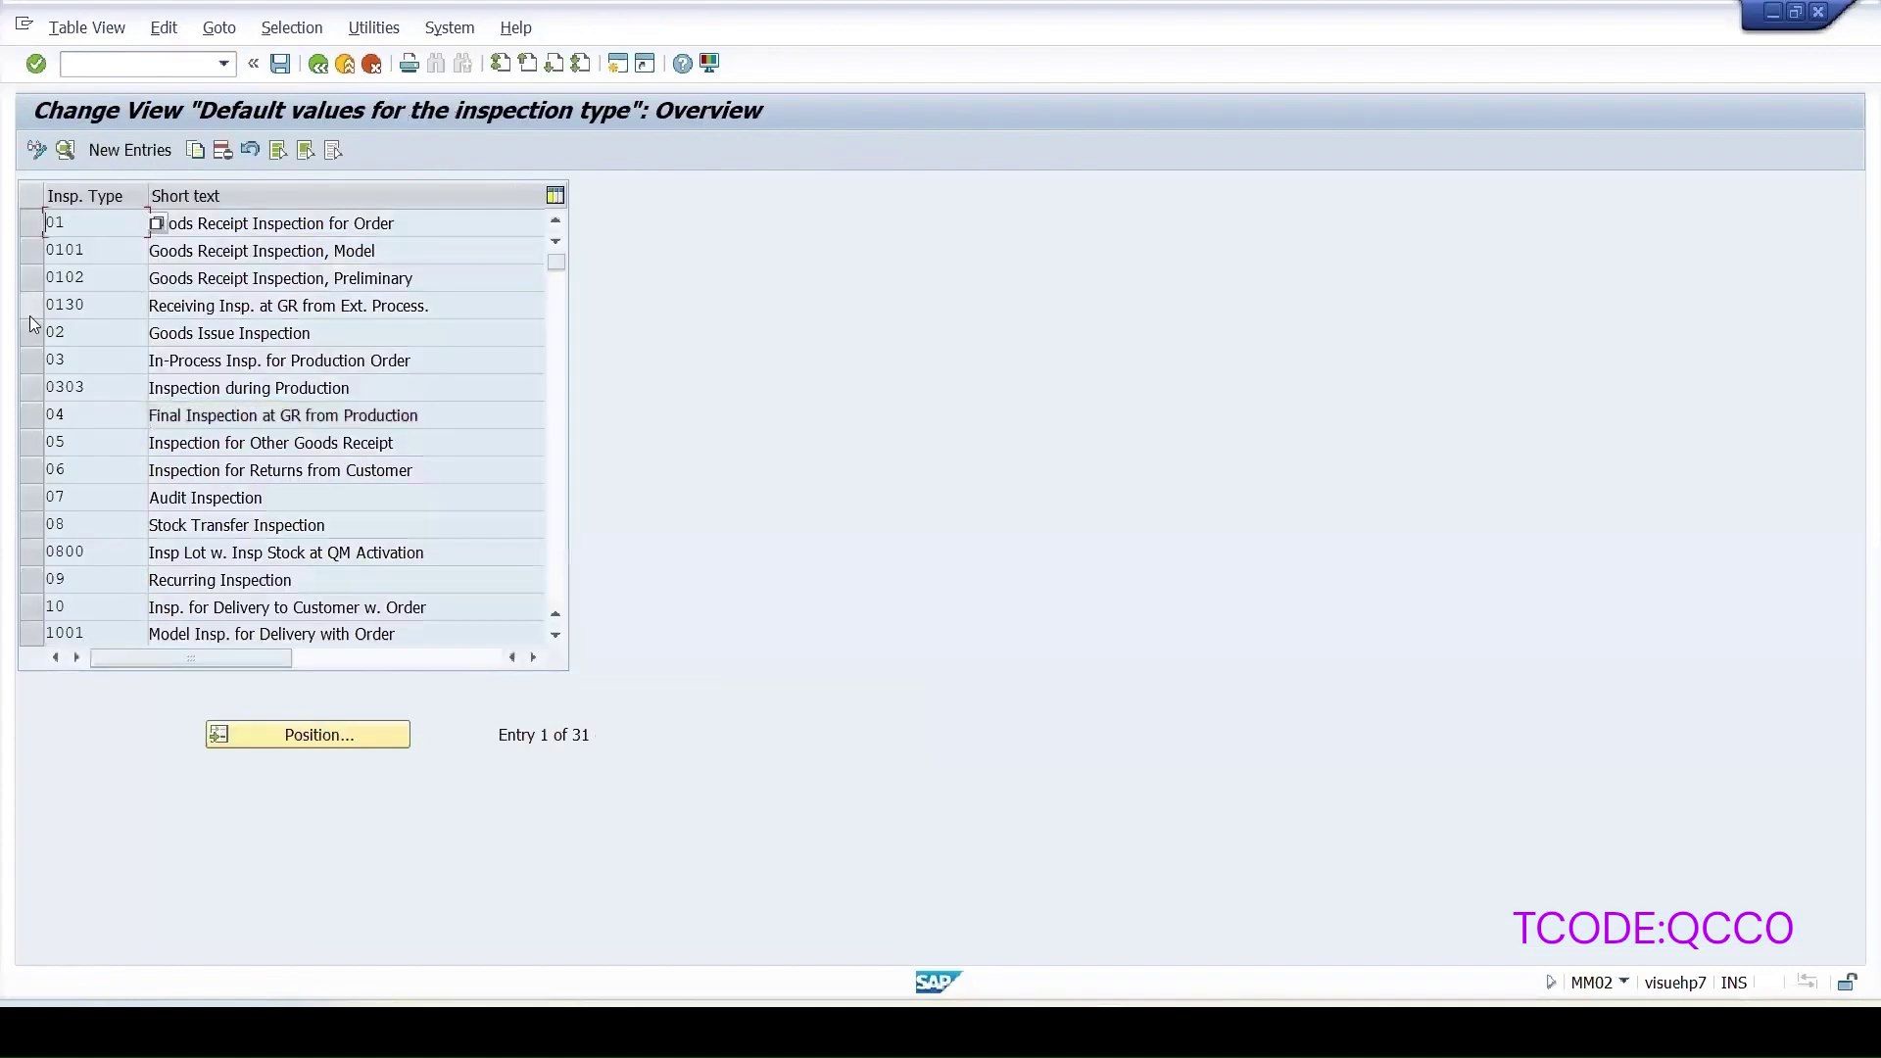
click(31, 416)
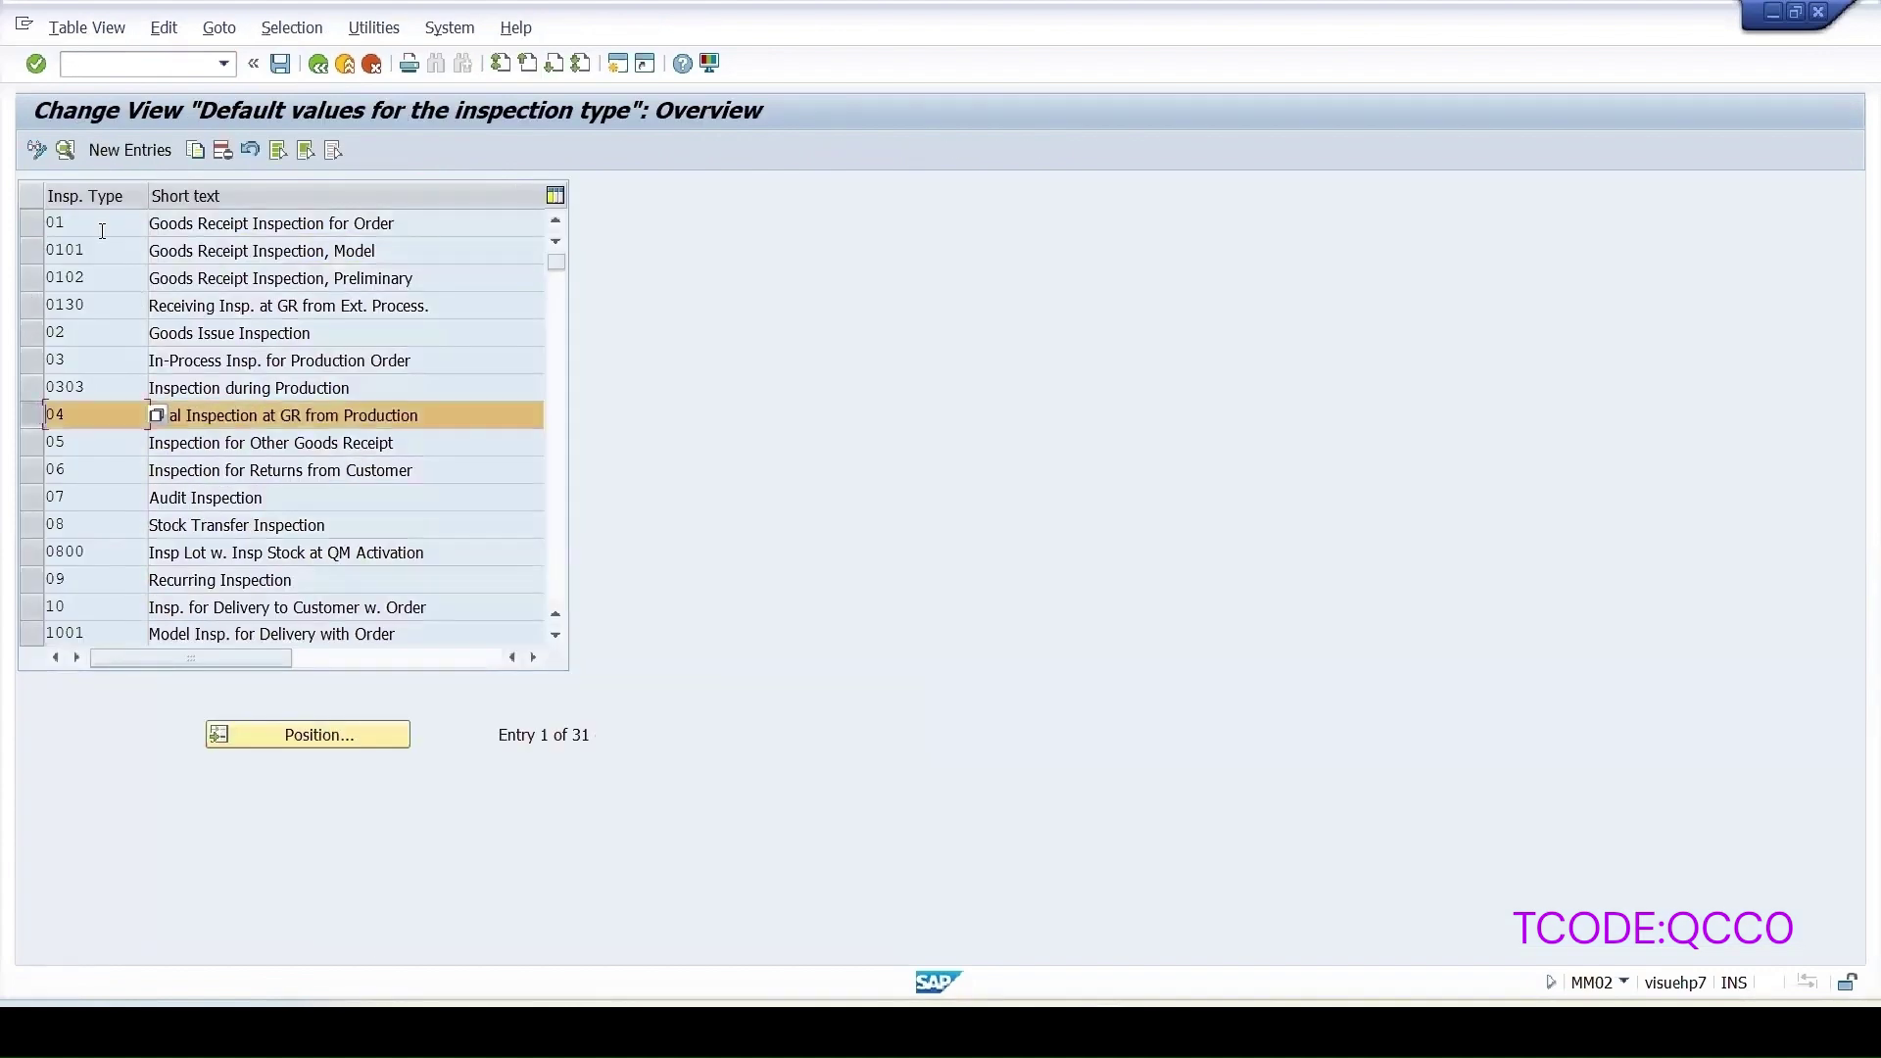
click(73, 147)
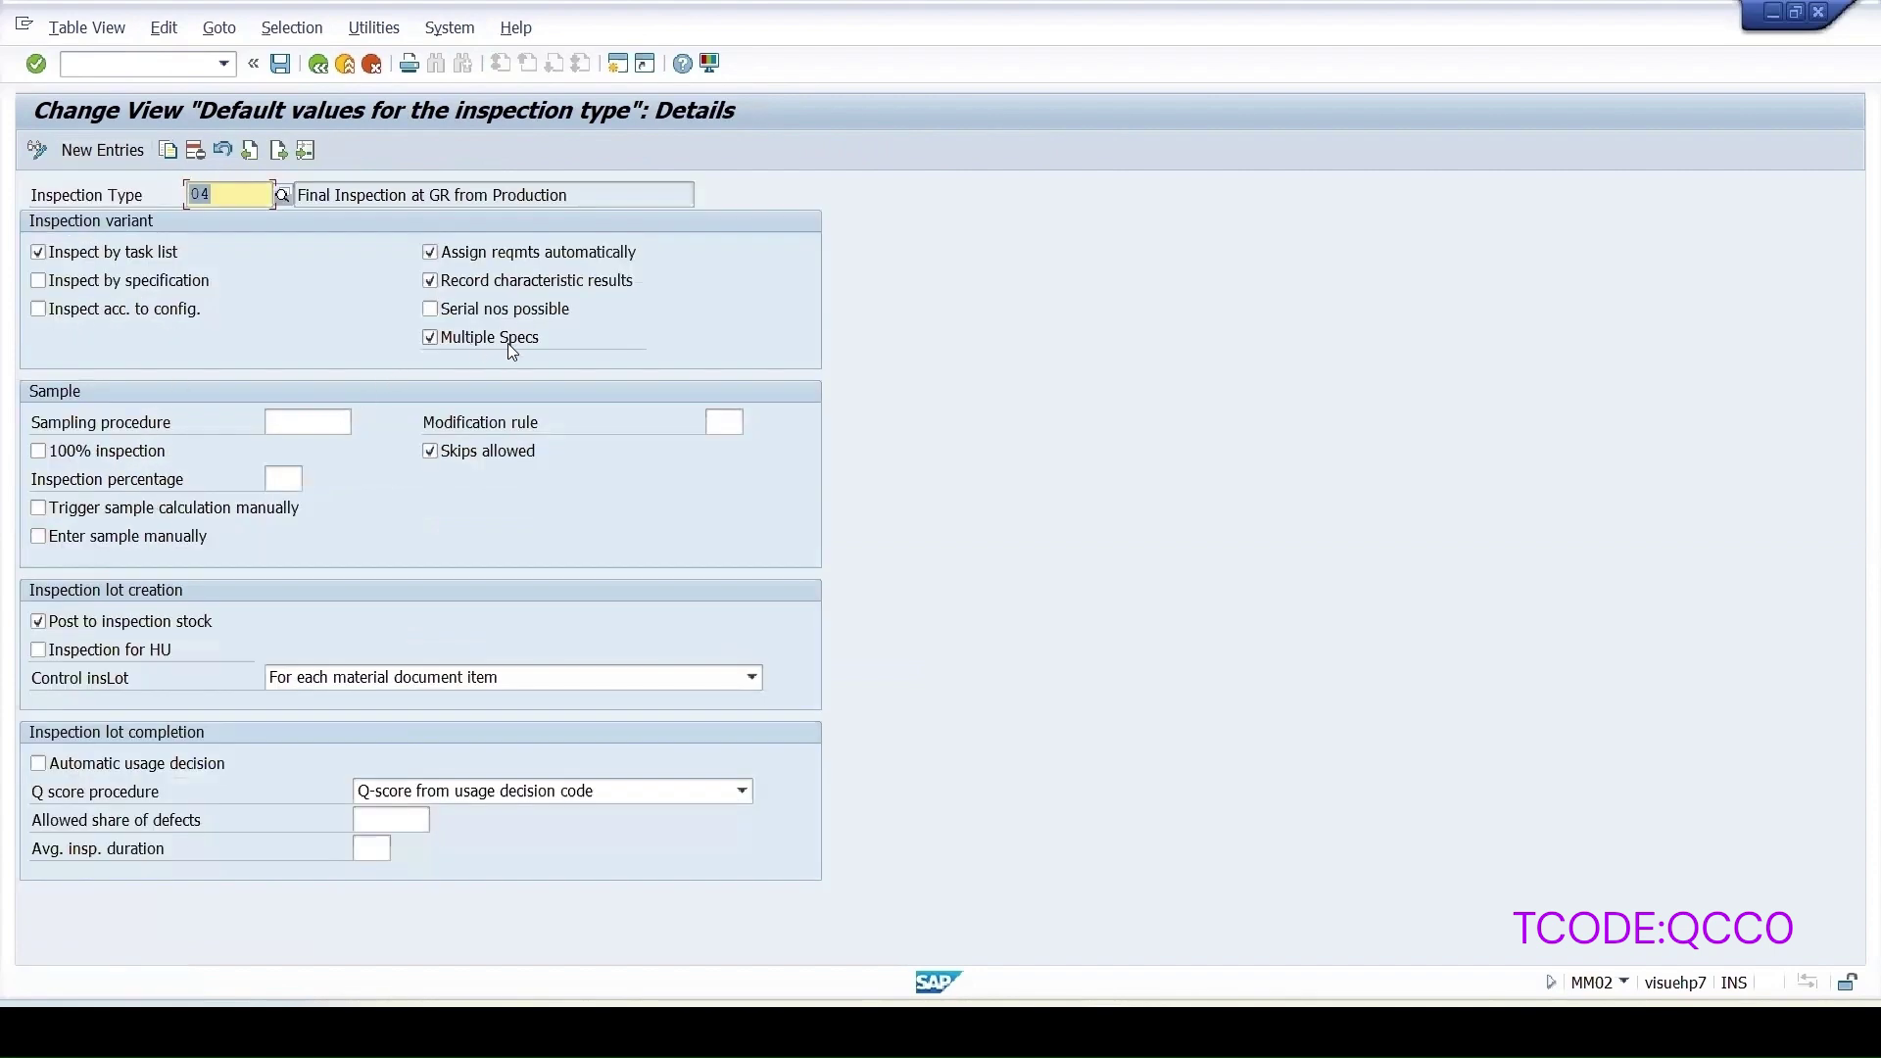